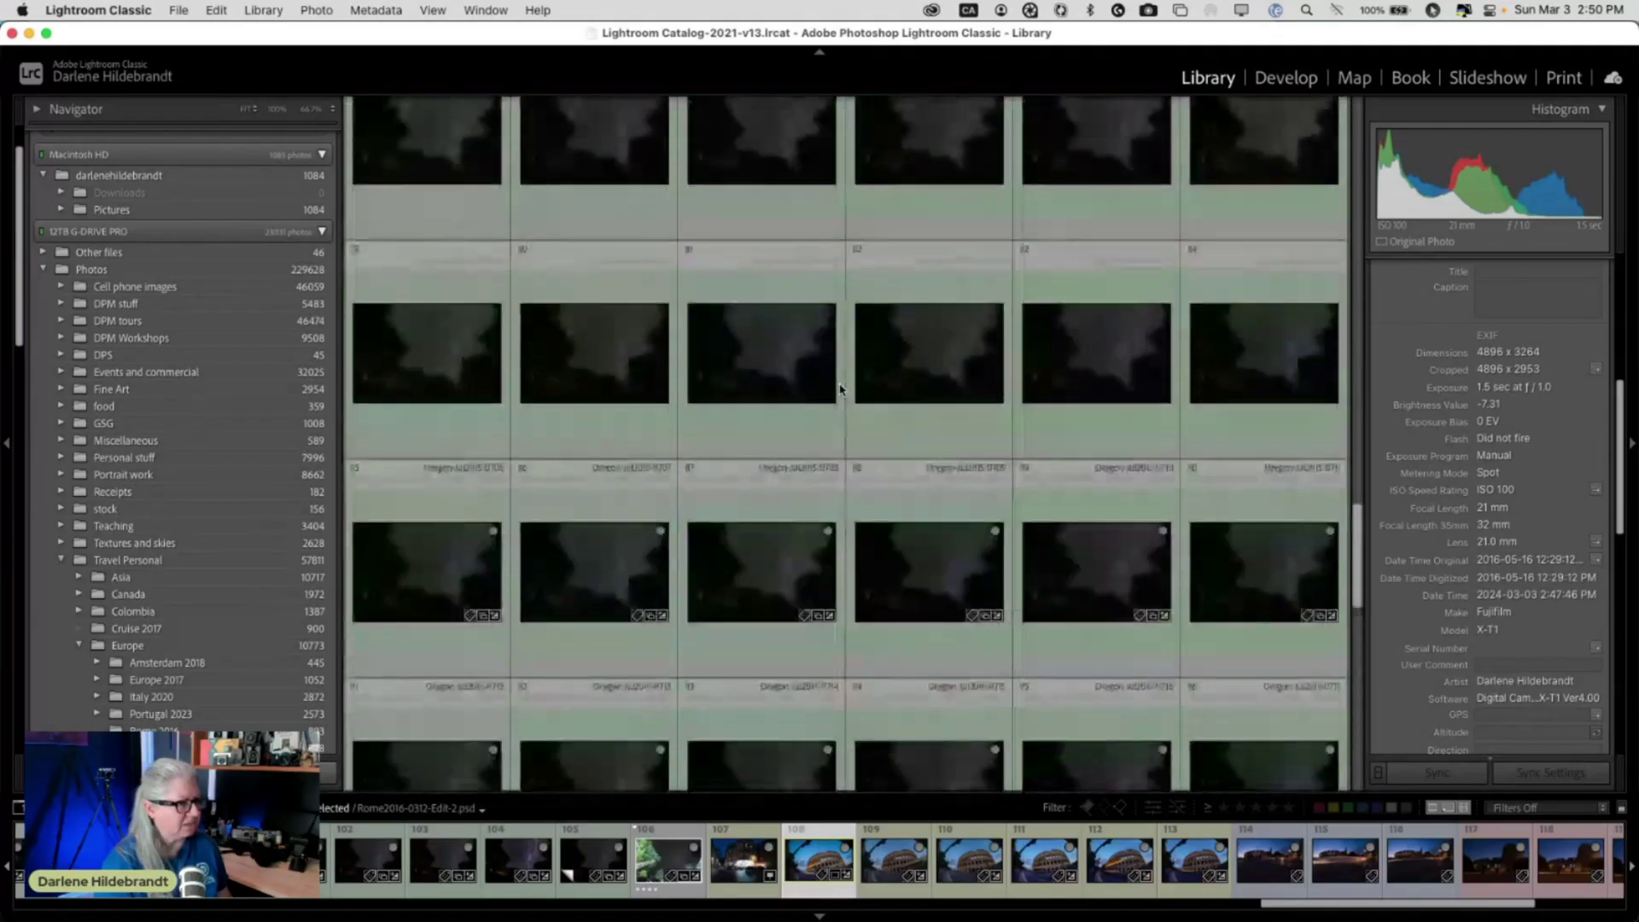
scroll(839, 389, up, 15)
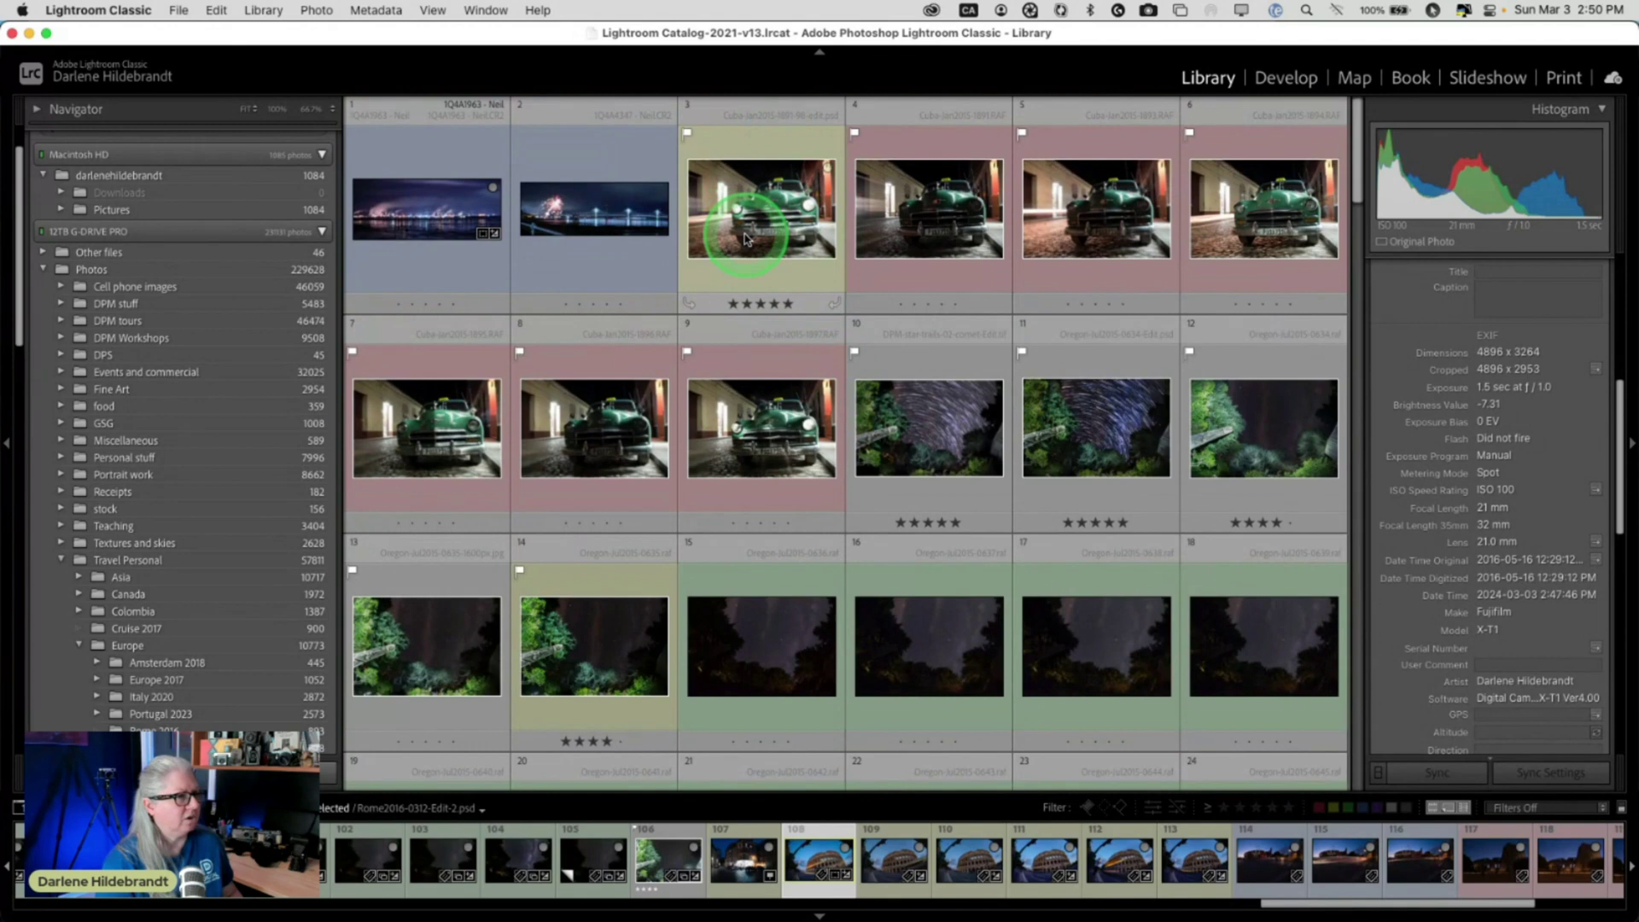
Select taxi photos 4 through 9 and compare them full screen in Survey view
click(937, 225)
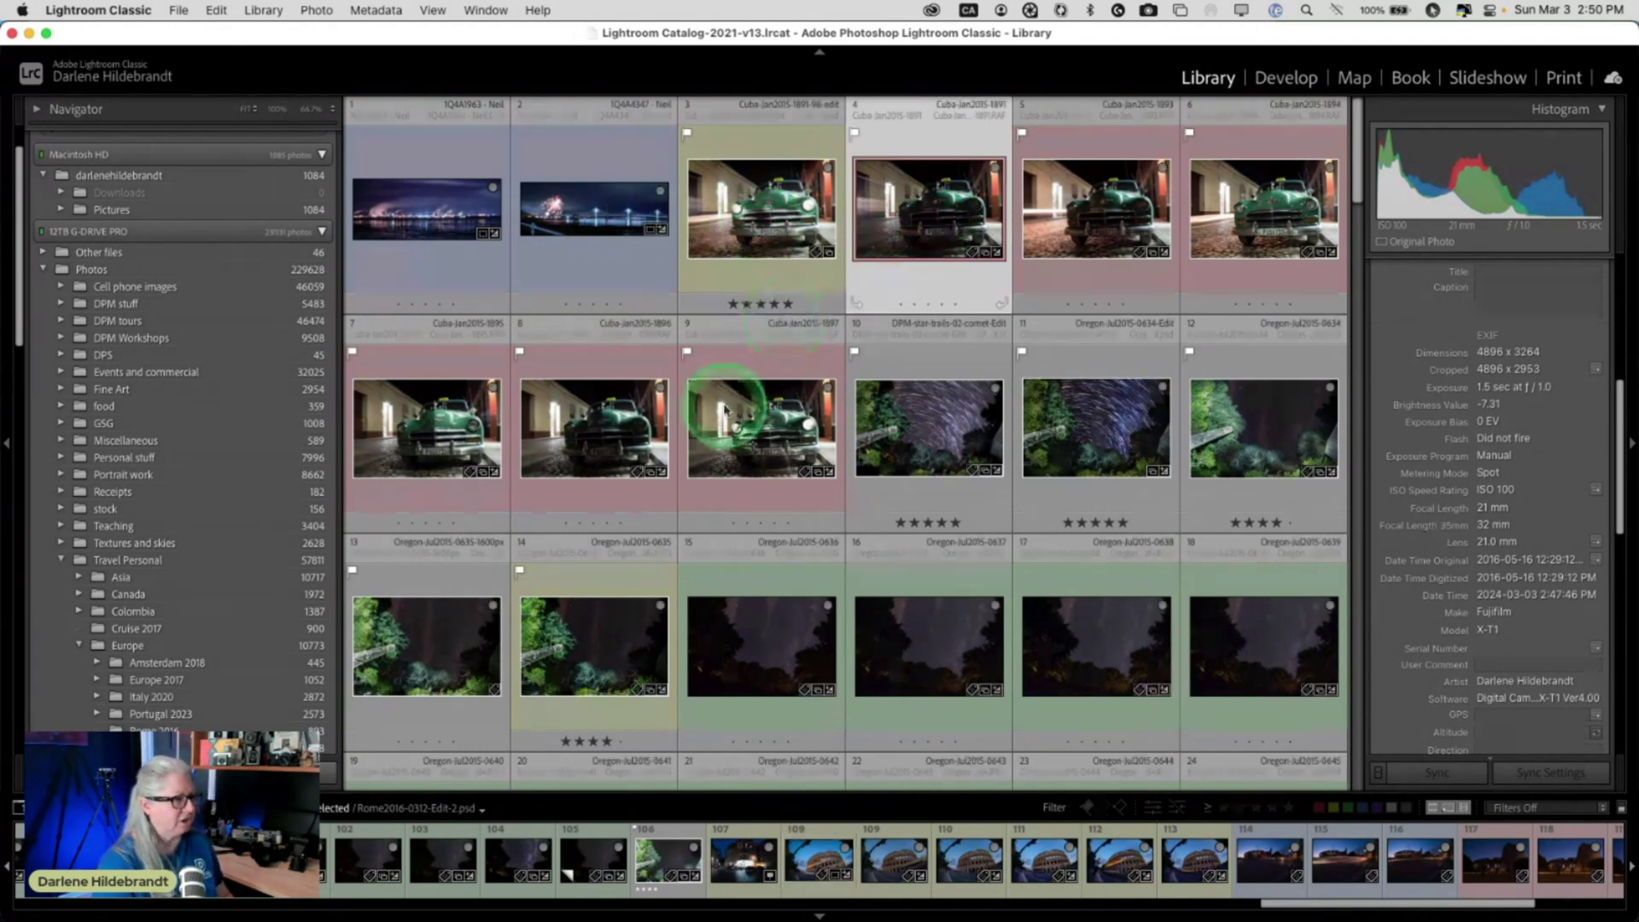
shift+click(746, 436)
key(n)
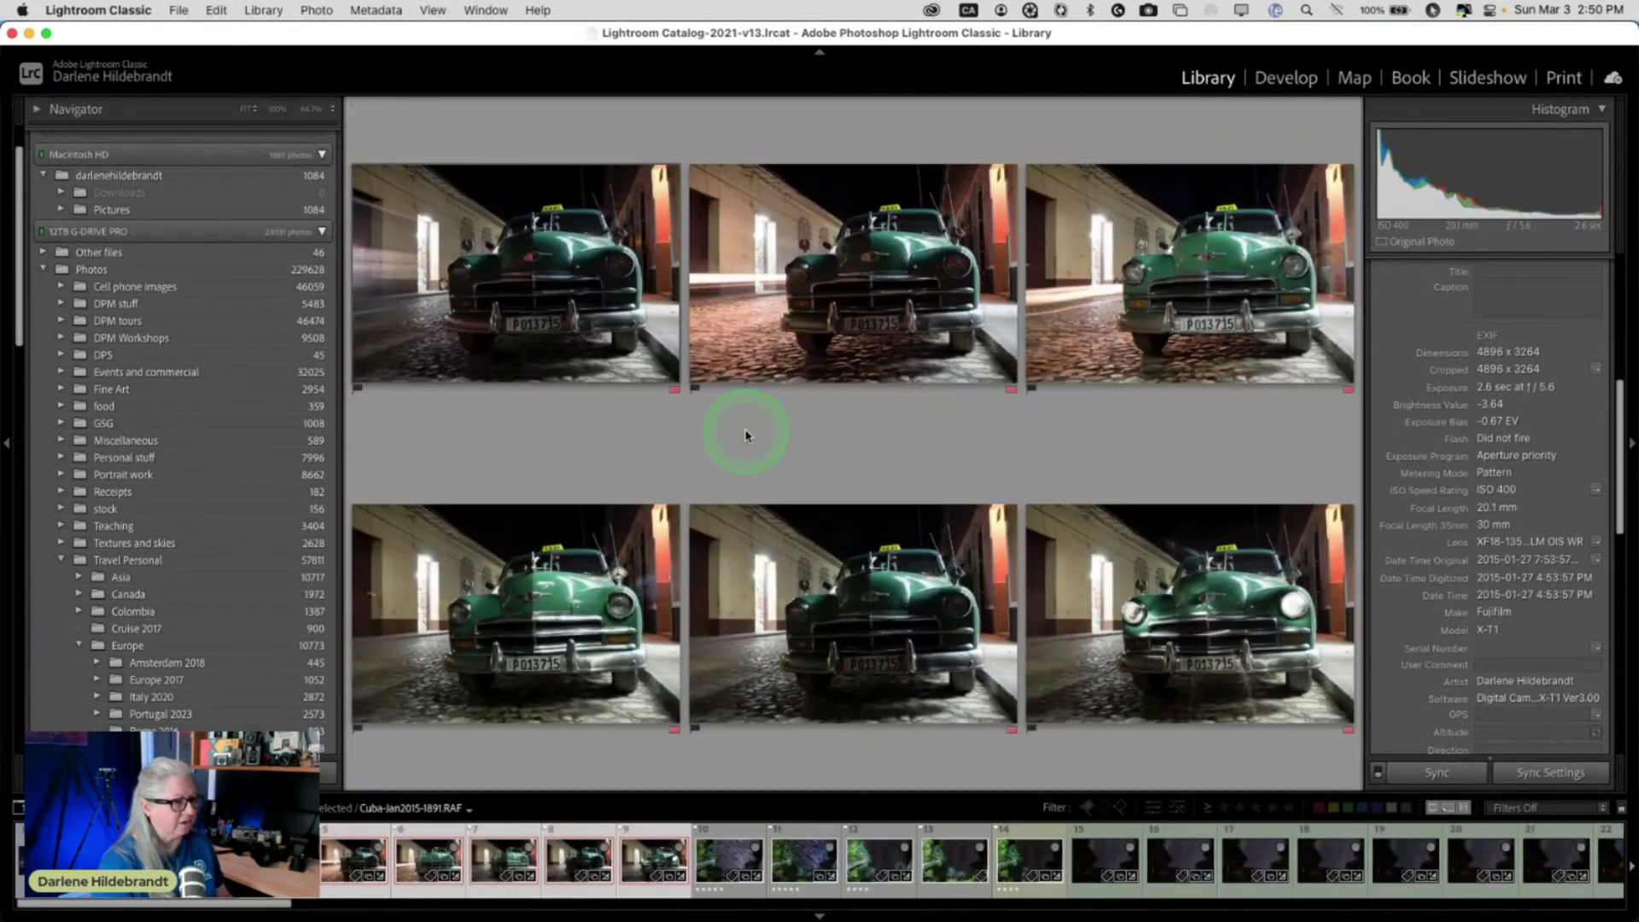
key(shift+Tab)
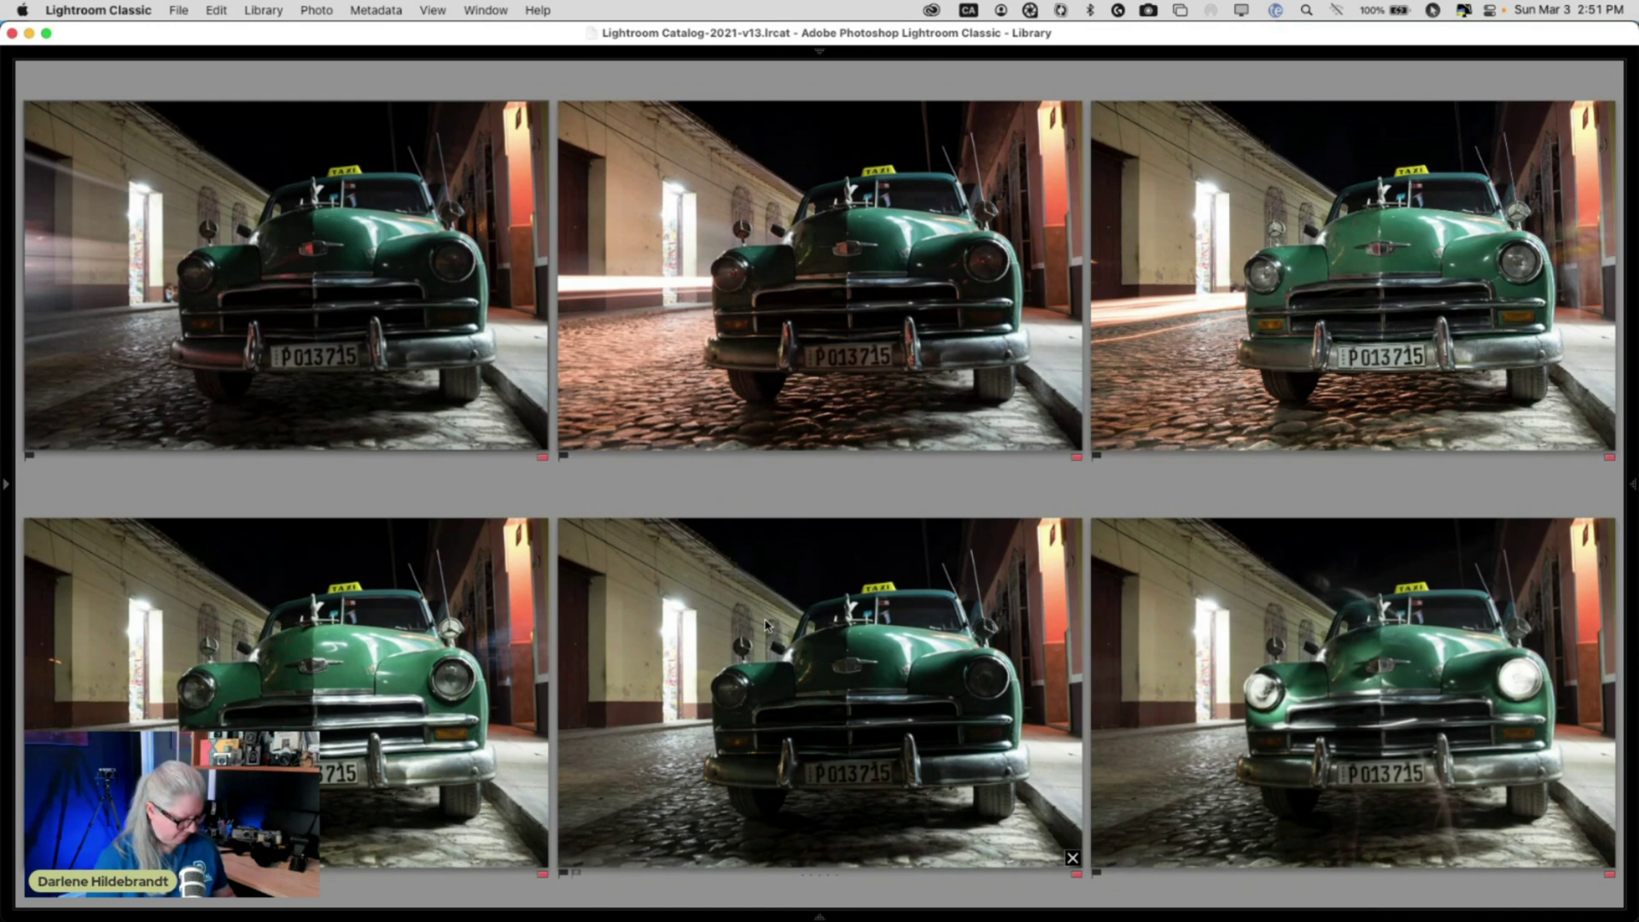
Return to the Library grid with side panels and filmstrip restored, keeping the selection
key(g)
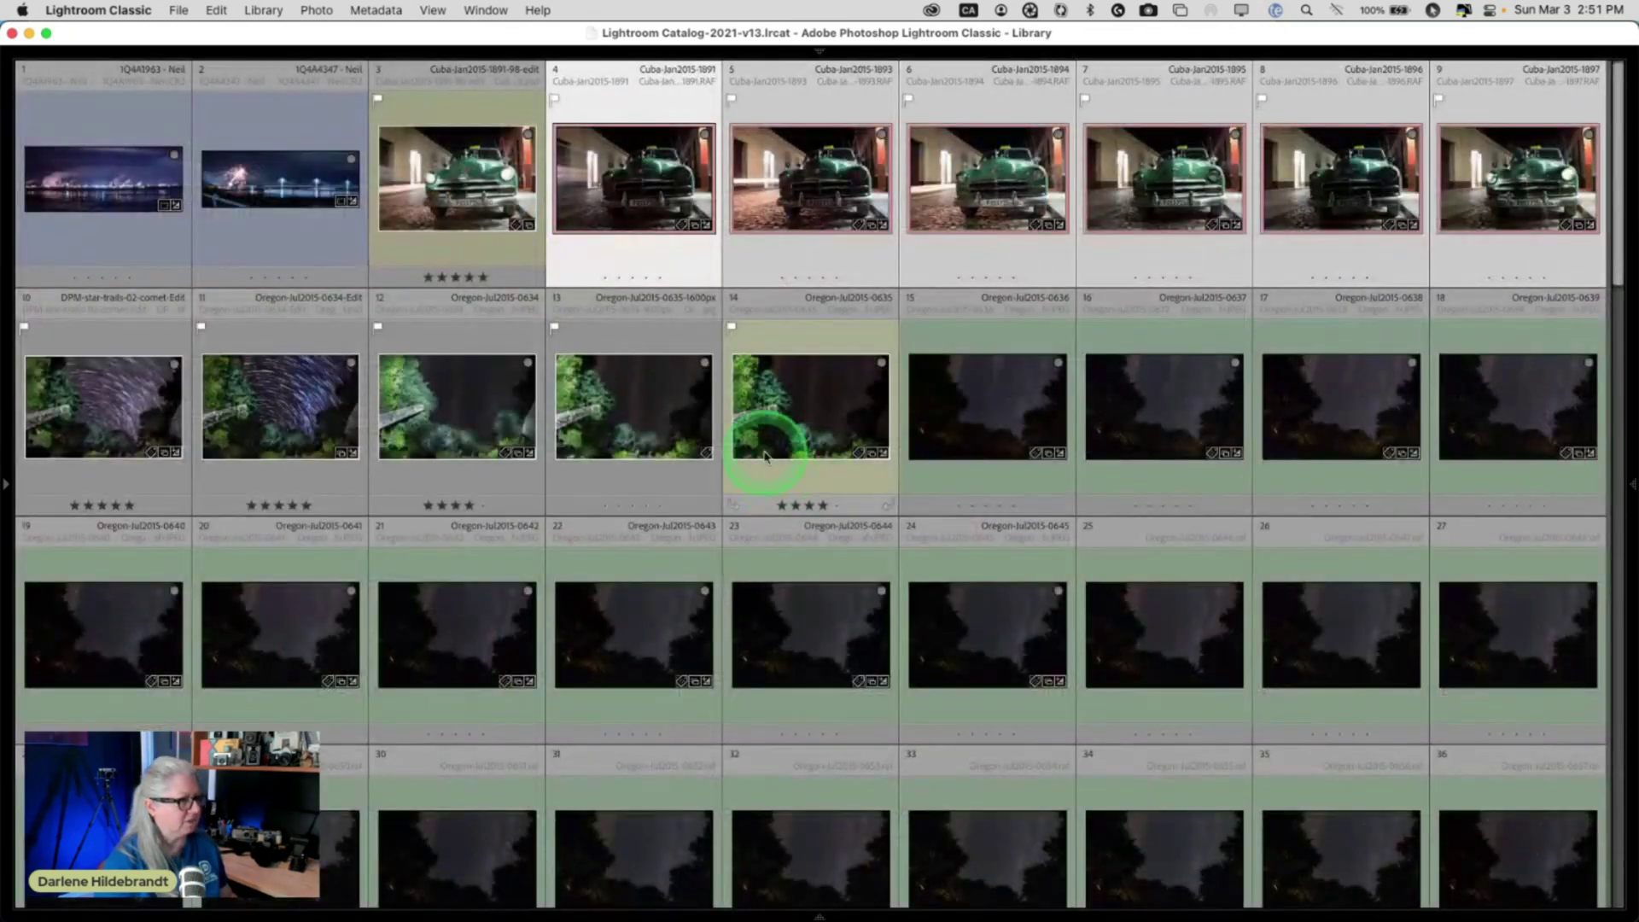
key(shift+Tab)
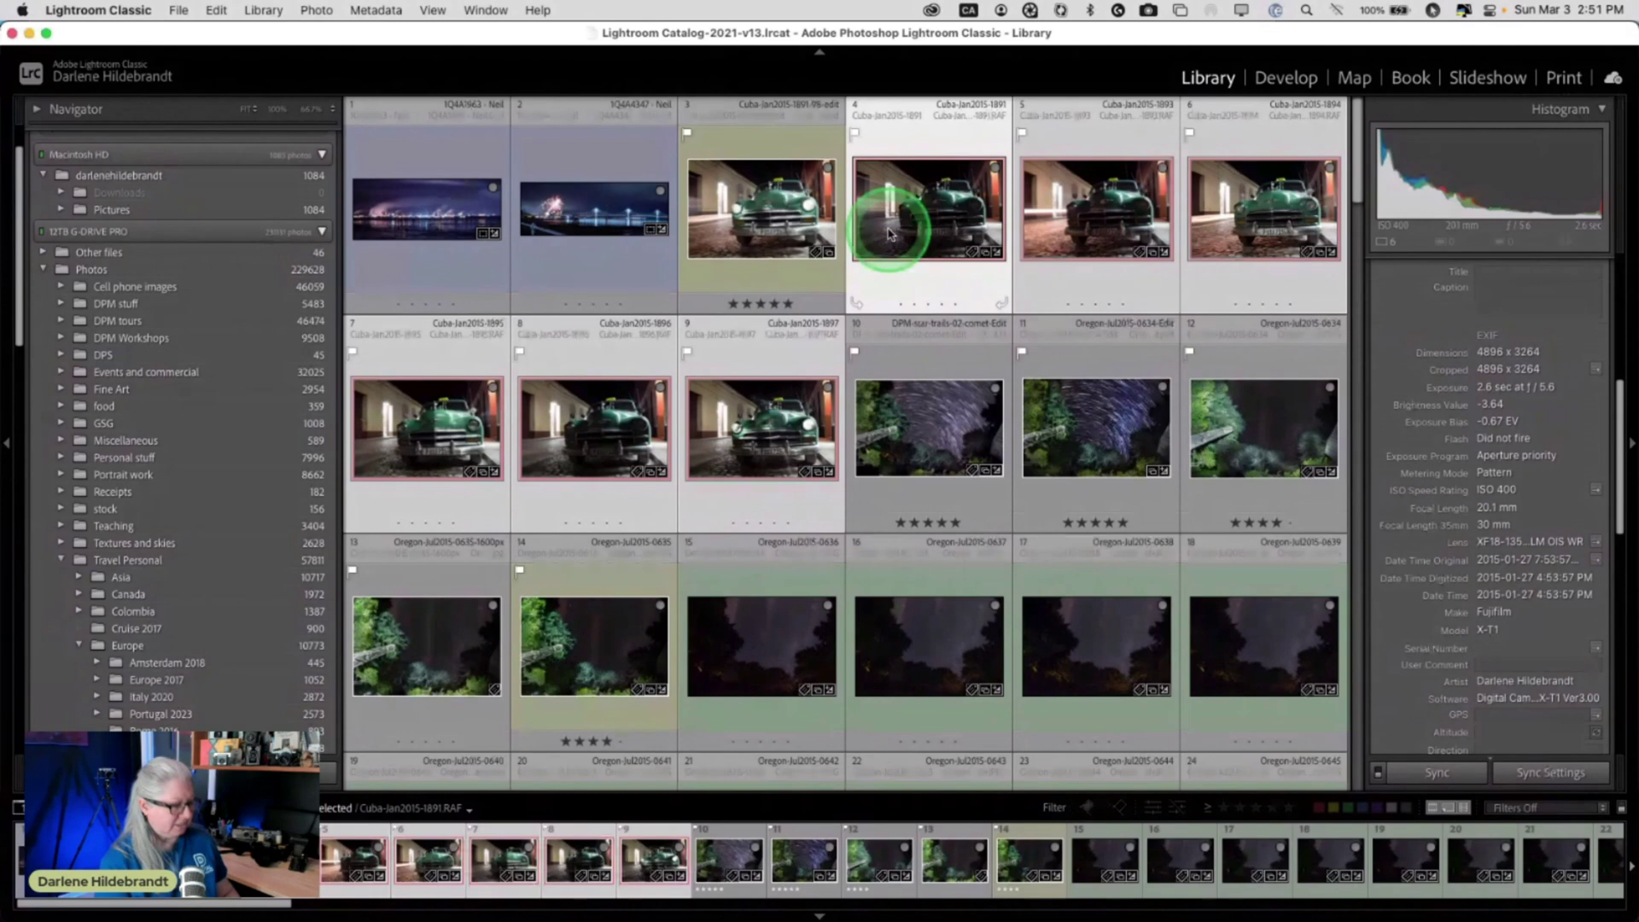
click(889, 233)
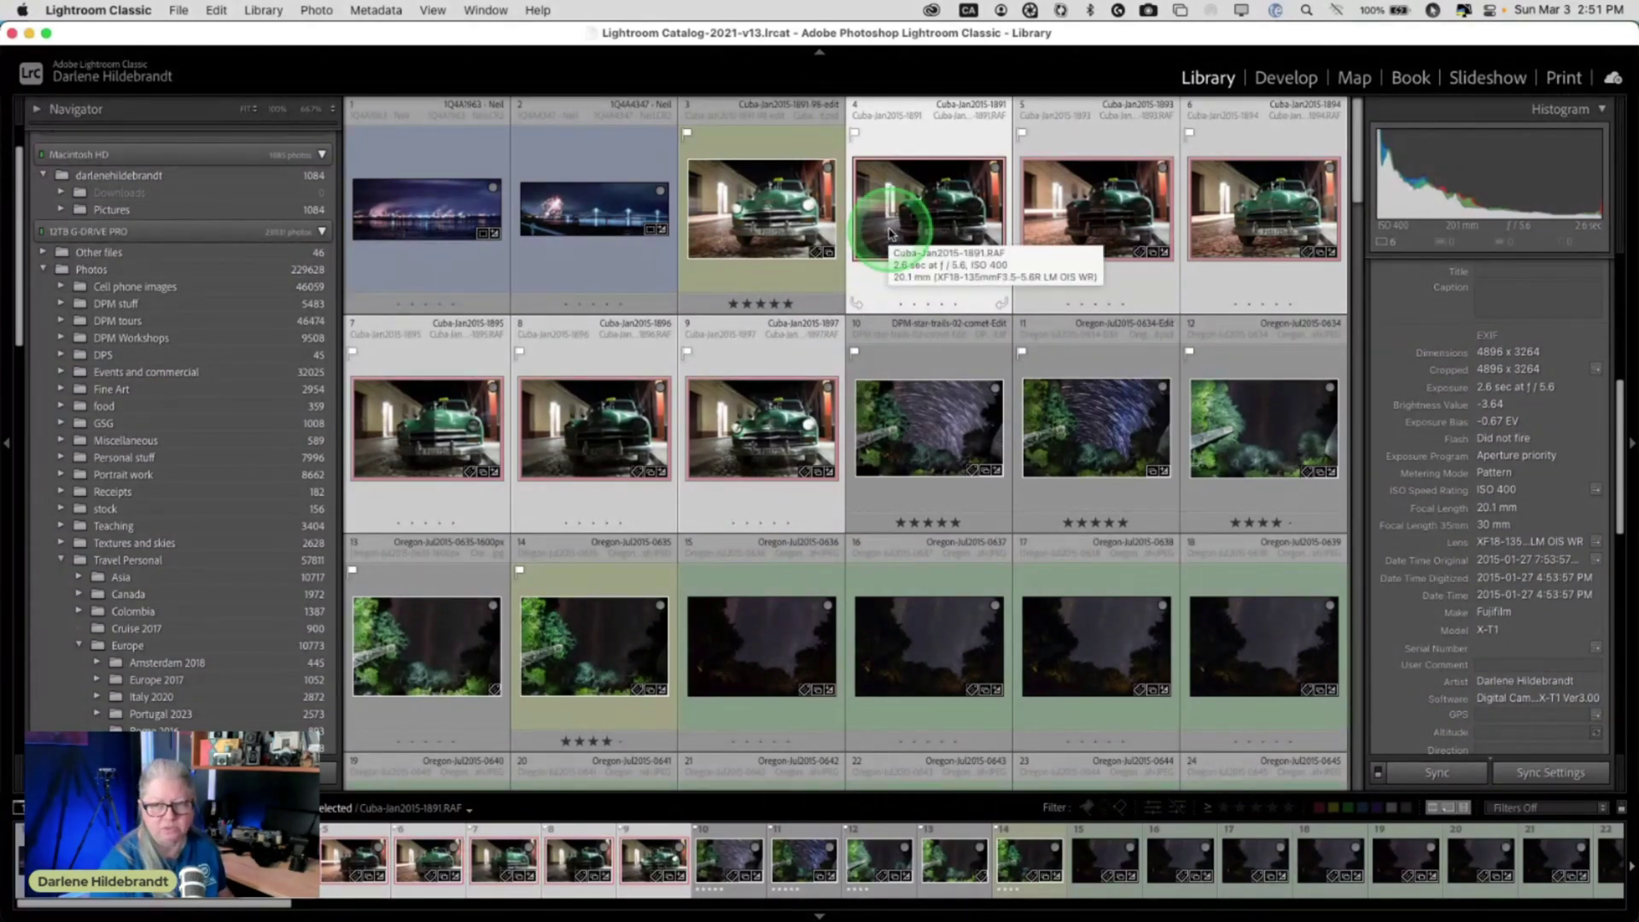
click(891, 230)
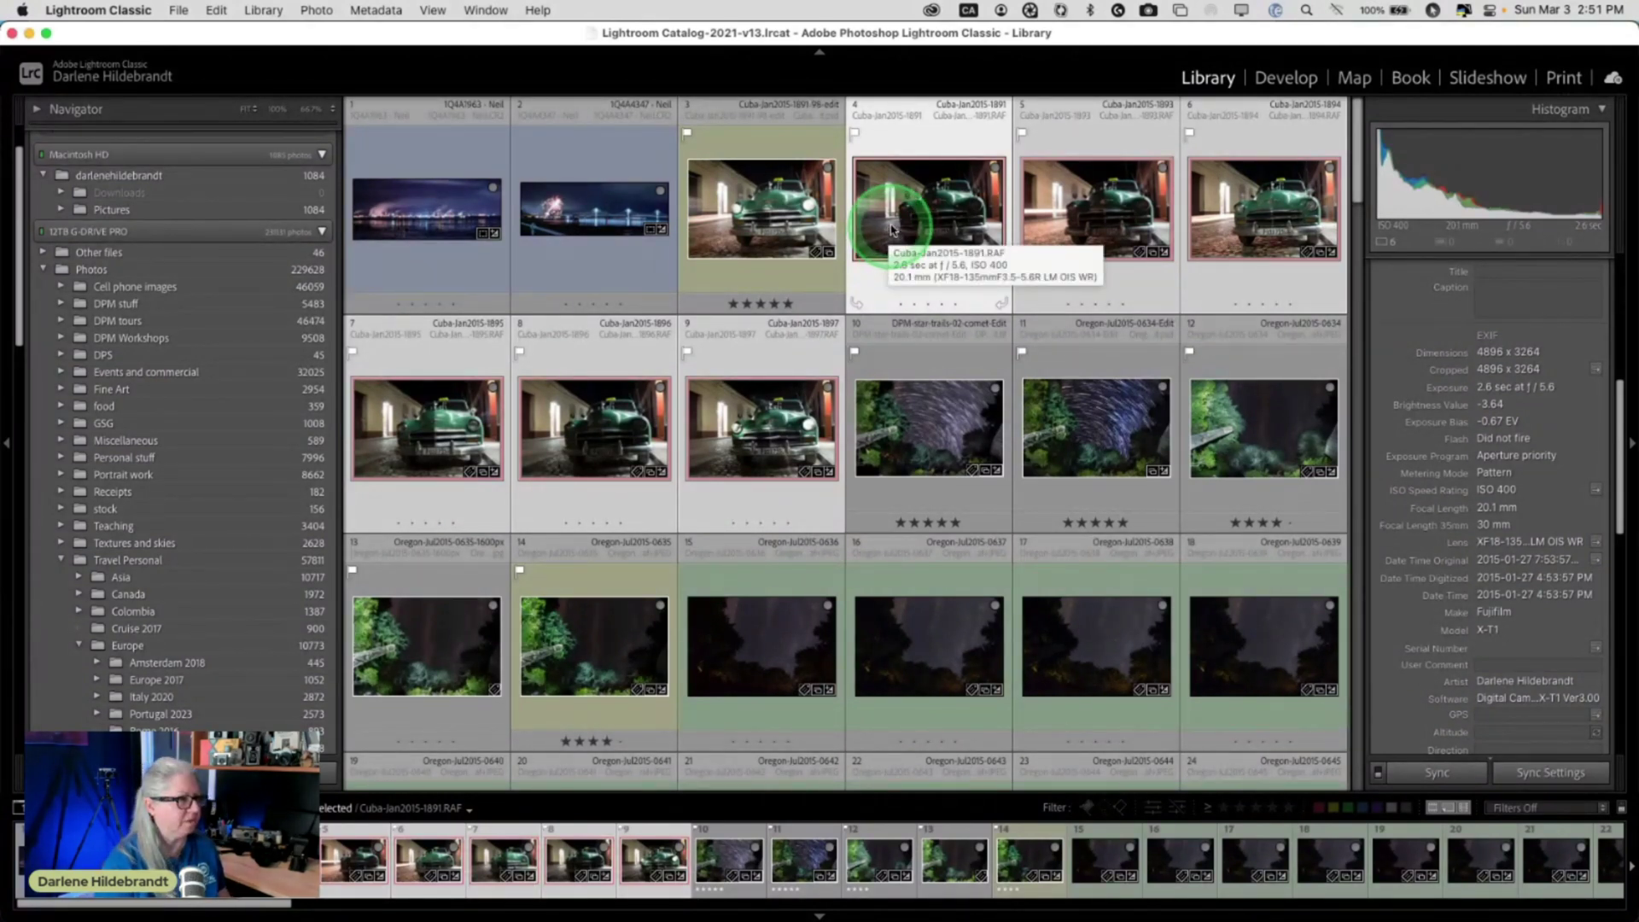
click(902, 220)
Open the six selected taxi photos as layers in one Photoshop document, shown full screen
right_click(902, 219)
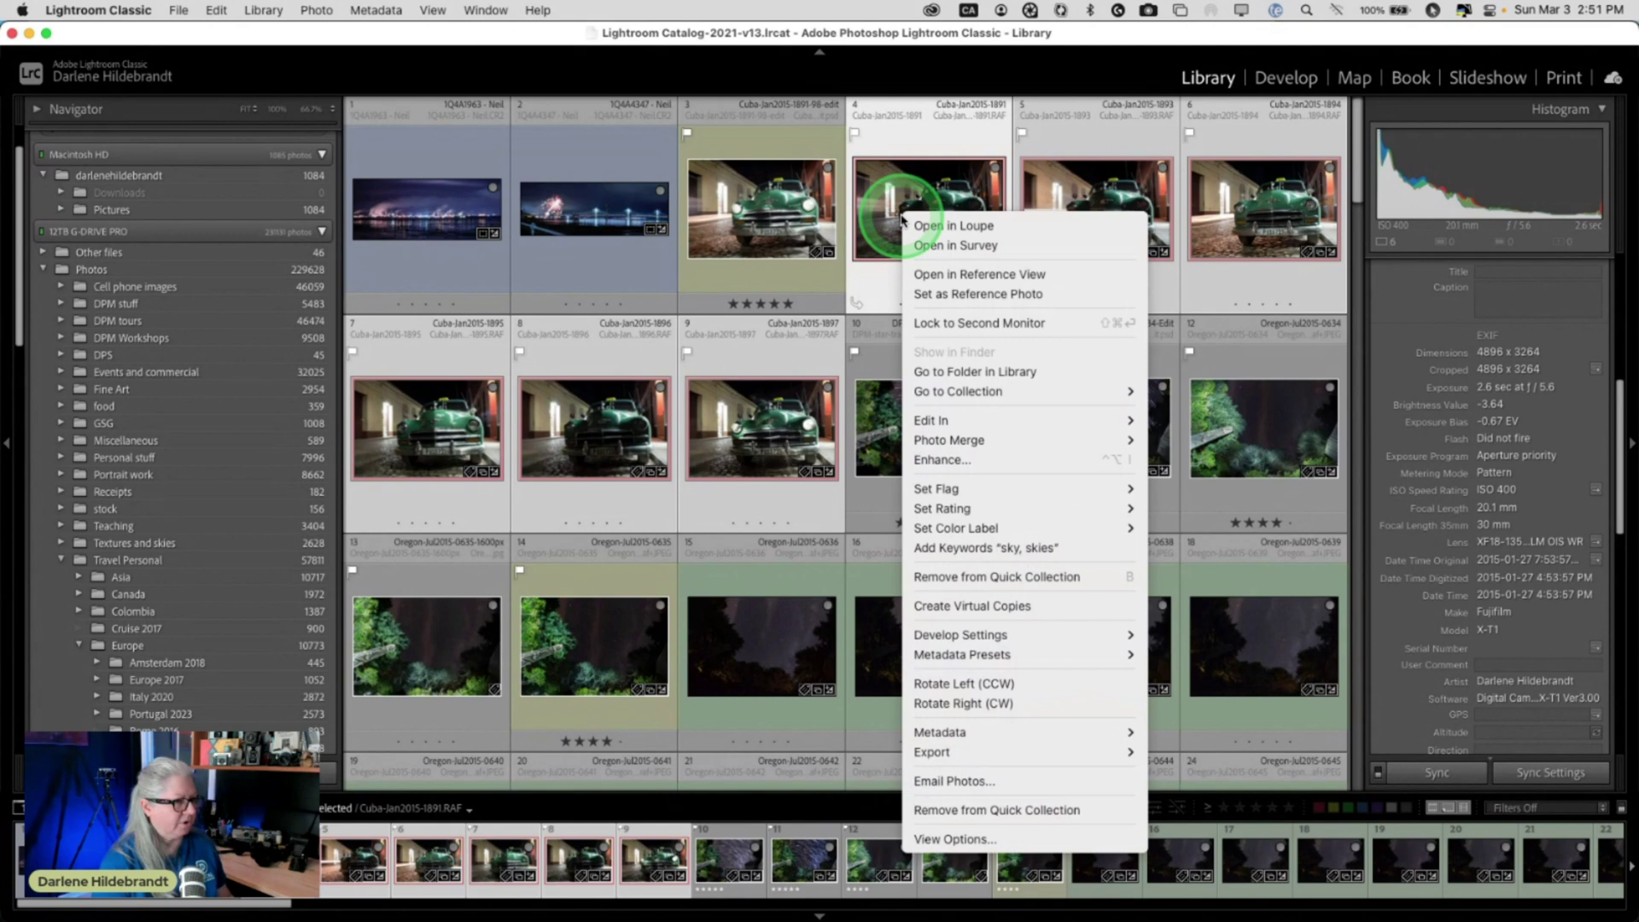
mouse_move(952, 423)
click(1270, 642)
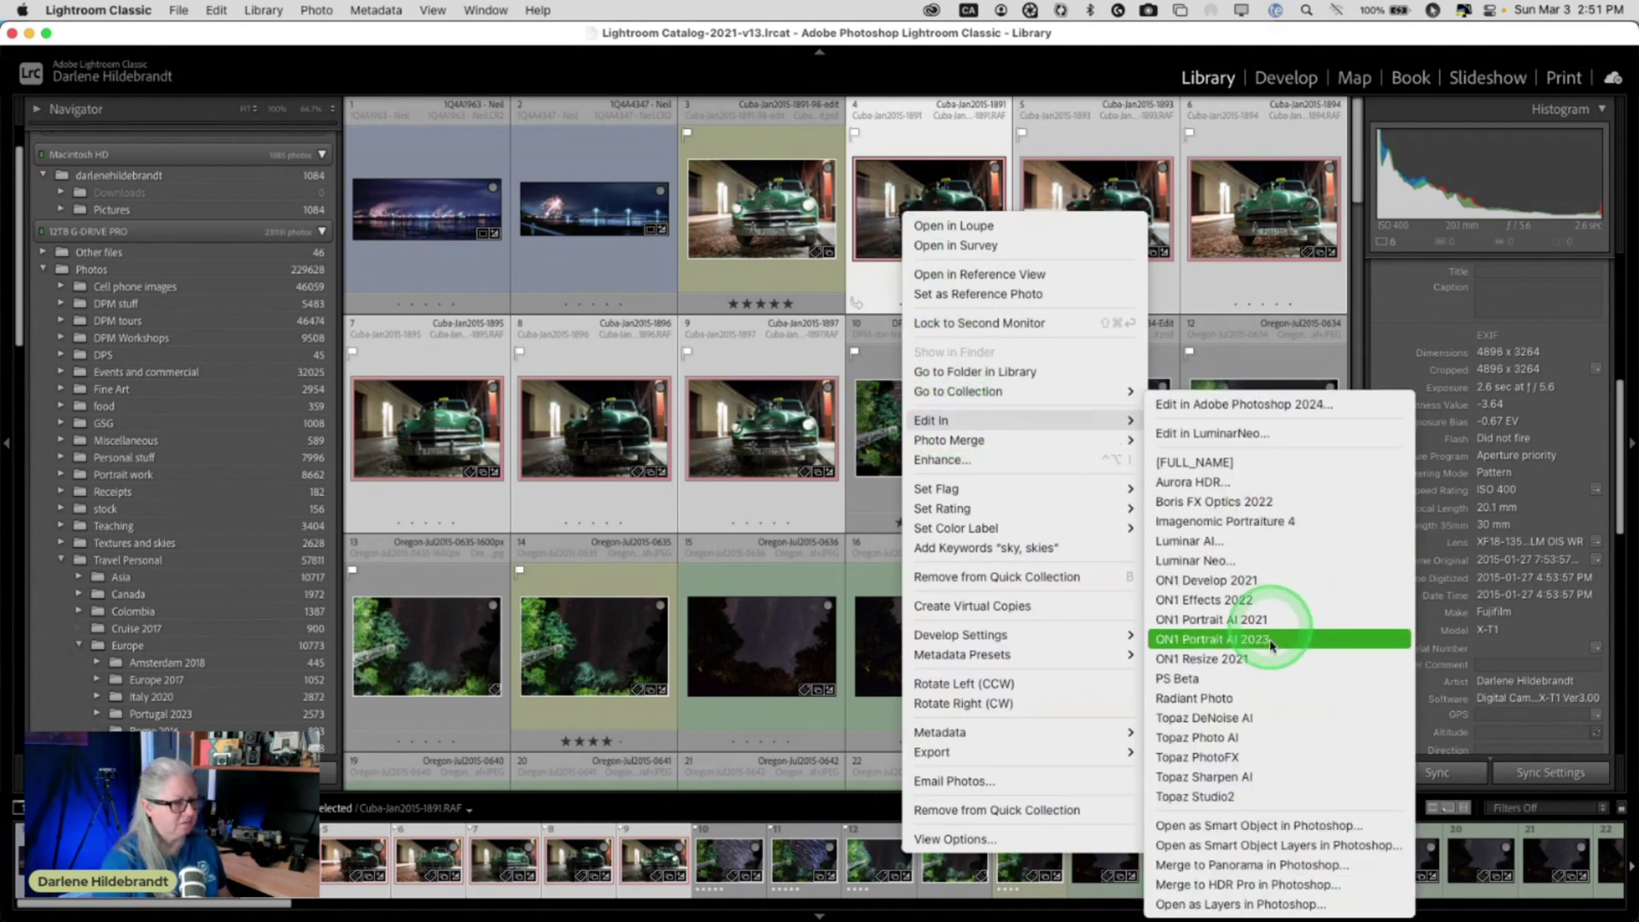
click(1237, 884)
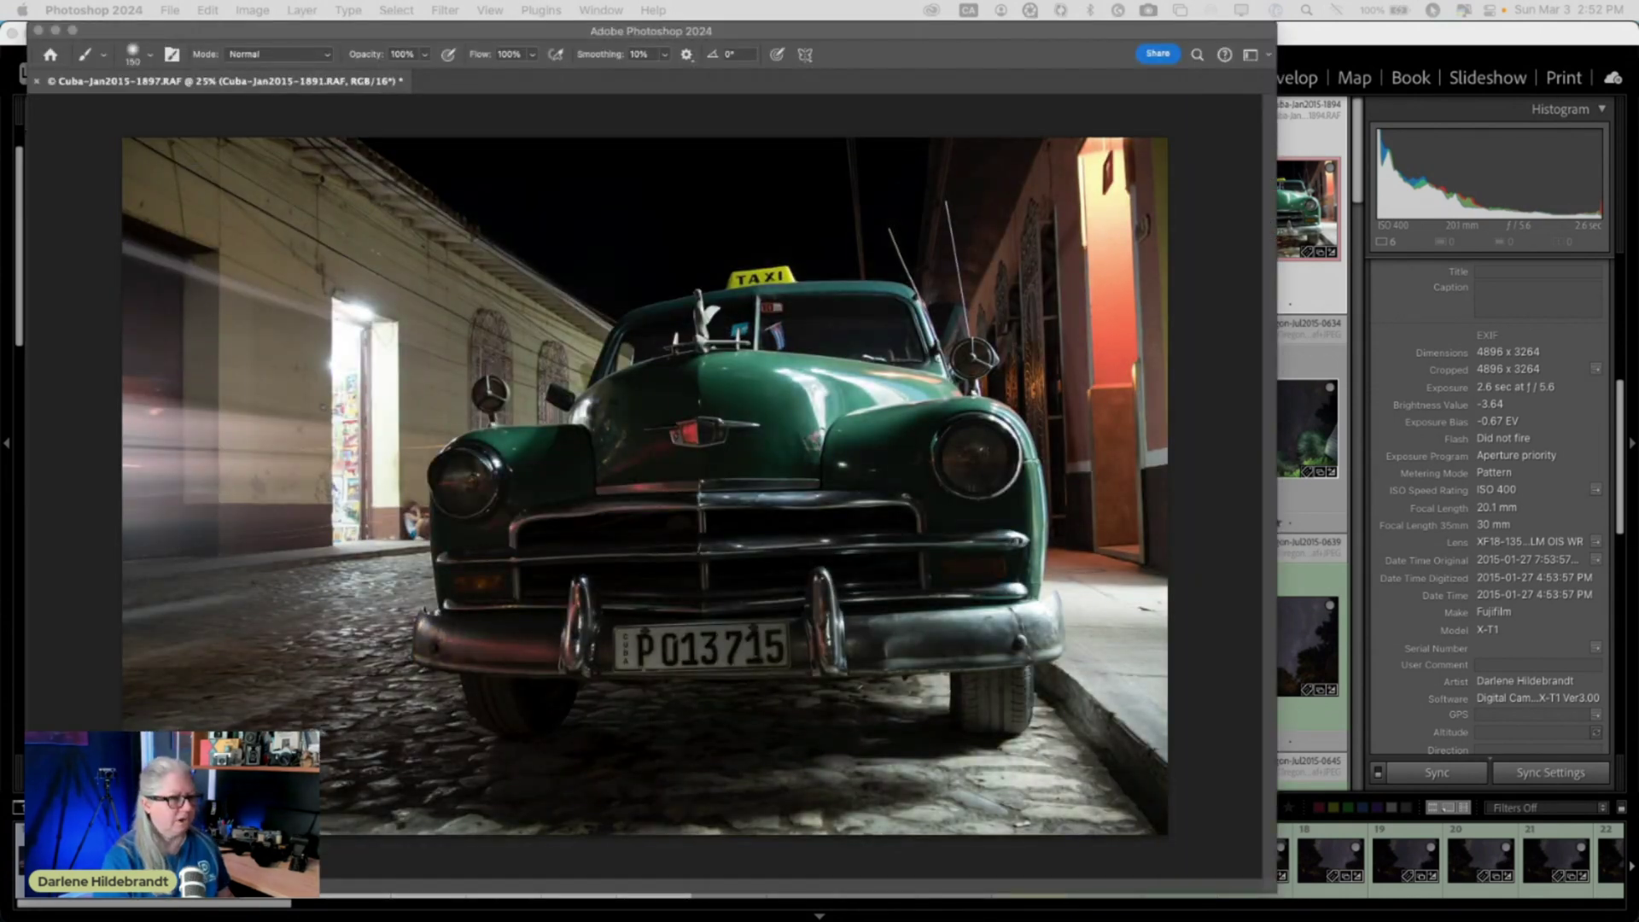
click(1224, 428)
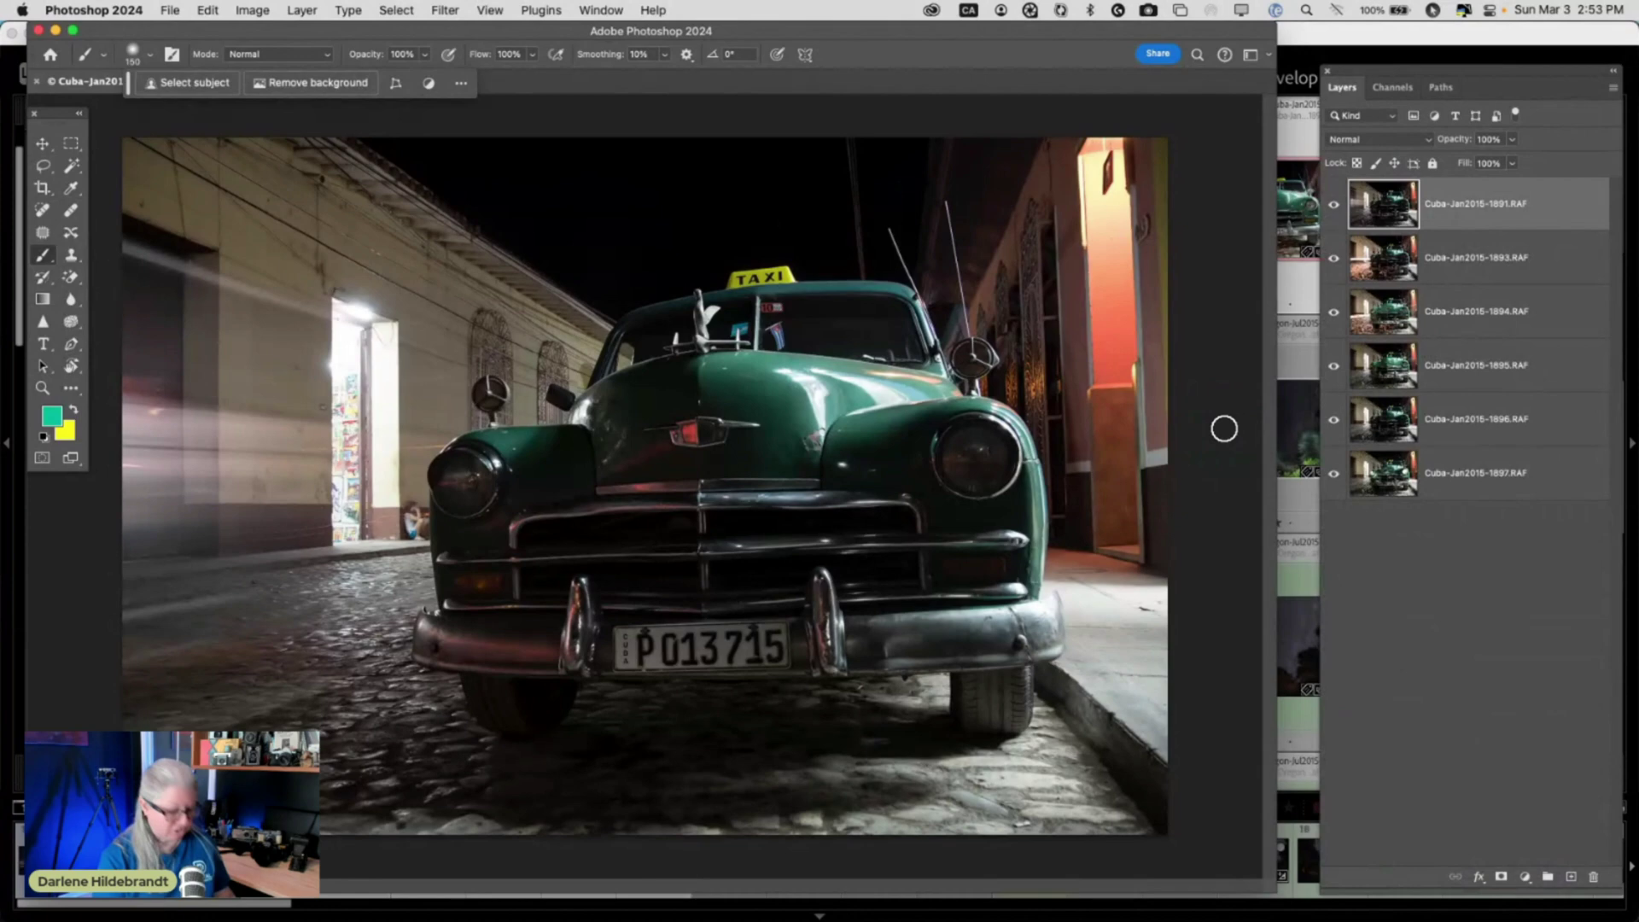
key(f)
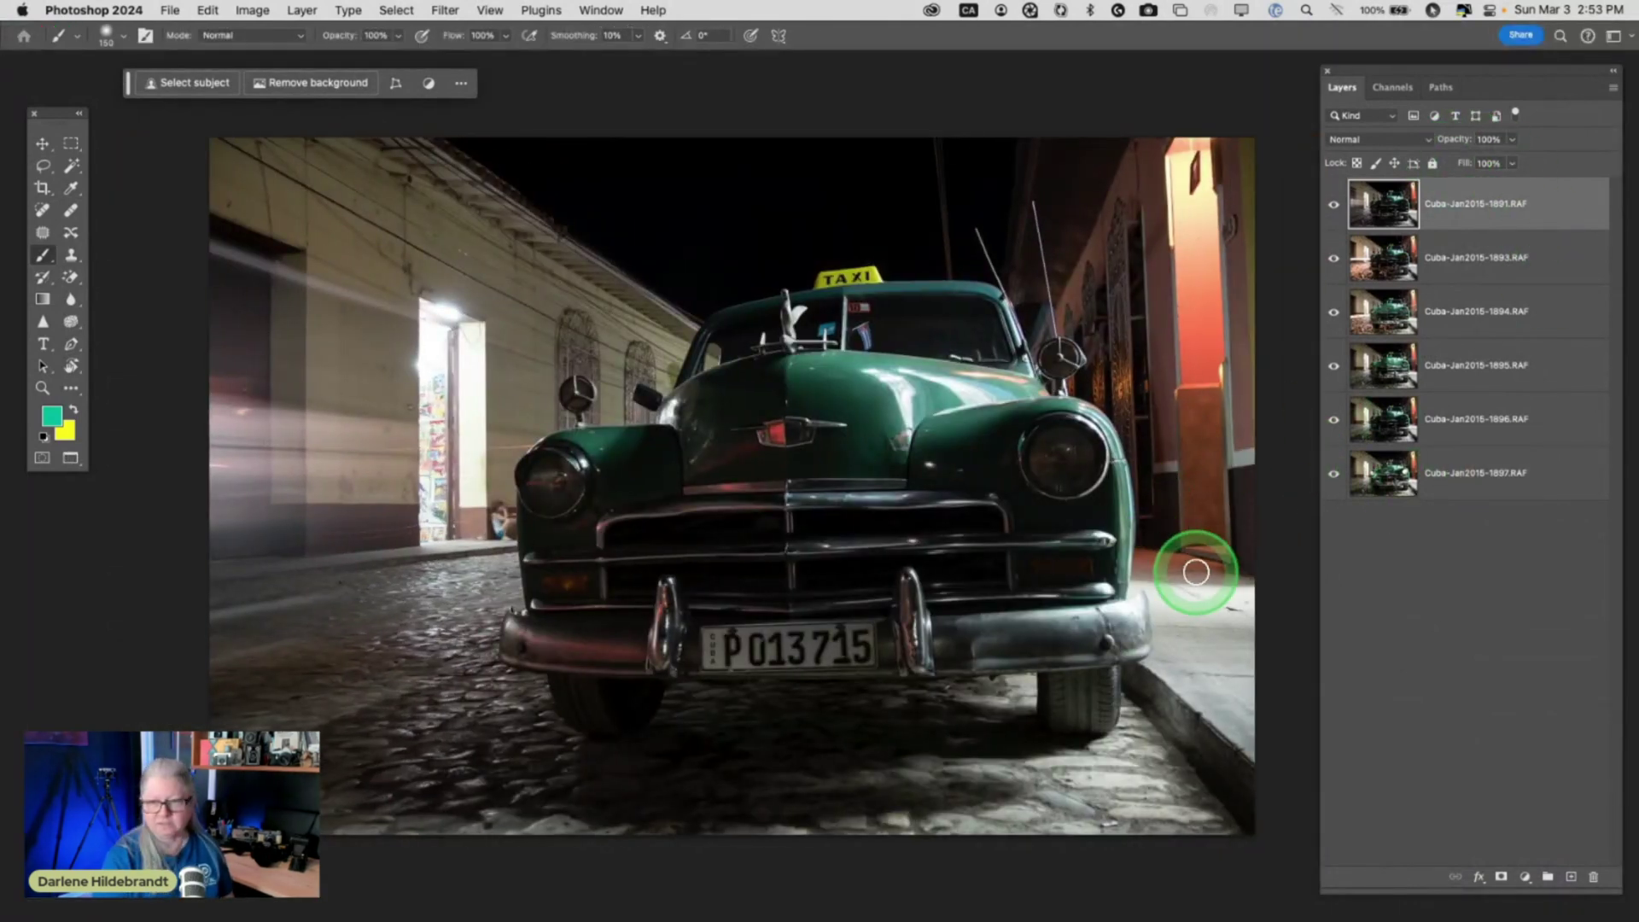
Toggle layer visibility one at a time to compare the individual taxi exposures
alt+click(1333, 473)
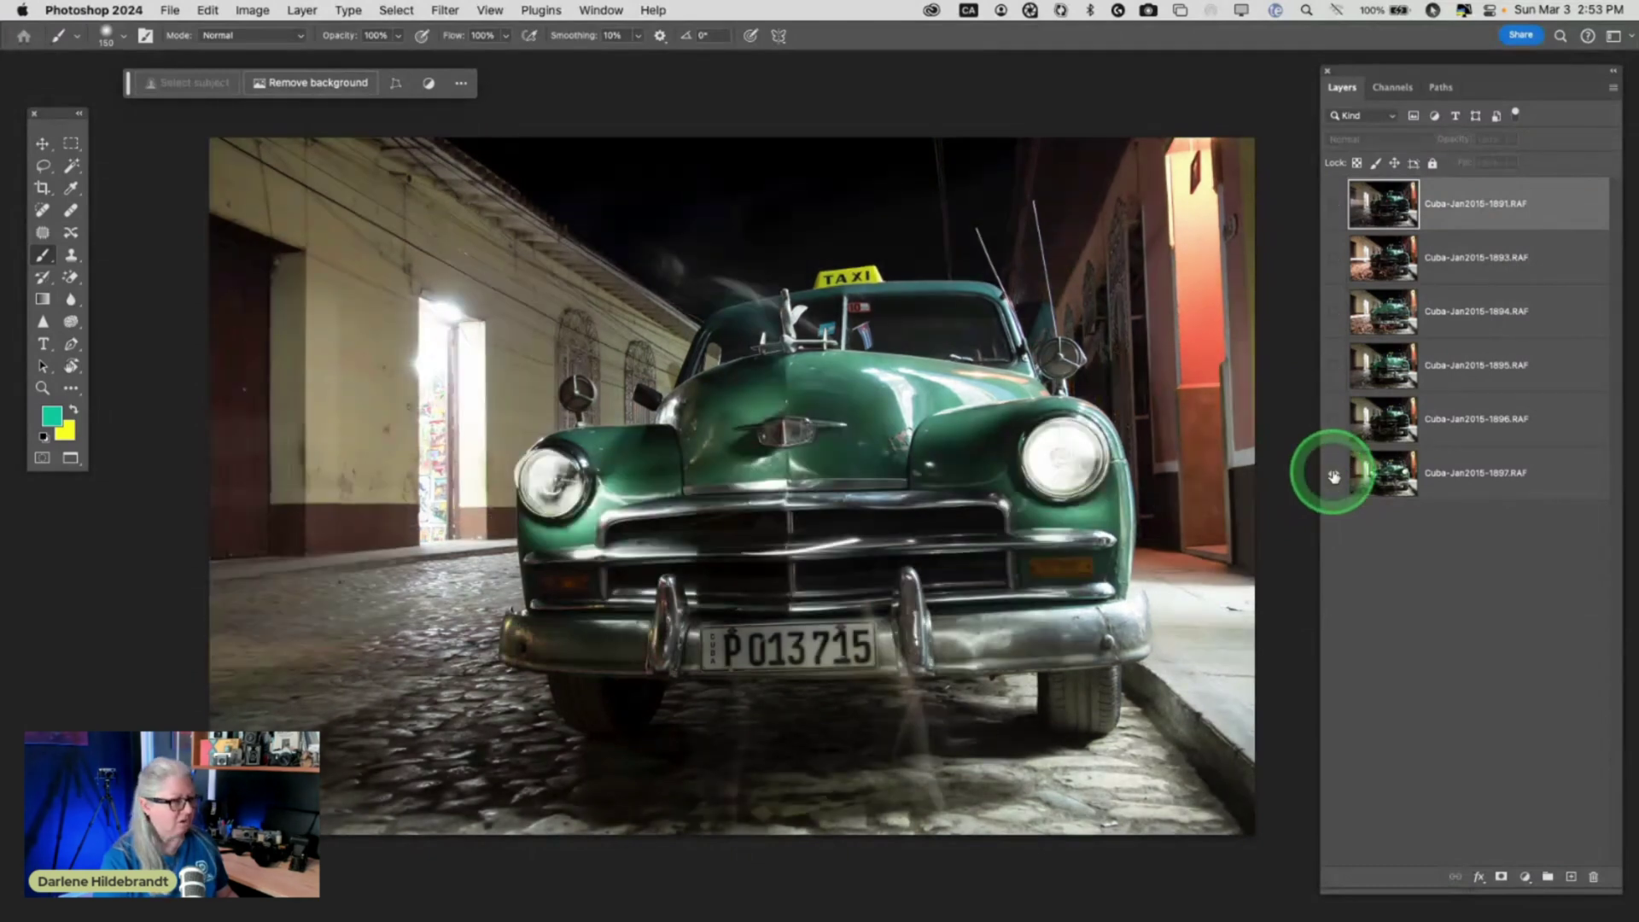
click(1334, 419)
click(1333, 367)
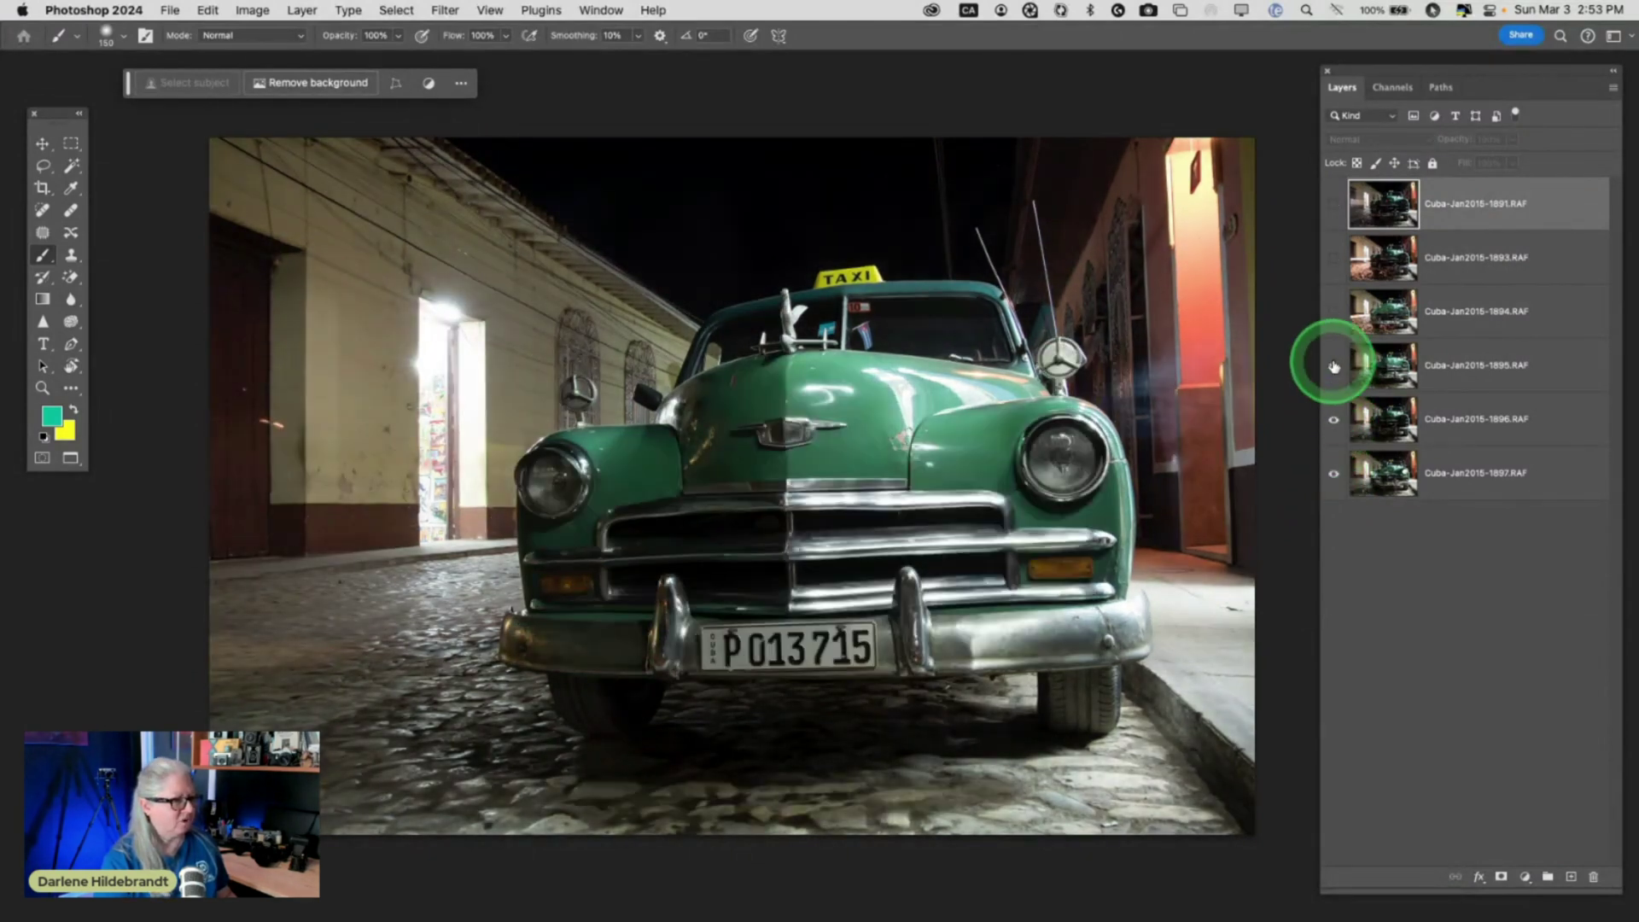
click(1333, 365)
click(1333, 311)
click(1334, 310)
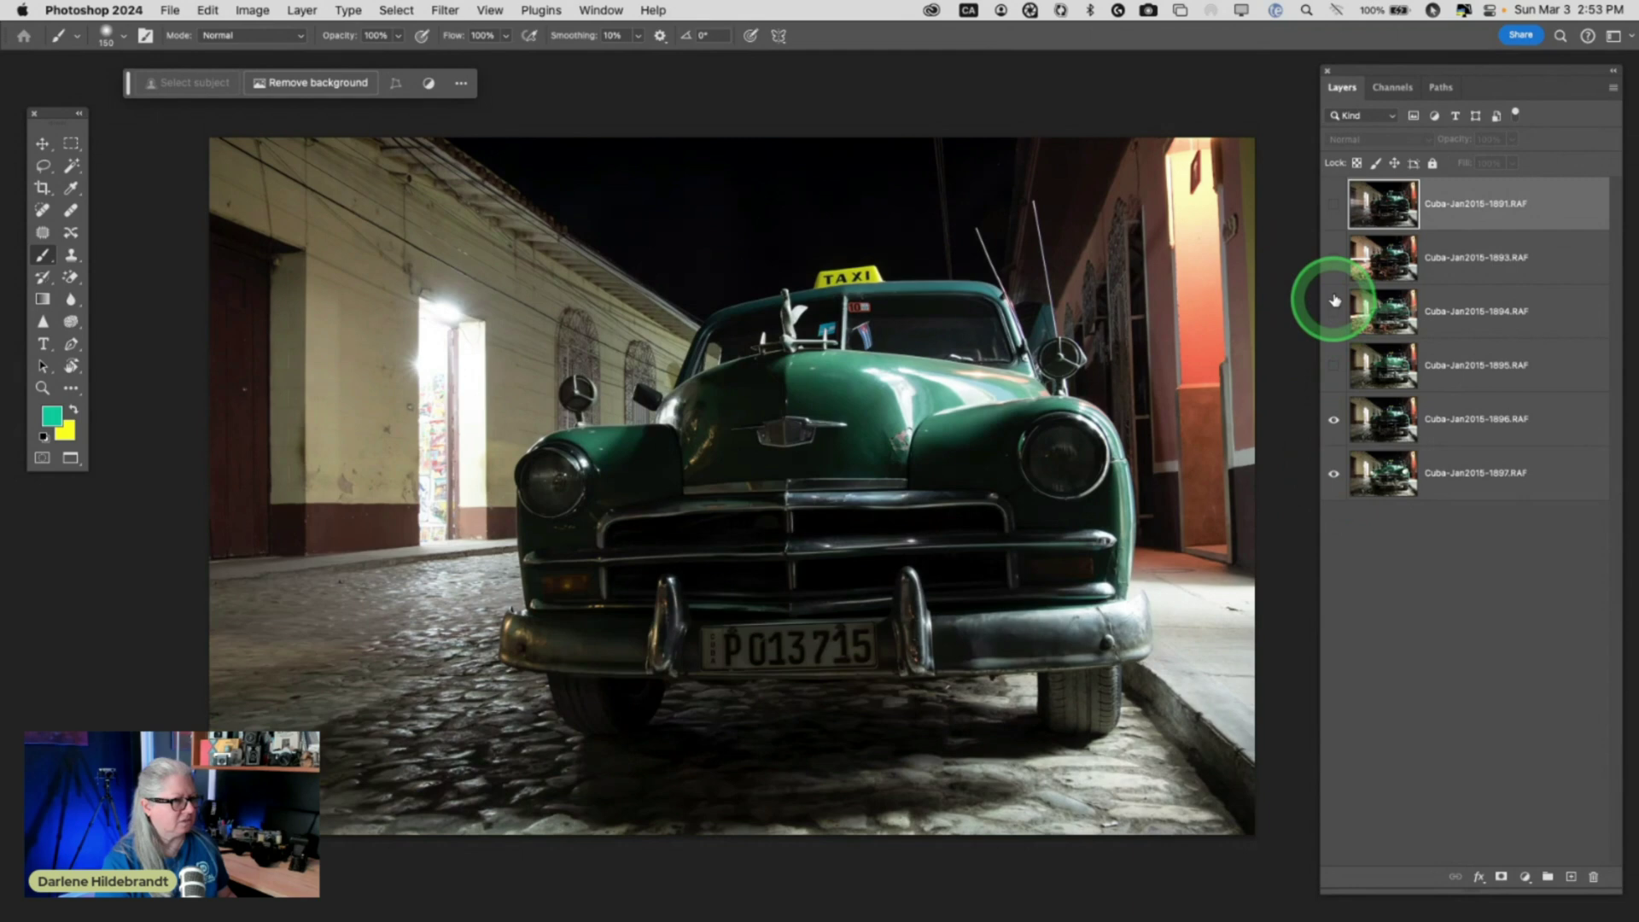
click(1333, 258)
click(1333, 258)
click(1333, 204)
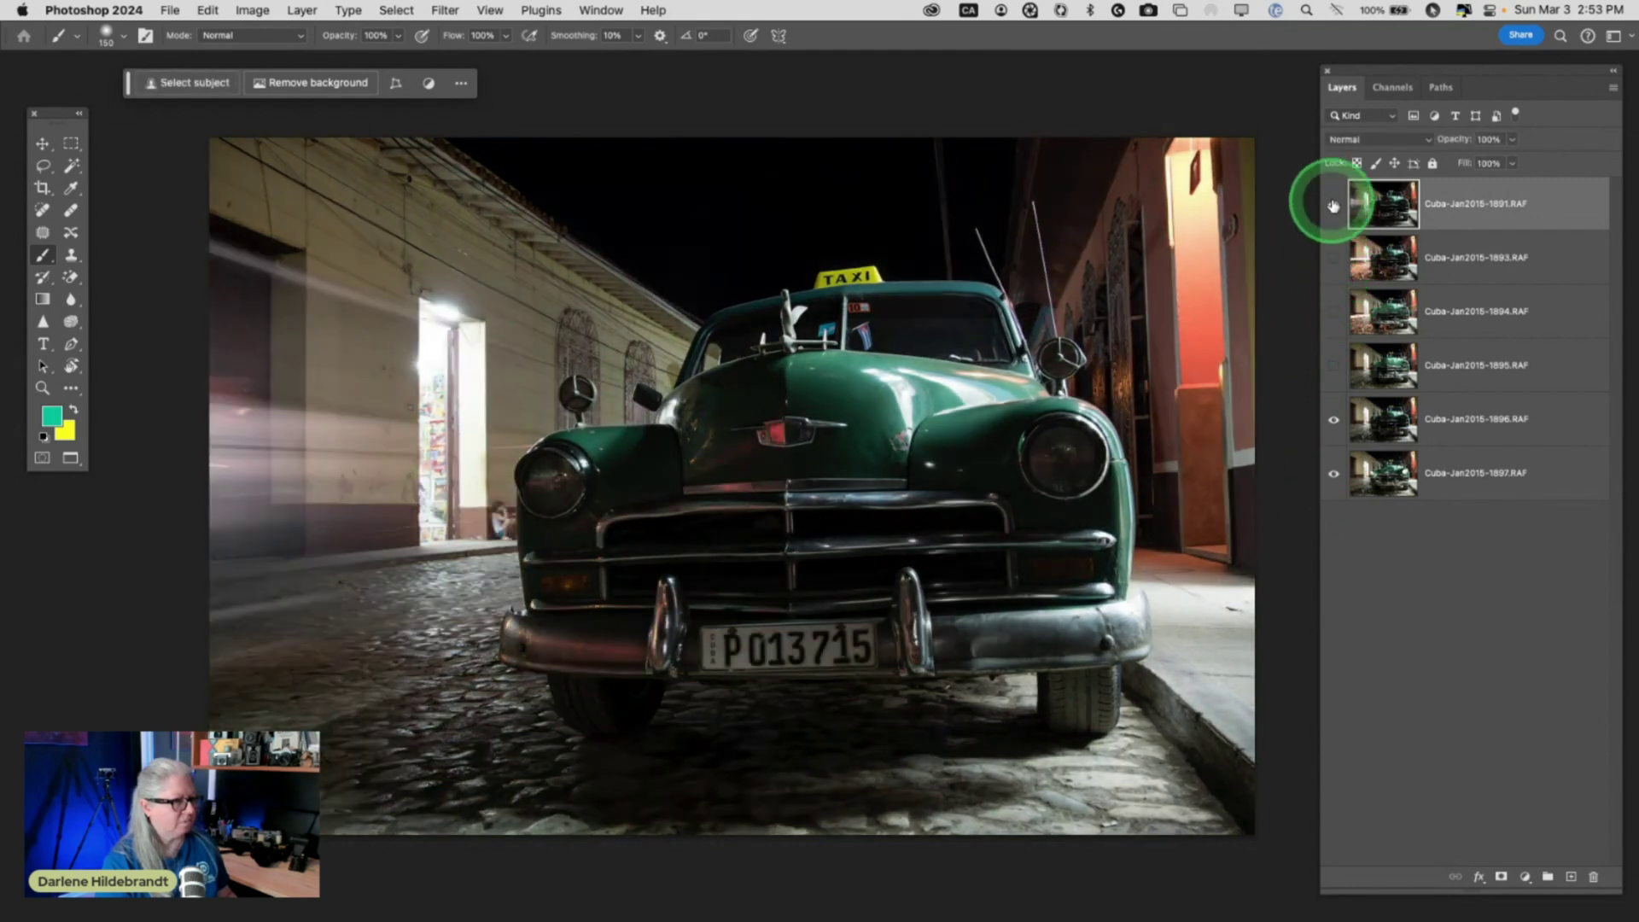
Move layer Cuba-Jan2015-1896 below Cuba-Jan2015-1897 and turn the other layers back on
click(1541, 418)
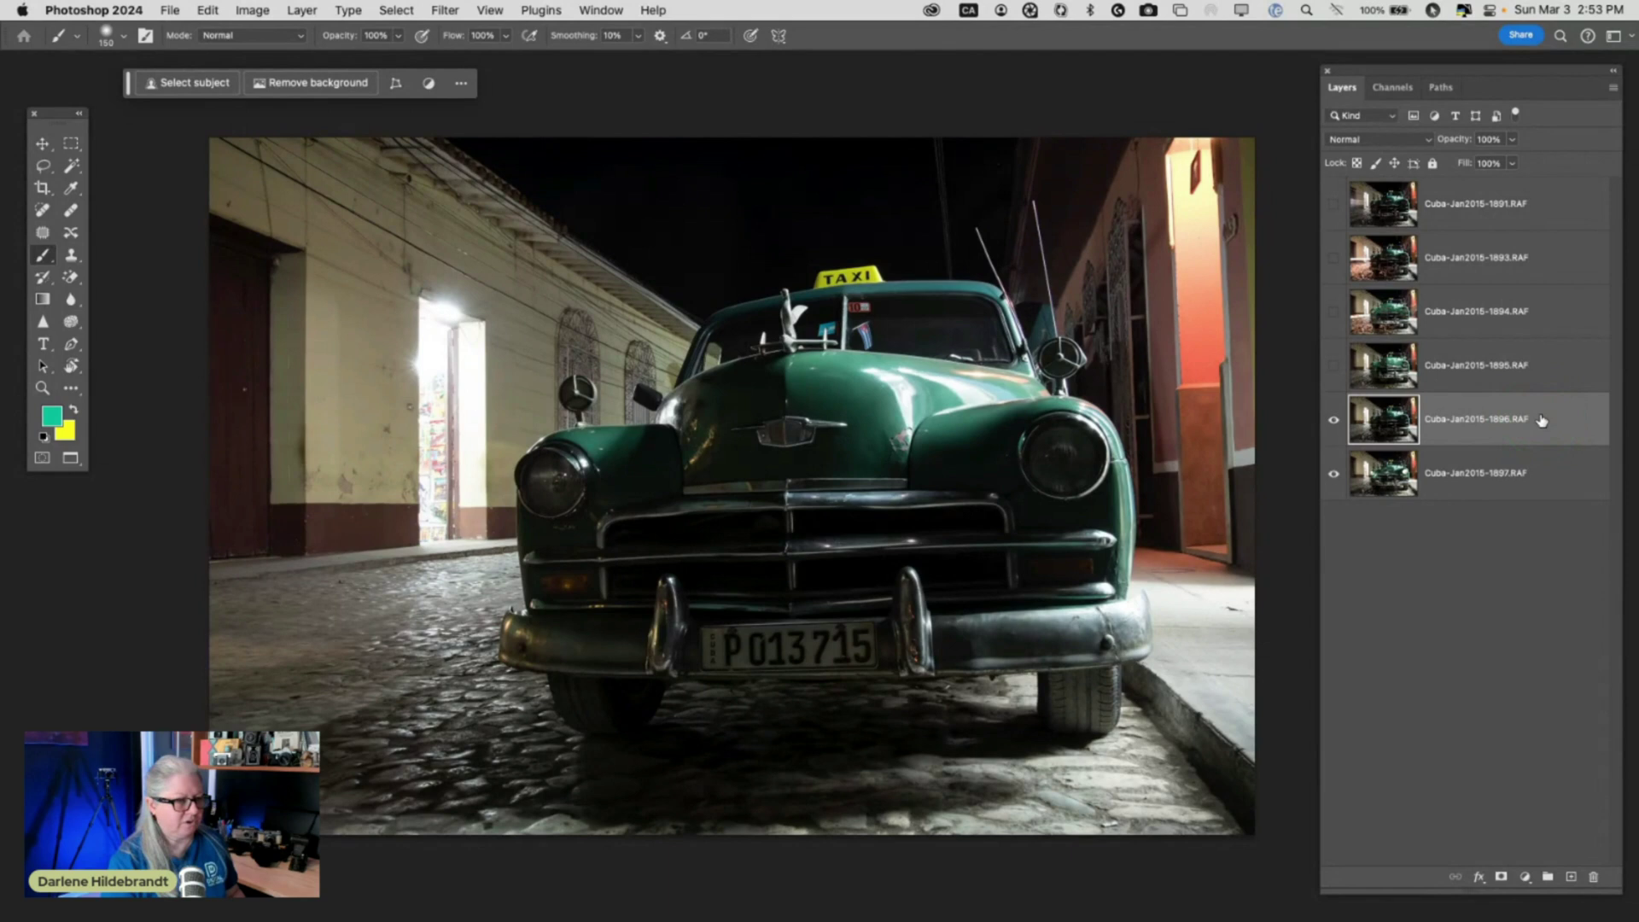
drag(1541, 418, 1503, 521)
click(1334, 418)
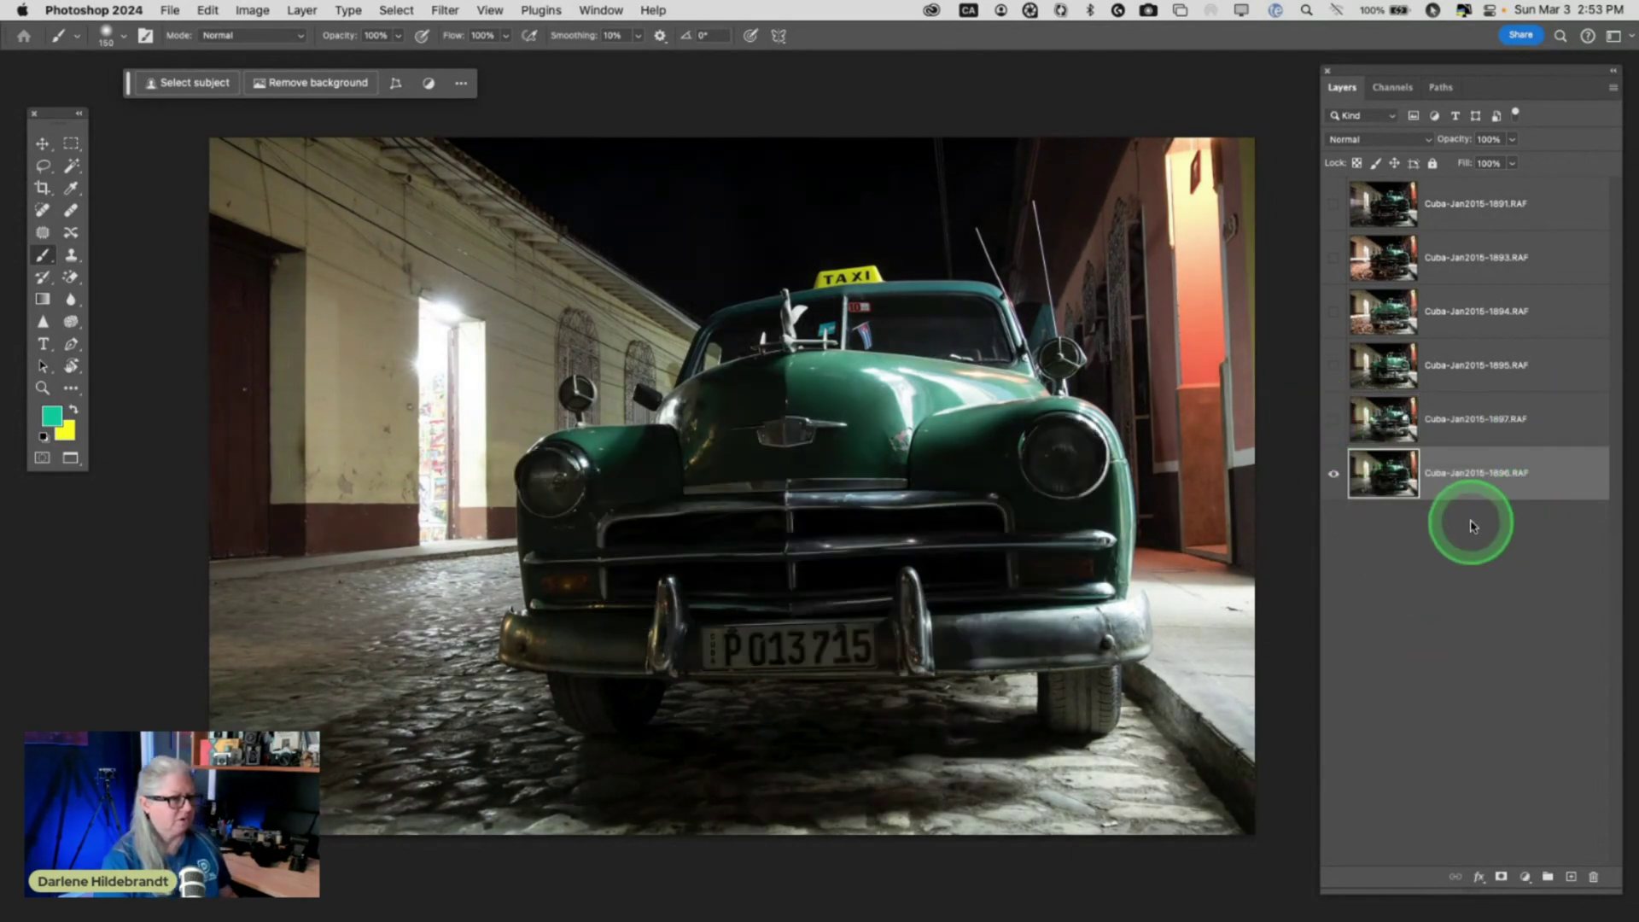
click(1332, 417)
click(1333, 364)
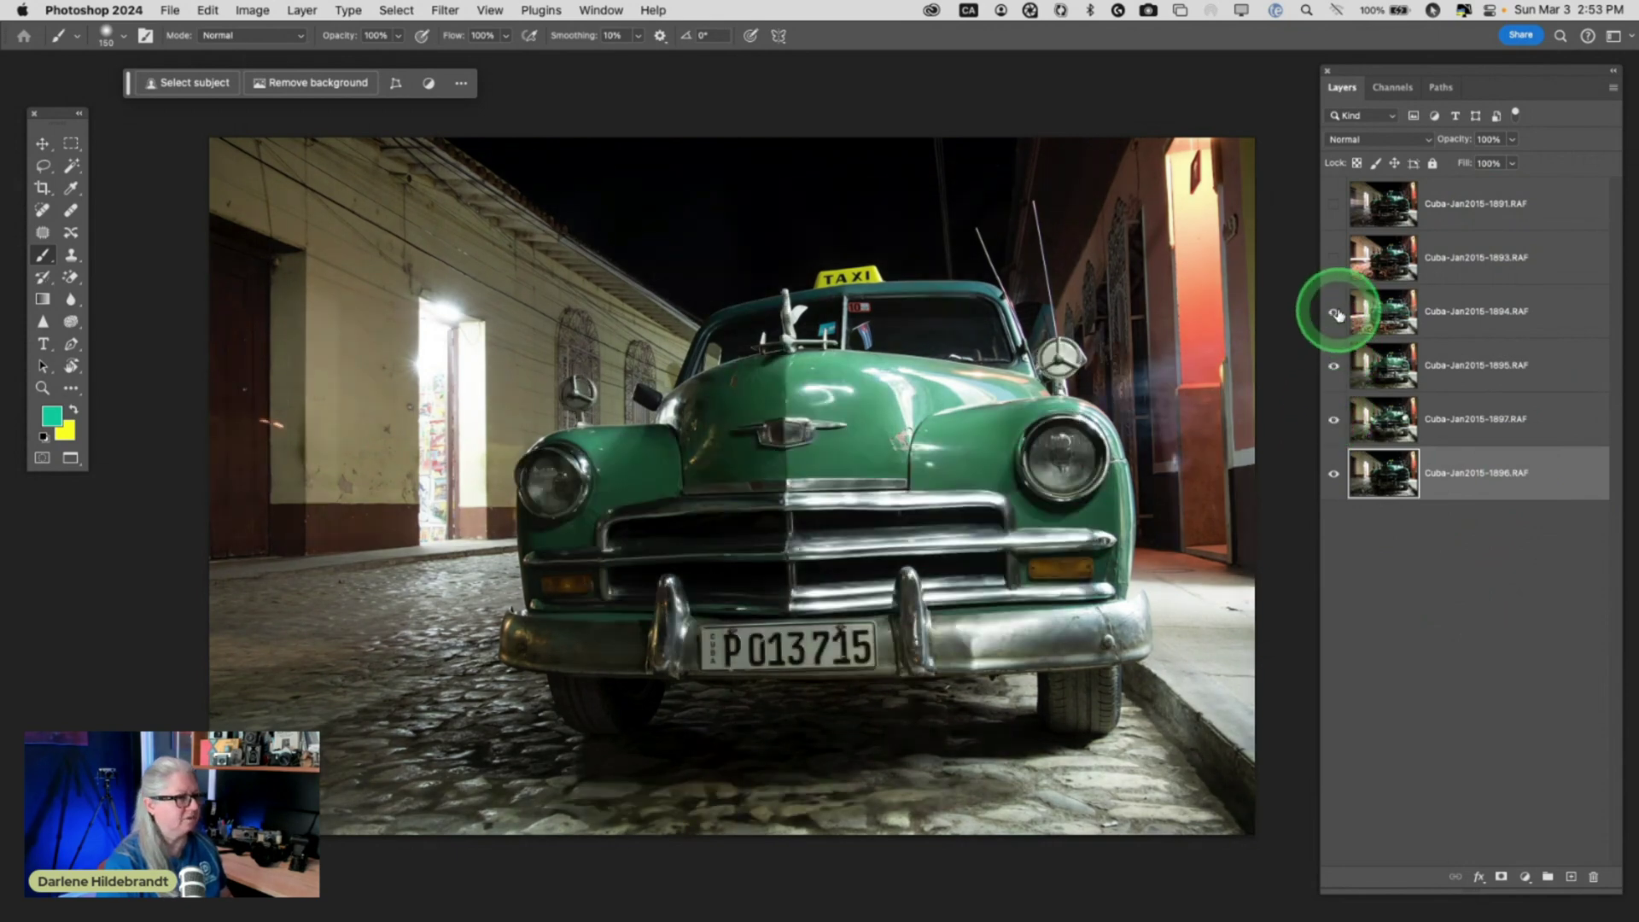
click(1333, 311)
click(1334, 258)
click(1331, 202)
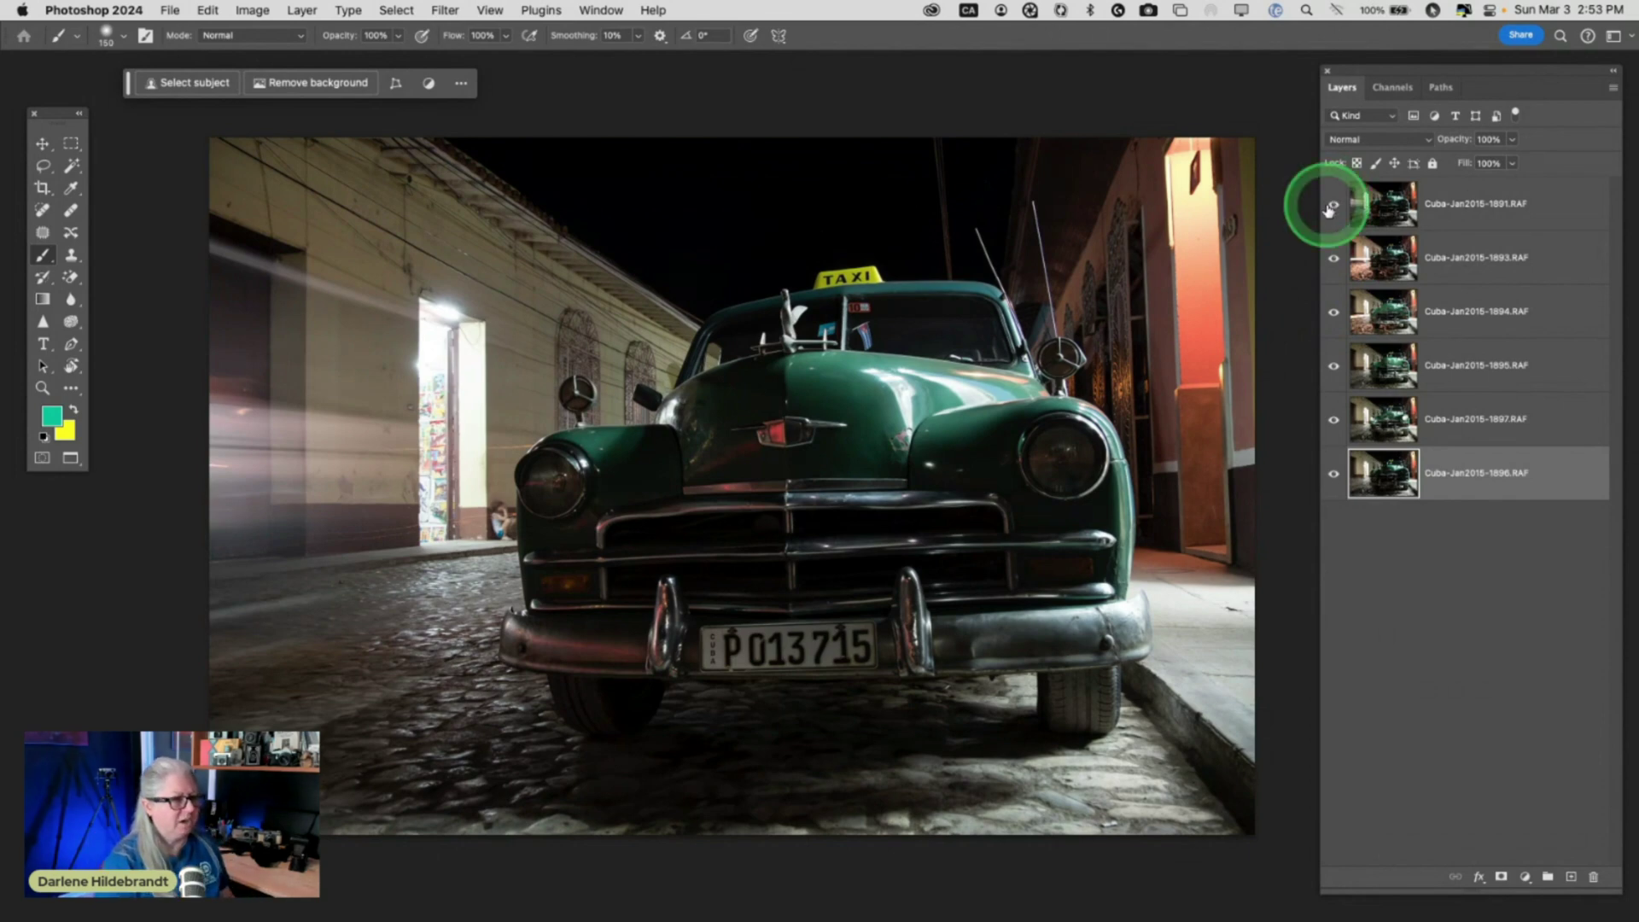
Compare with and without layer 1891, then show all layers and select all six
click(1333, 203)
click(1332, 205)
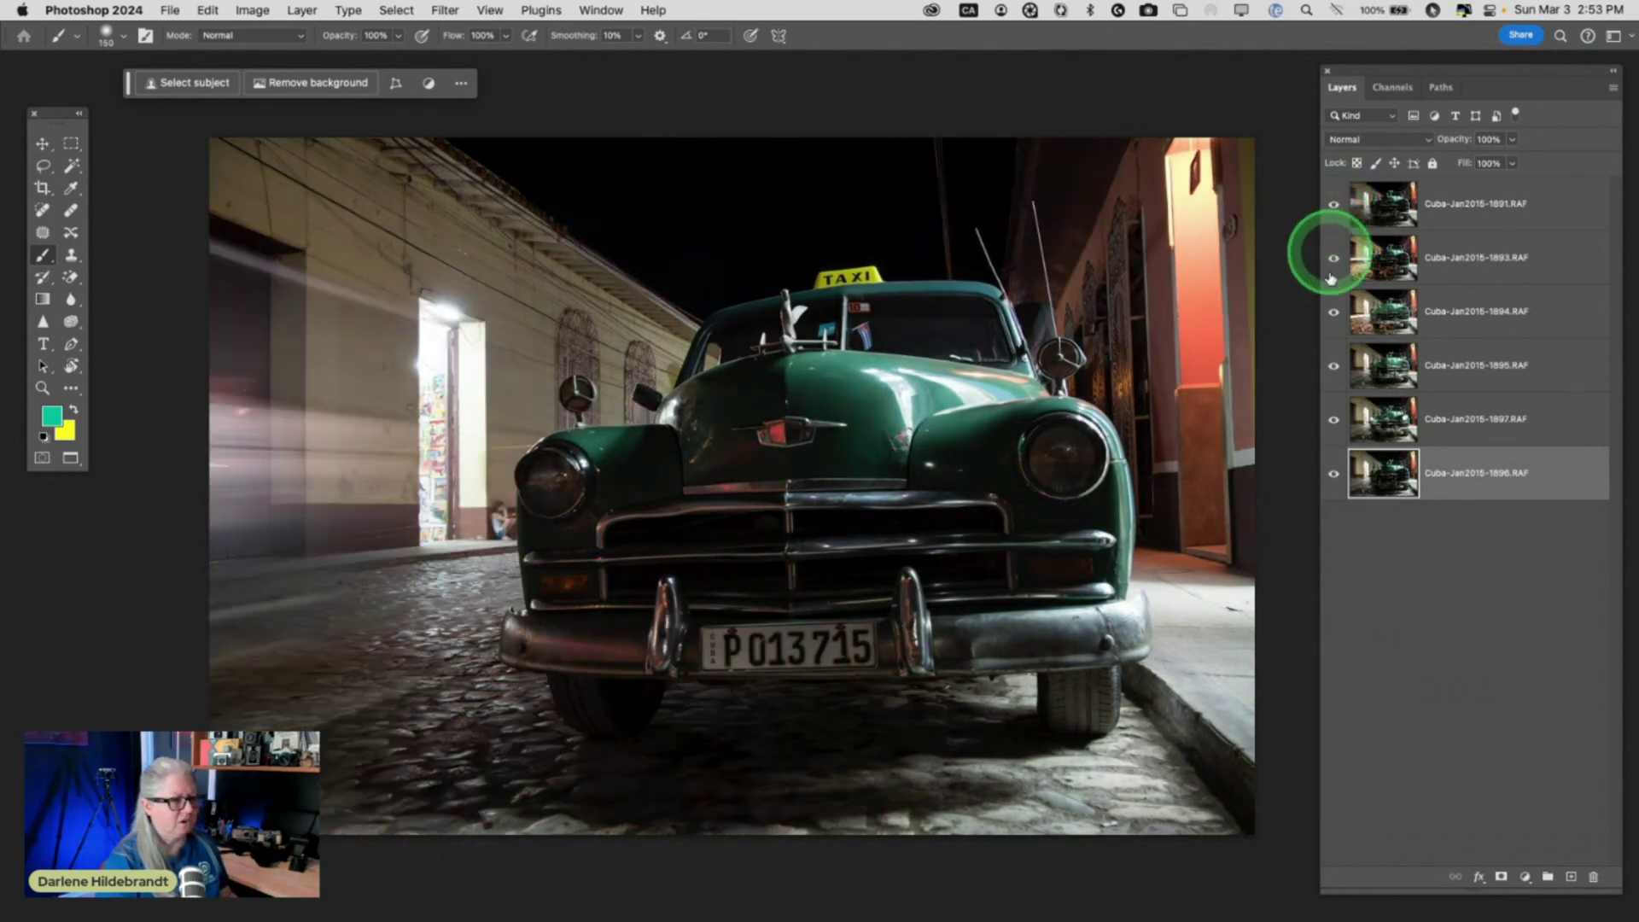
alt+click(1334, 474)
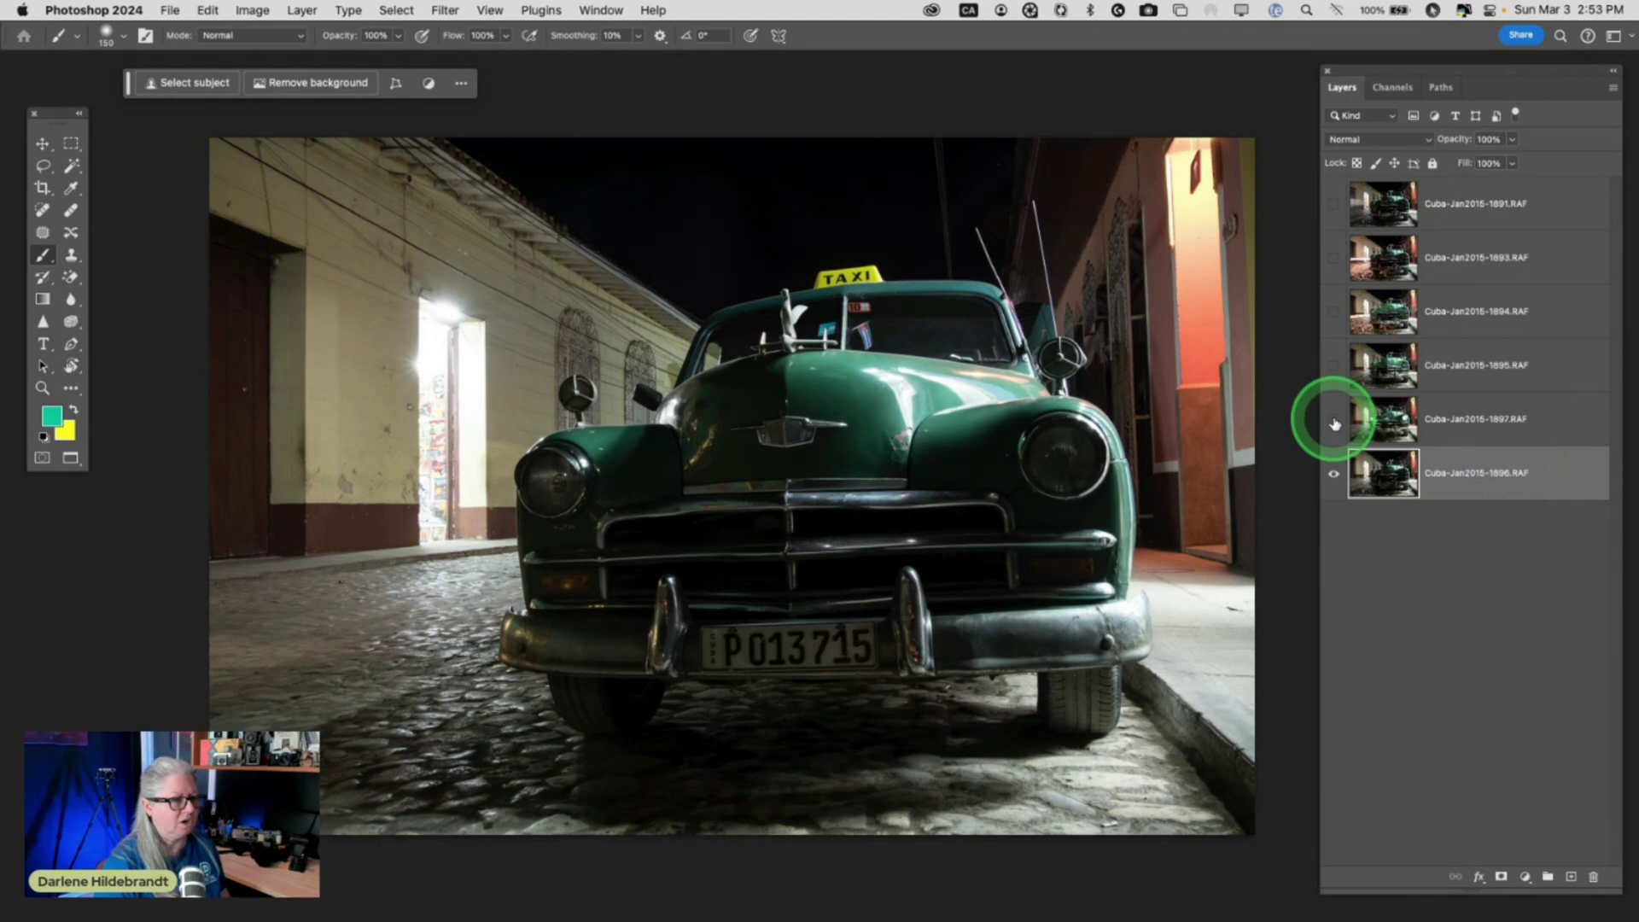
alt+click(1334, 469)
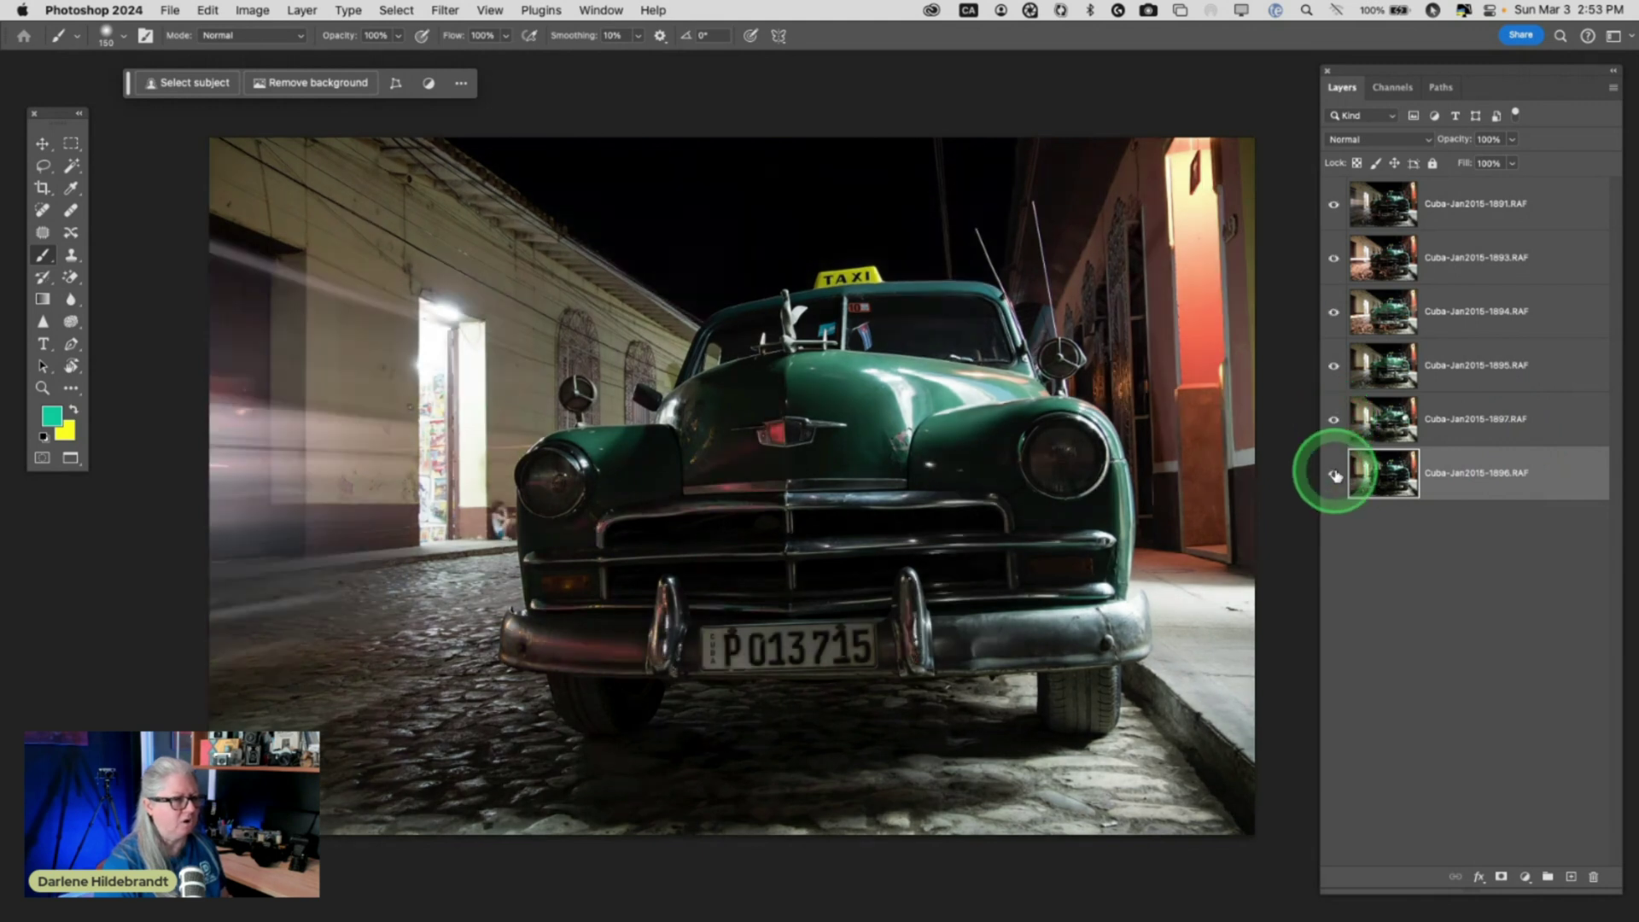
click(1524, 429)
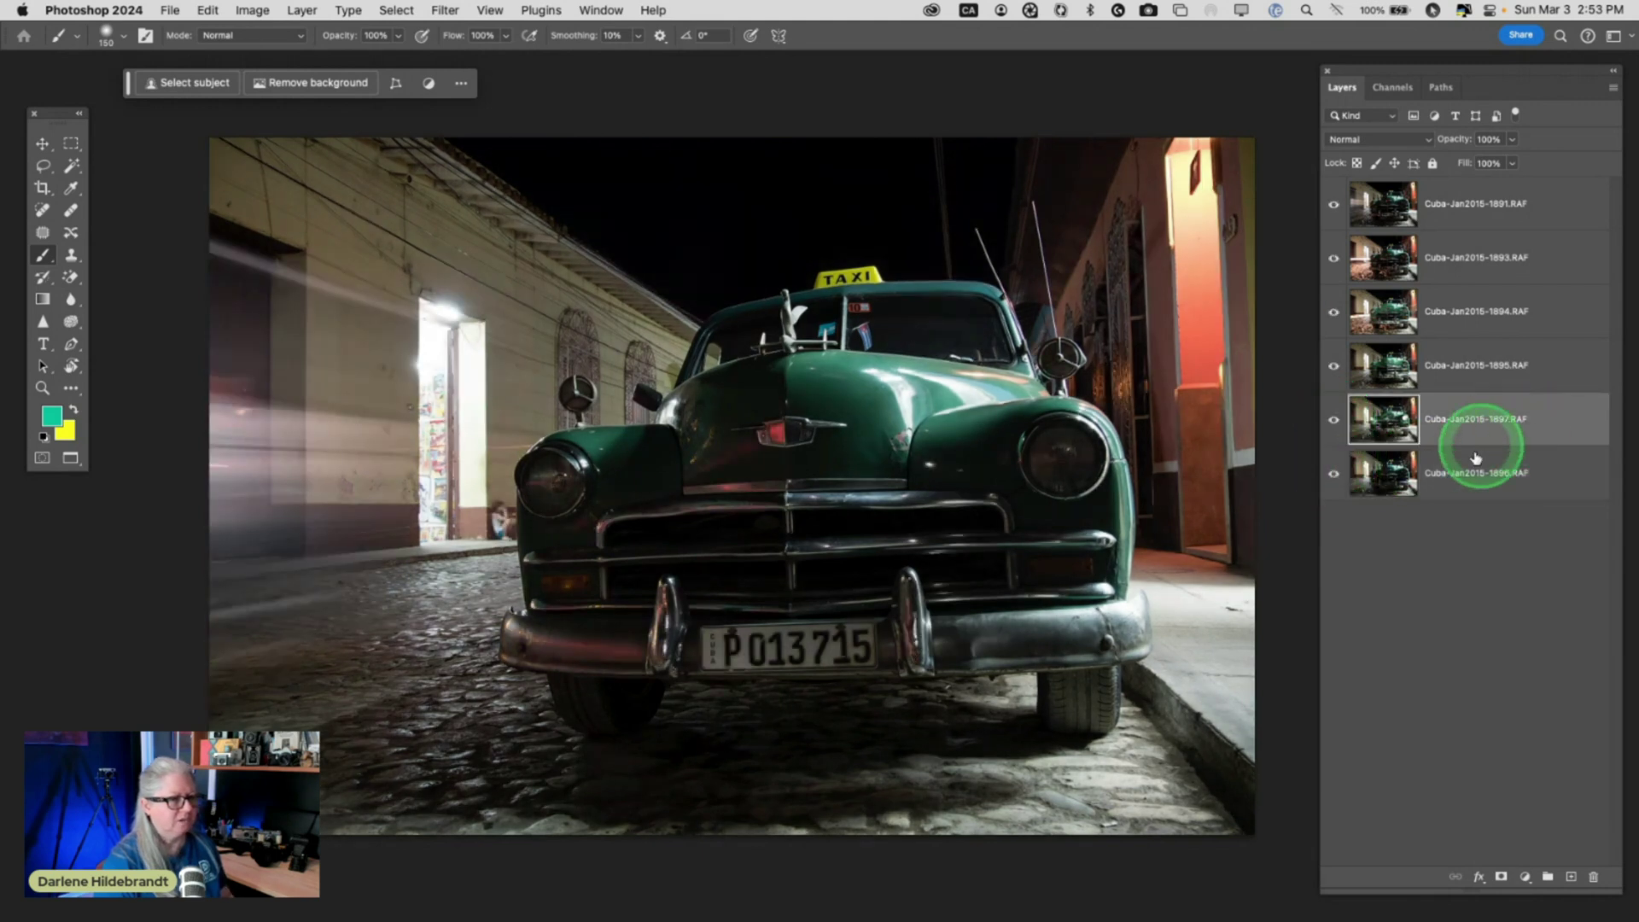
shift+click(1552, 206)
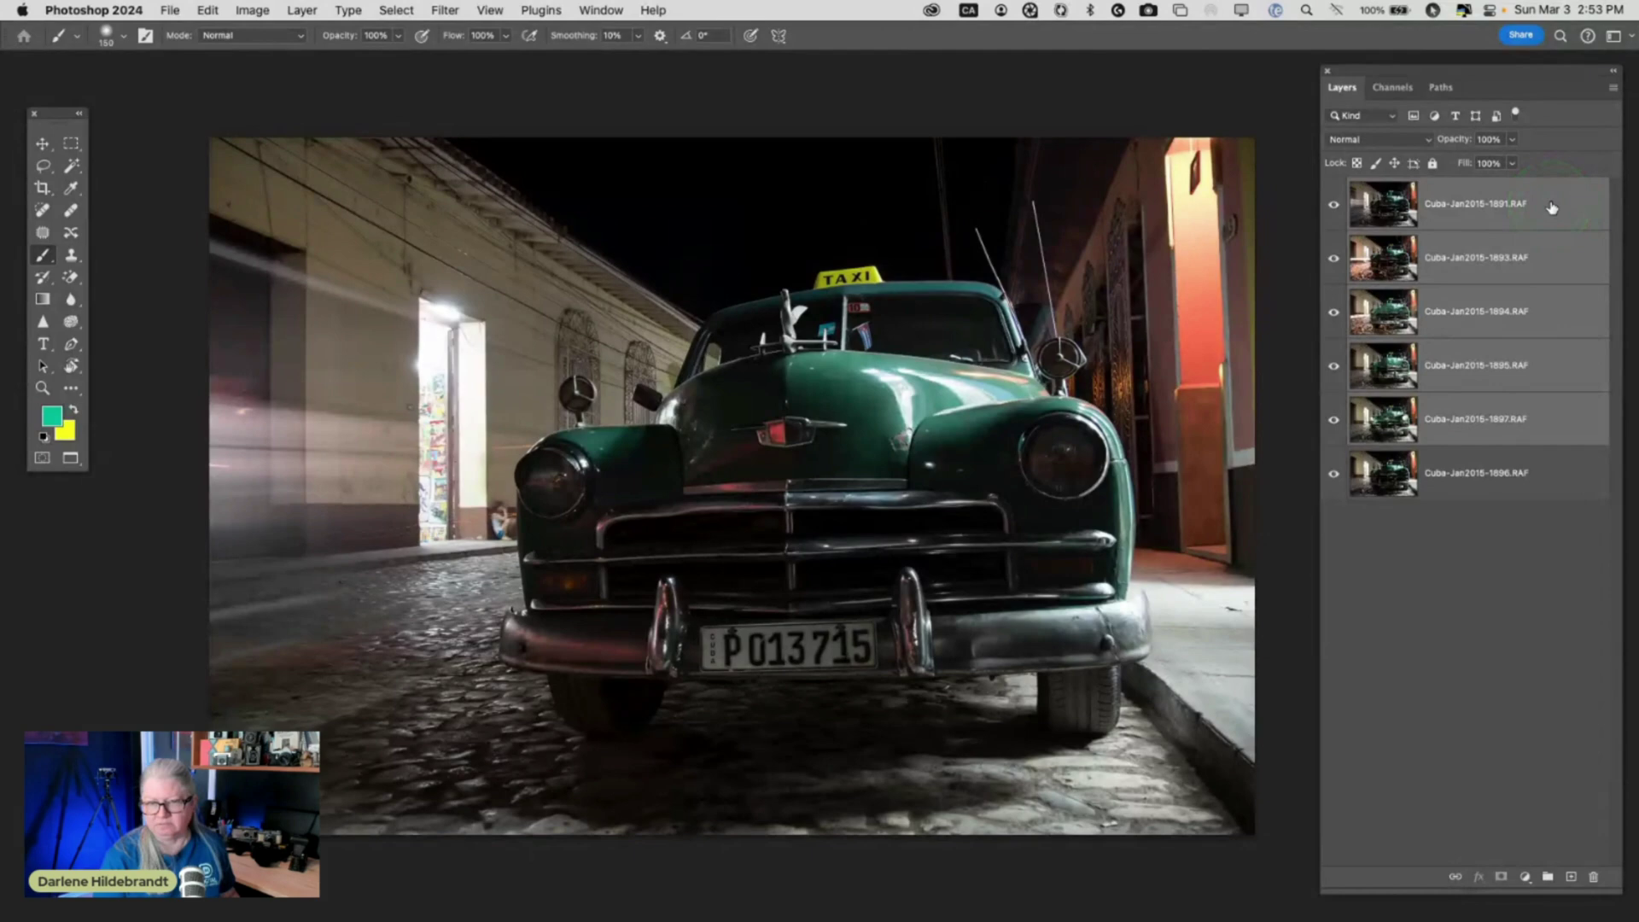
Set the blend mode of the selected exposure layers to Lighten
click(1384, 140)
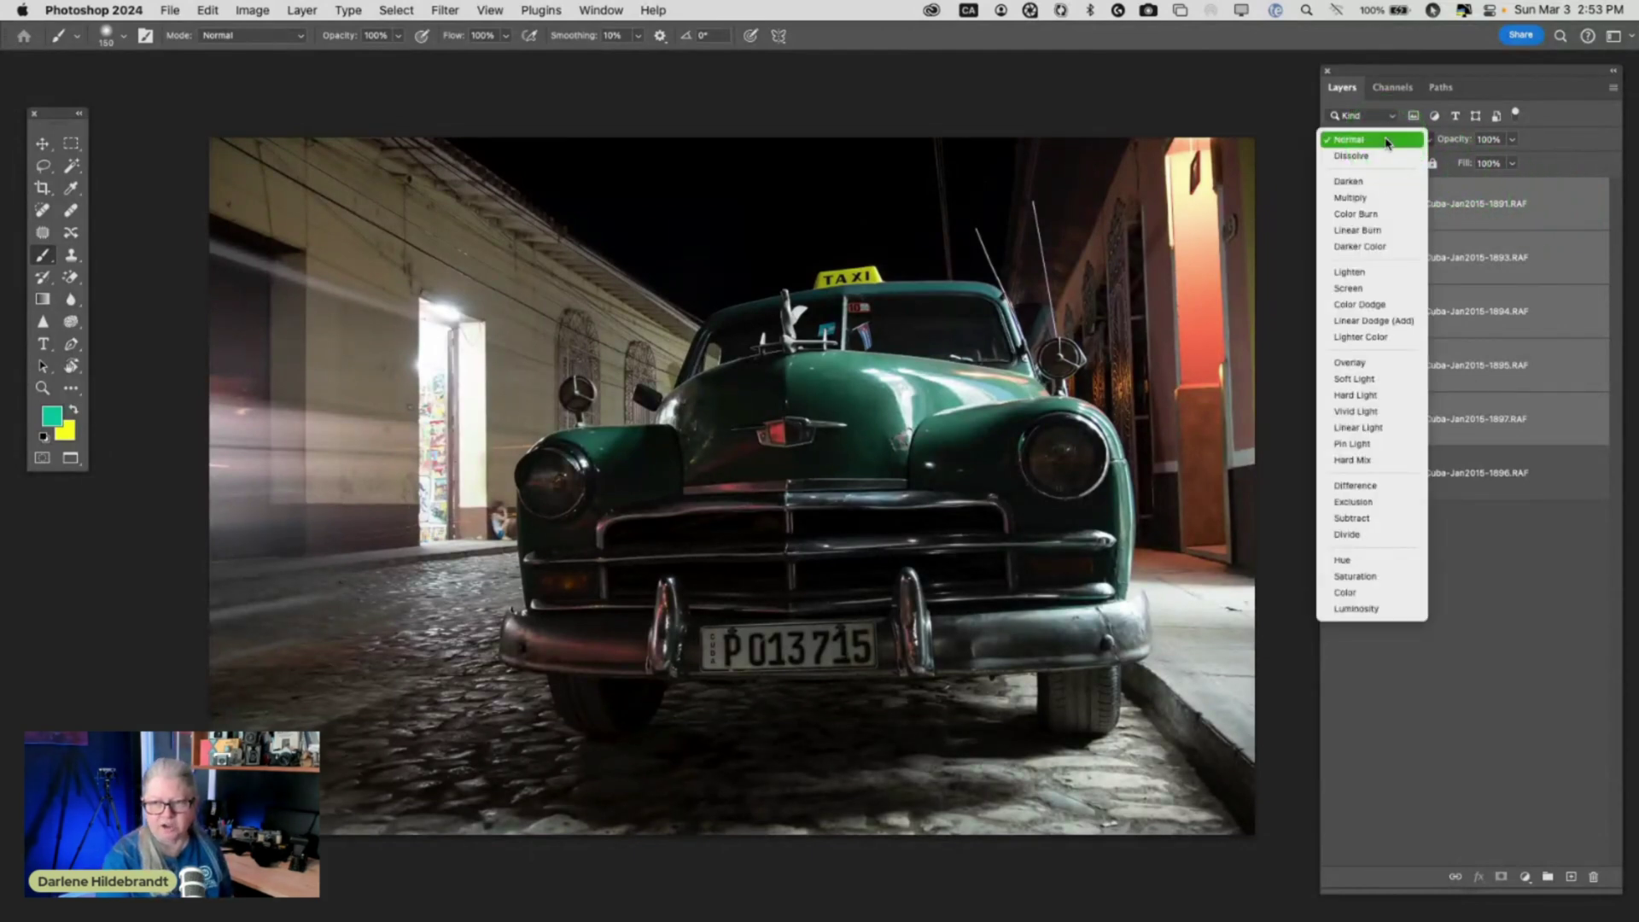
drag(1386, 143, 1361, 274)
click(1361, 274)
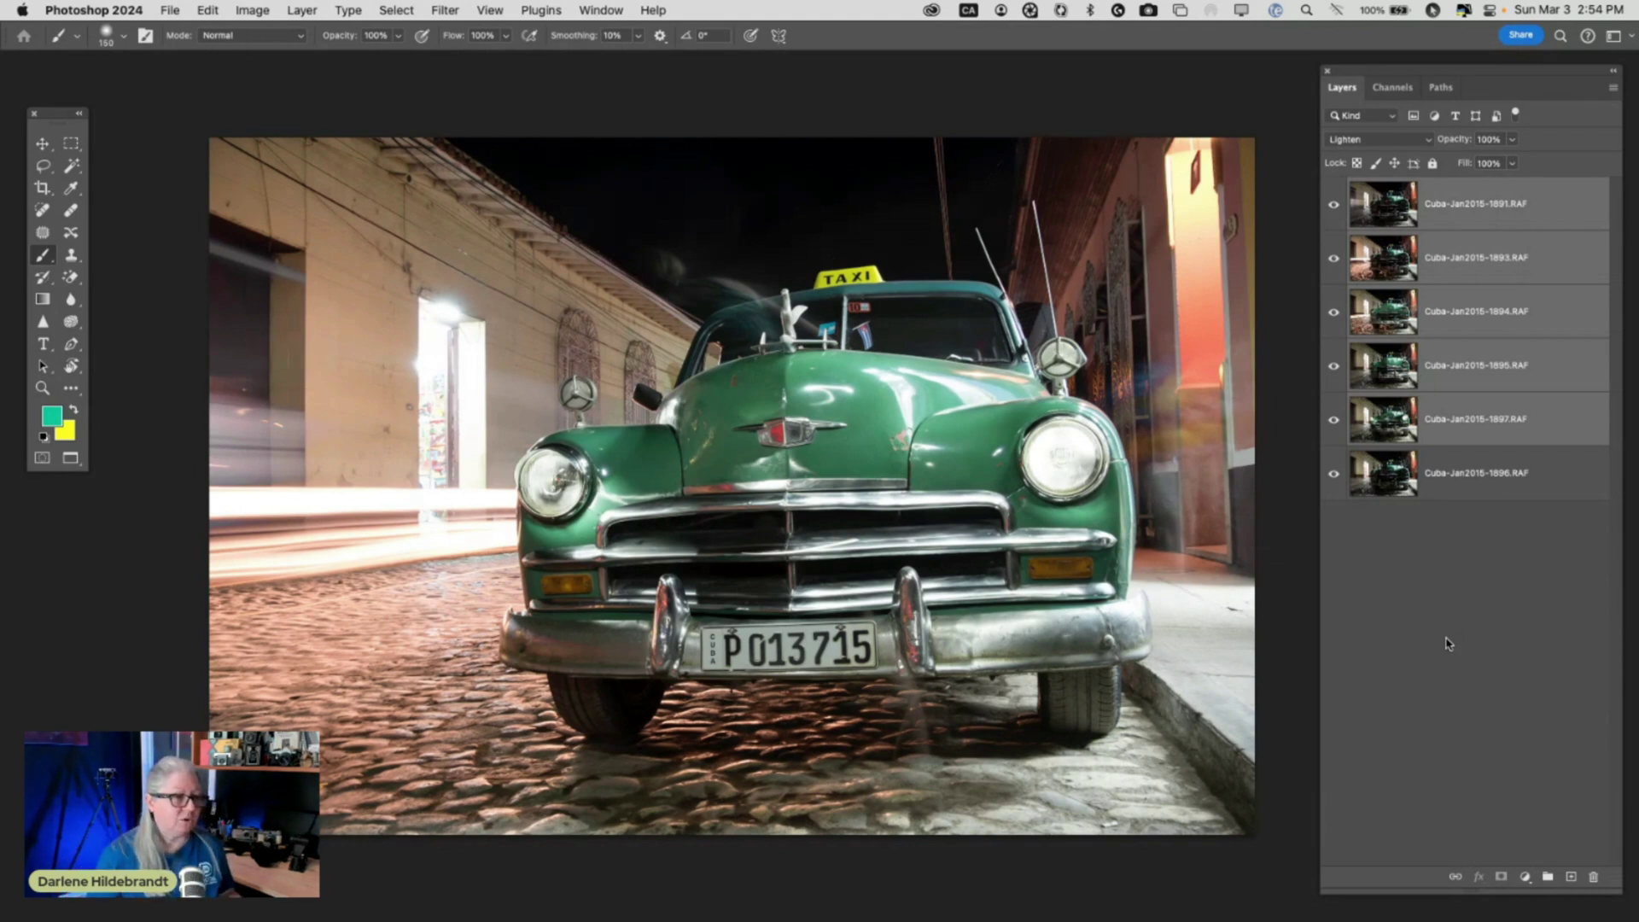
Show only the bottom exposure and Cuba-Jan2015-1897, previewing the image without panels
click(1545, 478)
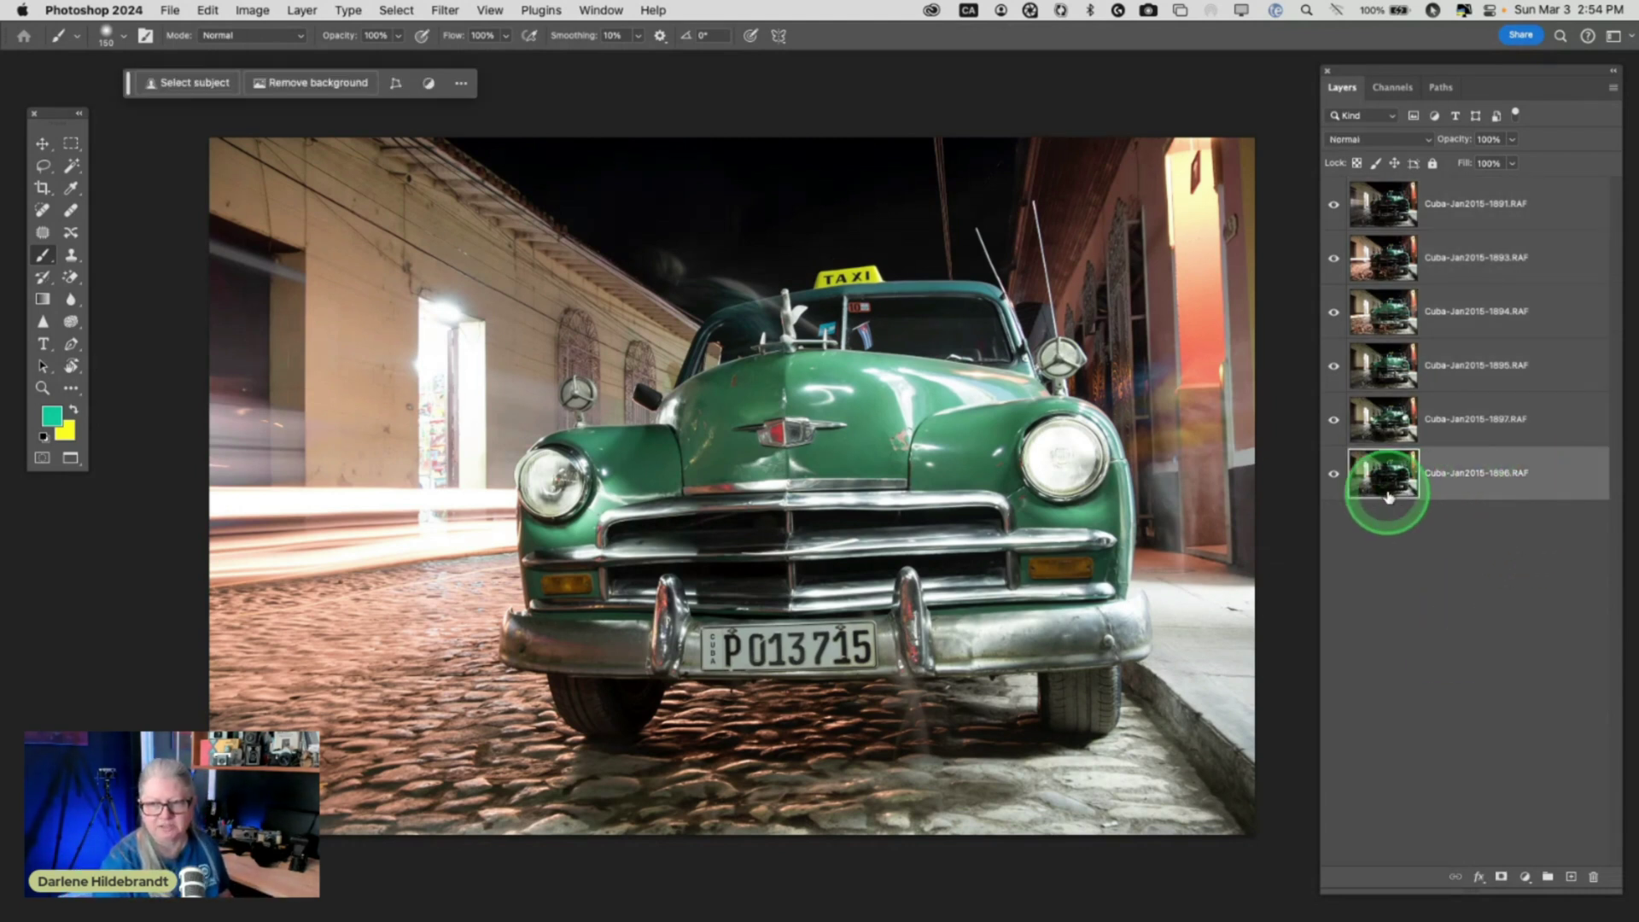
alt+click(1334, 476)
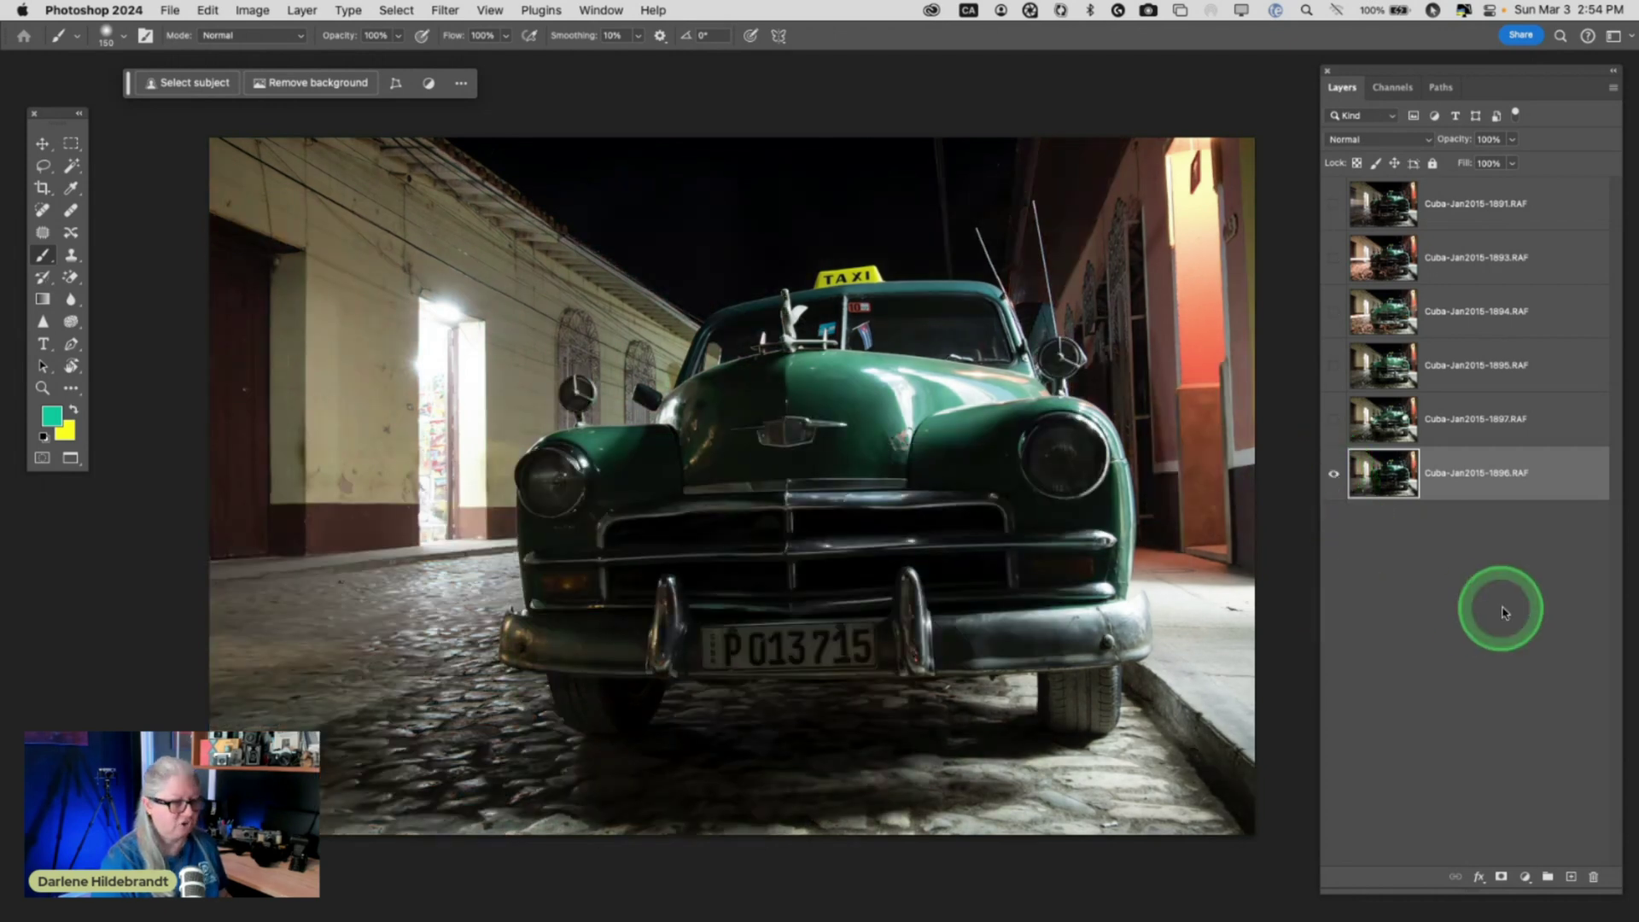
click(1528, 419)
click(1330, 422)
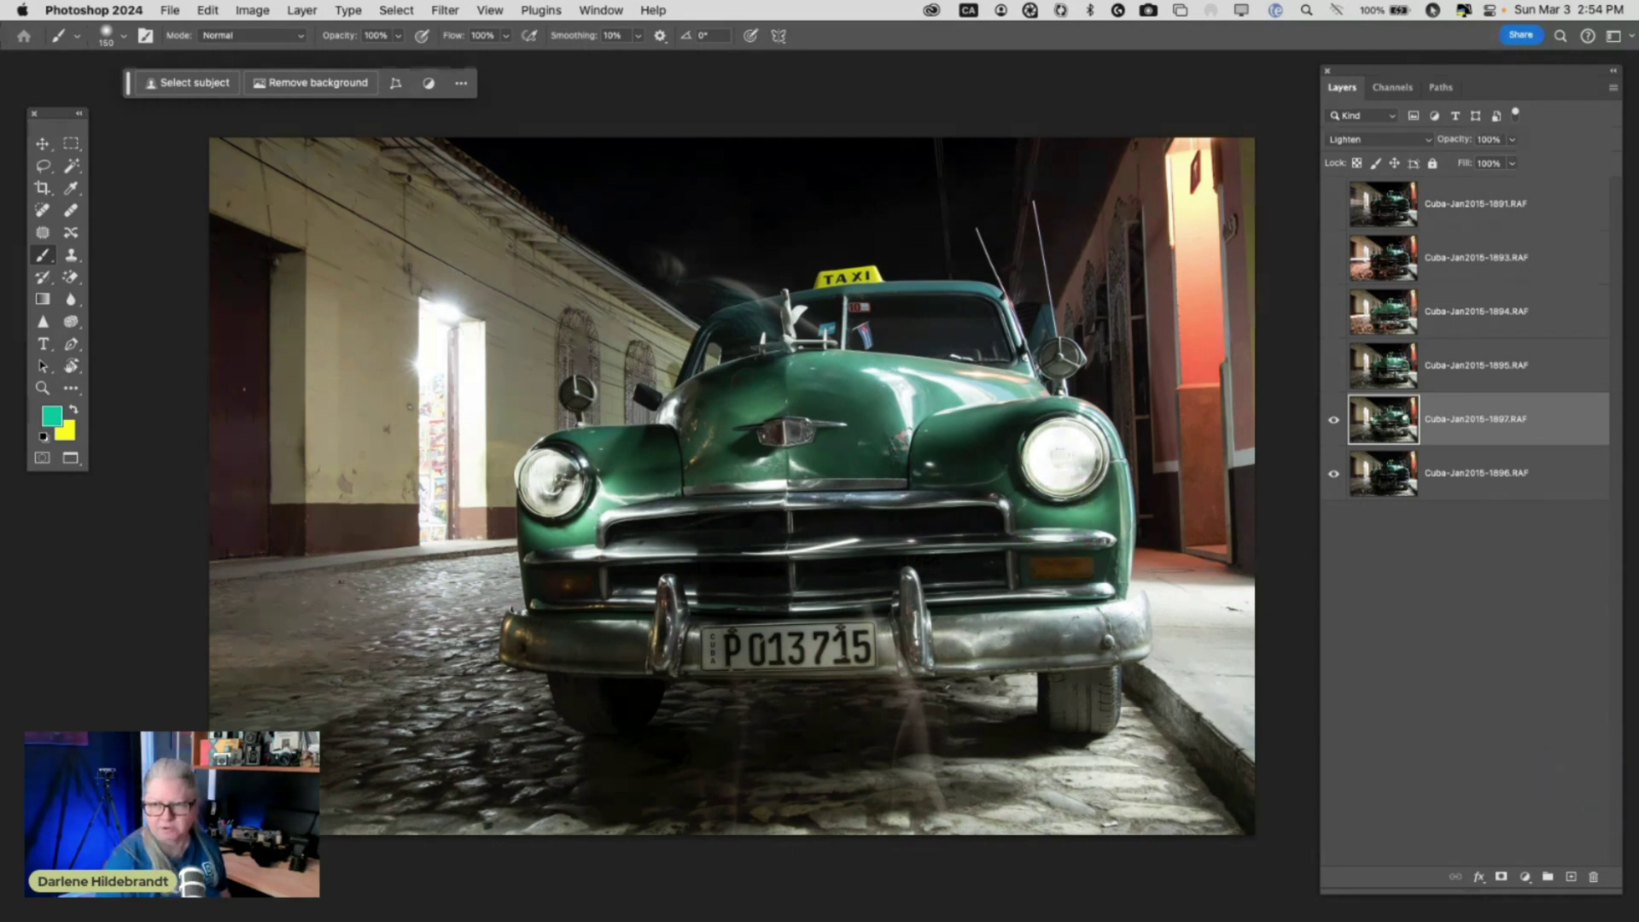
key(Tab)
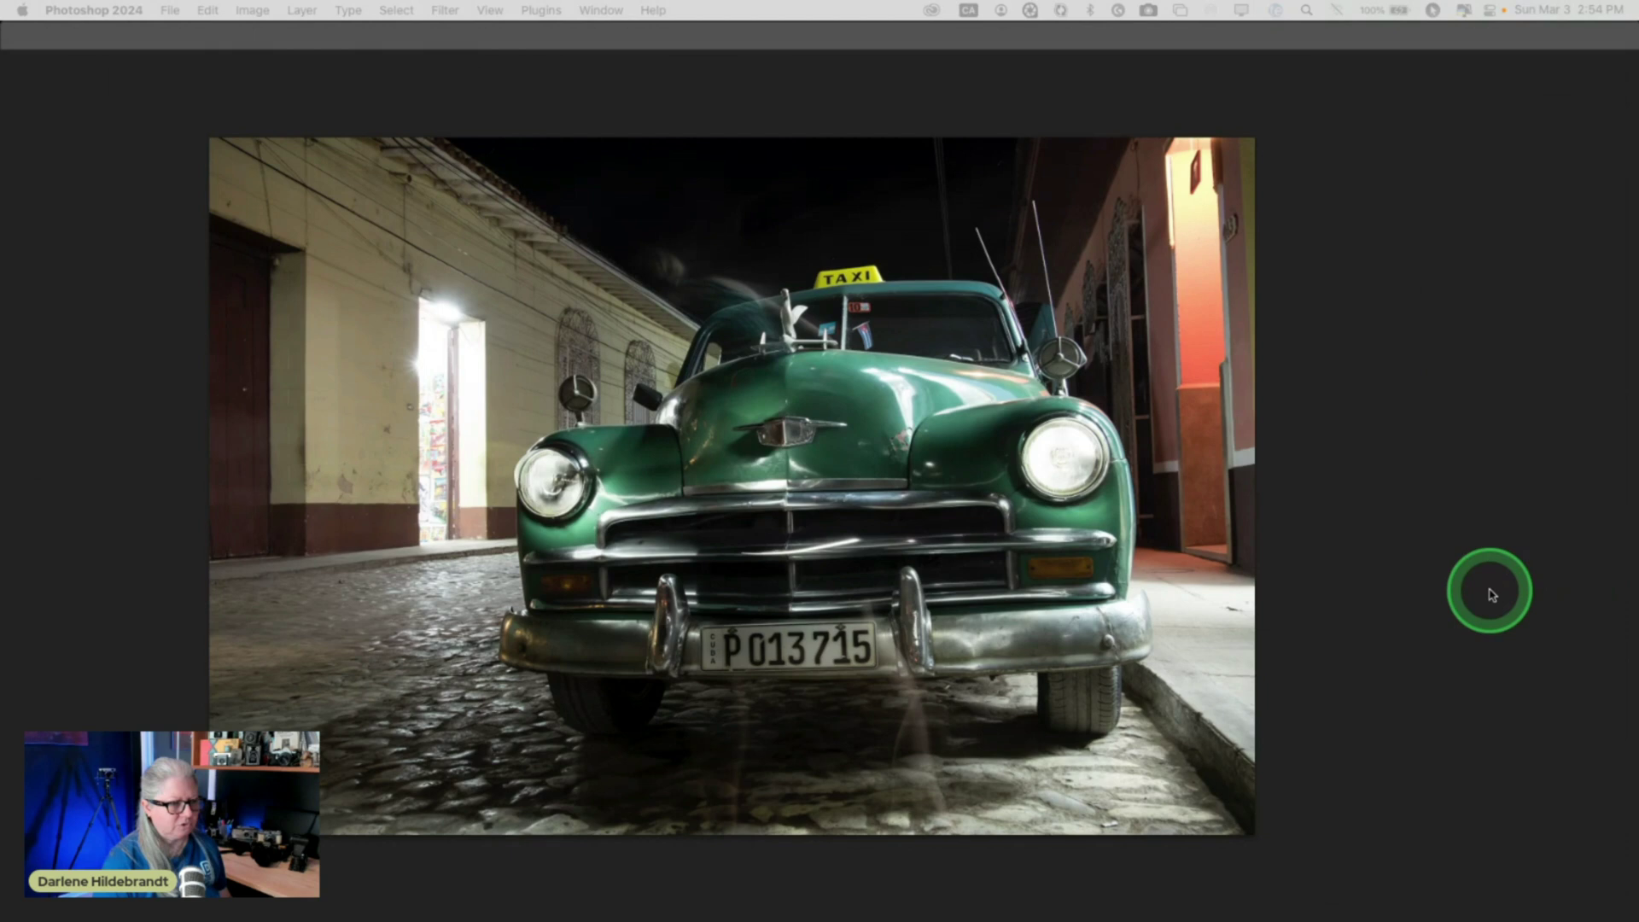
key(Tab)
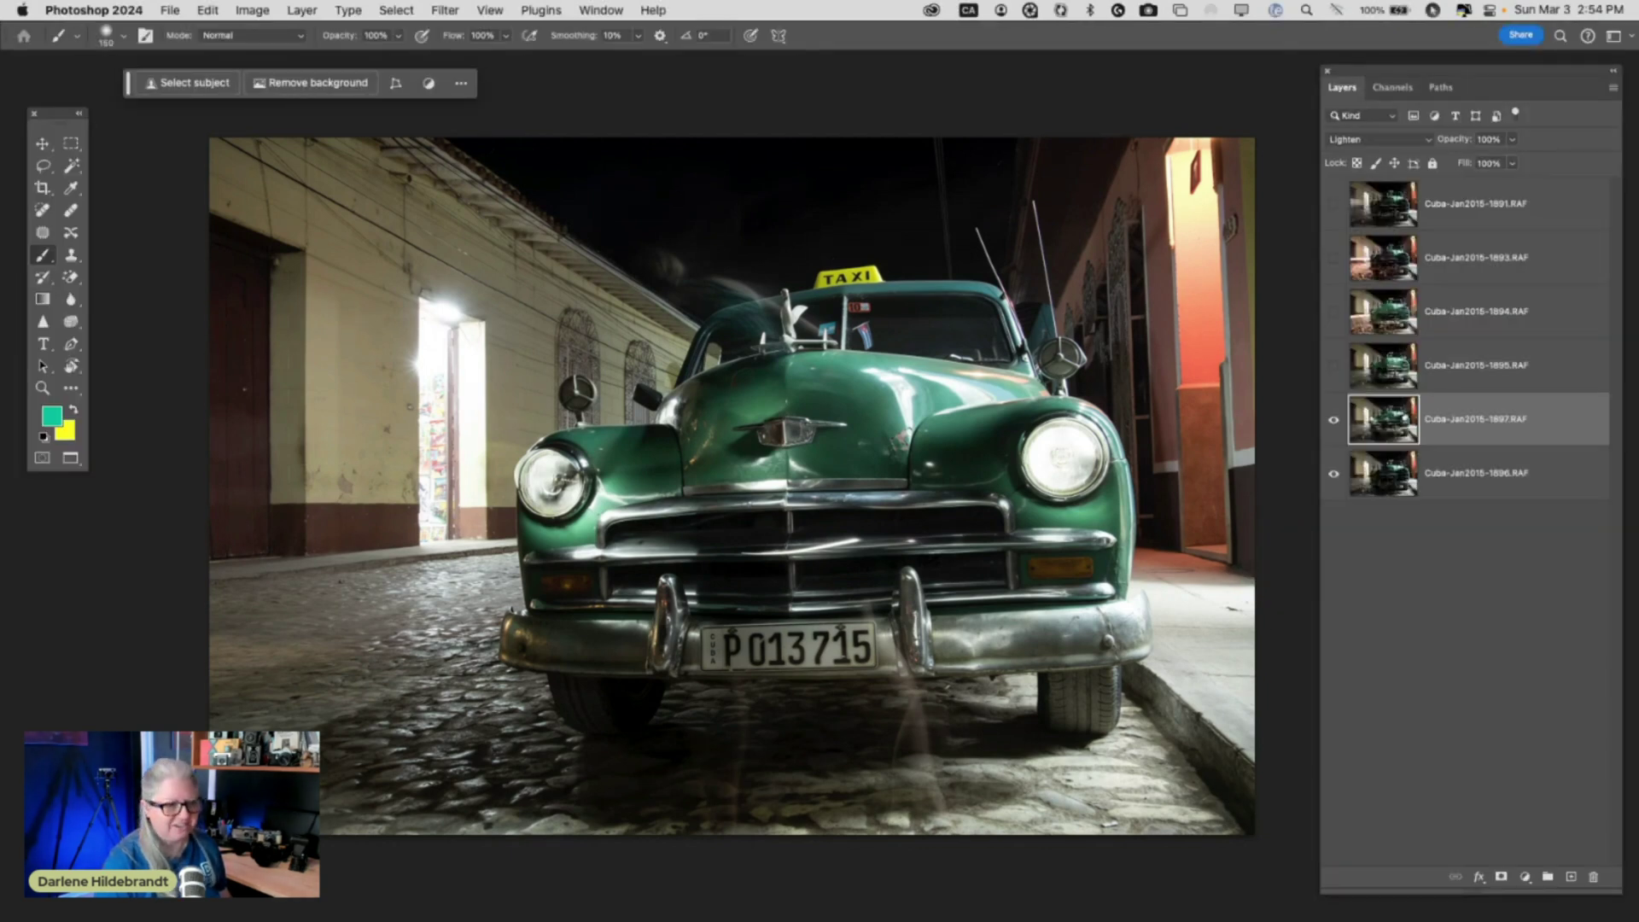
Mask Cuba-Jan2015-1897 and paint black over the windshield and cobbles below the bumper, brush size 200
click(1500, 877)
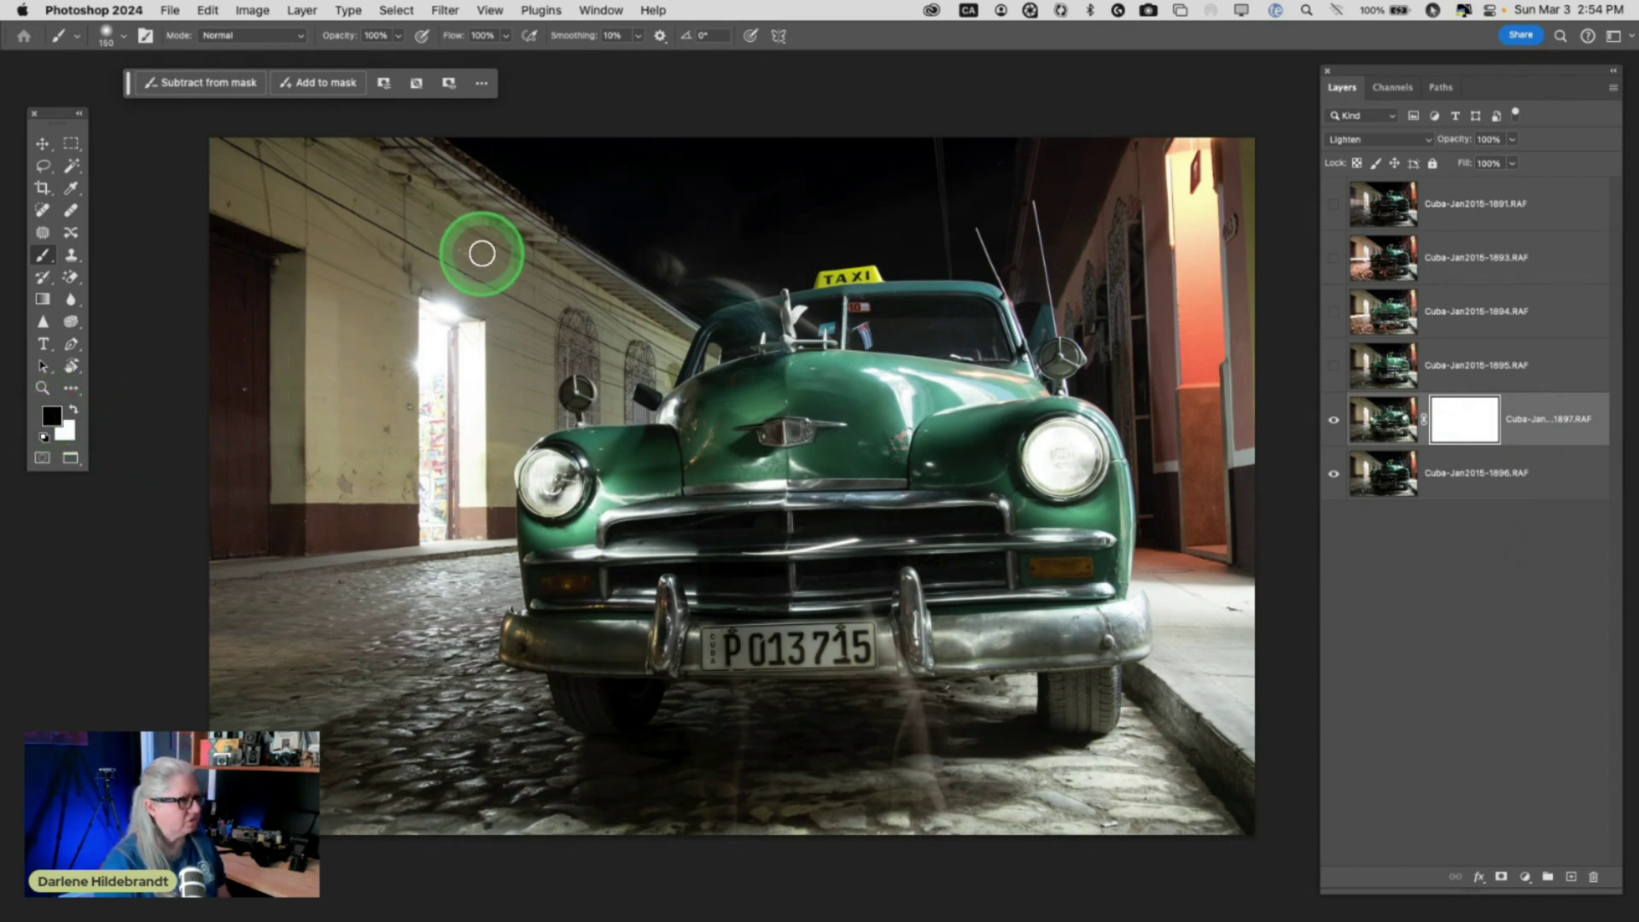
right_click(474, 248)
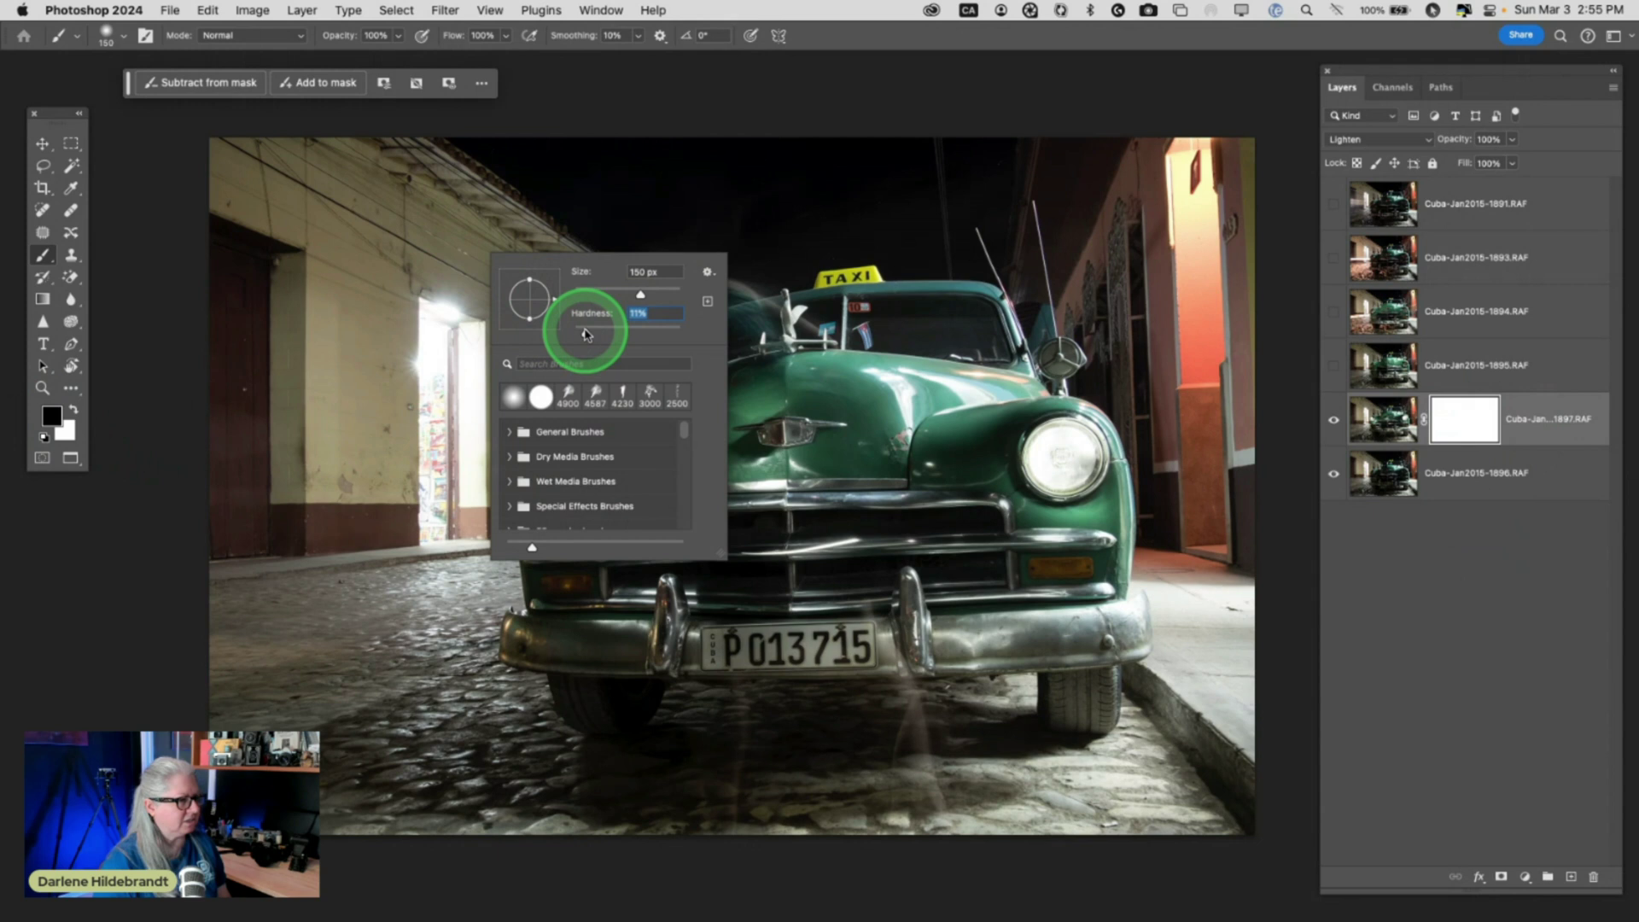
key(Return)
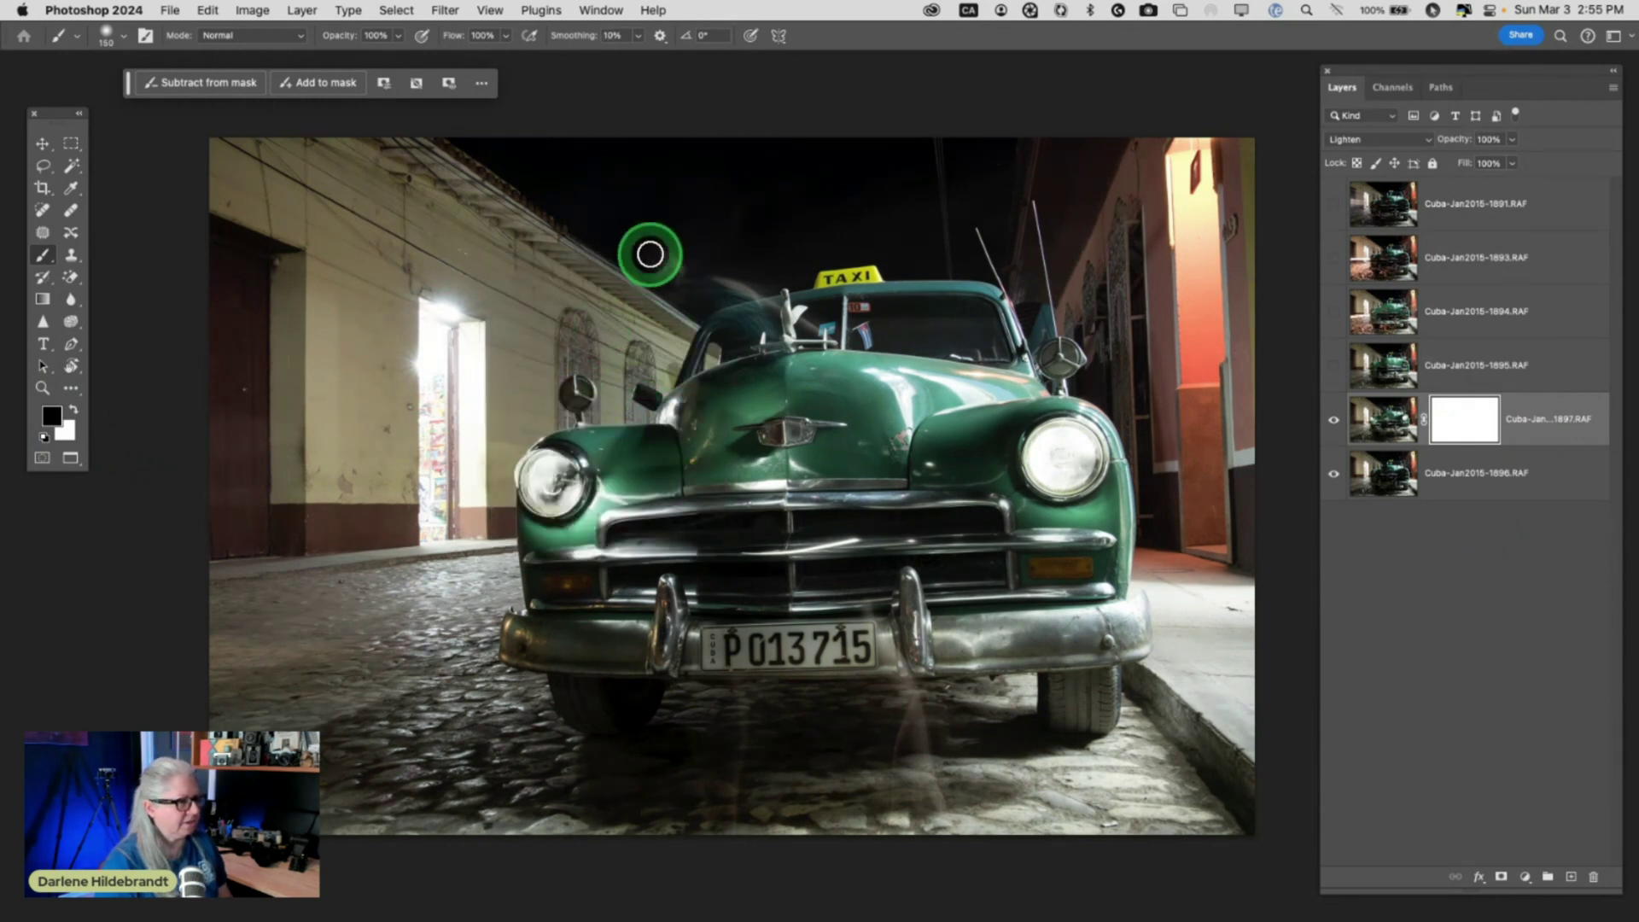
mouse_move(796, 311)
mouse_down()
mouse_move(682, 294)
mouse_move(638, 246)
mouse_move(742, 255)
mouse_move(779, 280)
mouse_move(733, 319)
mouse_move(807, 325)
mouse_move(671, 335)
mouse_up()
key(bracketright)
key(bracketright)
mouse_move(815, 333)
mouse_down()
mouse_move(788, 244)
mouse_move(658, 249)
mouse_move(674, 328)
mouse_up()
click(721, 722)
mouse_move(721, 722)
mouse_down()
mouse_move(699, 799)
mouse_move(993, 796)
mouse_move(893, 756)
mouse_move(943, 690)
mouse_move(876, 702)
mouse_move(933, 735)
mouse_move(887, 806)
mouse_move(718, 798)
mouse_move(957, 768)
mouse_move(820, 814)
mouse_move(713, 808)
mouse_move(938, 769)
mouse_move(881, 598)
mouse_move(838, 644)
mouse_move(669, 629)
mouse_move(687, 669)
mouse_move(964, 642)
mouse_move(724, 633)
mouse_move(647, 707)
mouse_move(837, 827)
mouse_move(608, 789)
mouse_move(954, 785)
mouse_move(716, 752)
mouse_move(778, 688)
mouse_up()
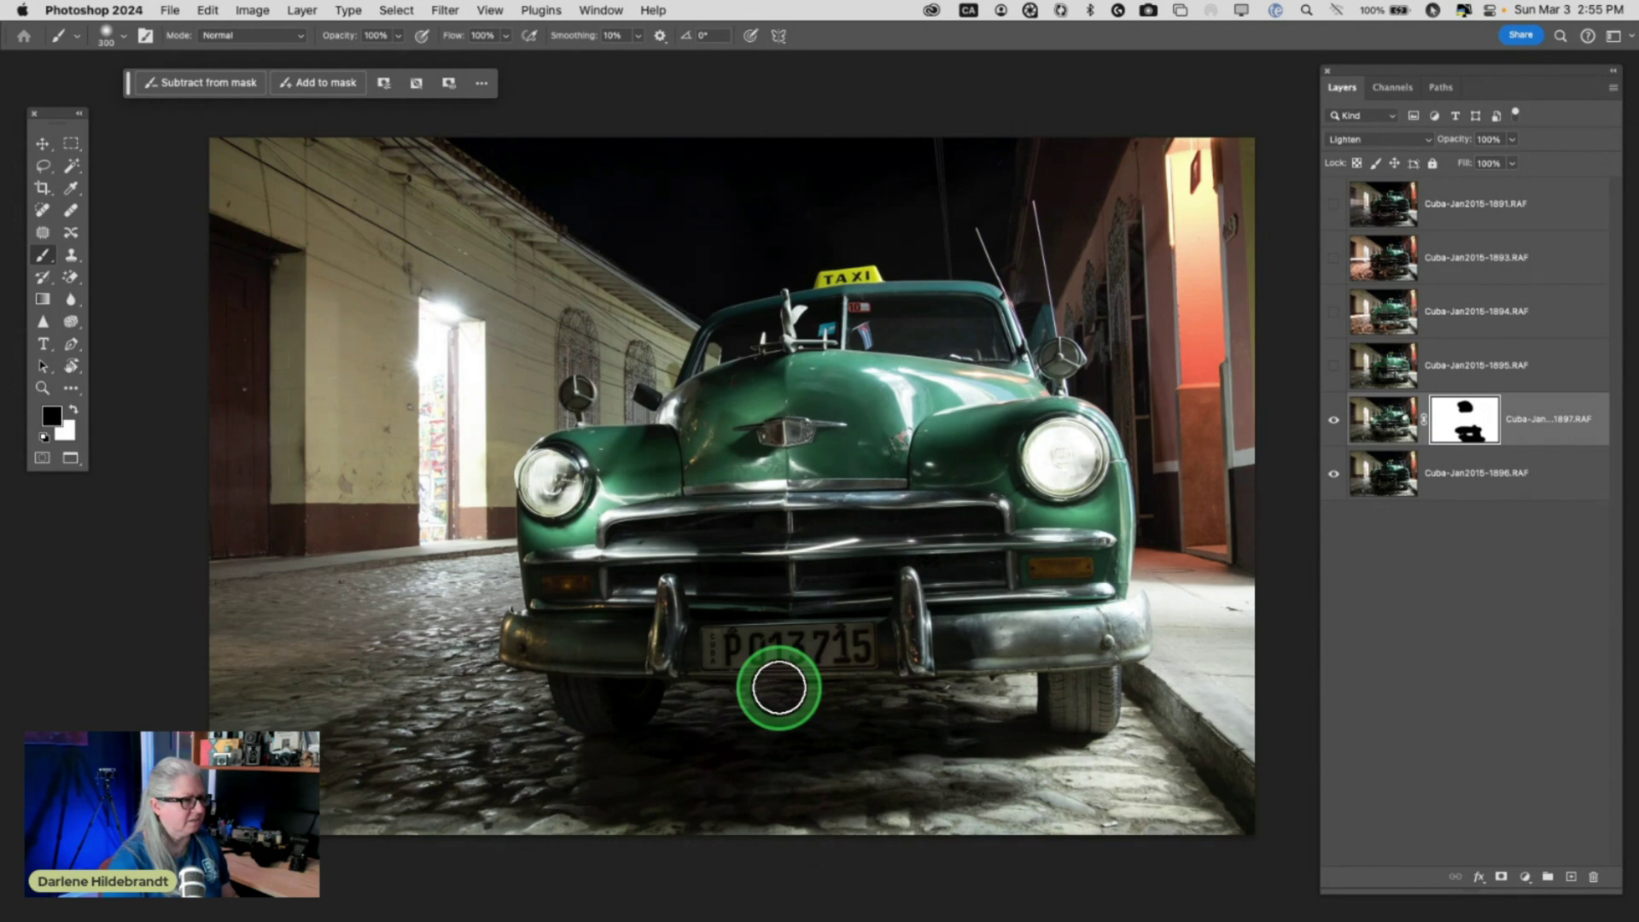
Paint white on the mask to restore the layer's light on the licence plate
scroll(778, 688, up, 2)
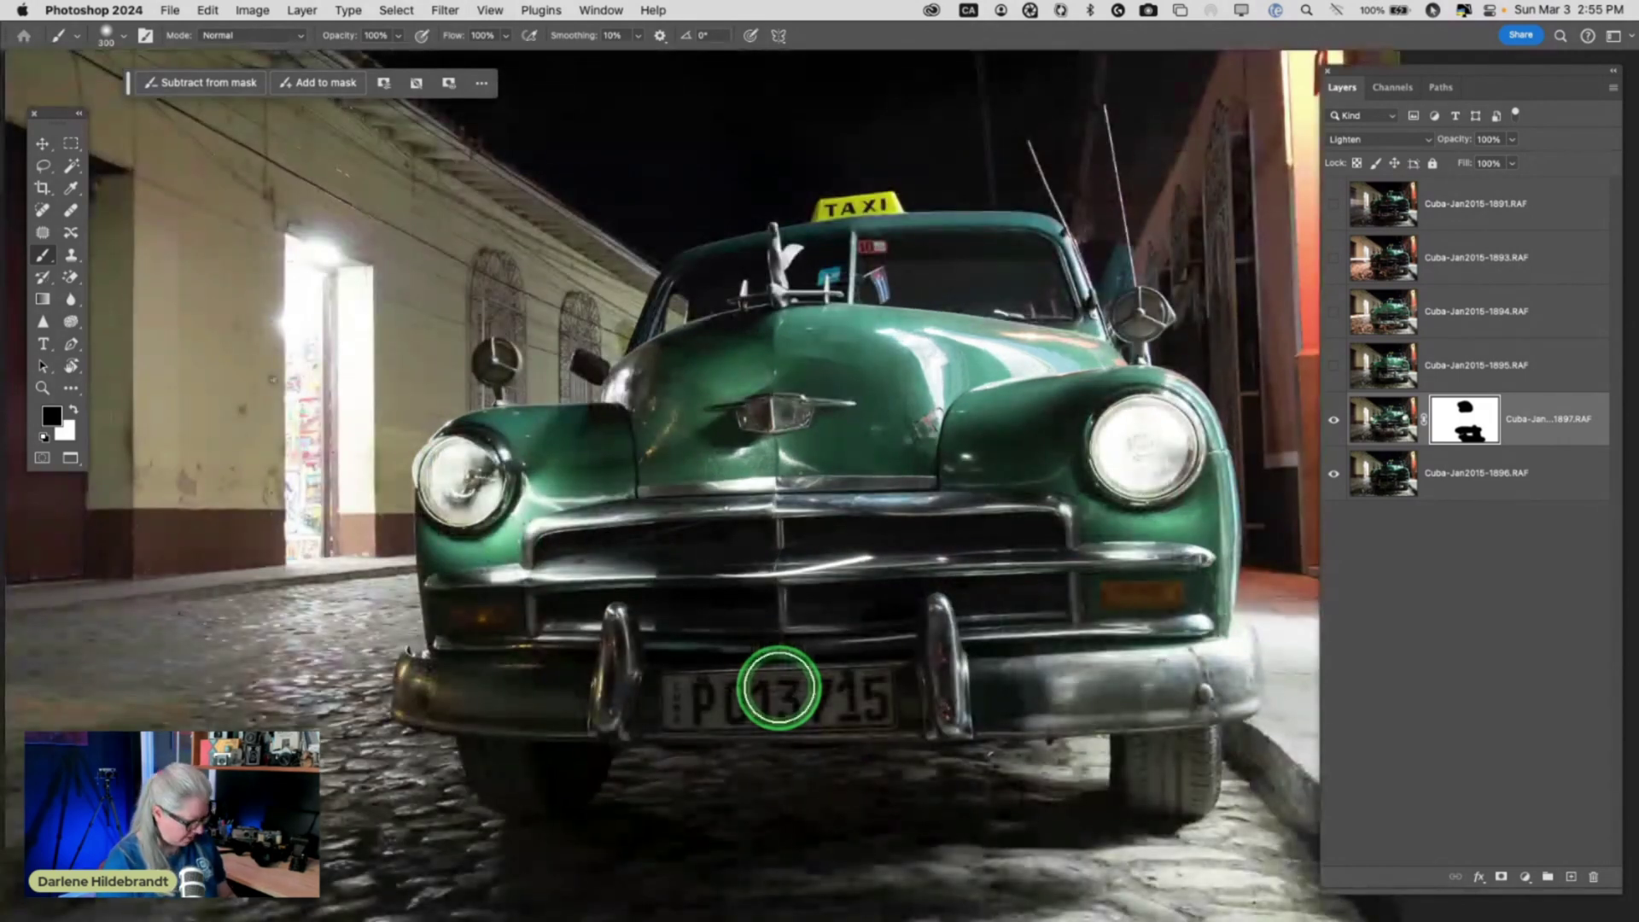
key(x)
mouse_move(748, 697)
mouse_down()
mouse_move(797, 695)
mouse_move(702, 699)
mouse_move(863, 695)
mouse_move(846, 675)
mouse_move(469, 692)
mouse_move(863, 728)
mouse_move(391, 692)
mouse_up()
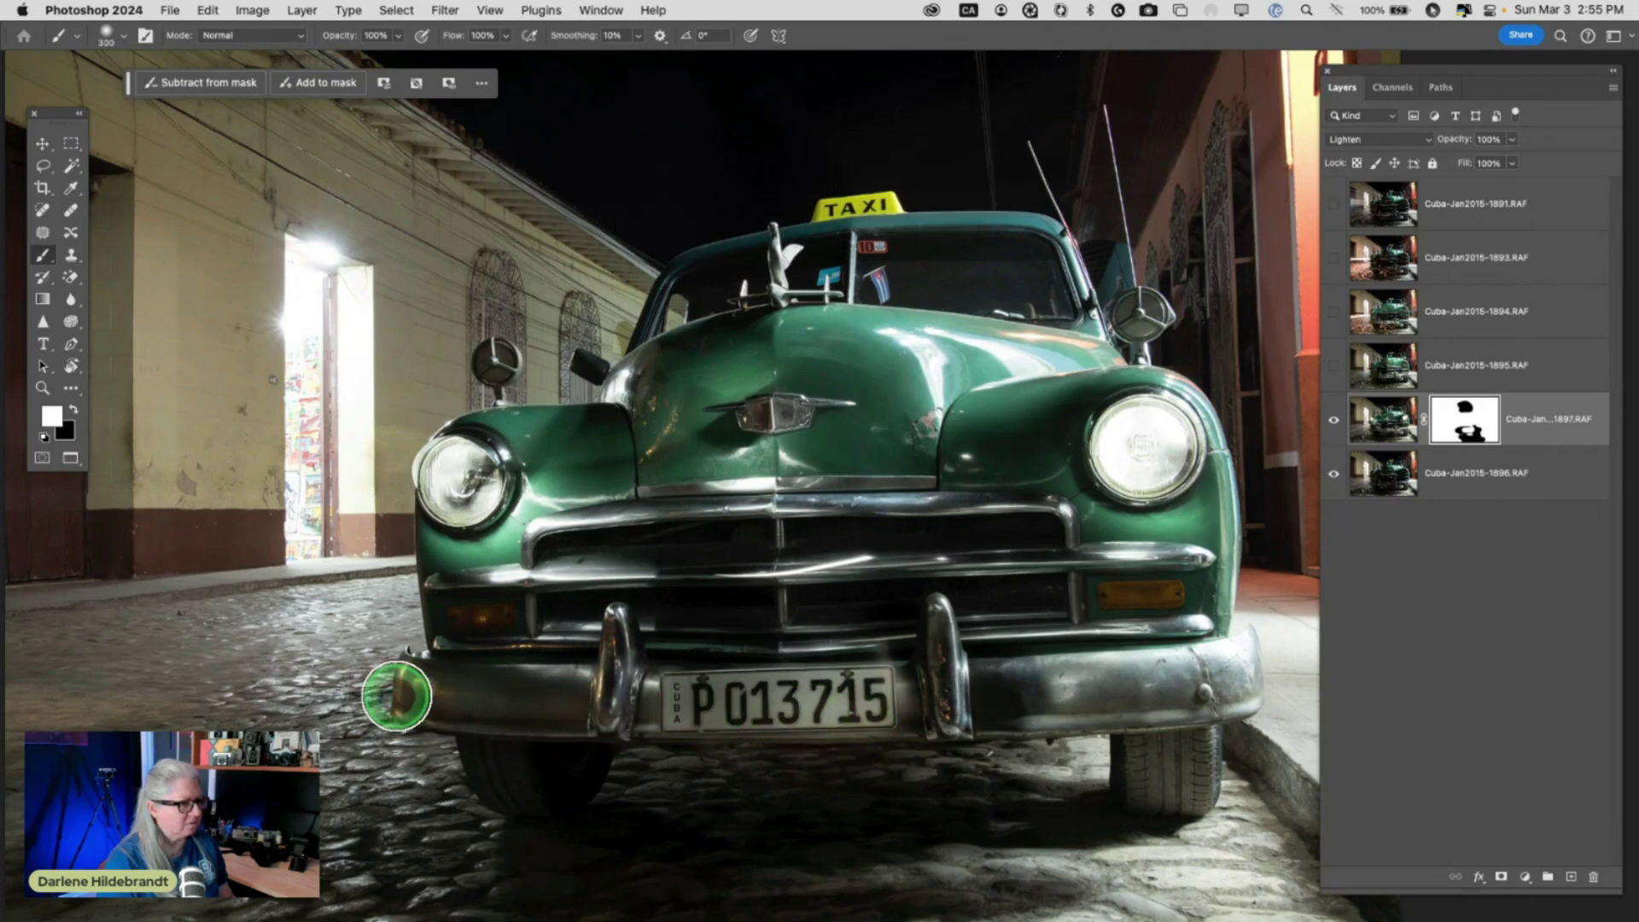
Paint black with a 150 brush to hide the light around the right bumper guard
key(x)
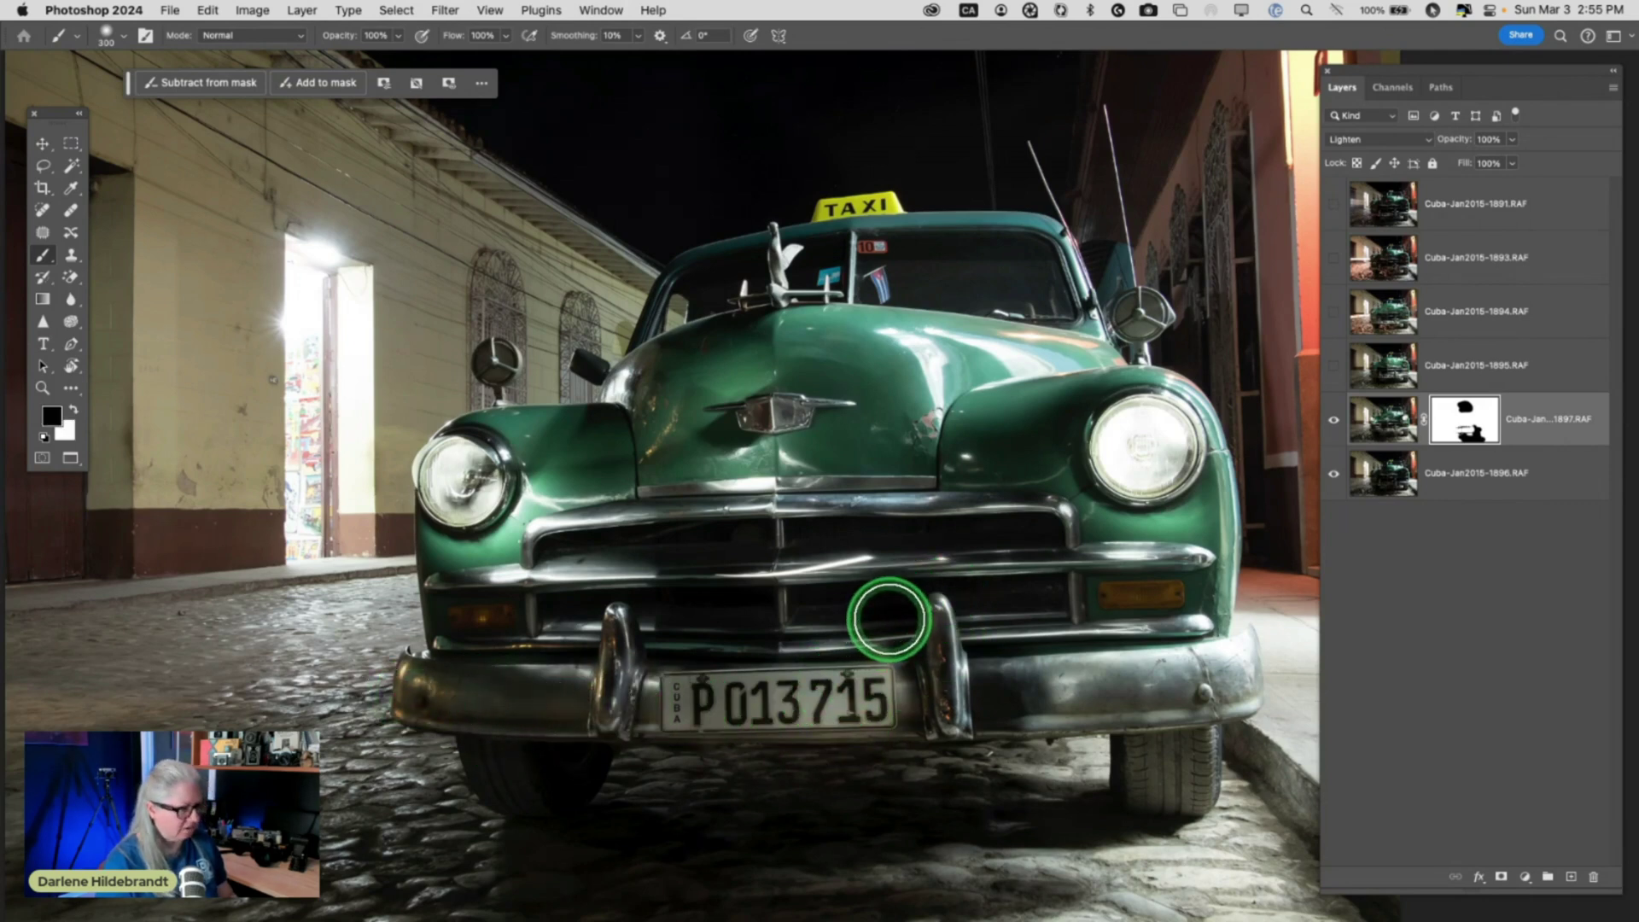
key(bracketleft)
key(bracketleft)
key(bracketleft)
key(bracketleft)
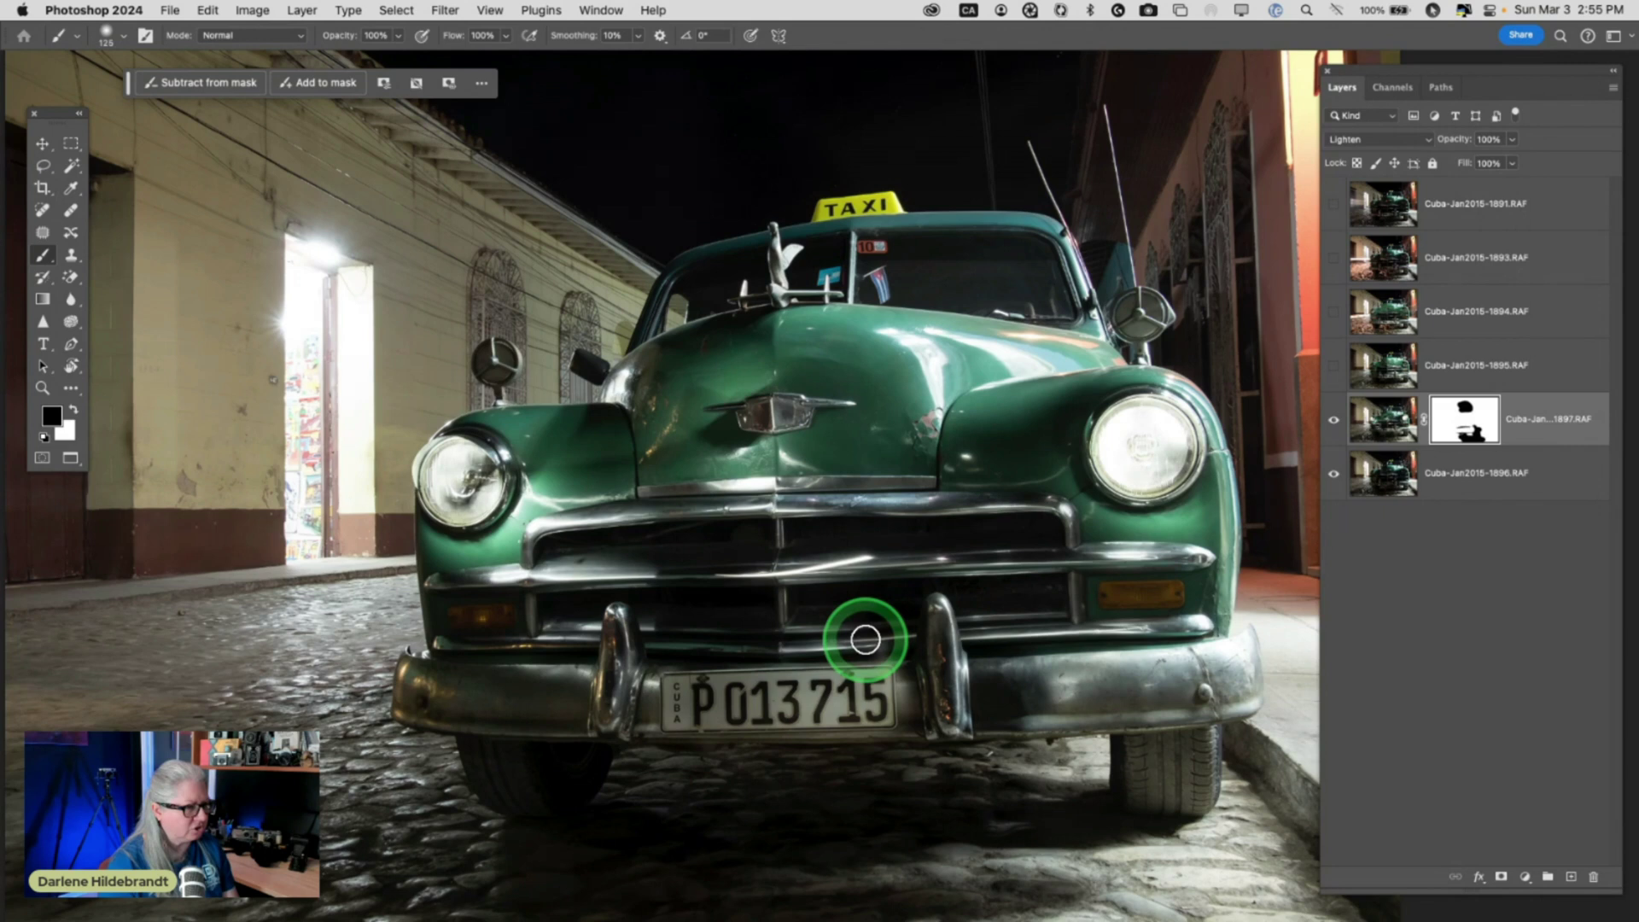
mouse_move(911, 666)
mouse_down()
mouse_move(919, 746)
mouse_move(921, 643)
mouse_move(904, 634)
mouse_move(972, 640)
mouse_move(1109, 732)
mouse_move(983, 802)
mouse_move(1060, 651)
mouse_move(1014, 725)
mouse_move(938, 724)
mouse_move(974, 853)
mouse_move(999, 832)
mouse_up()
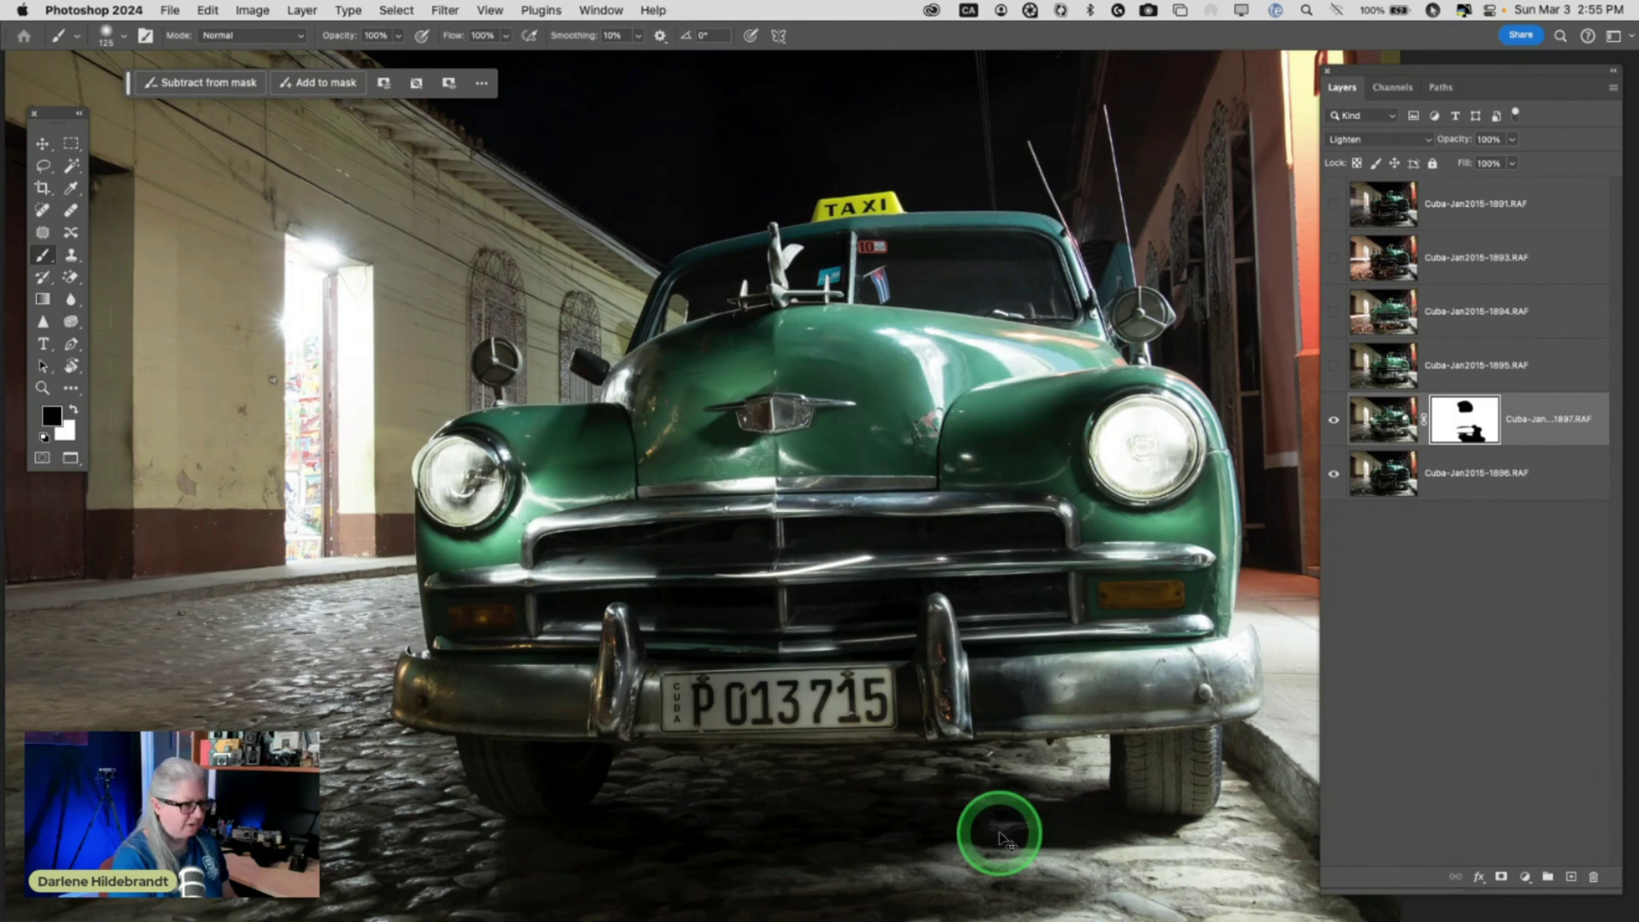
scroll(997, 834, down, 1)
scroll(991, 771, up, 1)
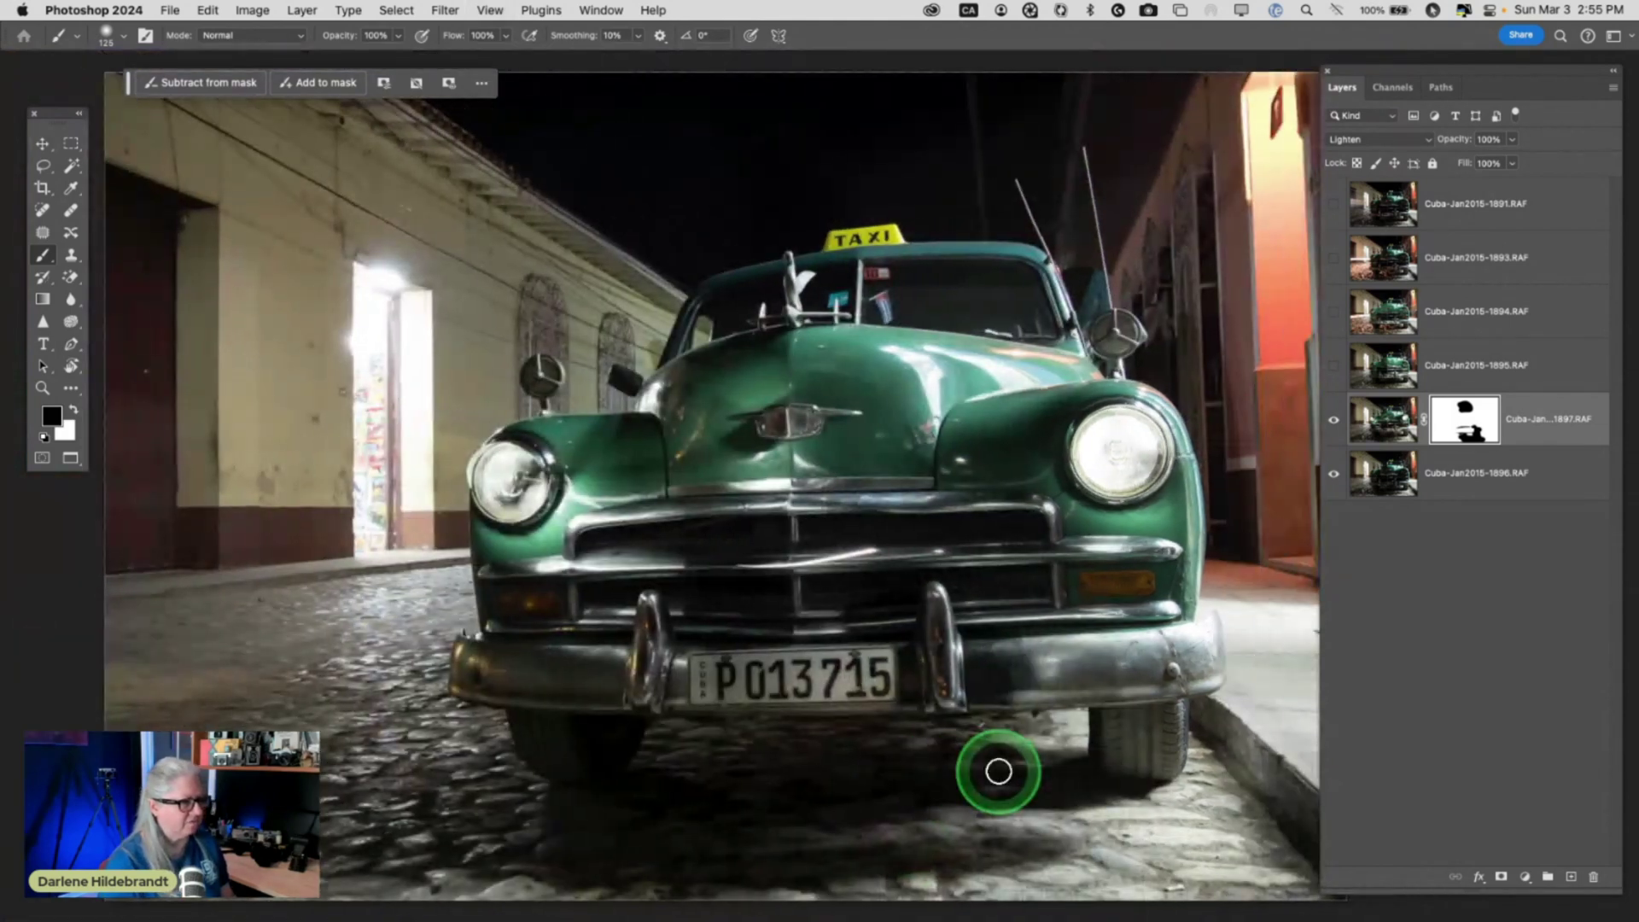
scroll(997, 771, right, 3)
drag(977, 666, 936, 694)
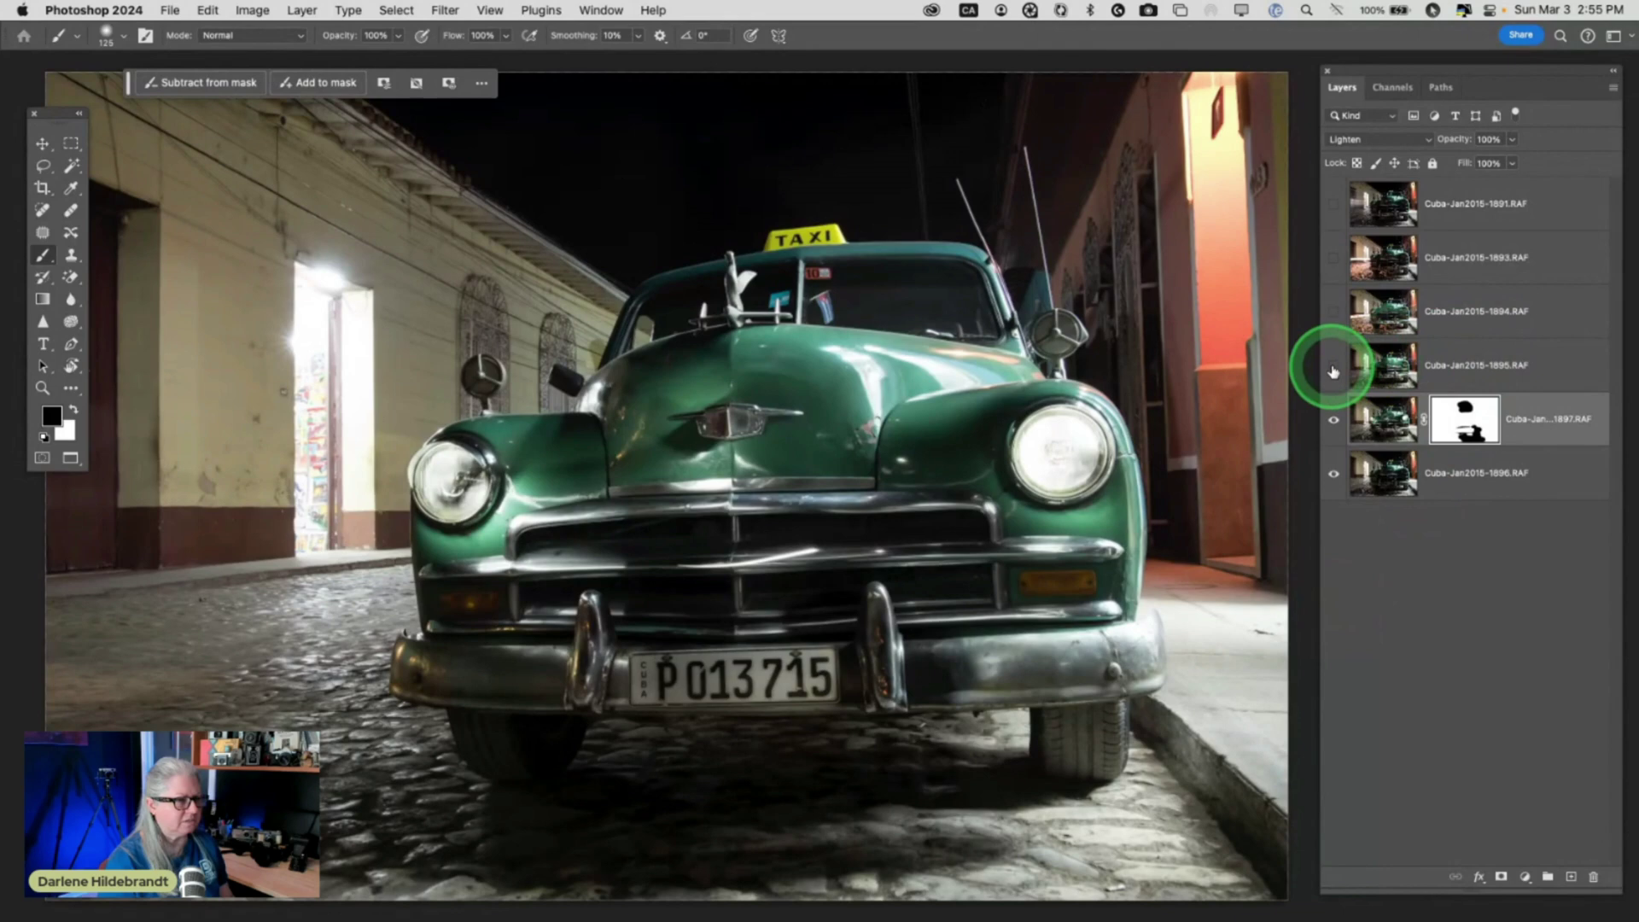
Turn on layer Cuba-Jan2015-1895, compare the car with and without it, and leave it visible
click(1333, 371)
click(1528, 367)
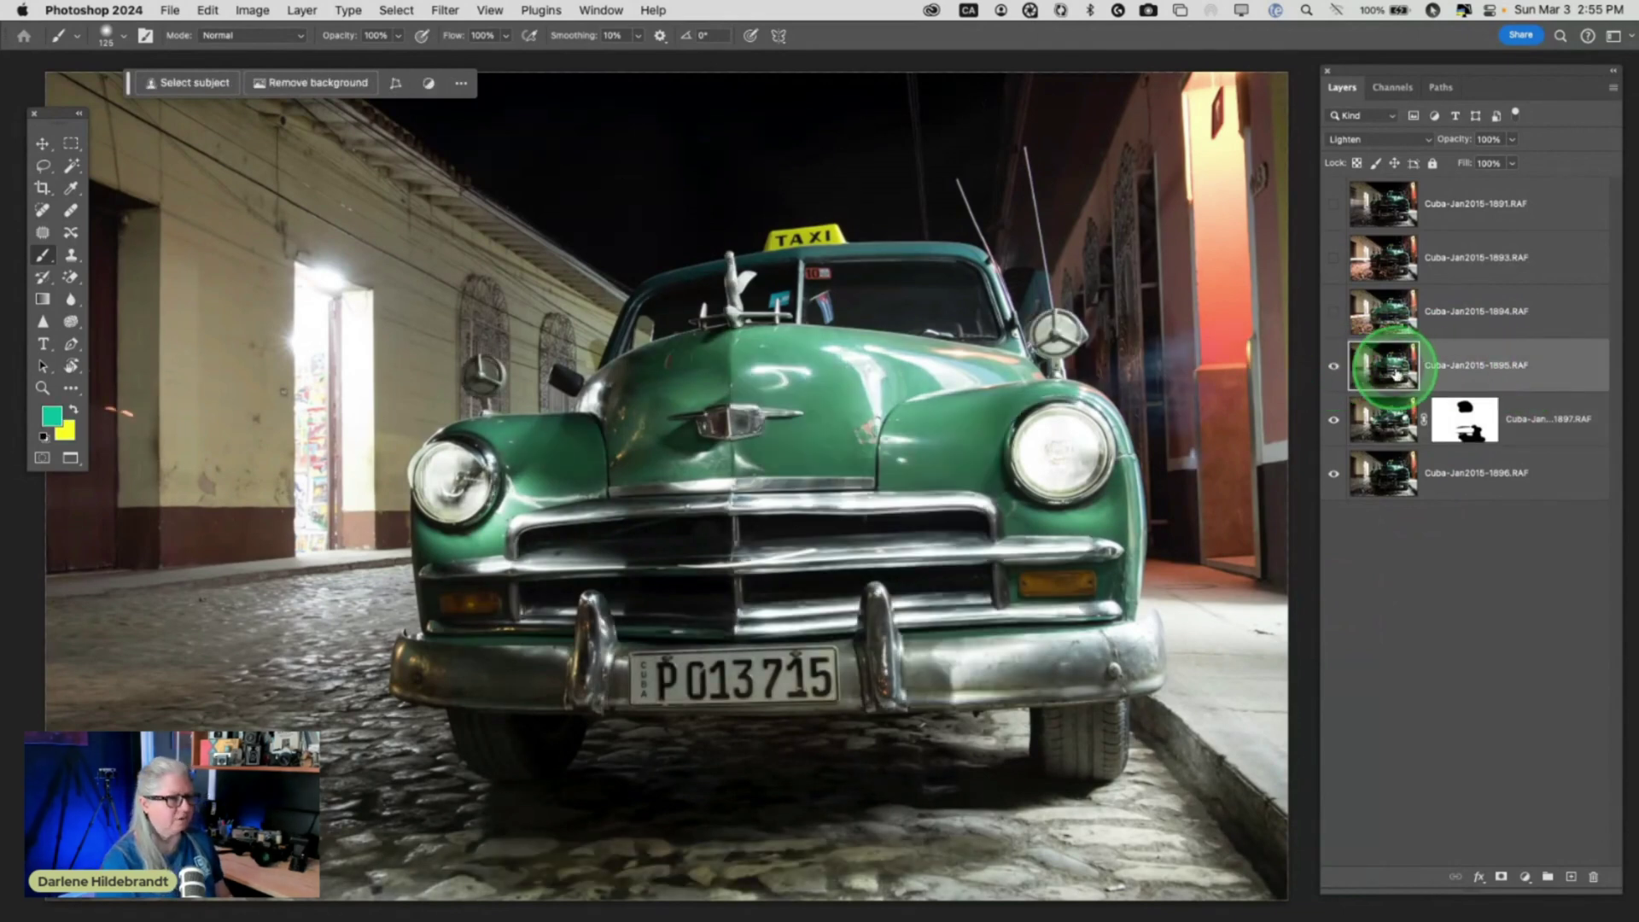
click(1336, 366)
click(1334, 367)
click(1334, 367)
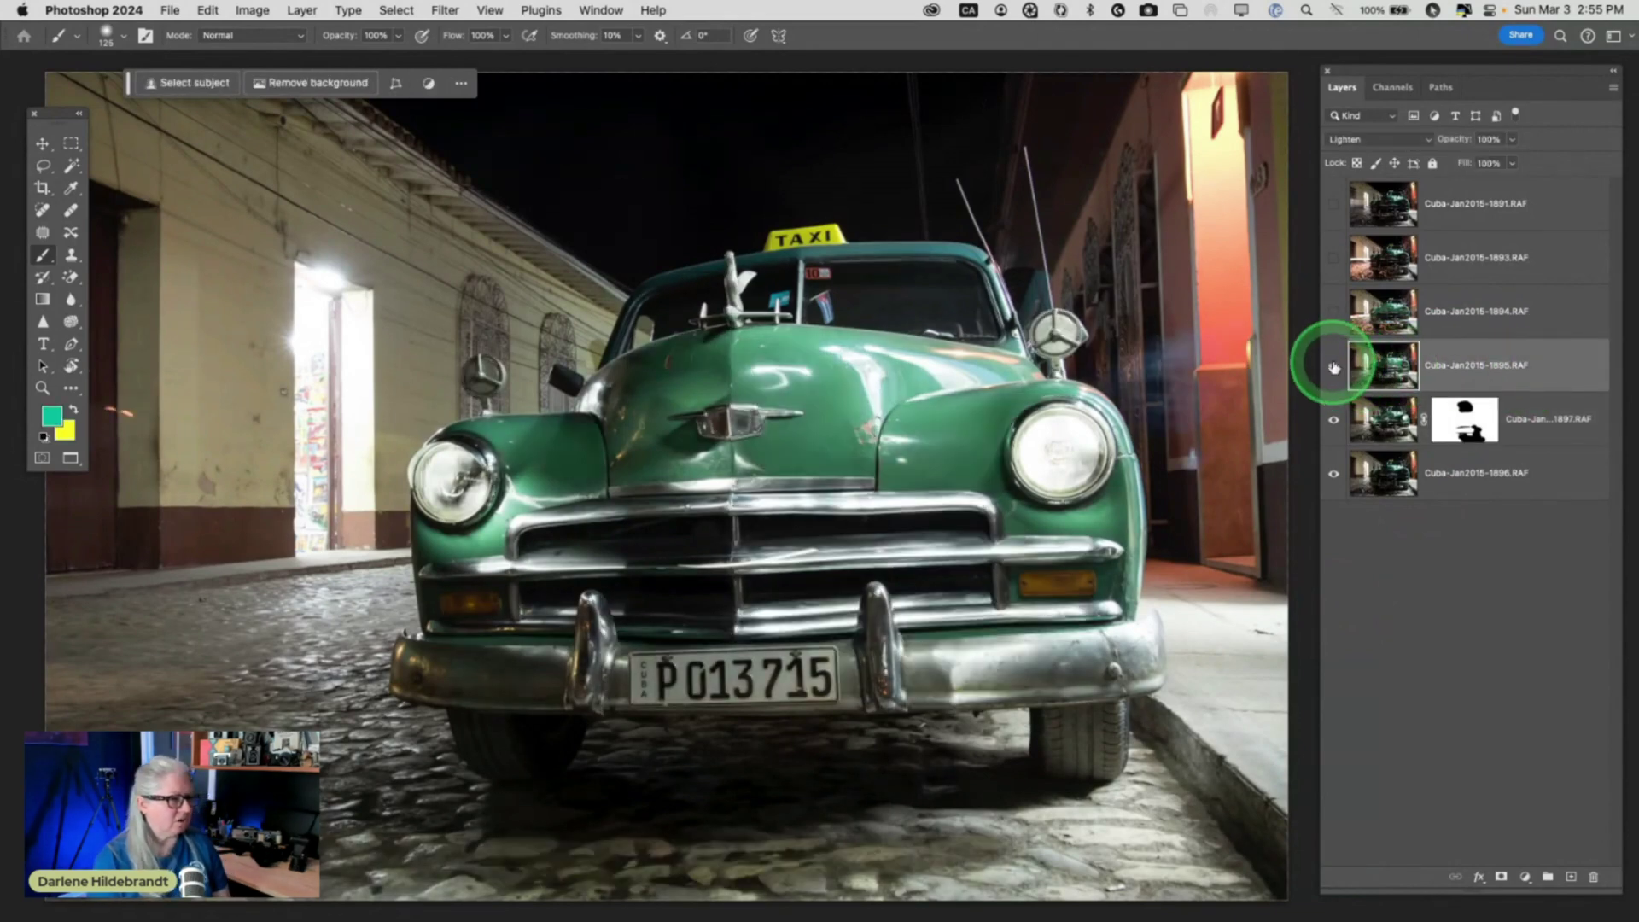
click(1334, 367)
click(1334, 367)
click(1334, 367)
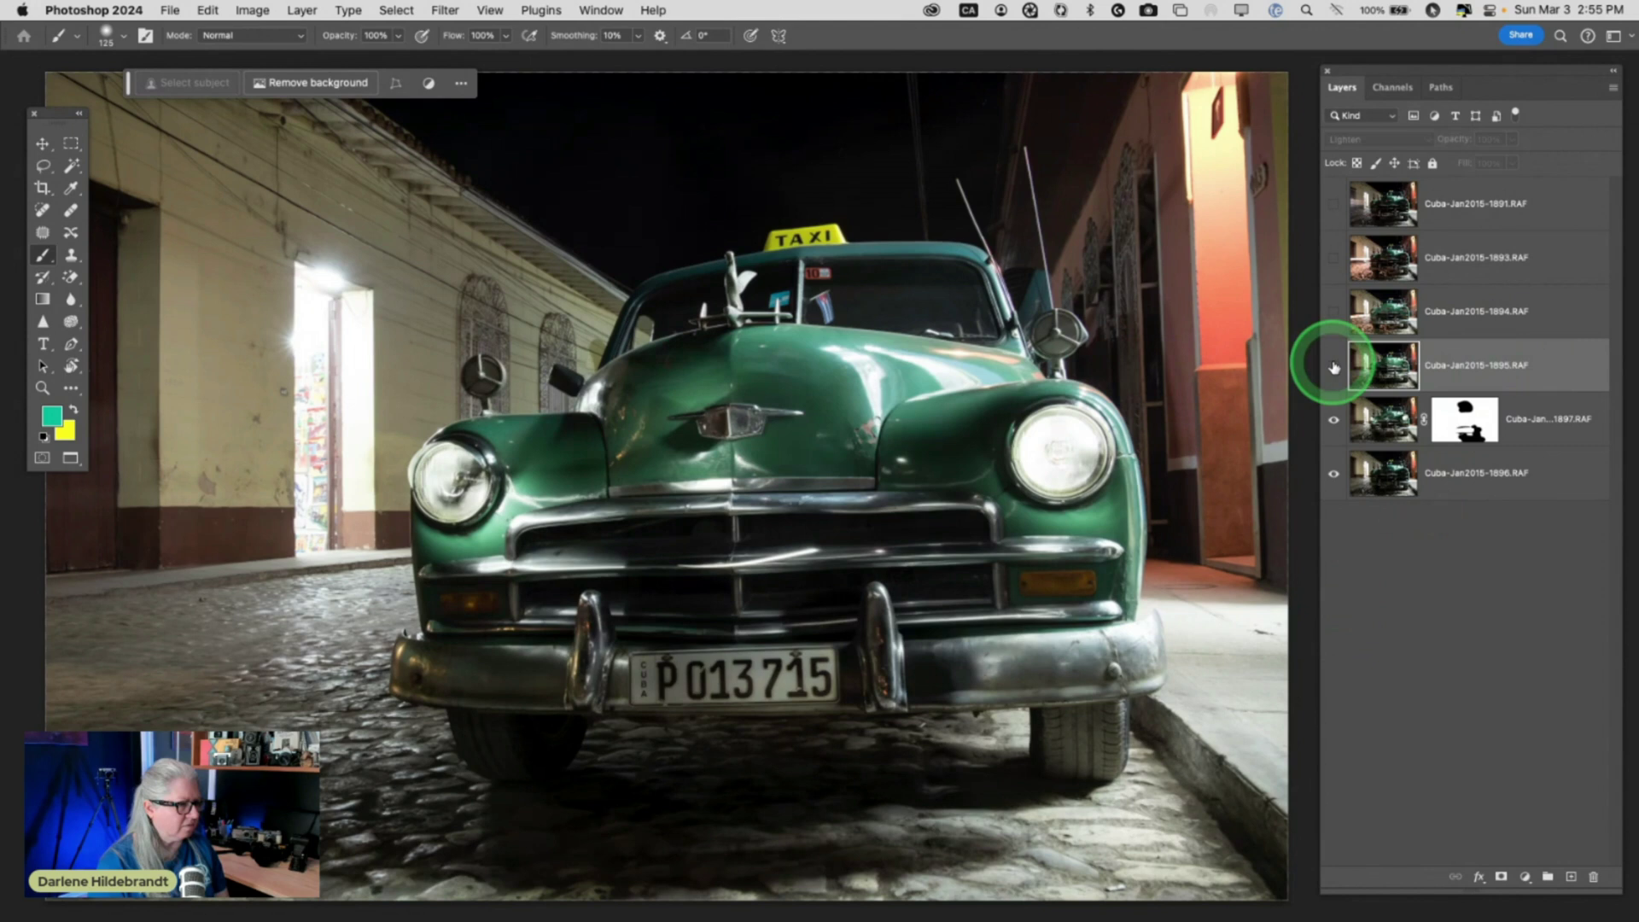
click(1334, 367)
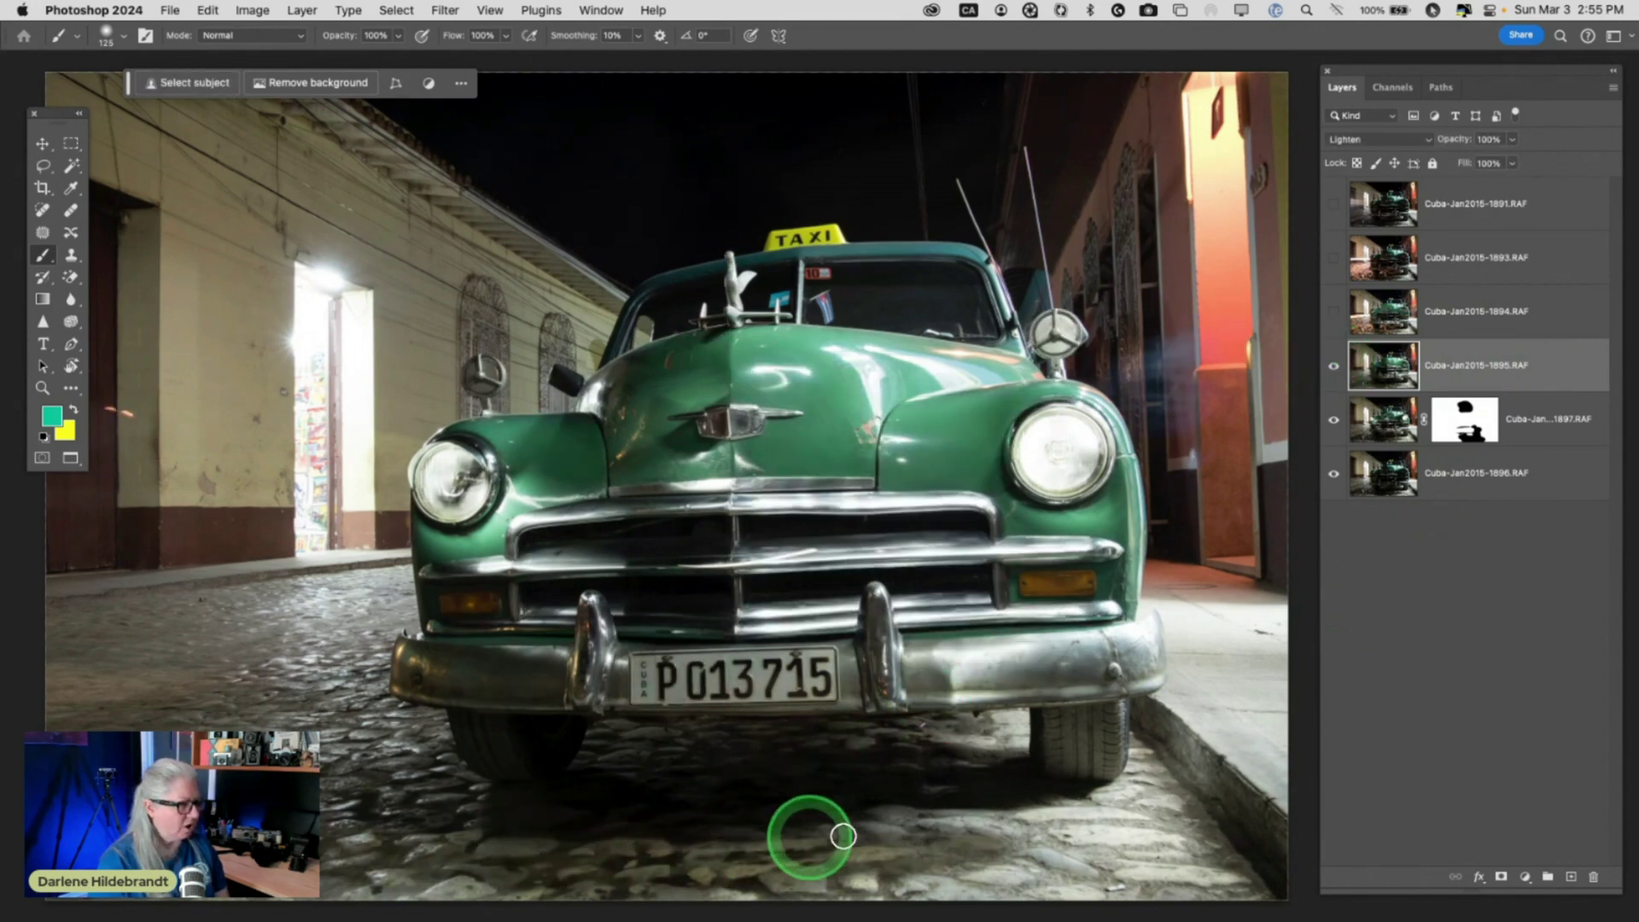
click(1334, 367)
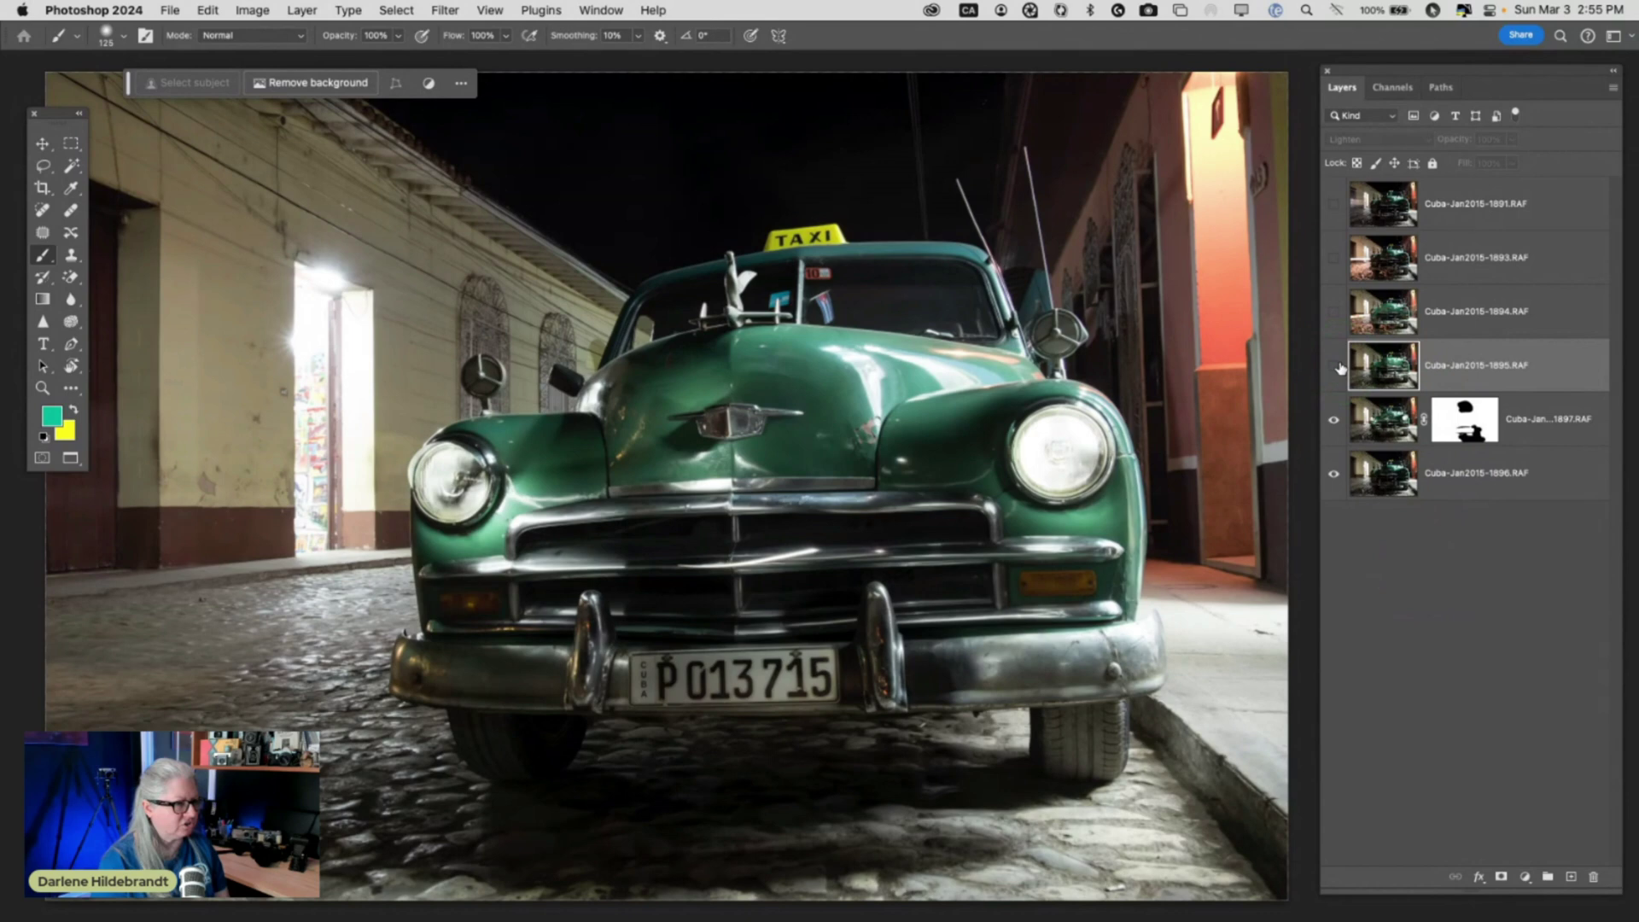
click(1334, 367)
click(1334, 367)
click(1334, 367)
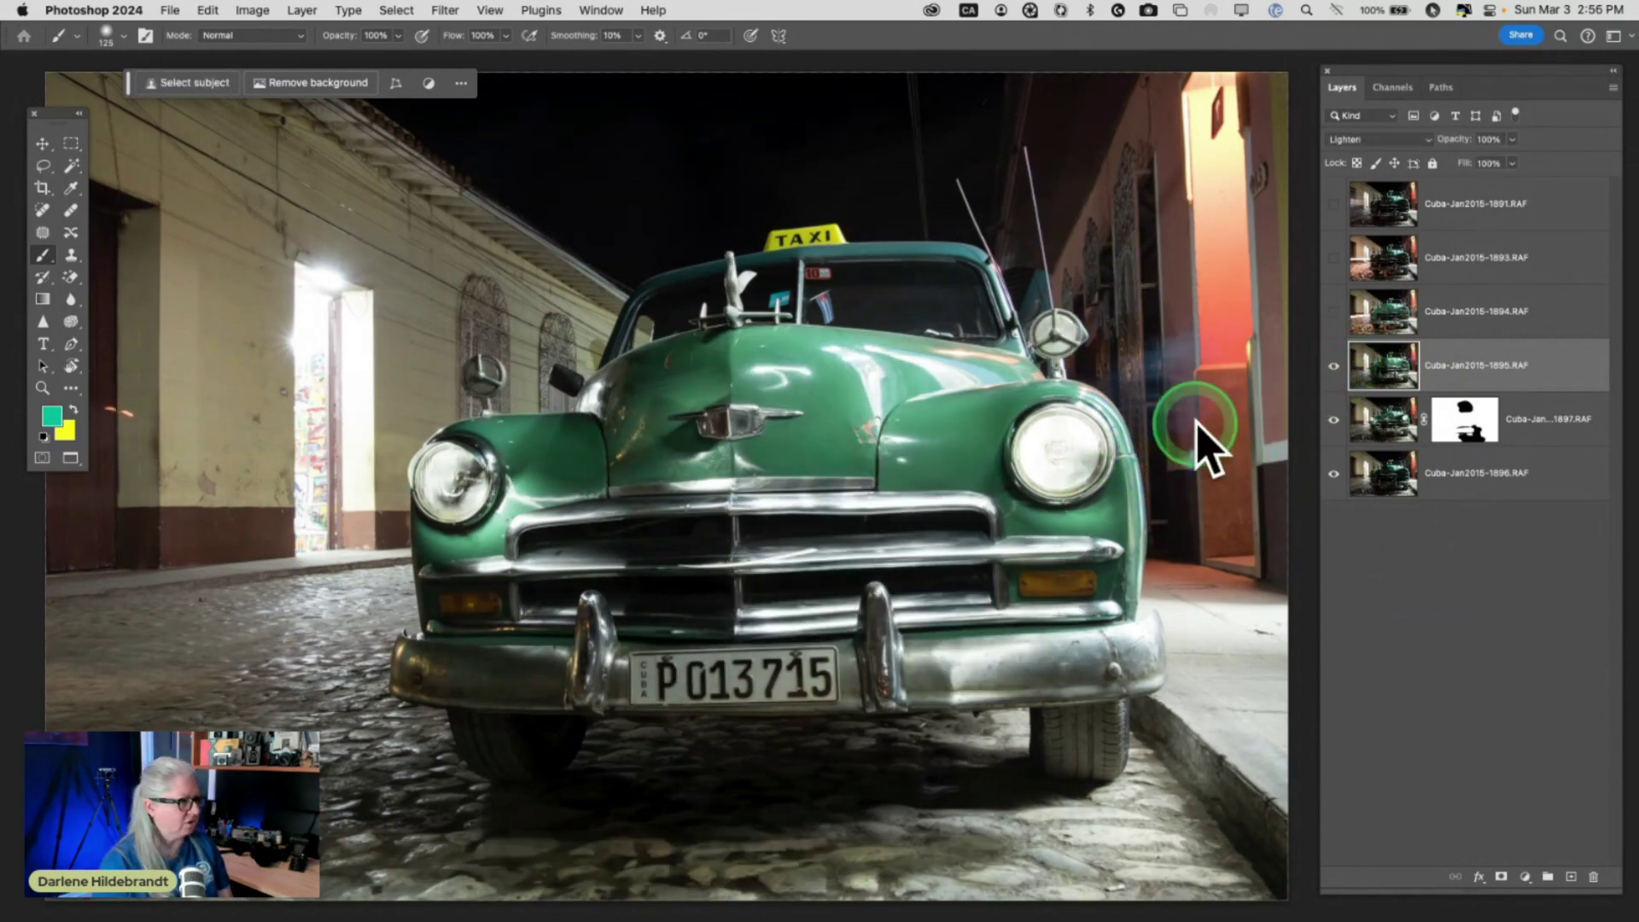
click(1334, 367)
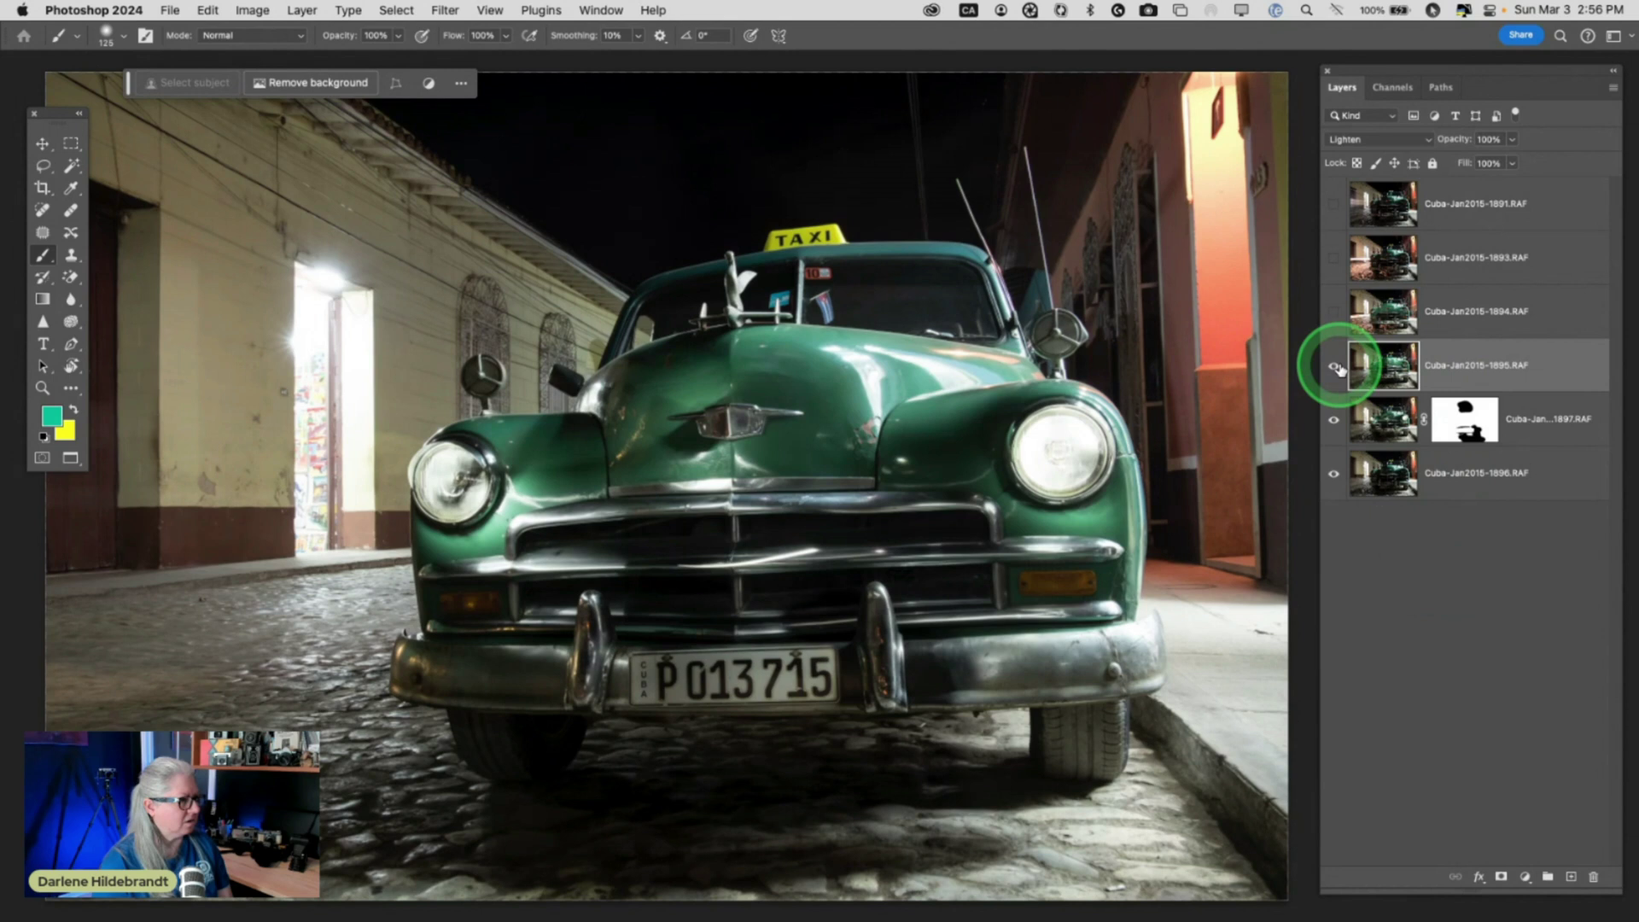
click(1334, 367)
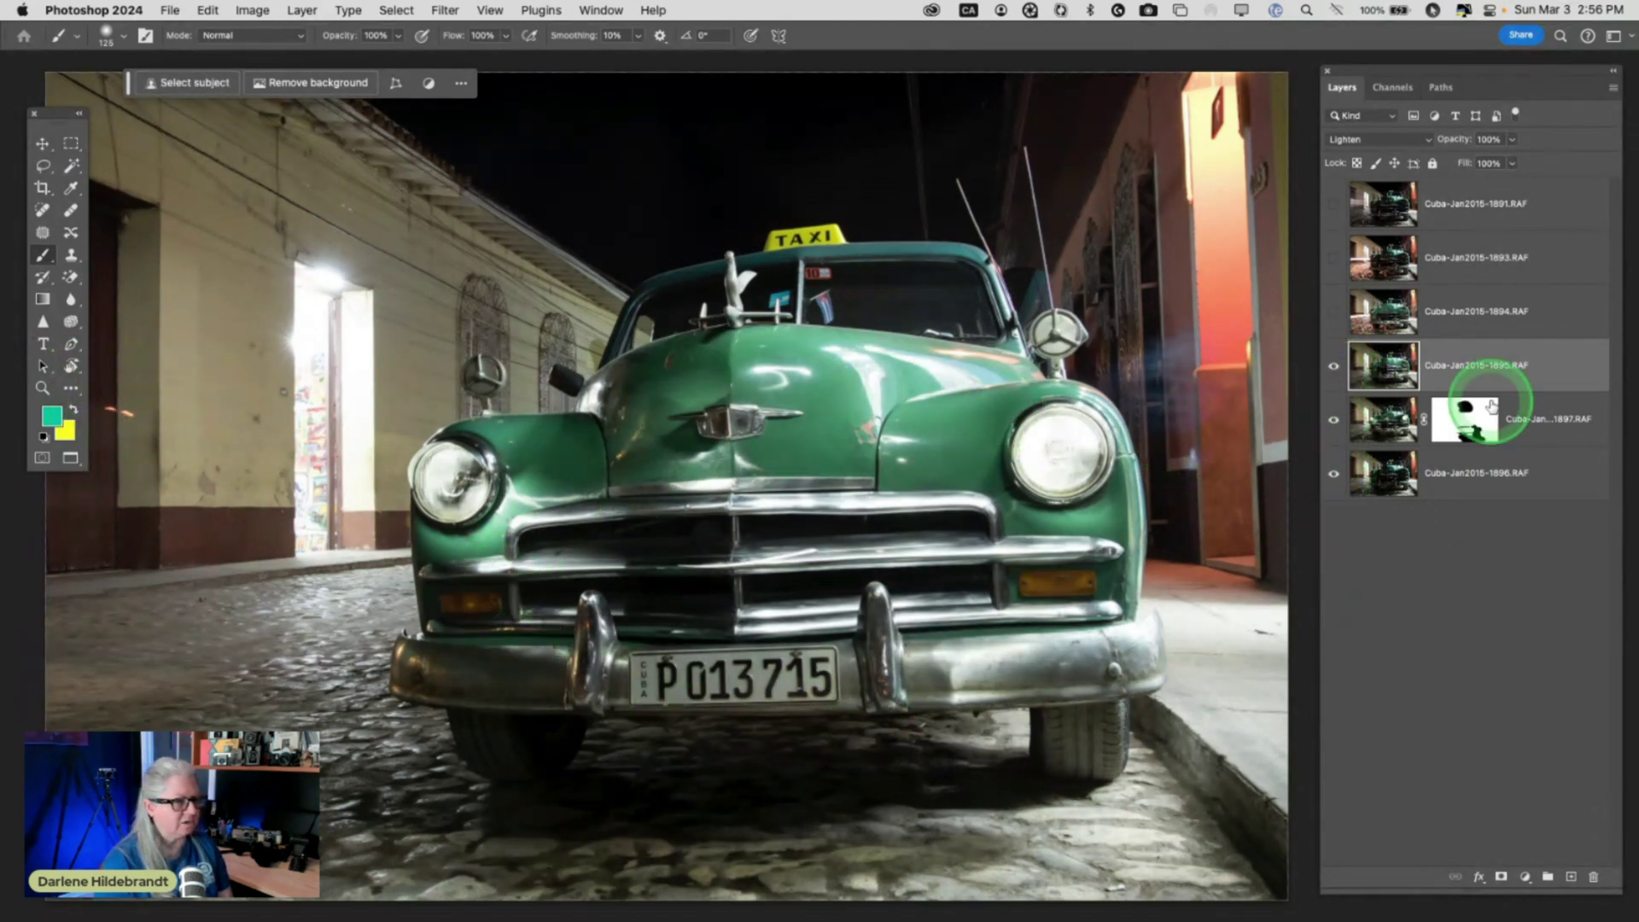
Add a layer mask to Cuba-Jan2015-1895 and invert it to black, hiding the layer
click(1501, 878)
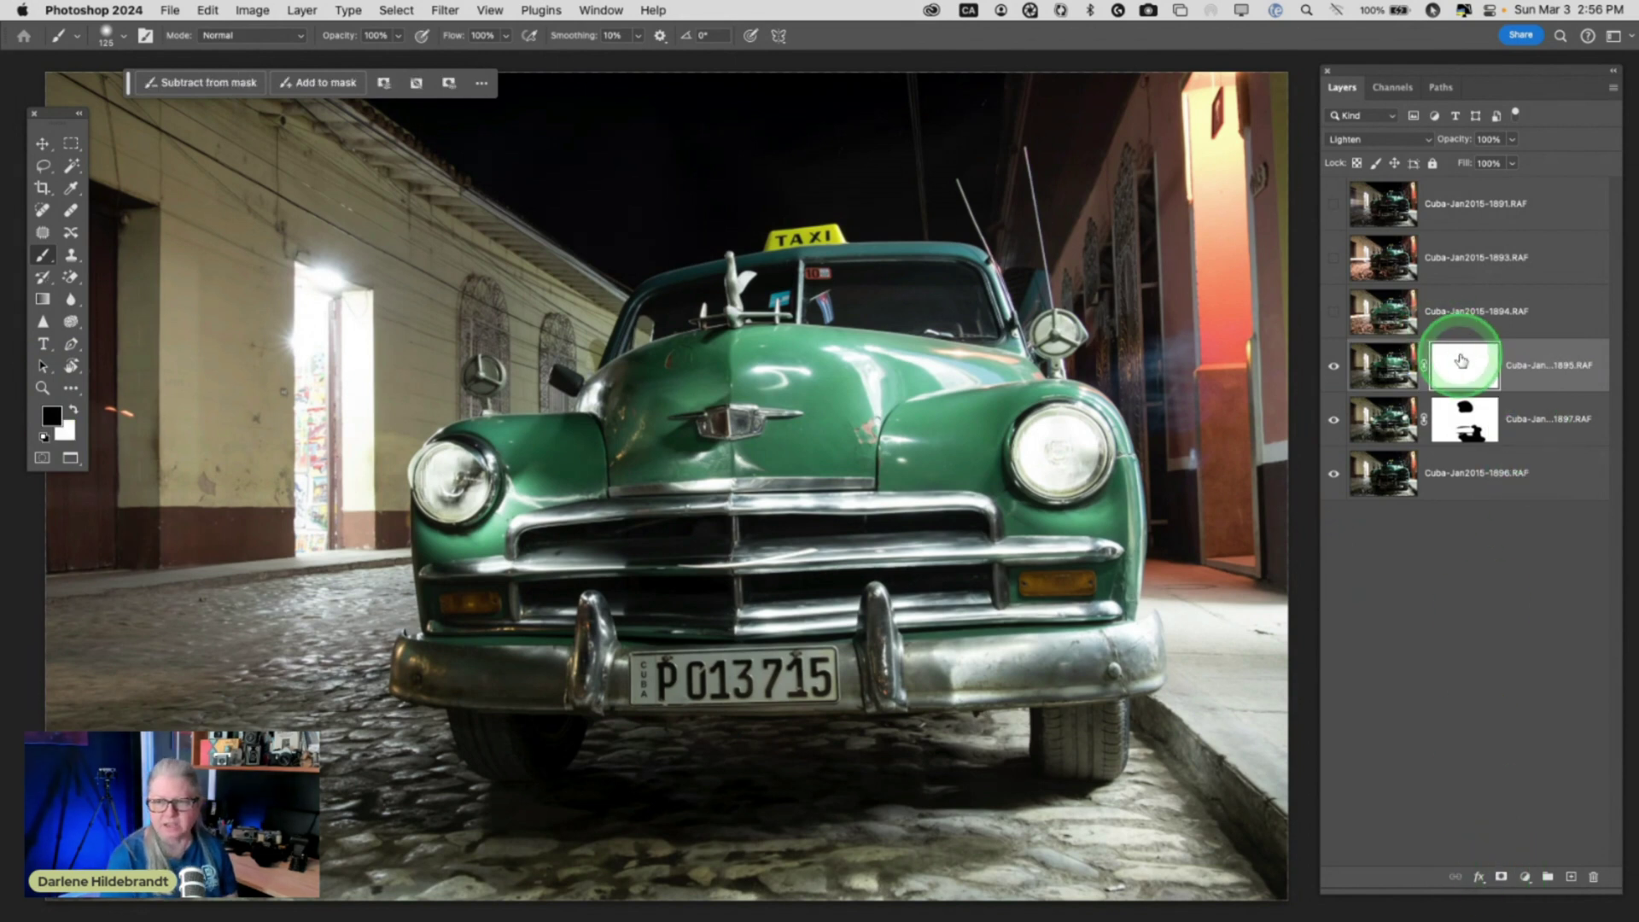
right_click(1462, 365)
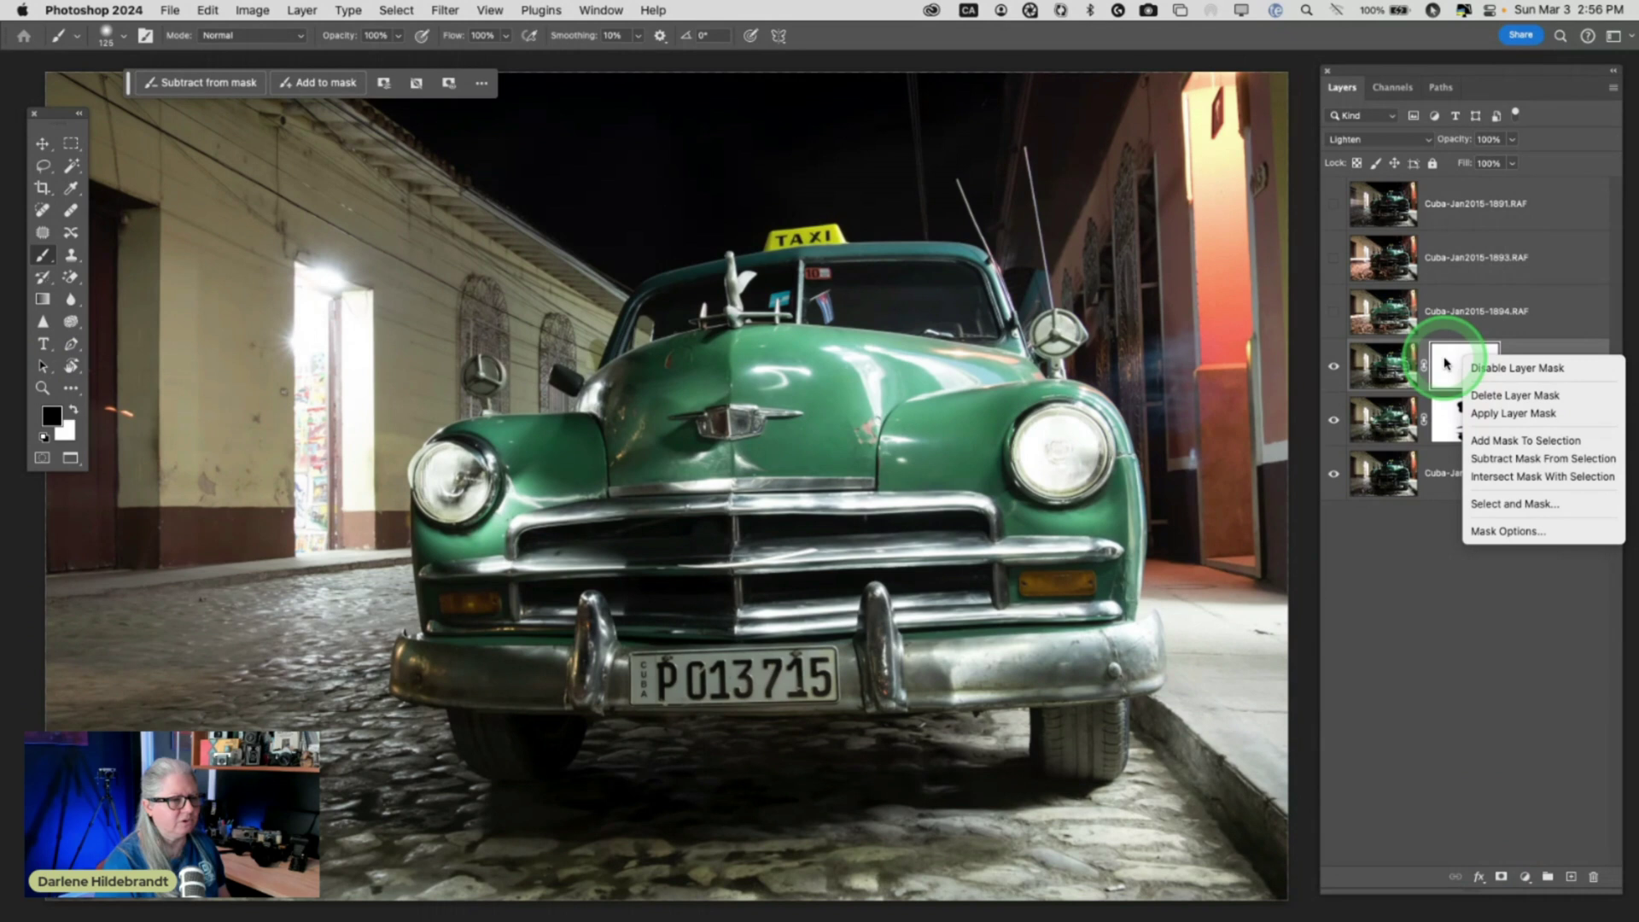
click(1444, 362)
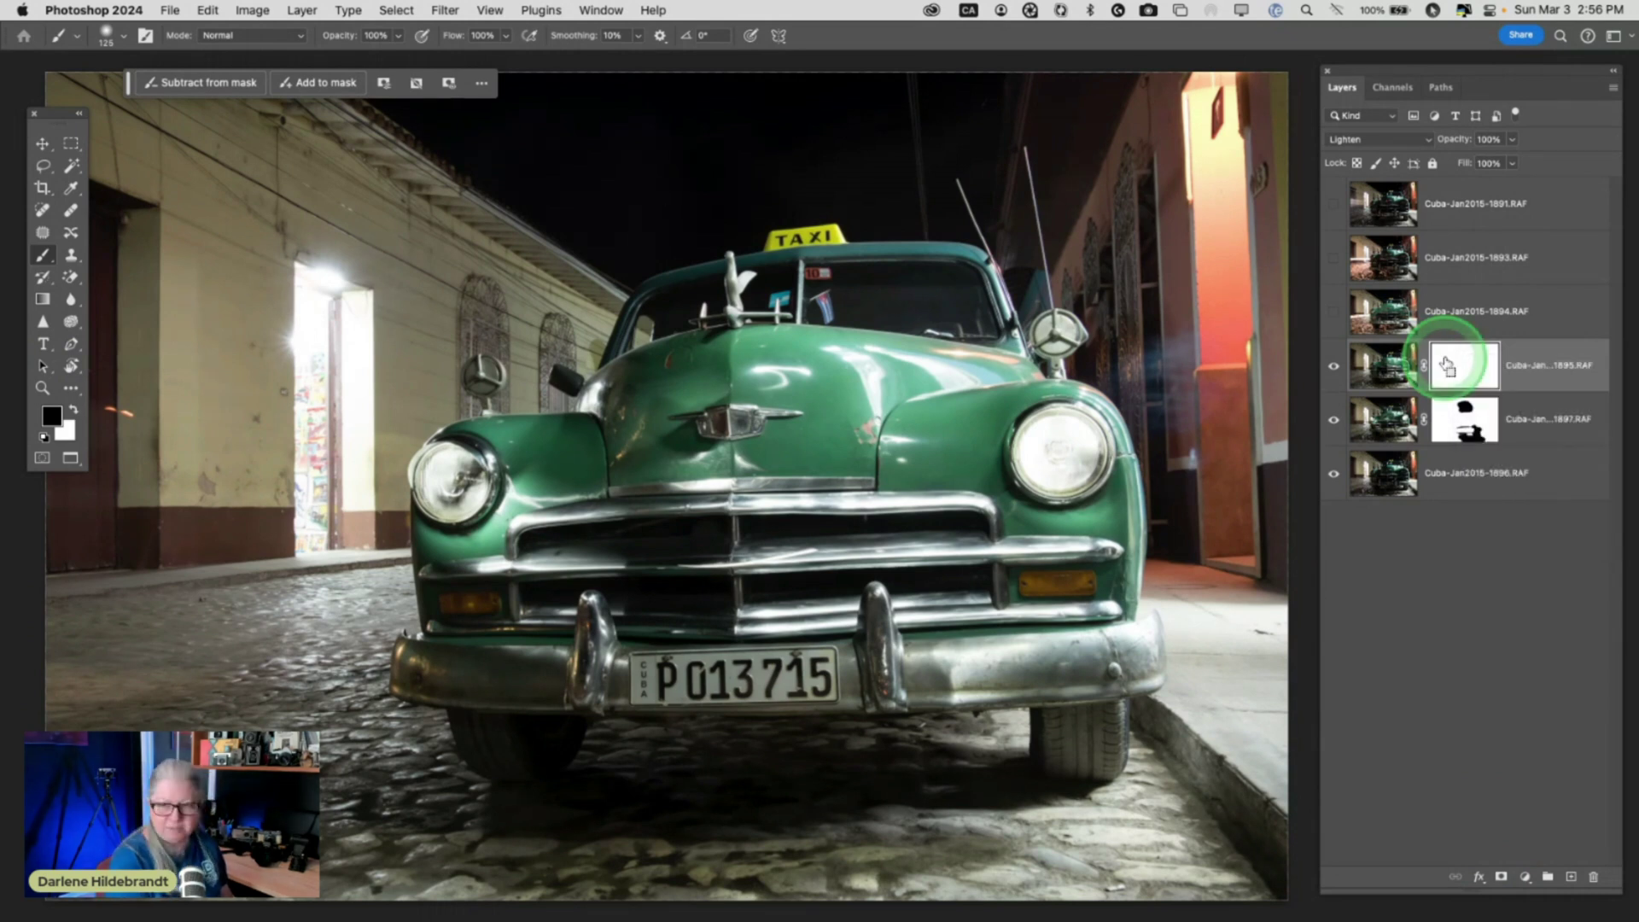
key(super+i)
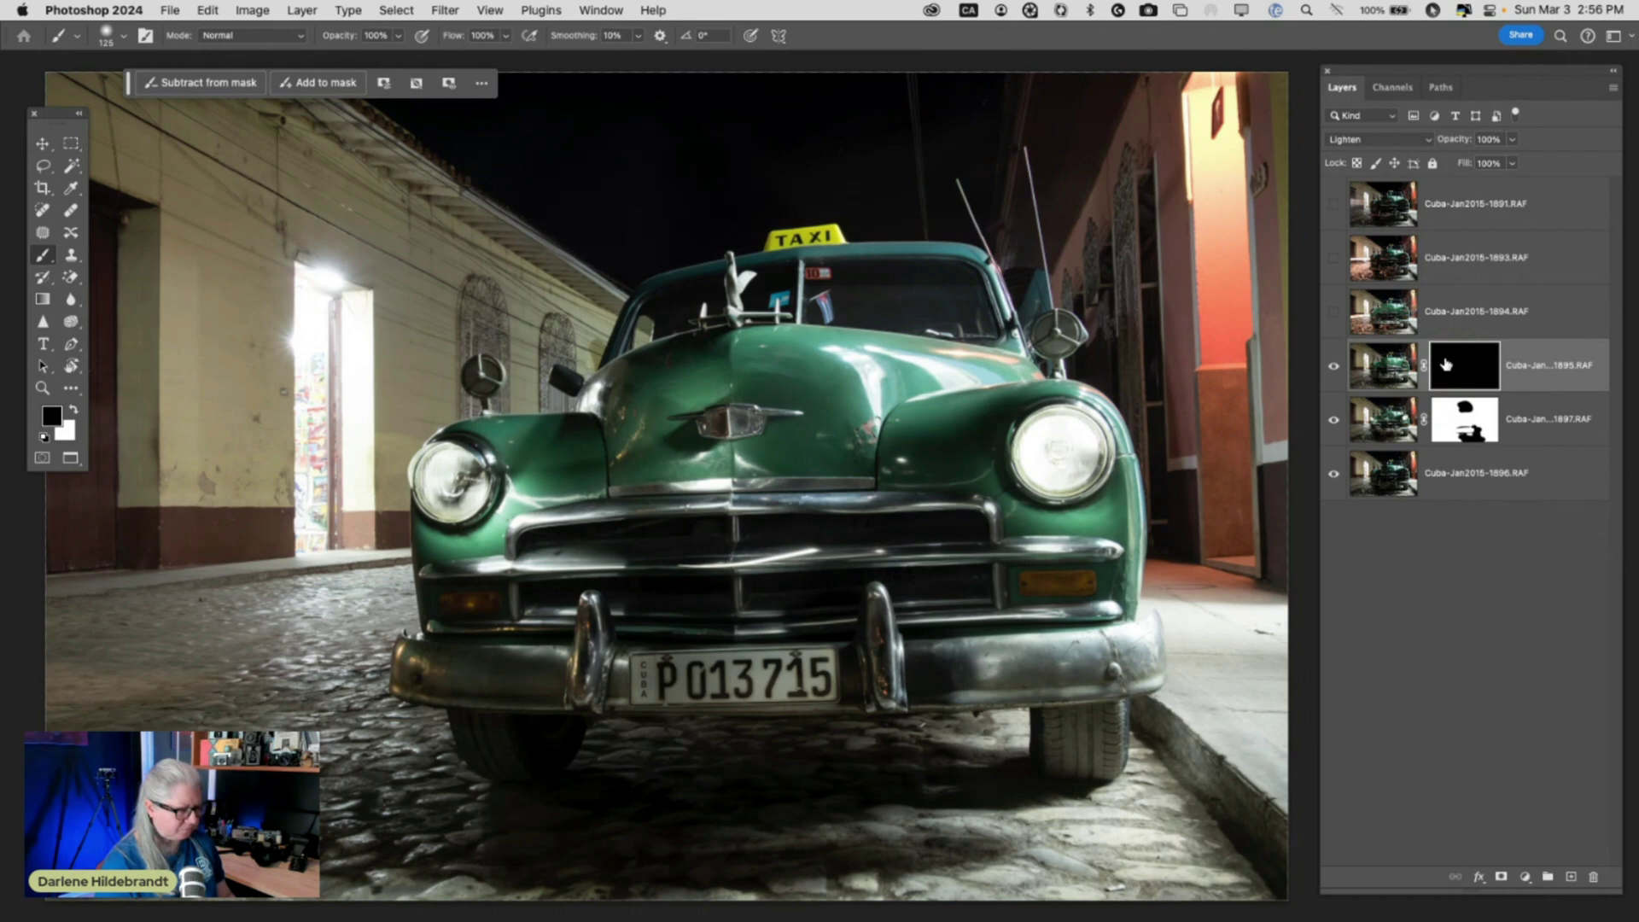
Paint white with a larger brush to reveal the hood, grille and right headlight
key(x)
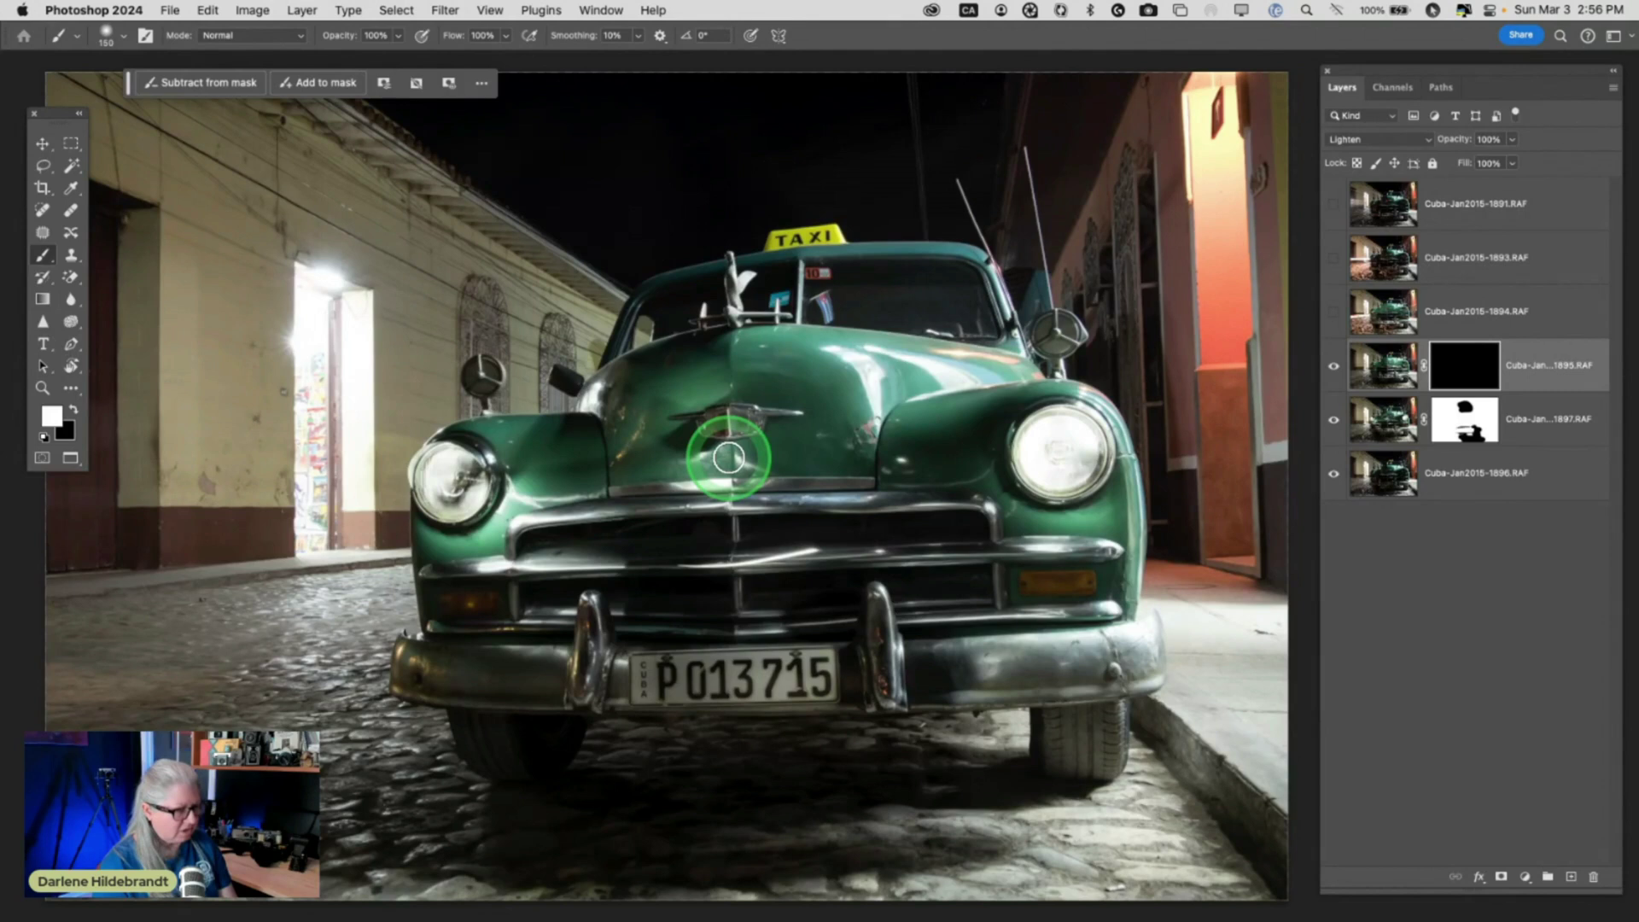
key(bracketright)
key(bracketright)
key(bracketright)
key(bracketright)
key(bracketright)
key(bracketright)
key(bracketright)
key(bracketright)
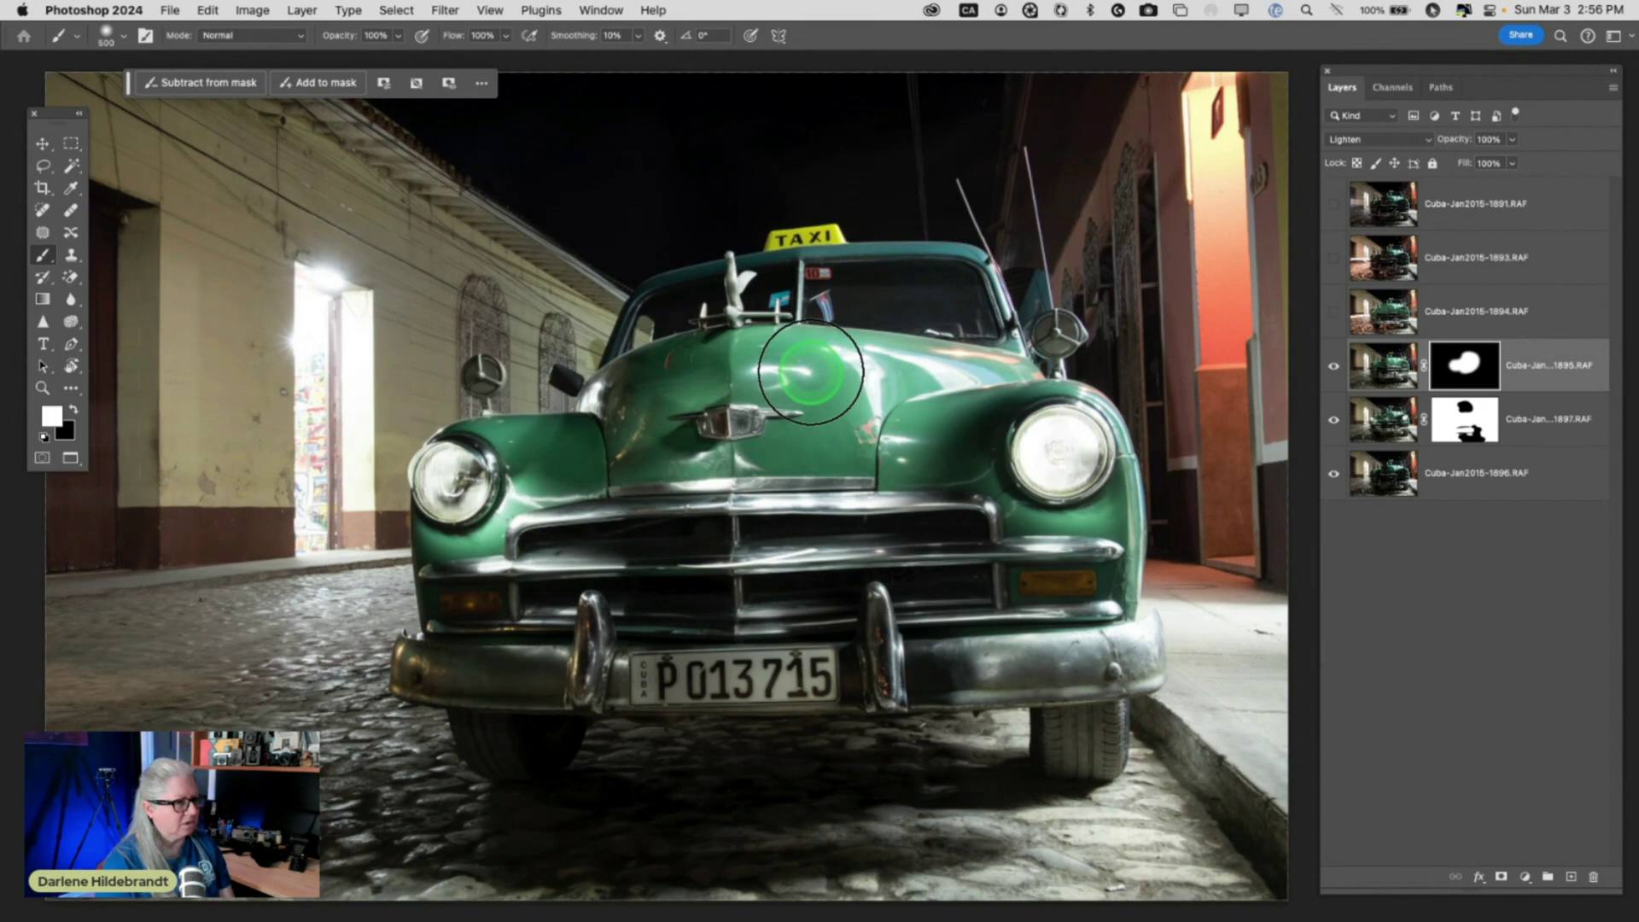
mouse_move(1075, 551)
mouse_down()
mouse_move(1034, 607)
mouse_move(1041, 647)
mouse_move(1102, 649)
mouse_move(927, 659)
mouse_move(897, 588)
mouse_move(880, 663)
mouse_move(856, 628)
mouse_move(733, 664)
mouse_move(555, 671)
mouse_move(623, 617)
mouse_move(489, 588)
mouse_move(434, 645)
mouse_move(462, 481)
mouse_move(662, 509)
mouse_up()
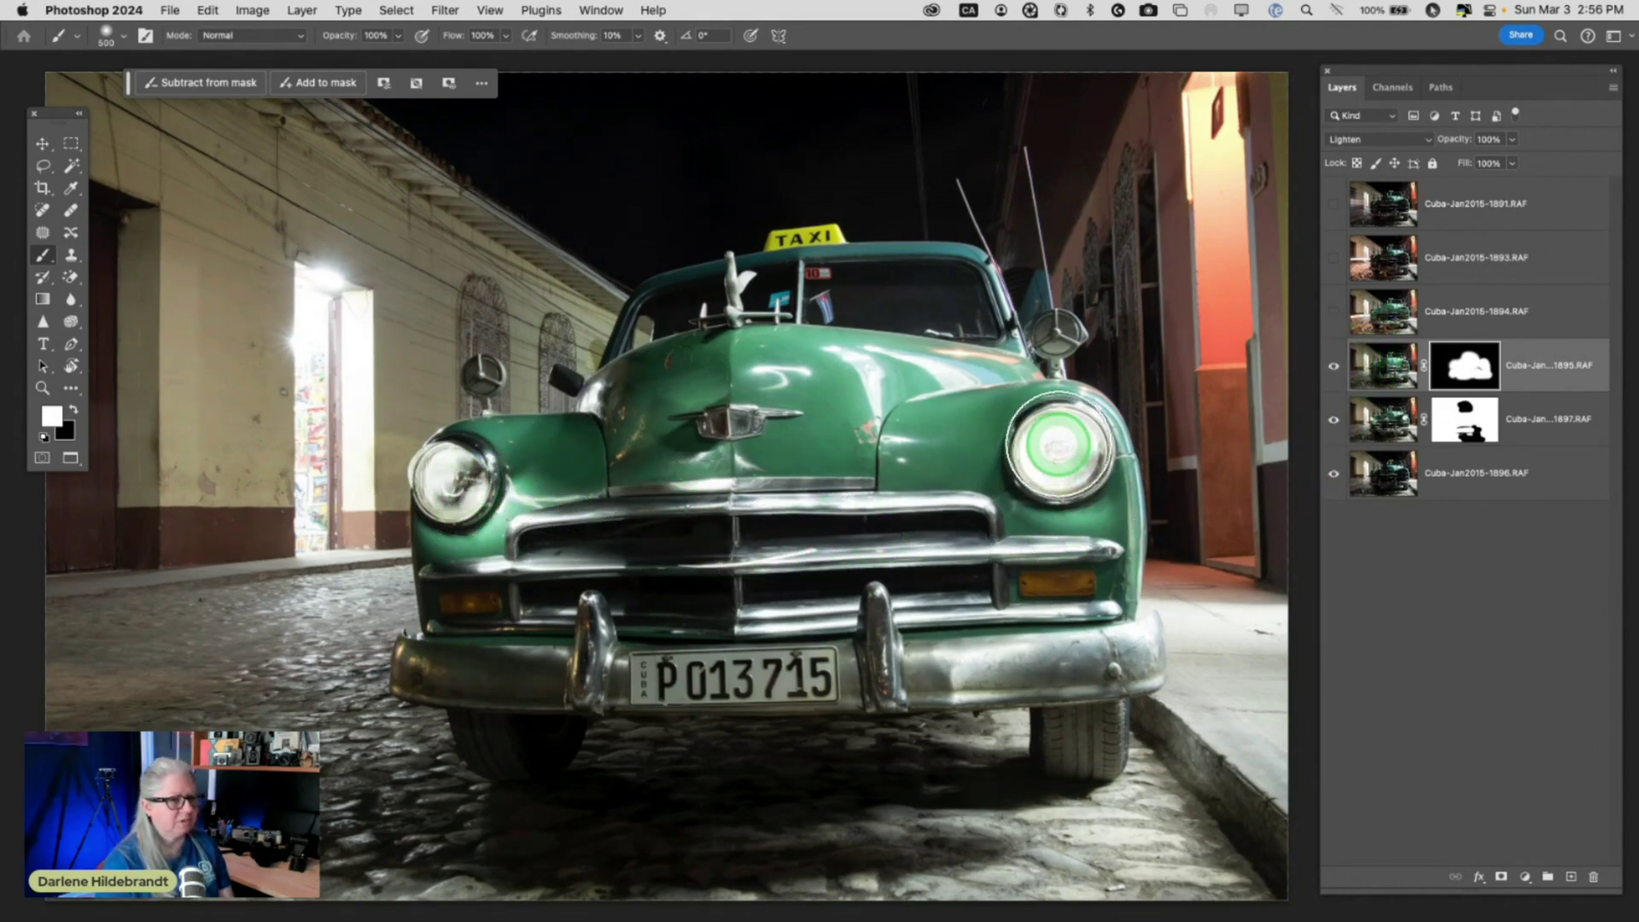
click(1334, 368)
click(1334, 368)
click(1335, 369)
click(1336, 369)
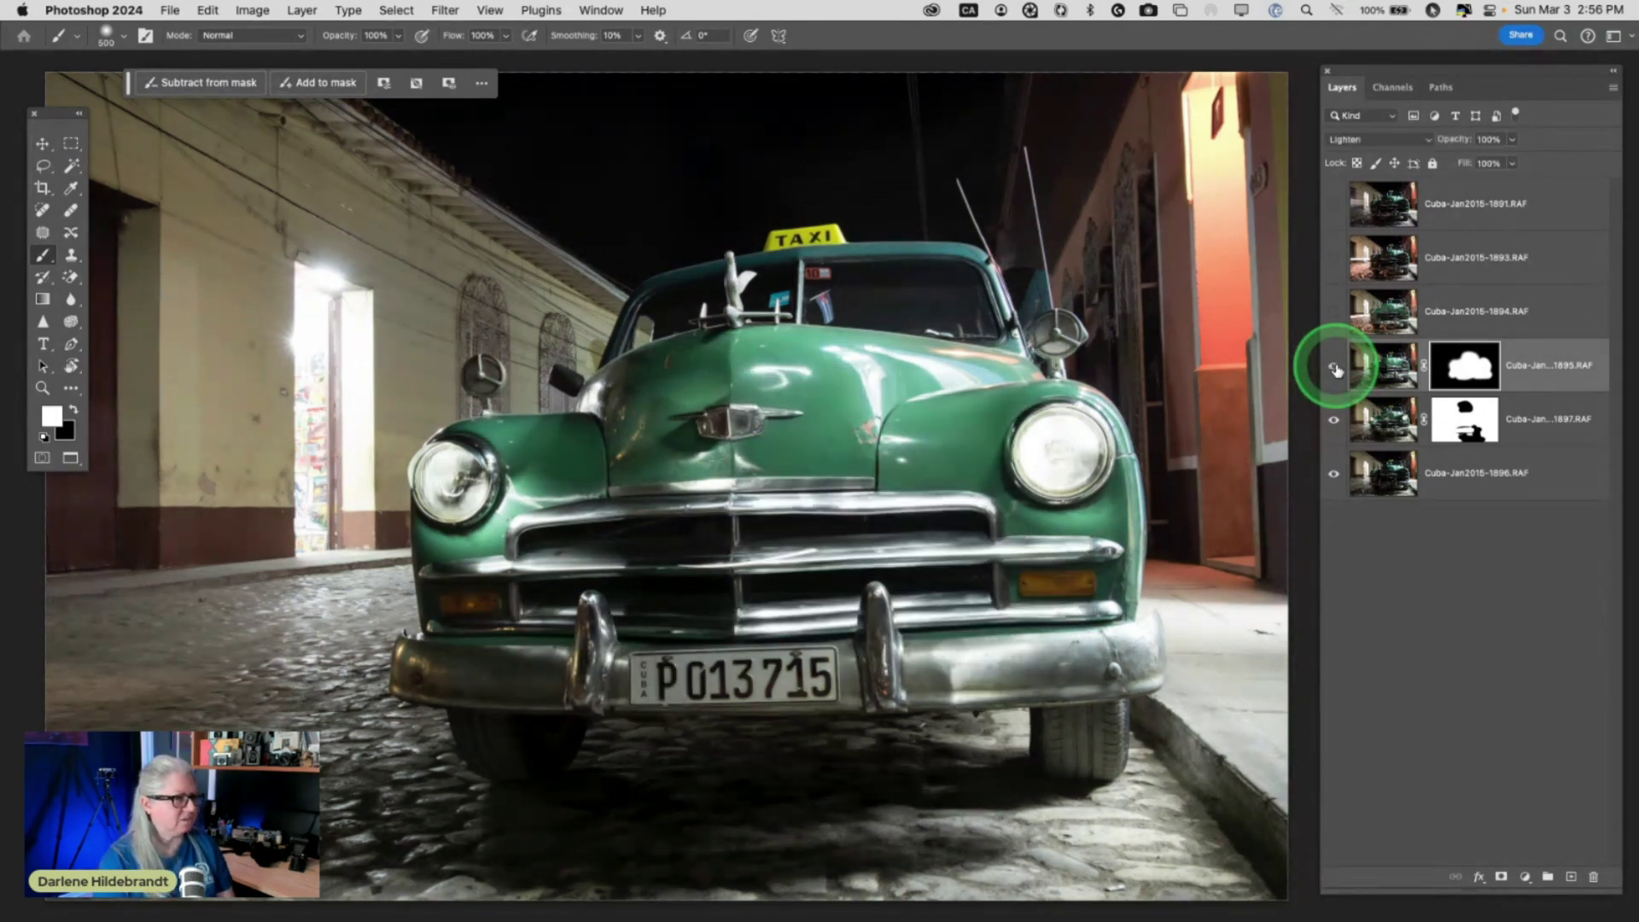
click(1336, 368)
click(1336, 368)
click(1335, 368)
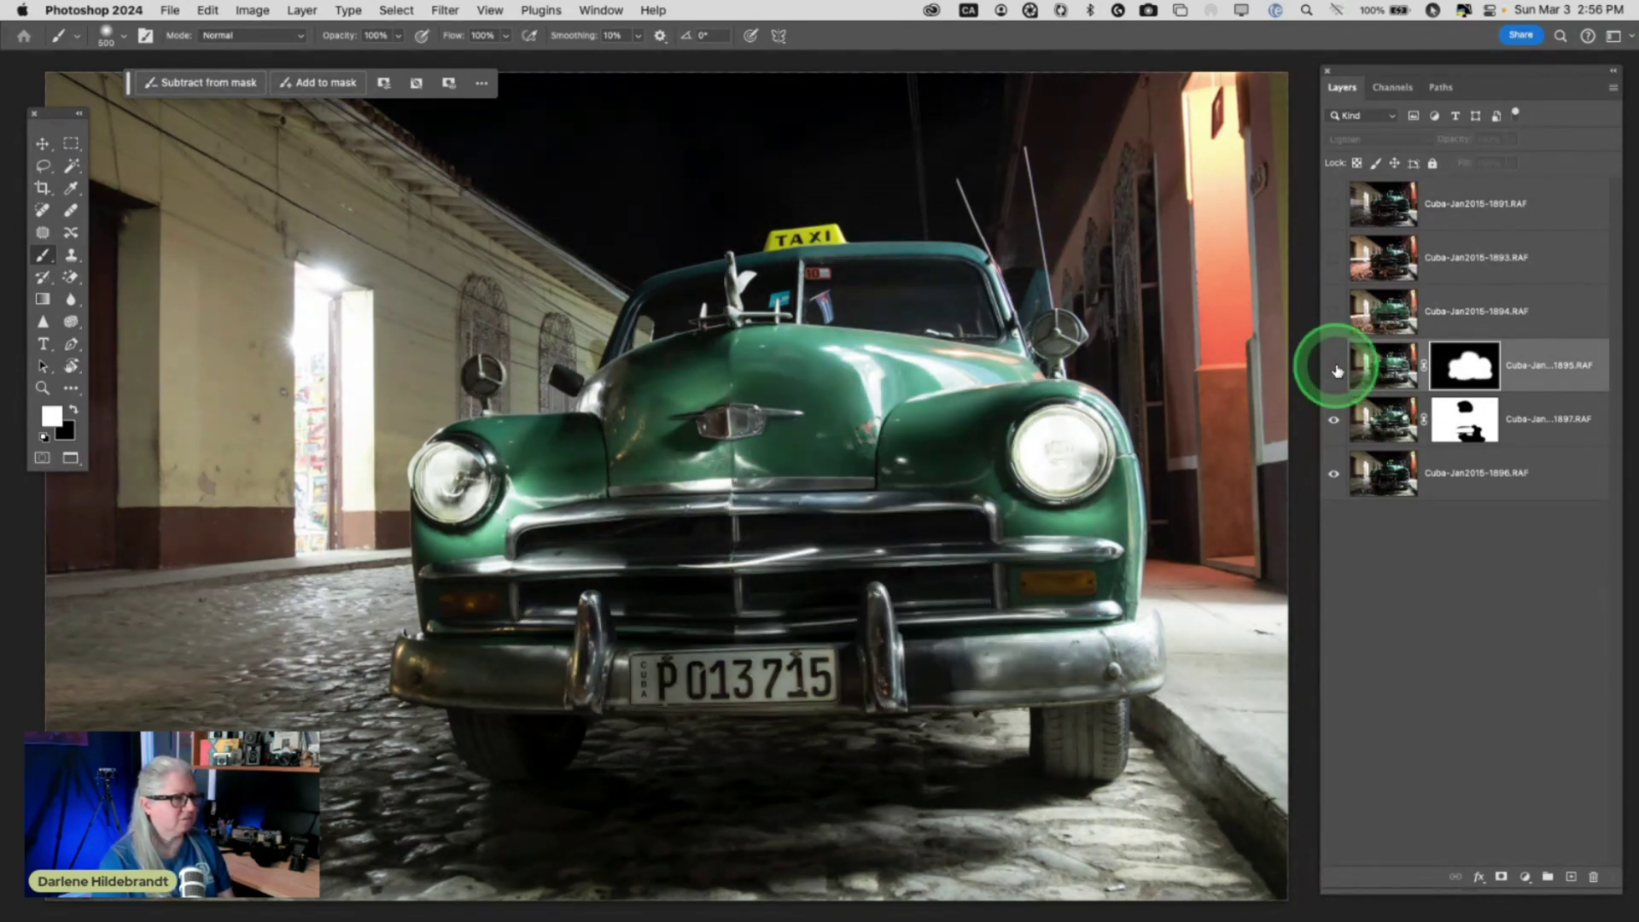
click(1336, 368)
click(1335, 368)
click(1335, 369)
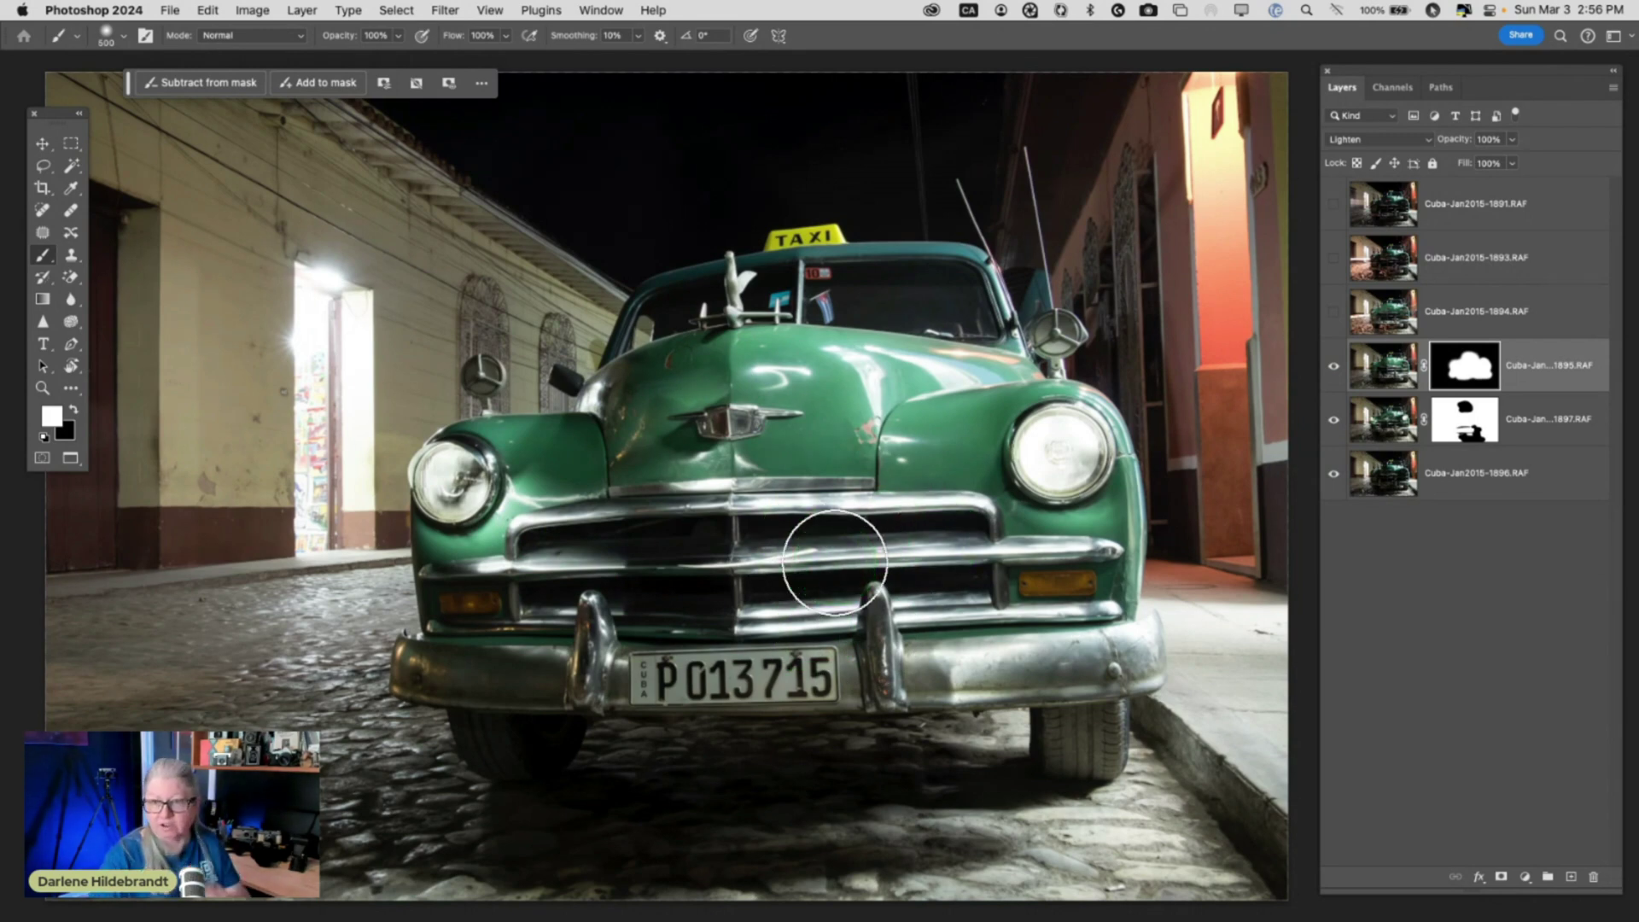
Show layer Cuba-Jan2015-1894's light trails, compare with and without, and set its opacity to 80%
click(1442, 313)
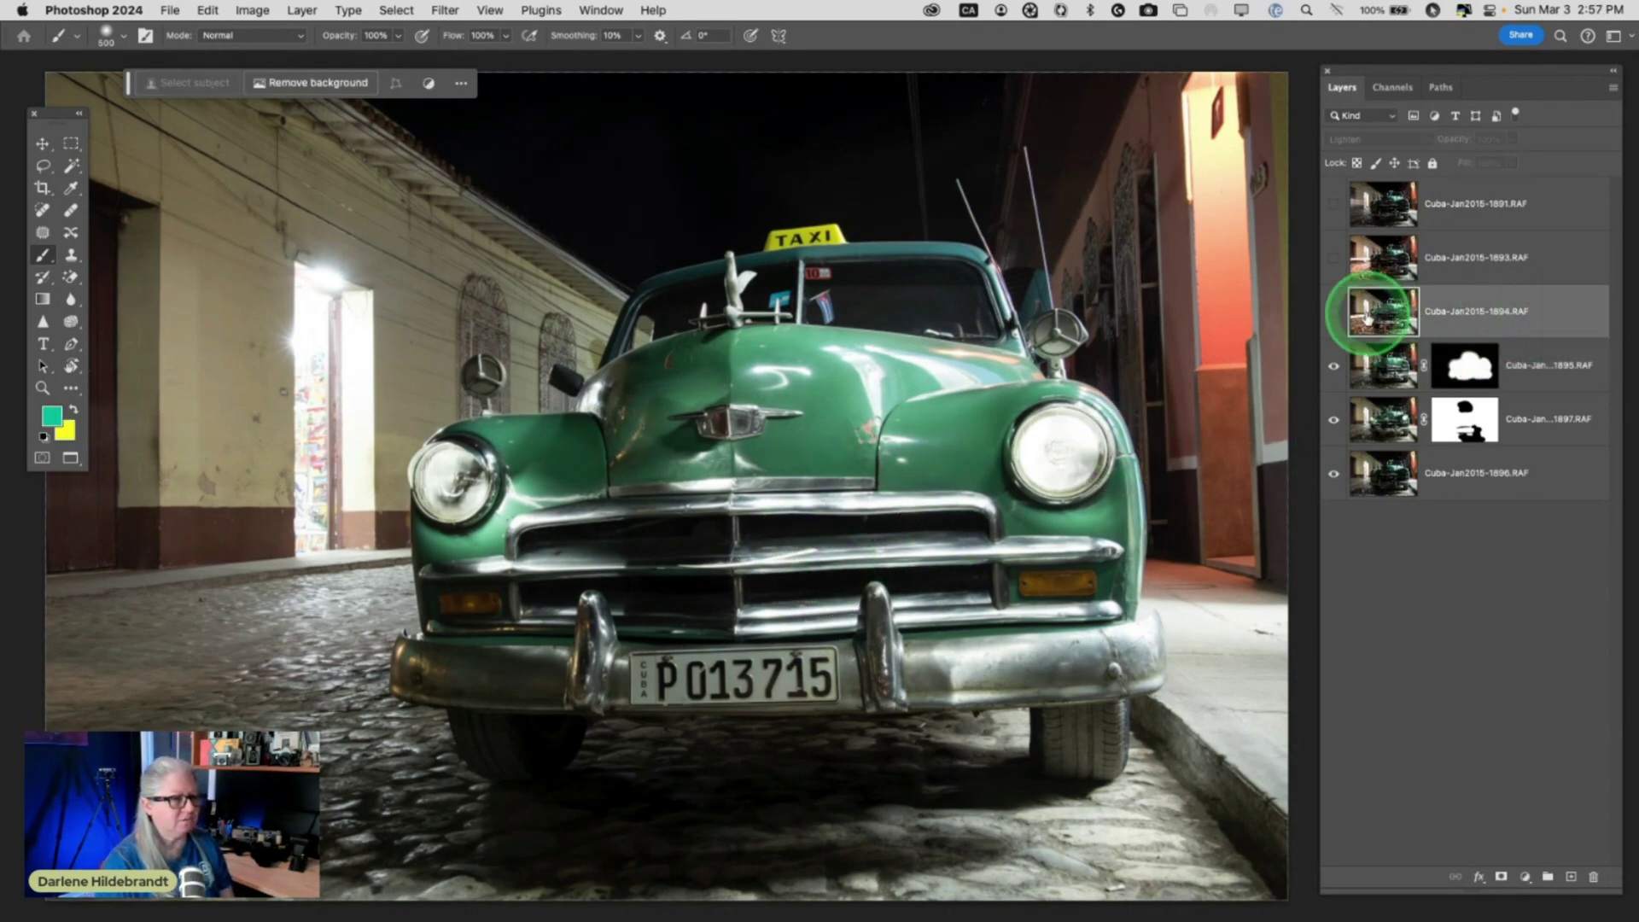
click(1335, 312)
click(1334, 312)
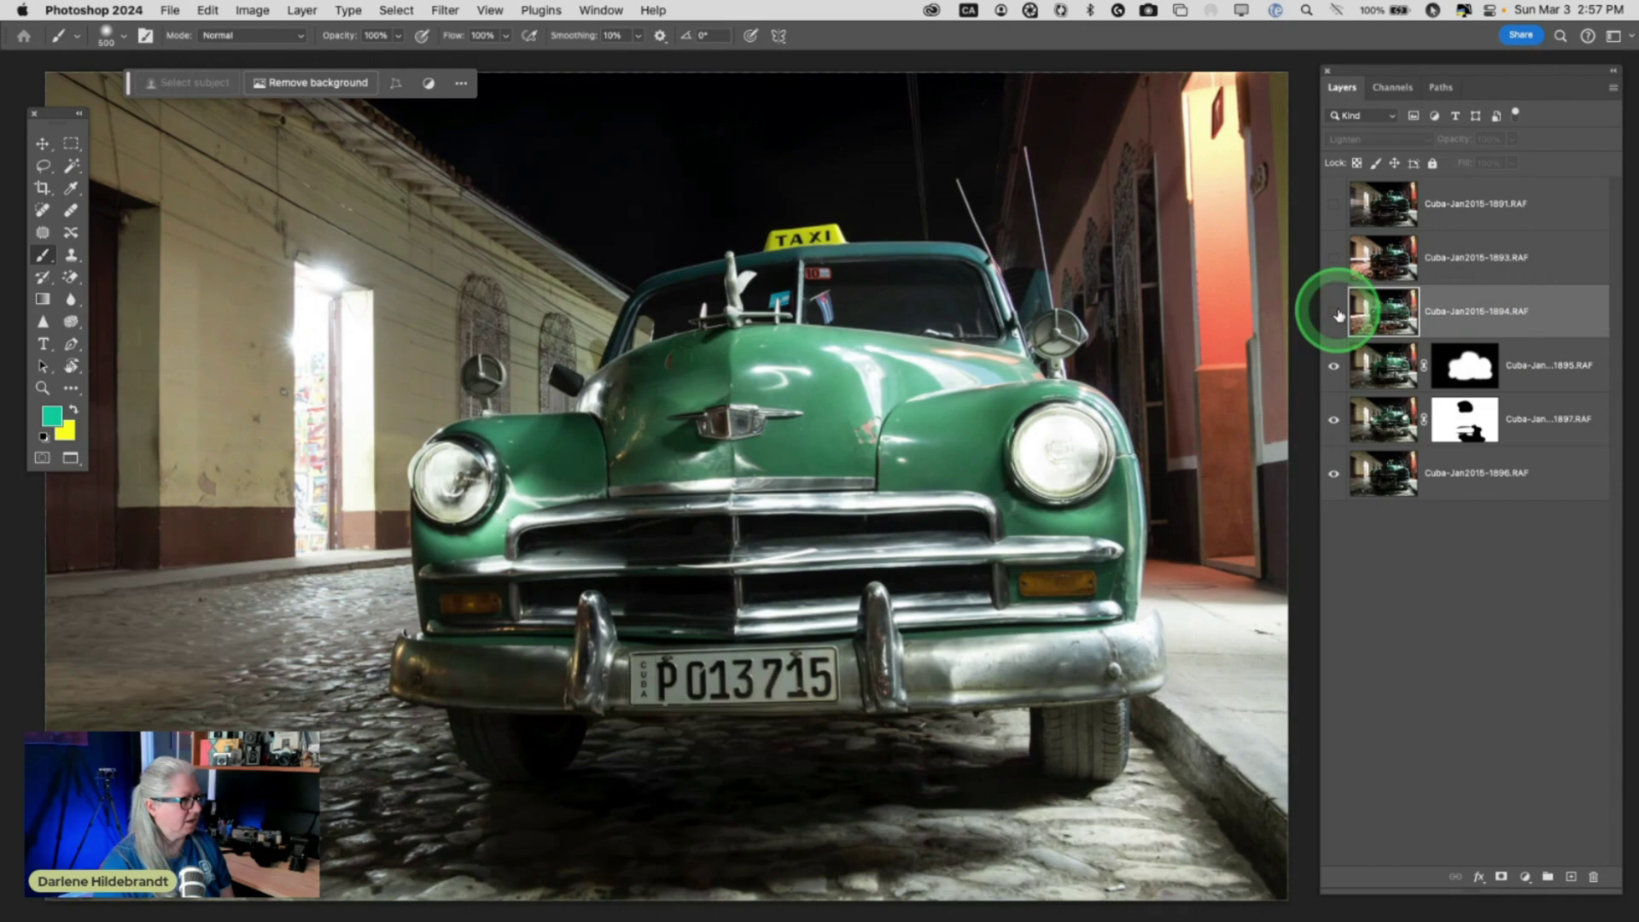
click(1334, 312)
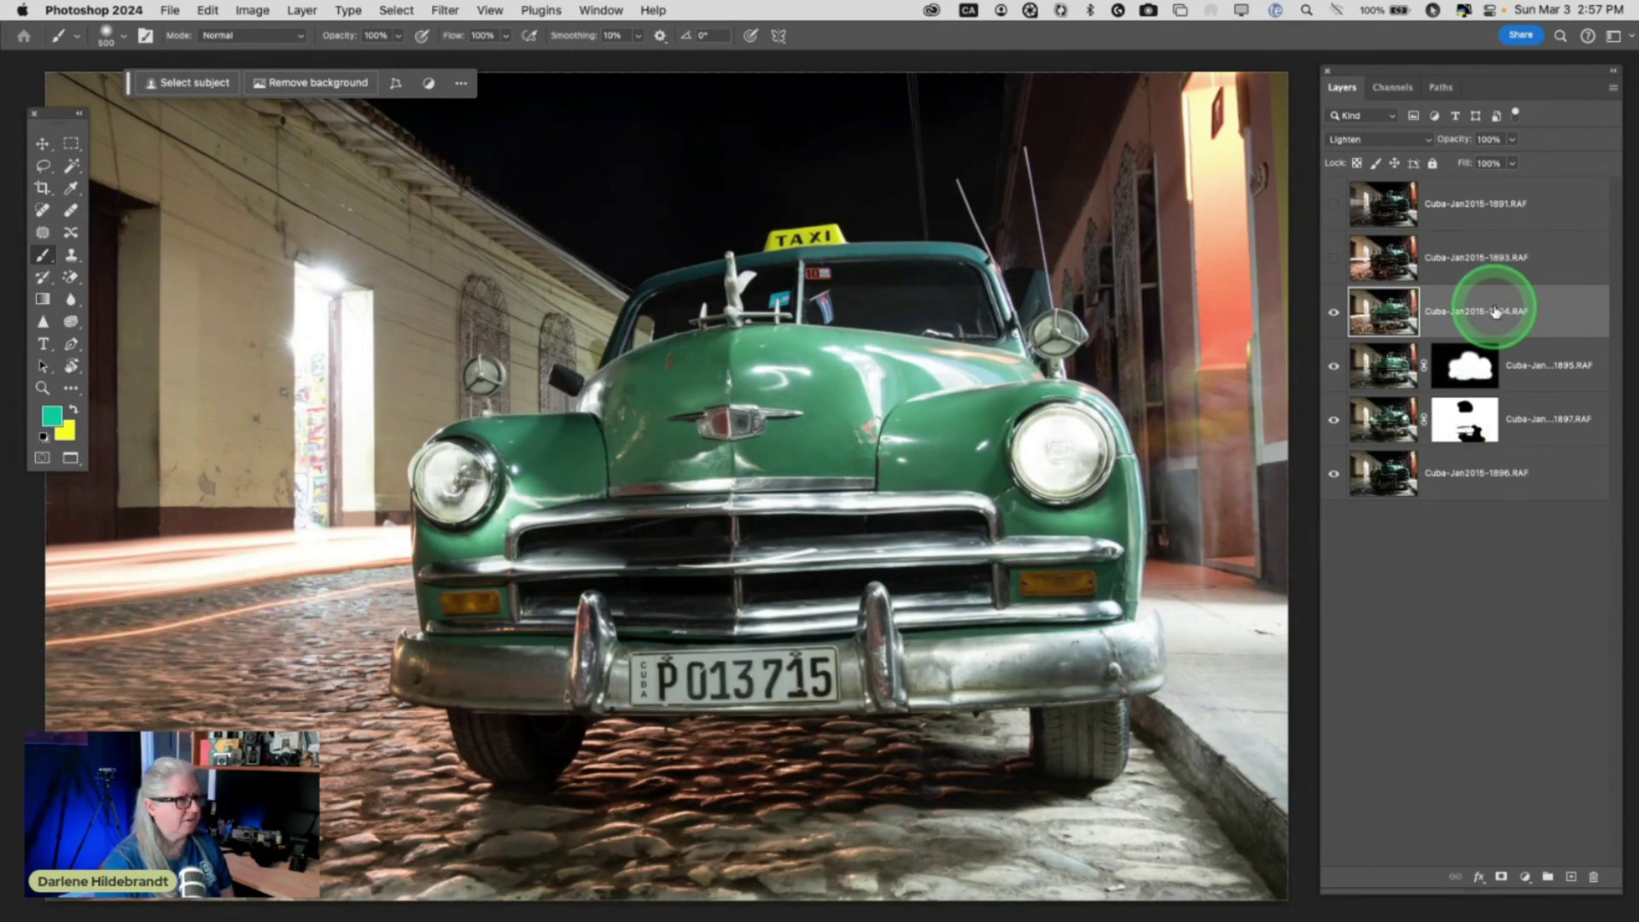
click(1334, 313)
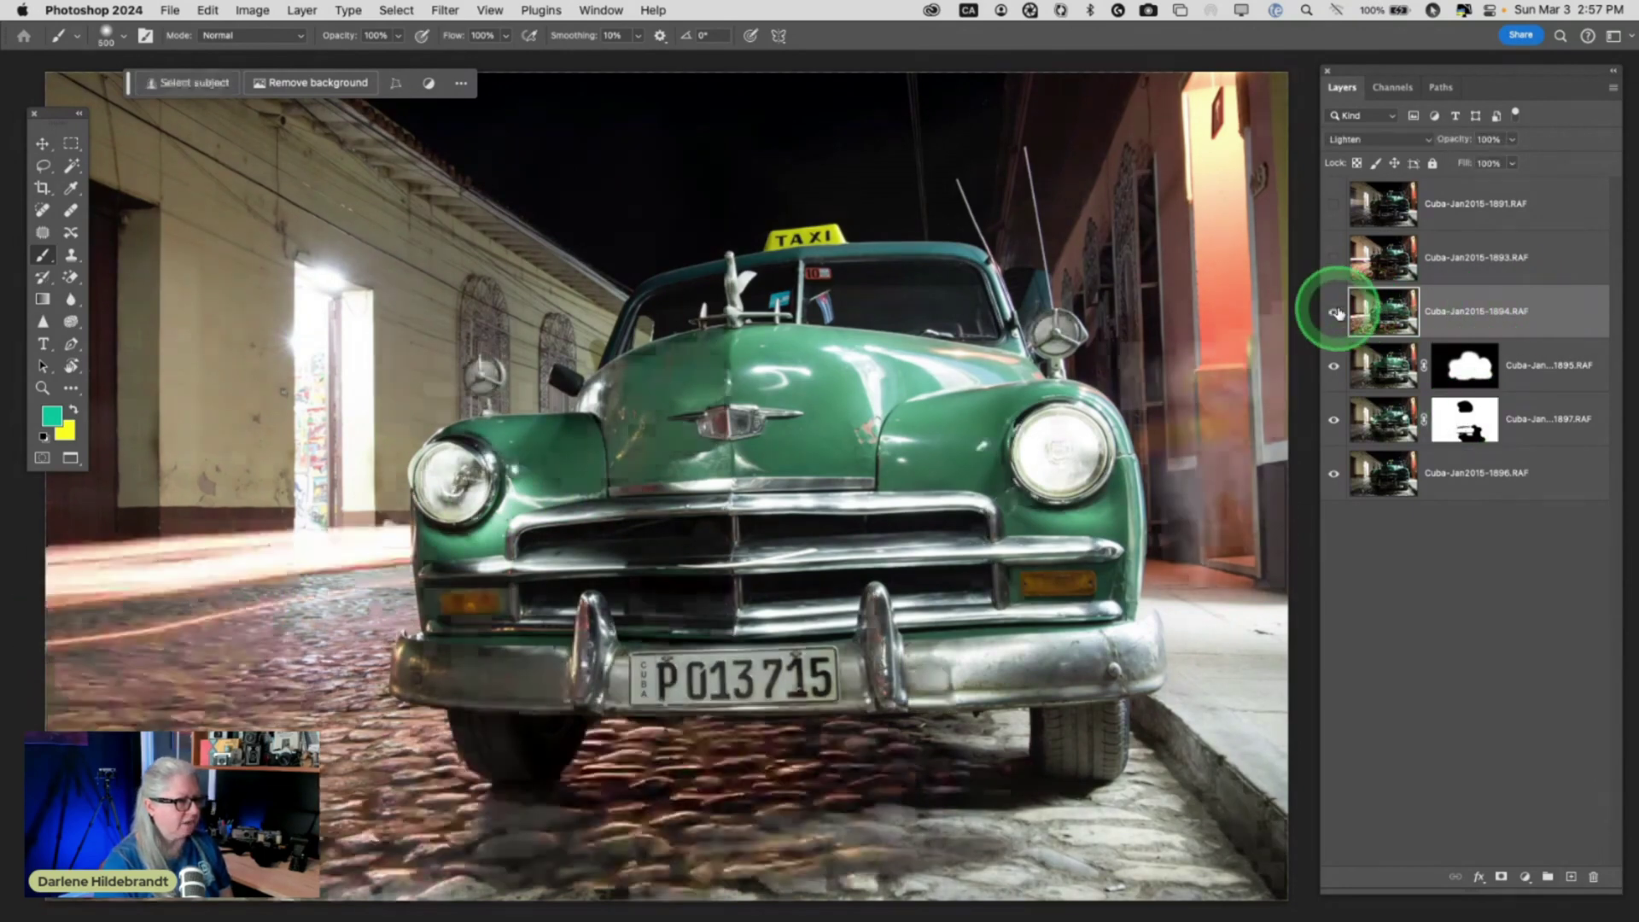
click(1334, 312)
click(1333, 313)
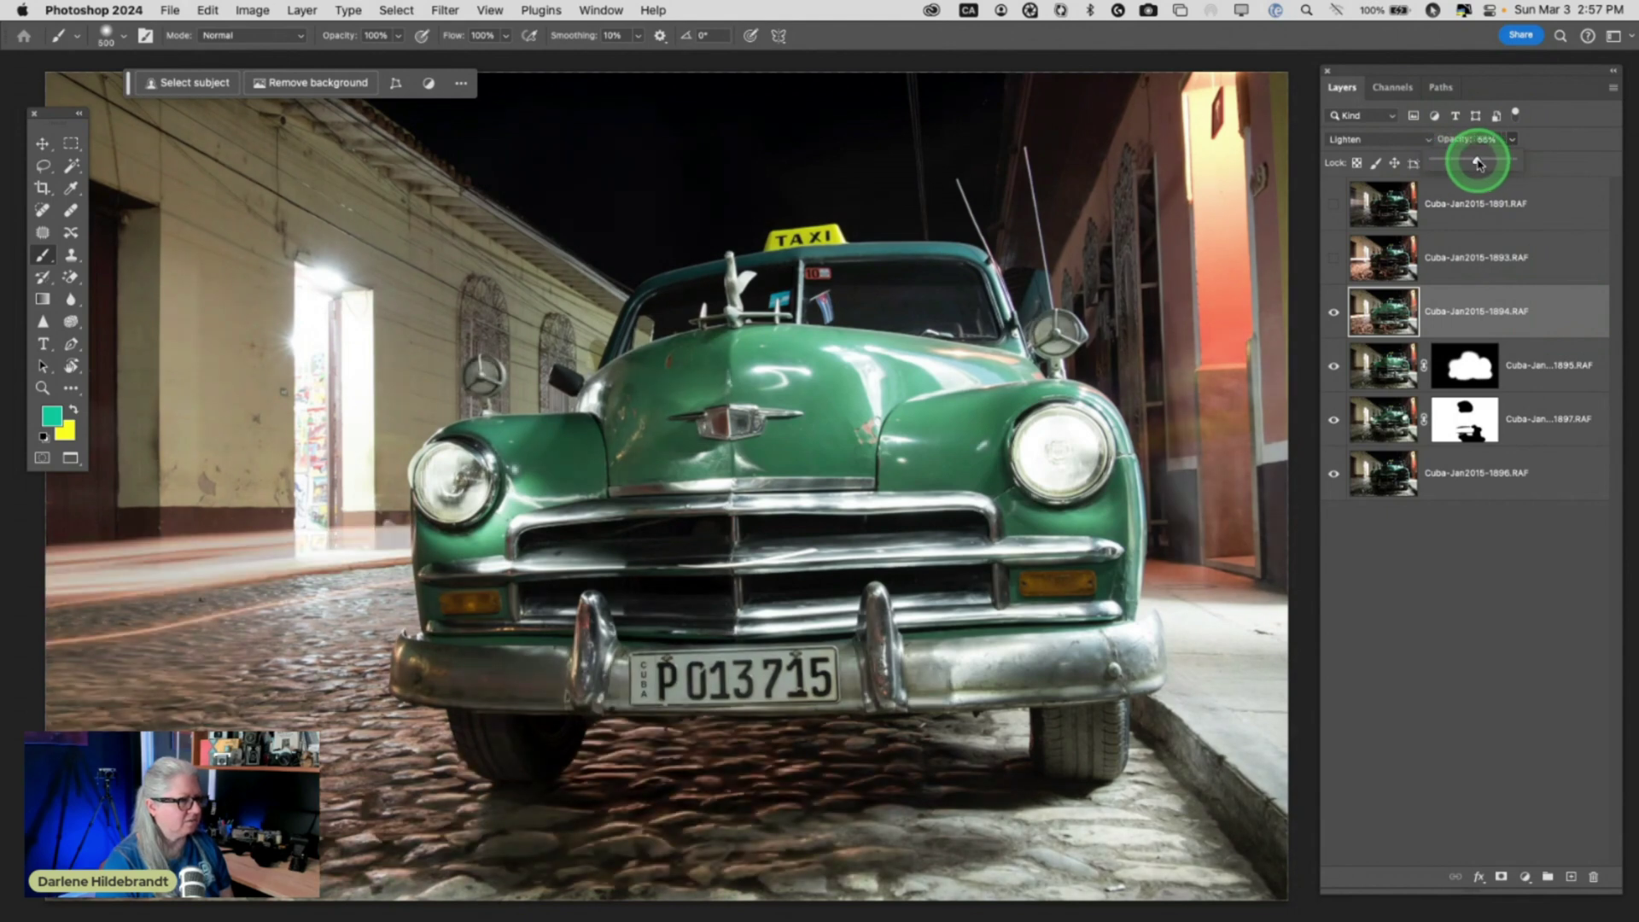
drag(1479, 164, 1513, 164)
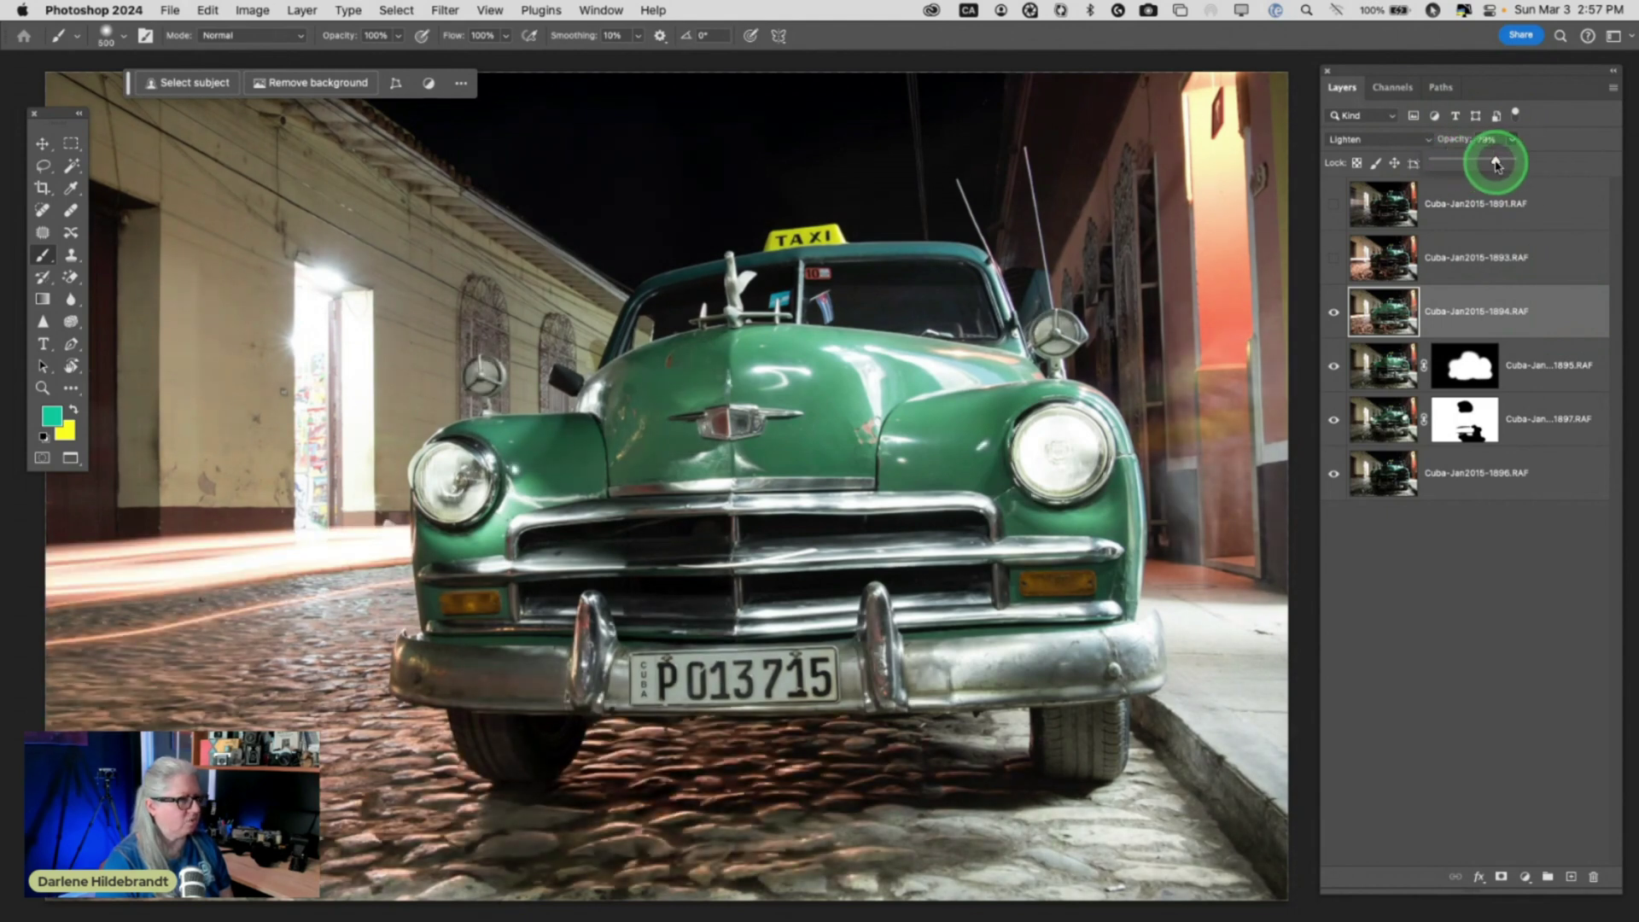
drag(1500, 164, 1496, 164)
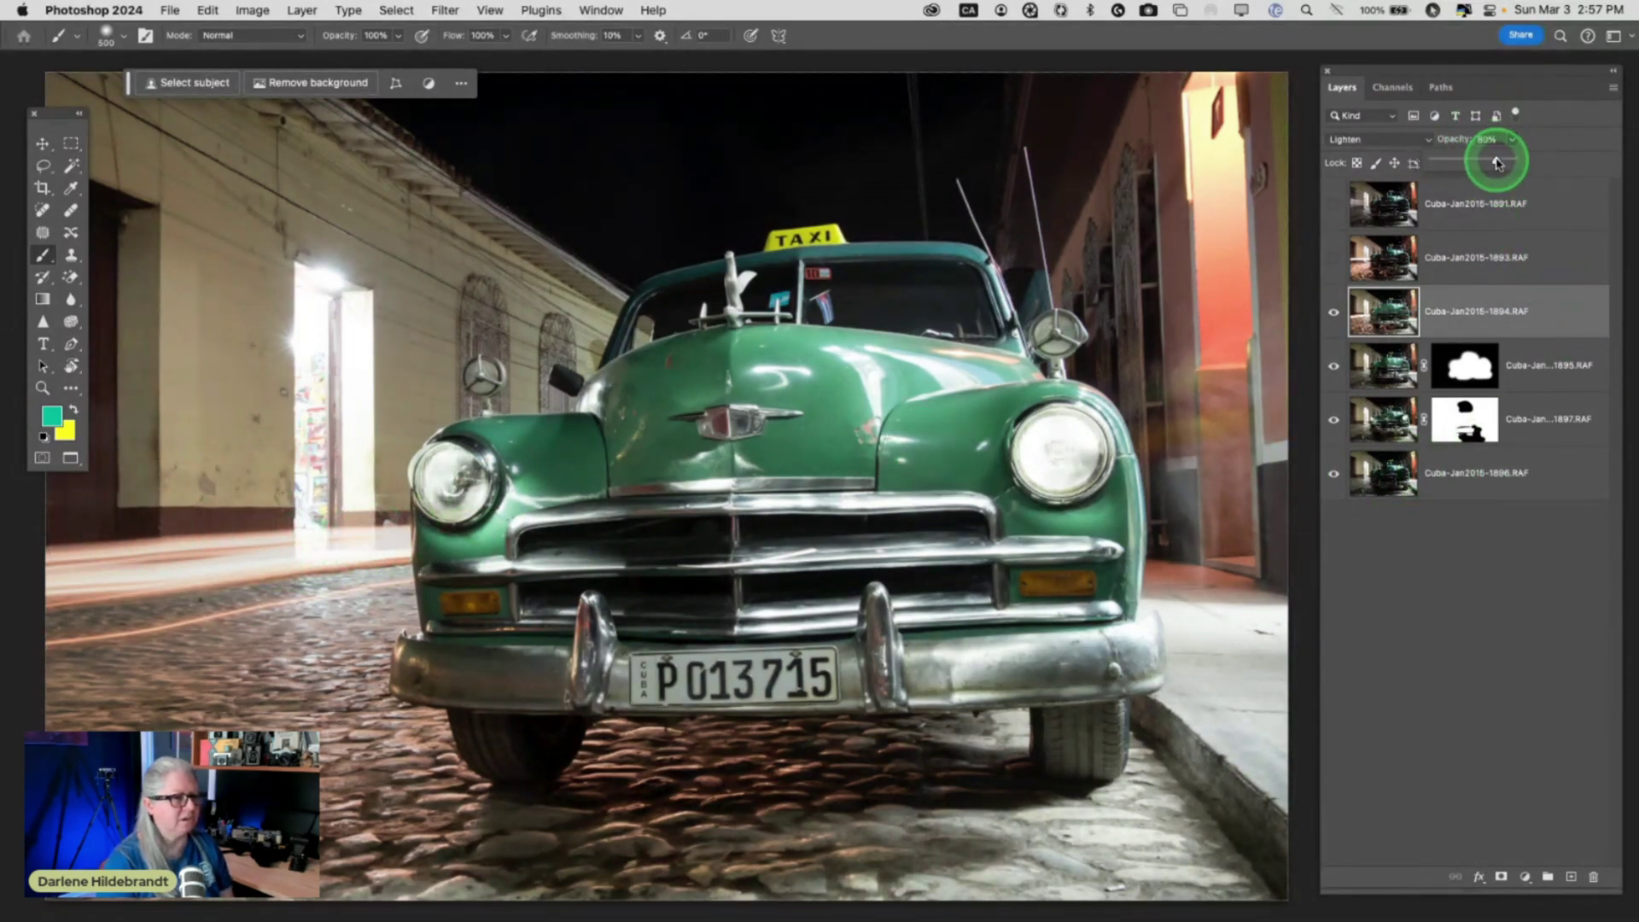
Keep the 1894 layer at 80% opacity, add a white layer mask, and switch the paint colour to black
click(1559, 318)
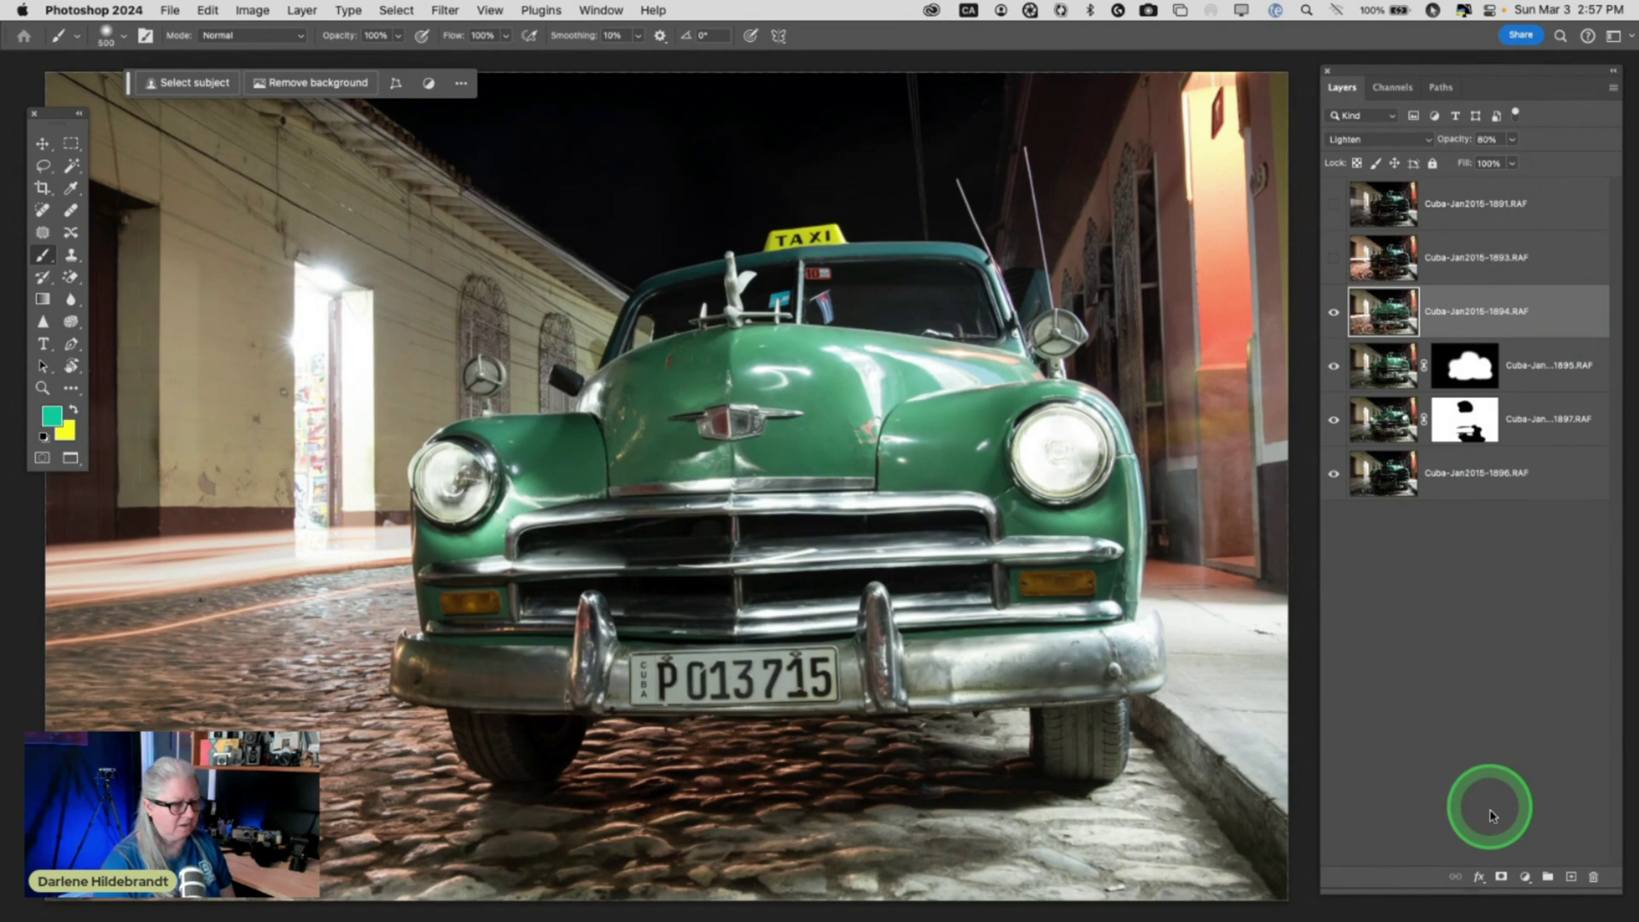
click(1501, 876)
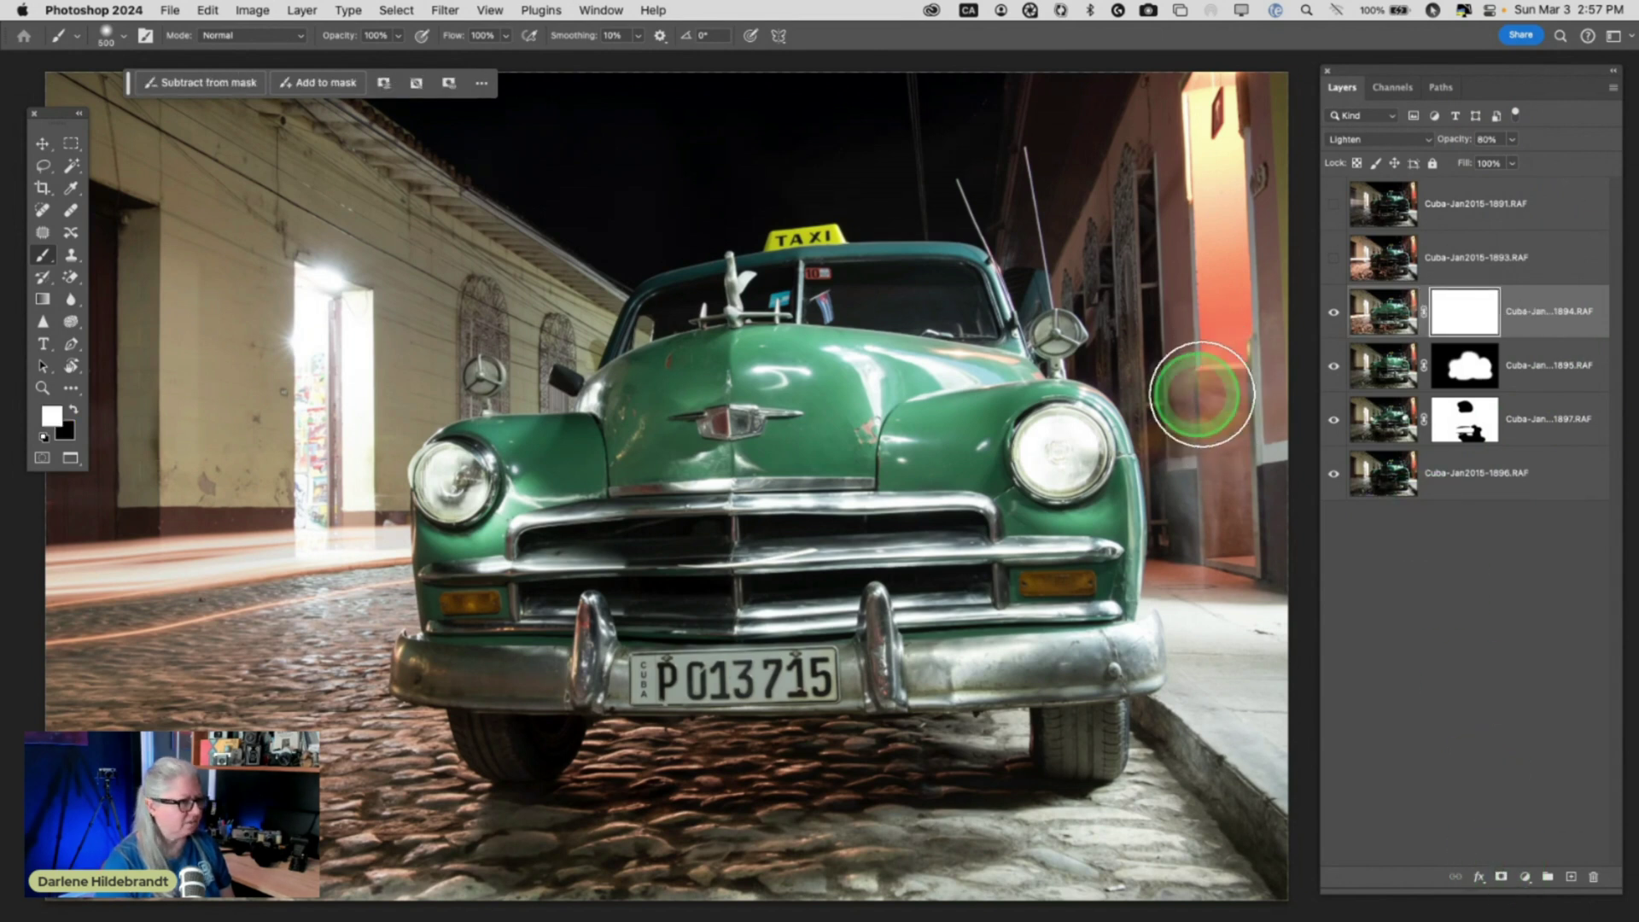
key(x)
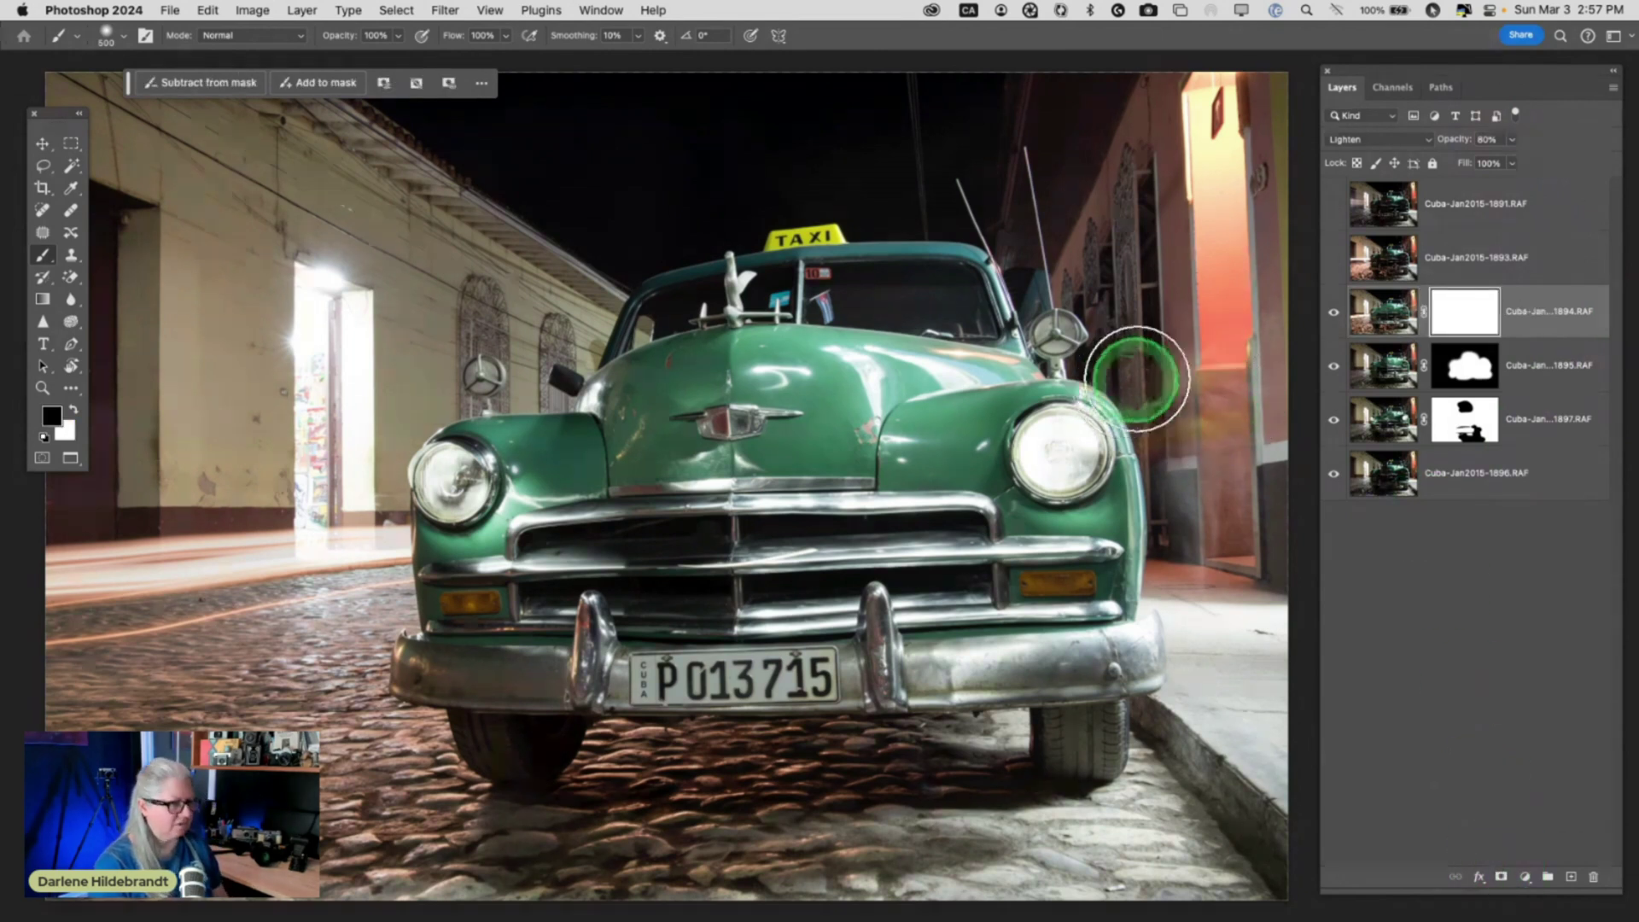
Paint black on the 1894 mask over the right-hand wall and the front and bottom cobblestones
mouse_move(1137, 380)
mouse_down()
mouse_move(1215, 390)
mouse_move(1202, 523)
mouse_move(1249, 485)
mouse_move(1225, 332)
mouse_move(1196, 448)
mouse_move(1204, 514)
mouse_move(1277, 501)
mouse_move(1200, 317)
mouse_move(1102, 275)
mouse_move(1114, 229)
mouse_move(1213, 455)
mouse_move(1207, 541)
mouse_move(1225, 561)
mouse_move(1262, 558)
mouse_up()
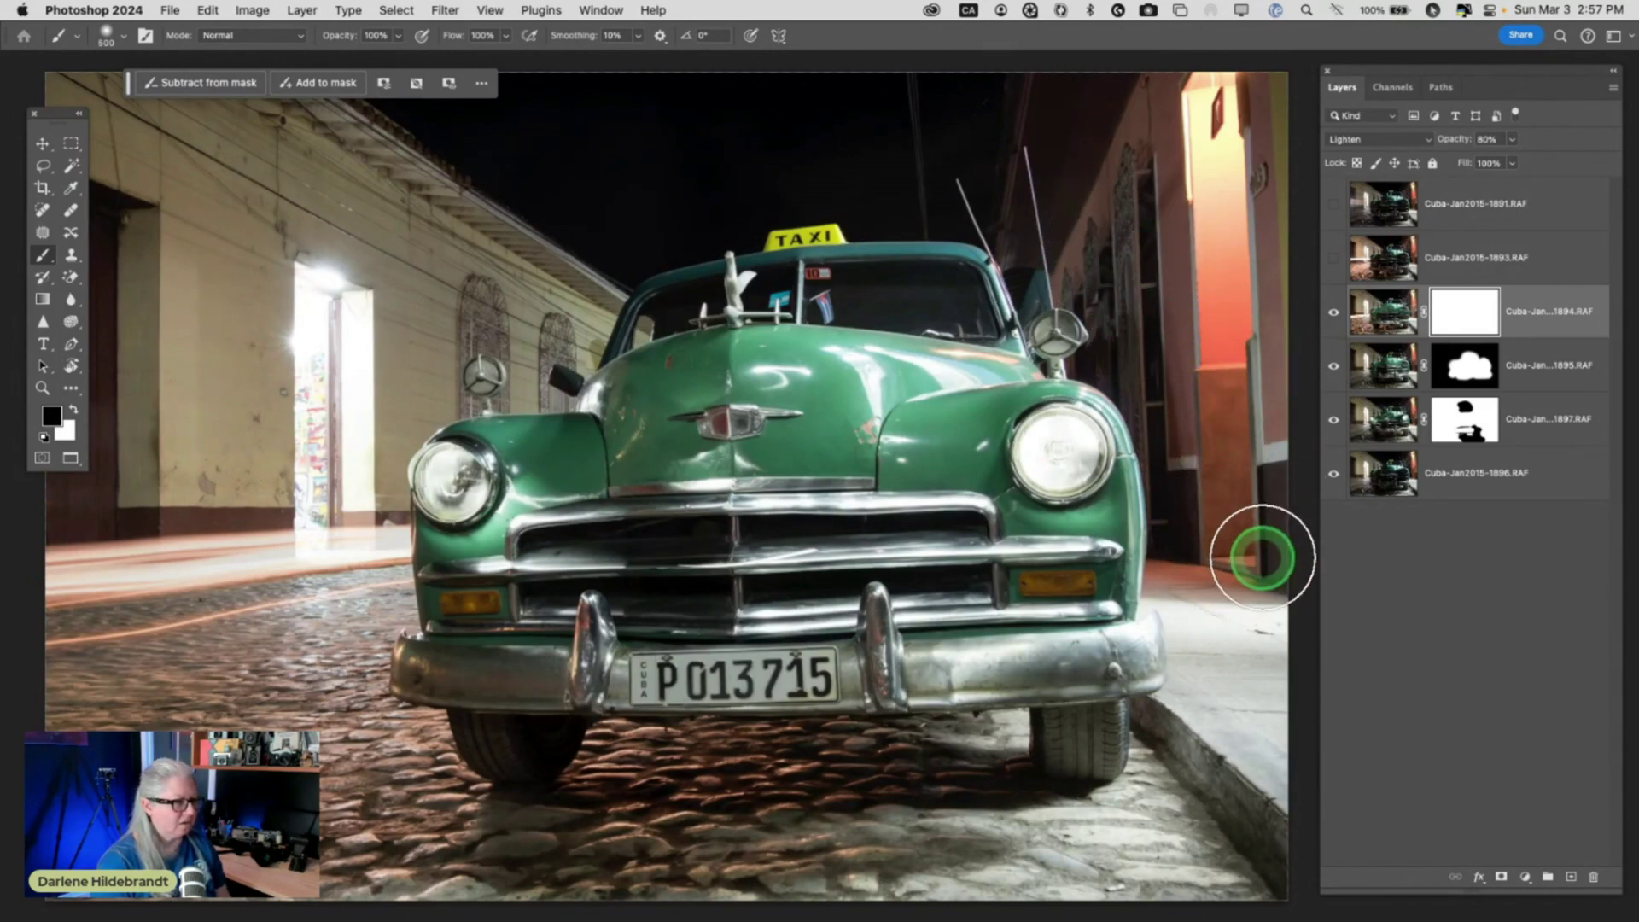
mouse_move(896, 889)
mouse_down()
mouse_move(923, 868)
mouse_move(528, 877)
mouse_move(717, 870)
mouse_up()
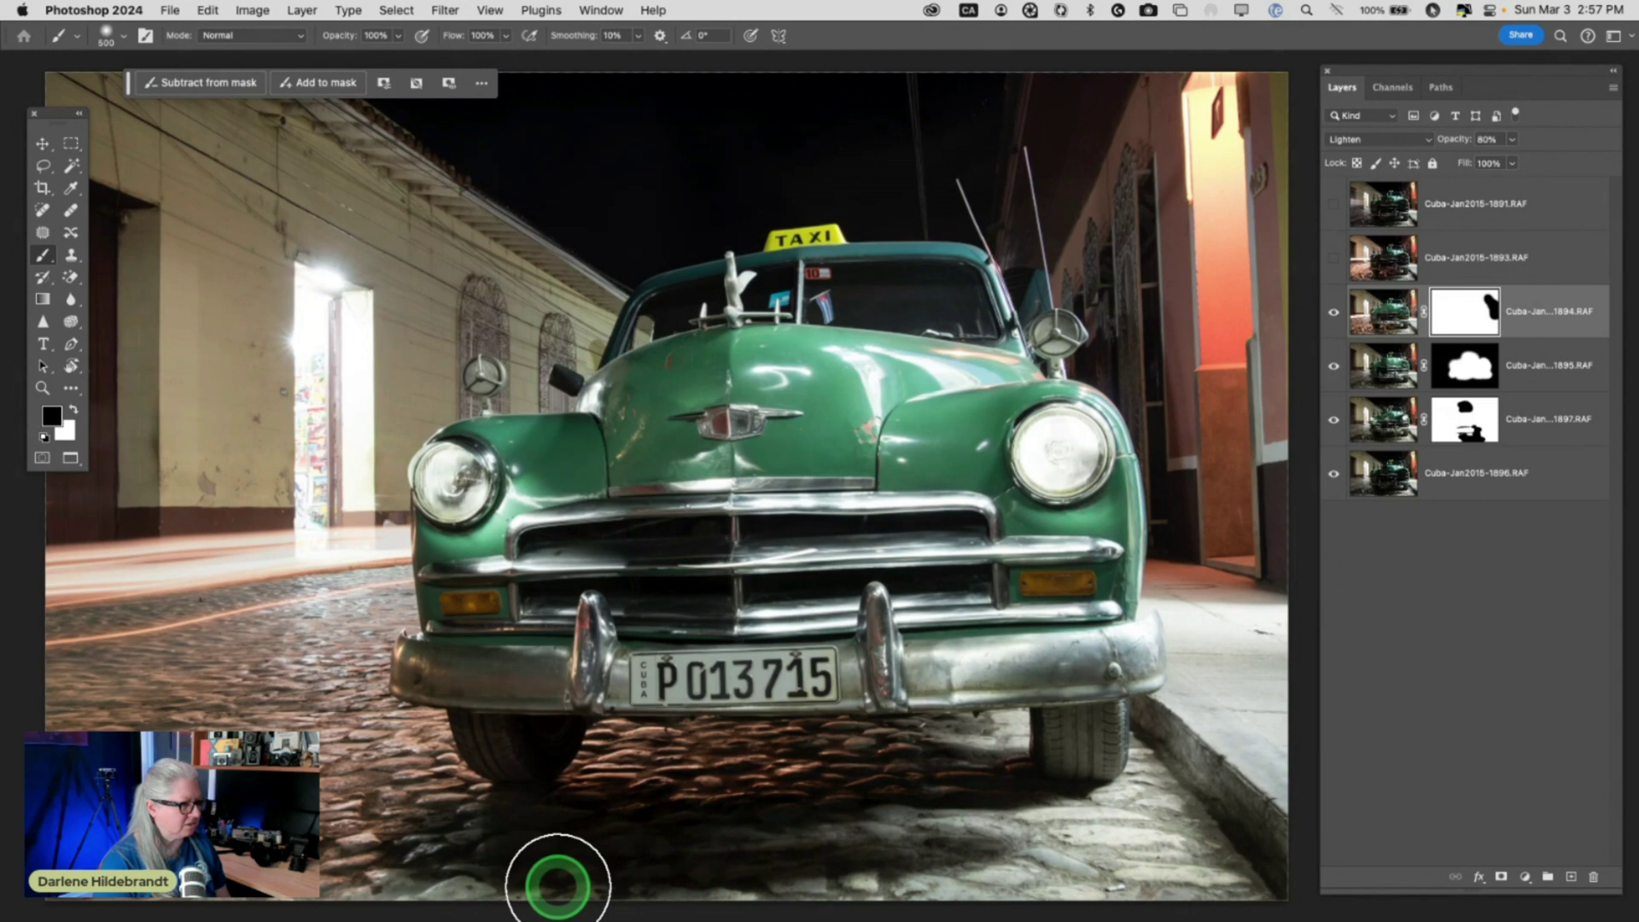
drag(557, 885, 137, 921)
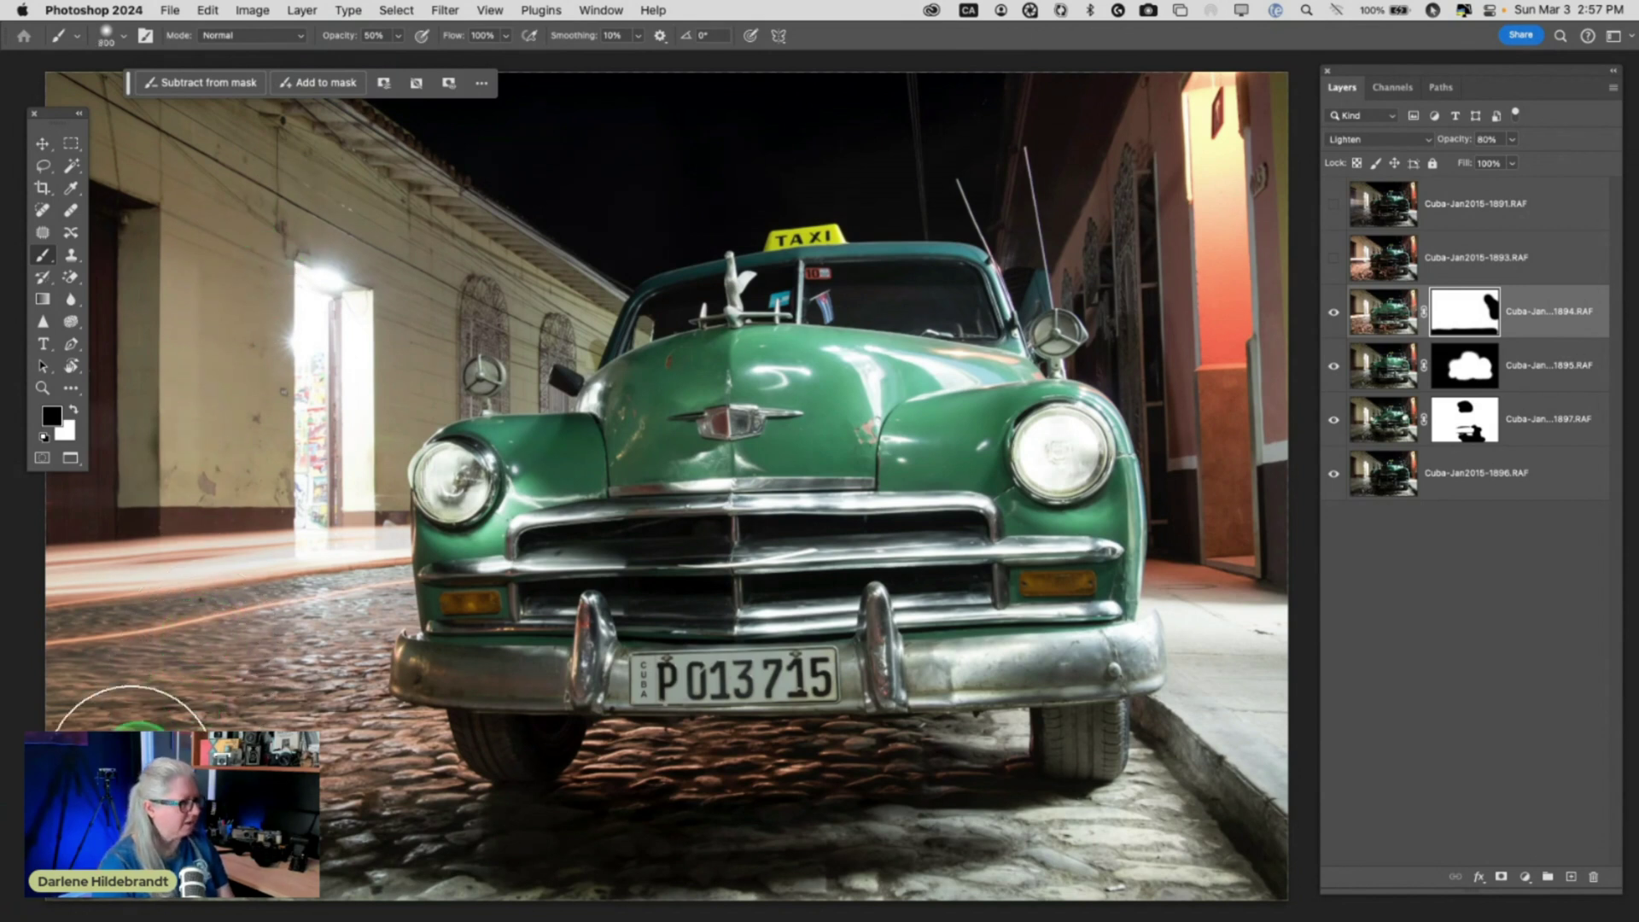
click(220, 732)
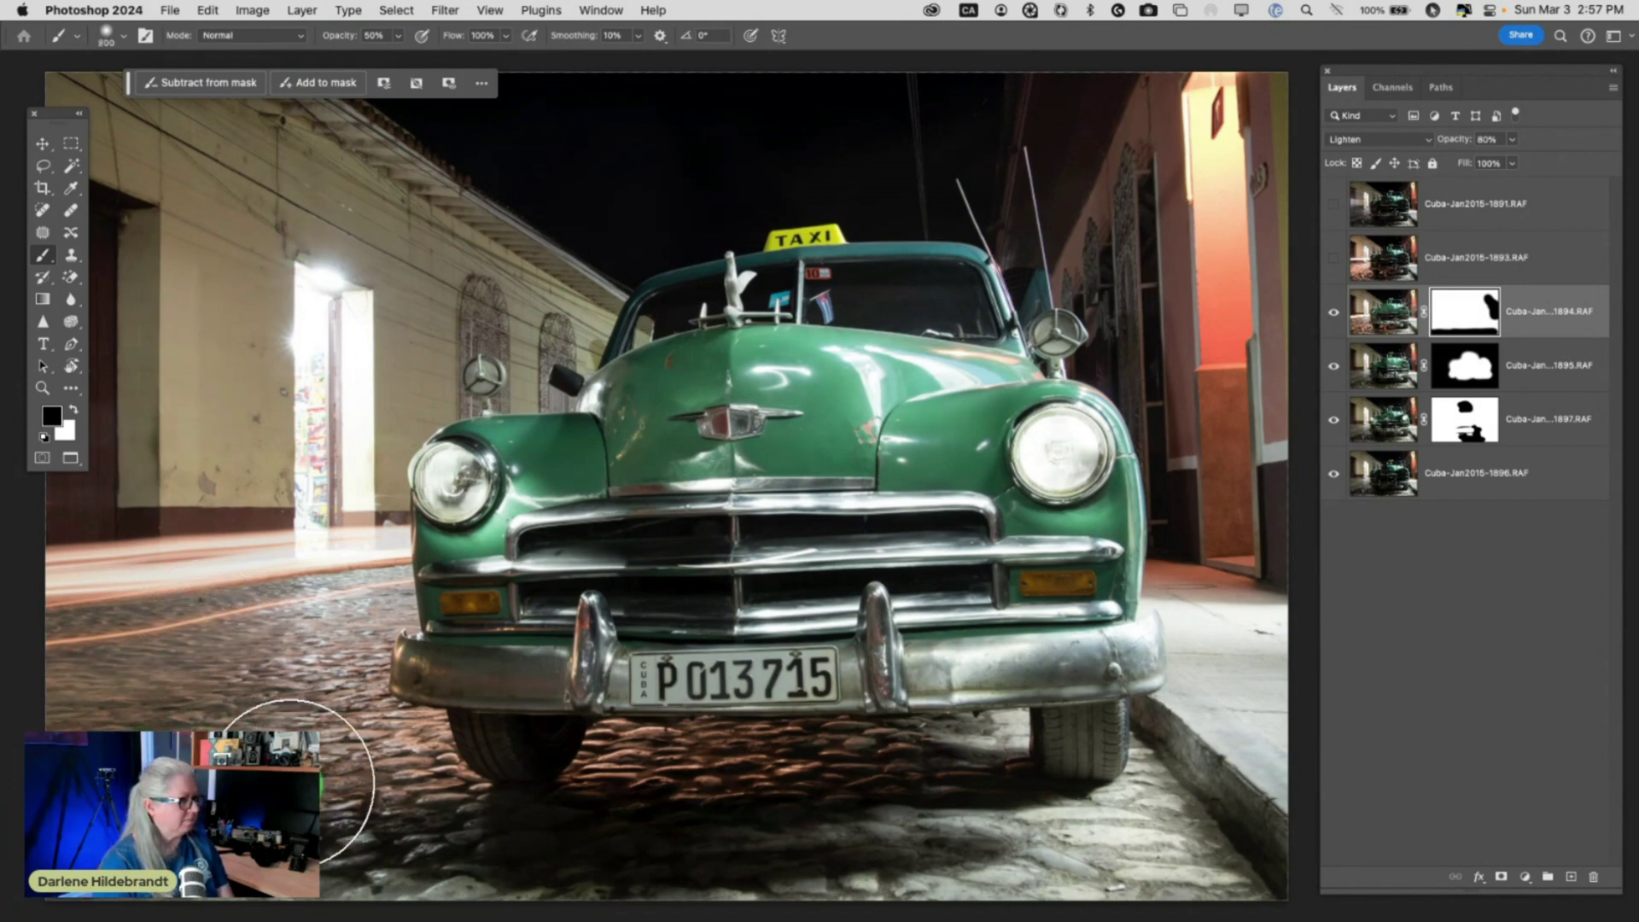
drag(294, 781, 188, 782)
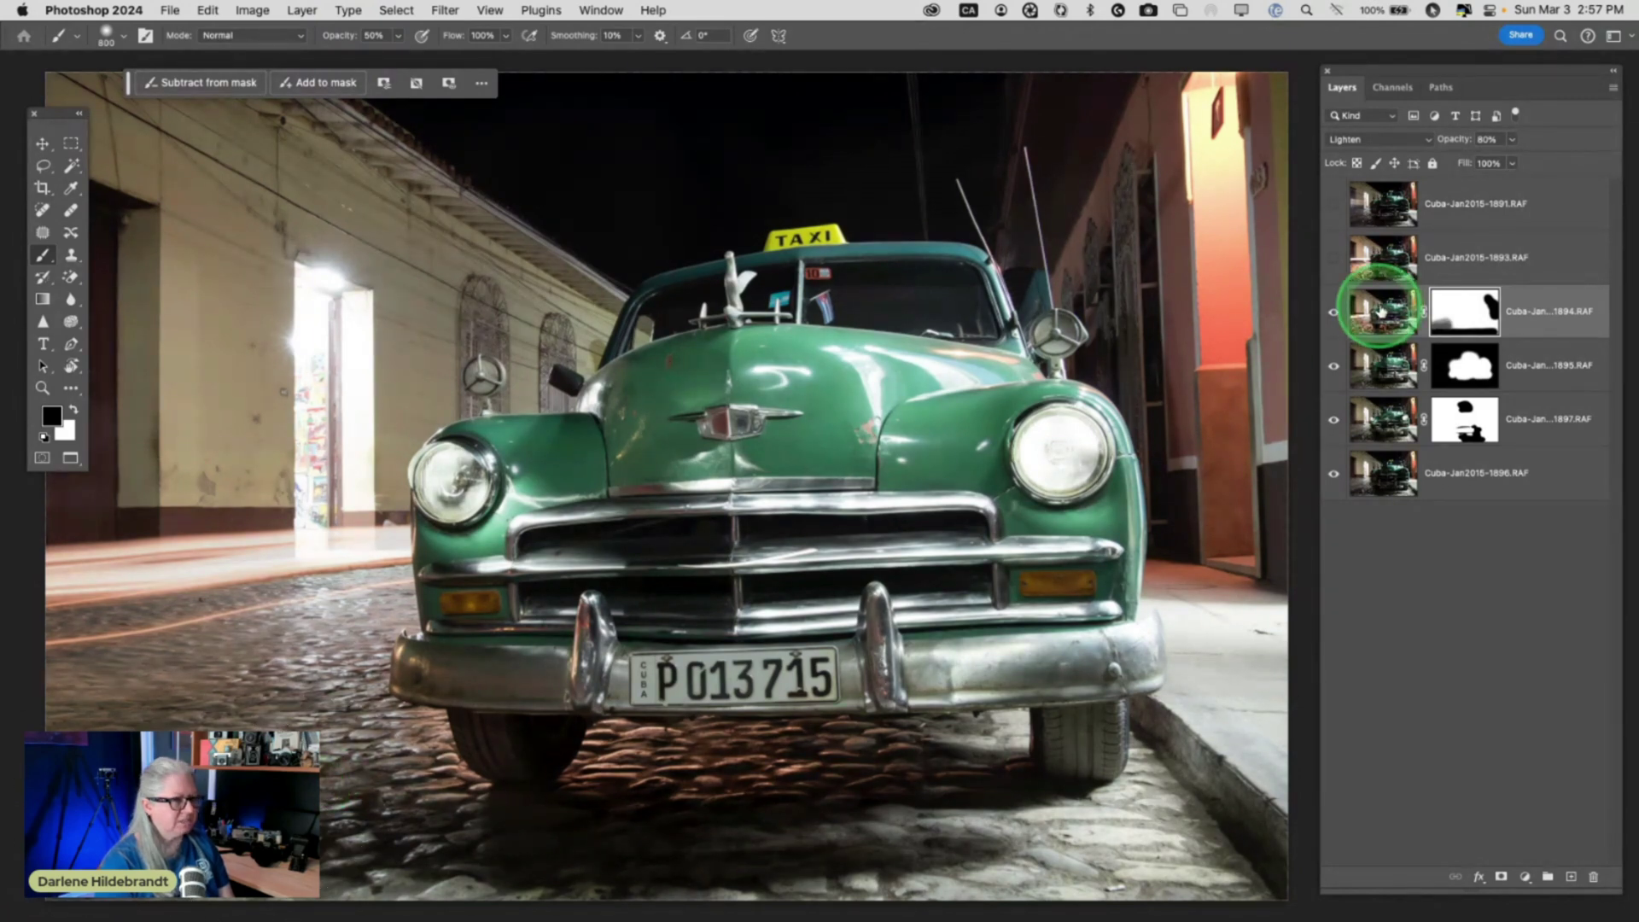
Compare the 1894 layer on and off, and paint black on its mask across the taxi's hood
click(1334, 312)
click(1335, 312)
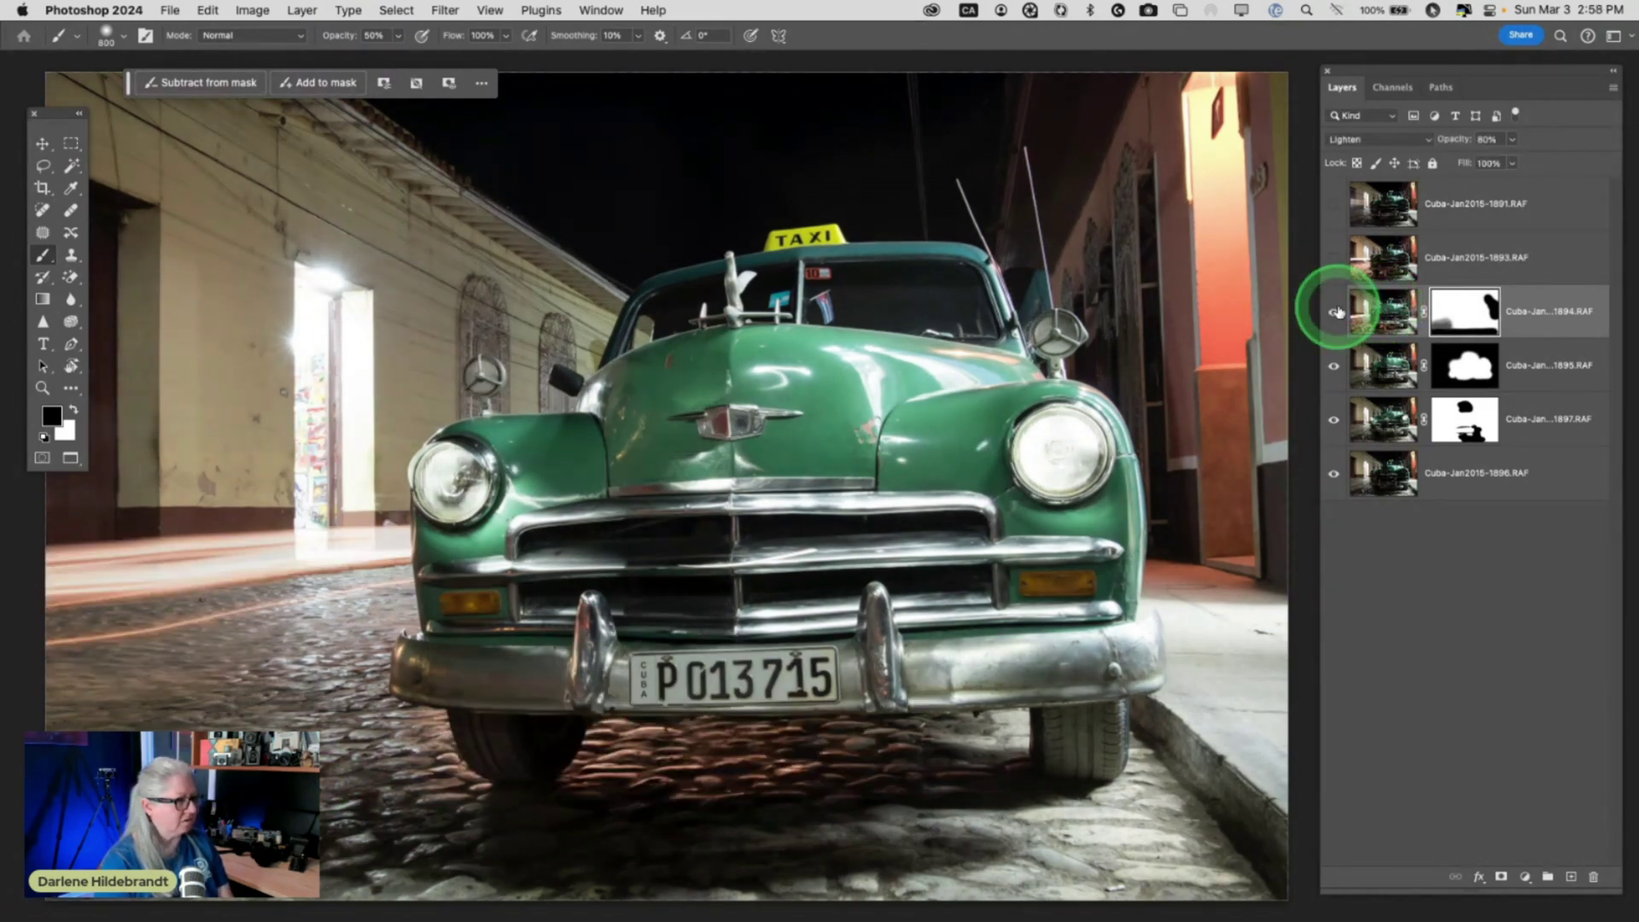
click(1337, 313)
click(1336, 313)
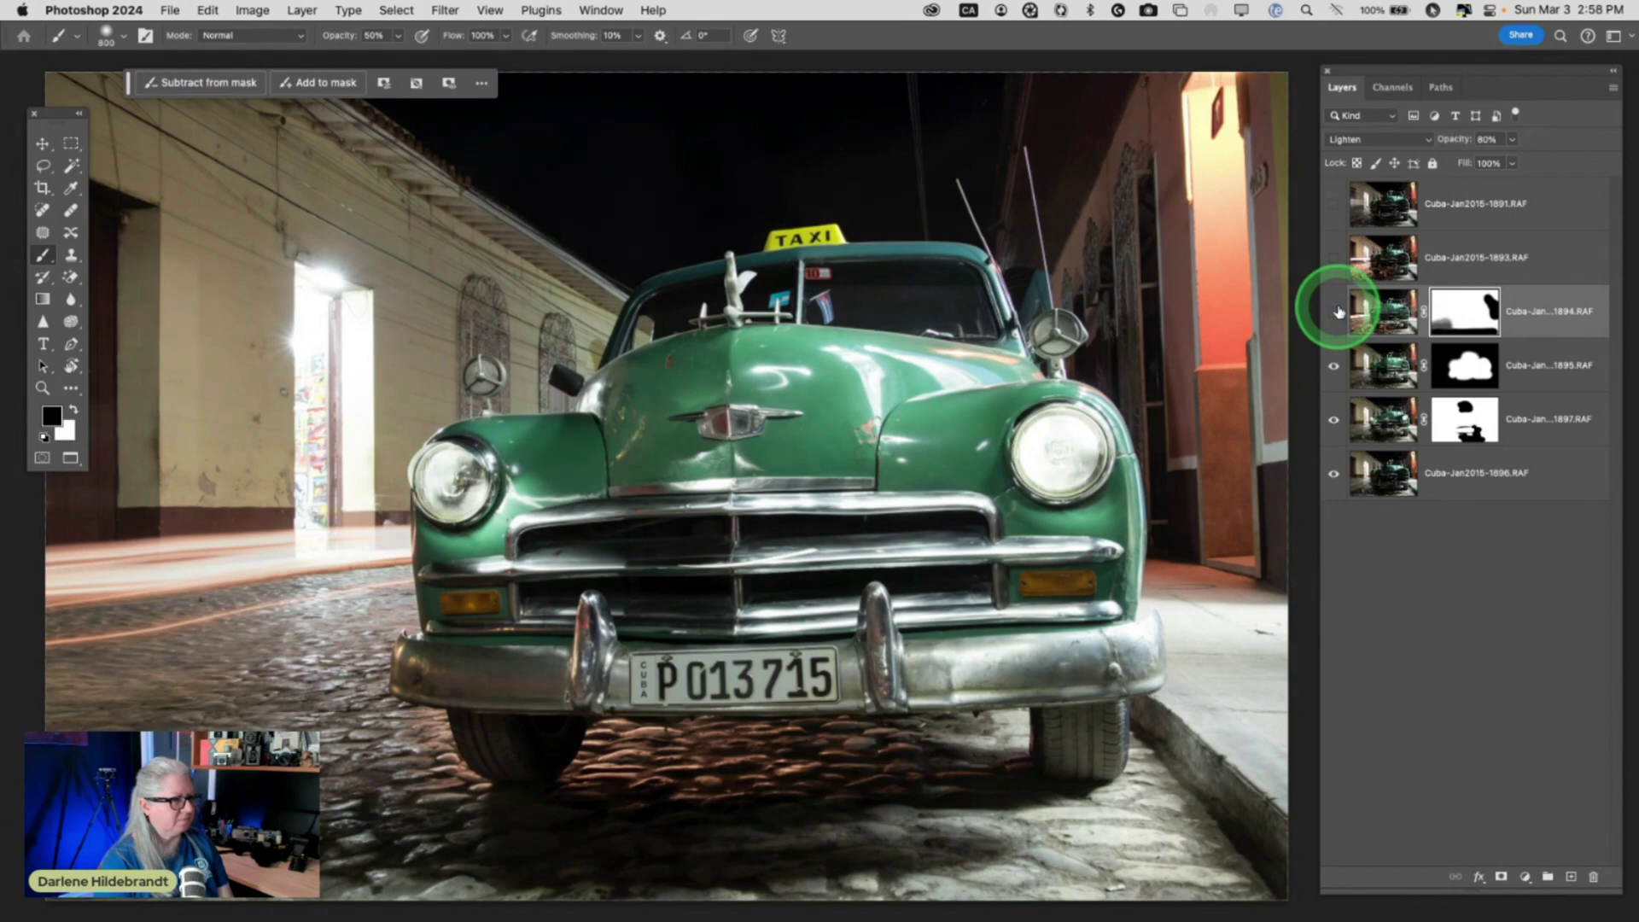
click(1335, 313)
click(1337, 313)
mouse_move(858, 410)
mouse_down()
mouse_move(667, 431)
mouse_move(734, 368)
mouse_move(635, 439)
mouse_move(814, 417)
mouse_move(999, 464)
mouse_move(984, 451)
mouse_move(975, 465)
mouse_move(991, 451)
mouse_move(707, 469)
mouse_move(724, 408)
mouse_move(565, 443)
mouse_move(505, 554)
mouse_move(494, 519)
mouse_move(486, 530)
mouse_move(484, 591)
mouse_move(525, 624)
mouse_move(1065, 612)
mouse_move(775, 613)
mouse_move(990, 490)
mouse_move(1006, 424)
mouse_move(821, 365)
mouse_move(884, 381)
mouse_move(693, 403)
mouse_move(667, 470)
mouse_move(624, 406)
mouse_move(597, 504)
mouse_up()
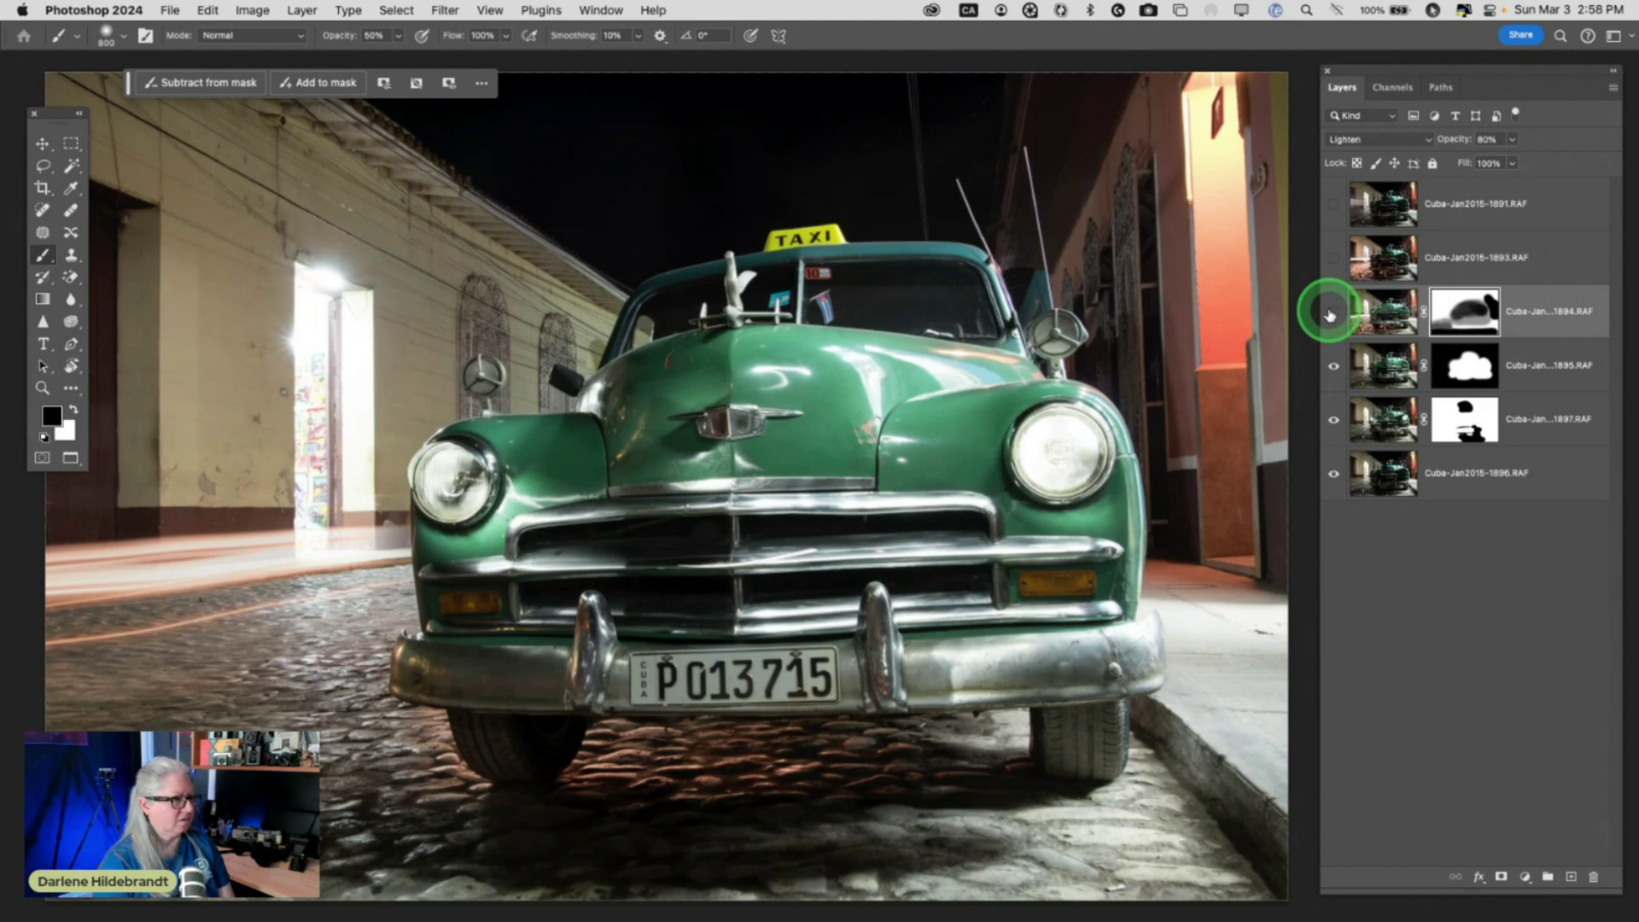
click(1331, 314)
click(1330, 315)
click(1329, 315)
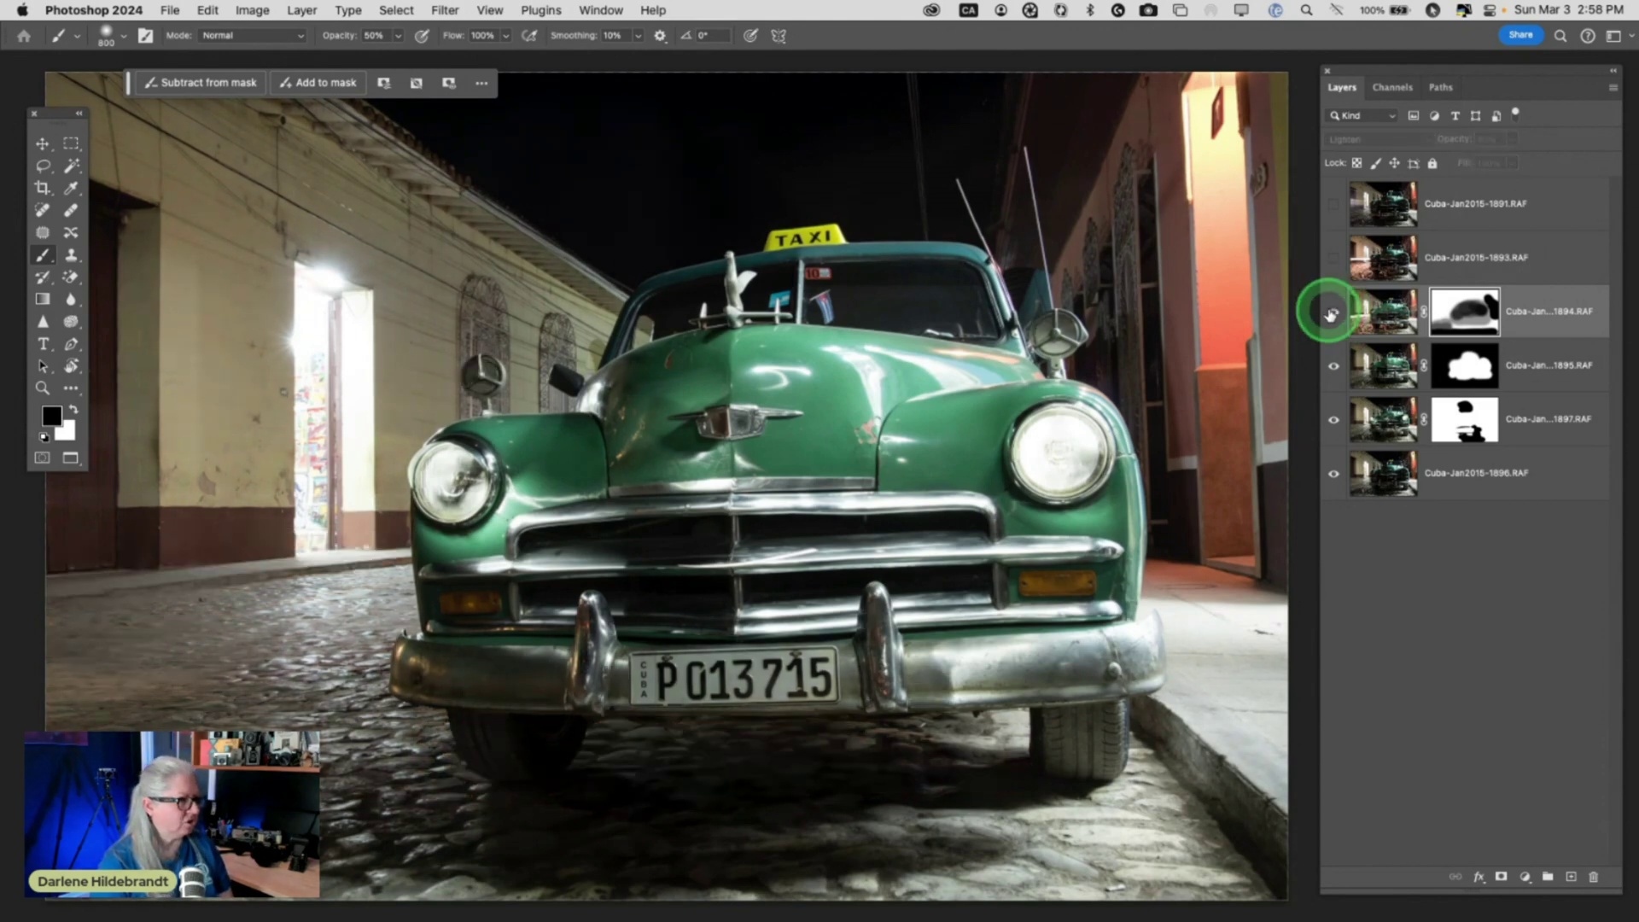
click(1329, 315)
Paint black on the 1894 mask over the left fender, the grille up to the emblem, and the bumper's right end
click(503, 350)
mouse_move(503, 350)
mouse_down()
mouse_move(476, 390)
mouse_move(485, 549)
mouse_move(596, 518)
mouse_up()
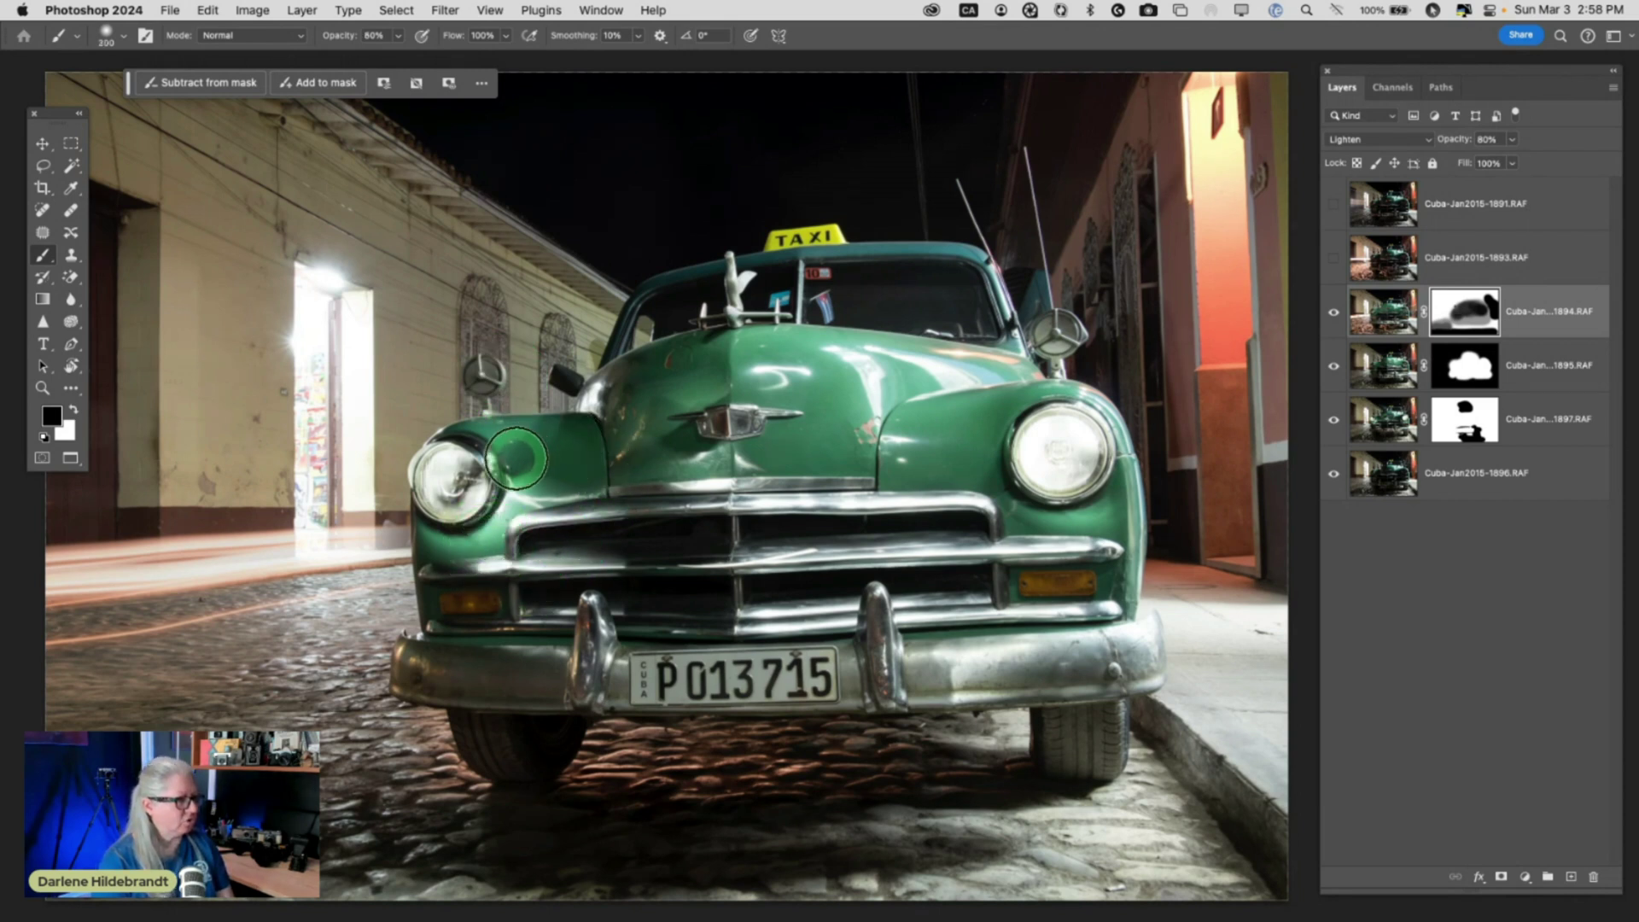
mouse_move(487, 669)
mouse_down()
mouse_move(596, 594)
mouse_move(617, 493)
mouse_move(751, 426)
mouse_up()
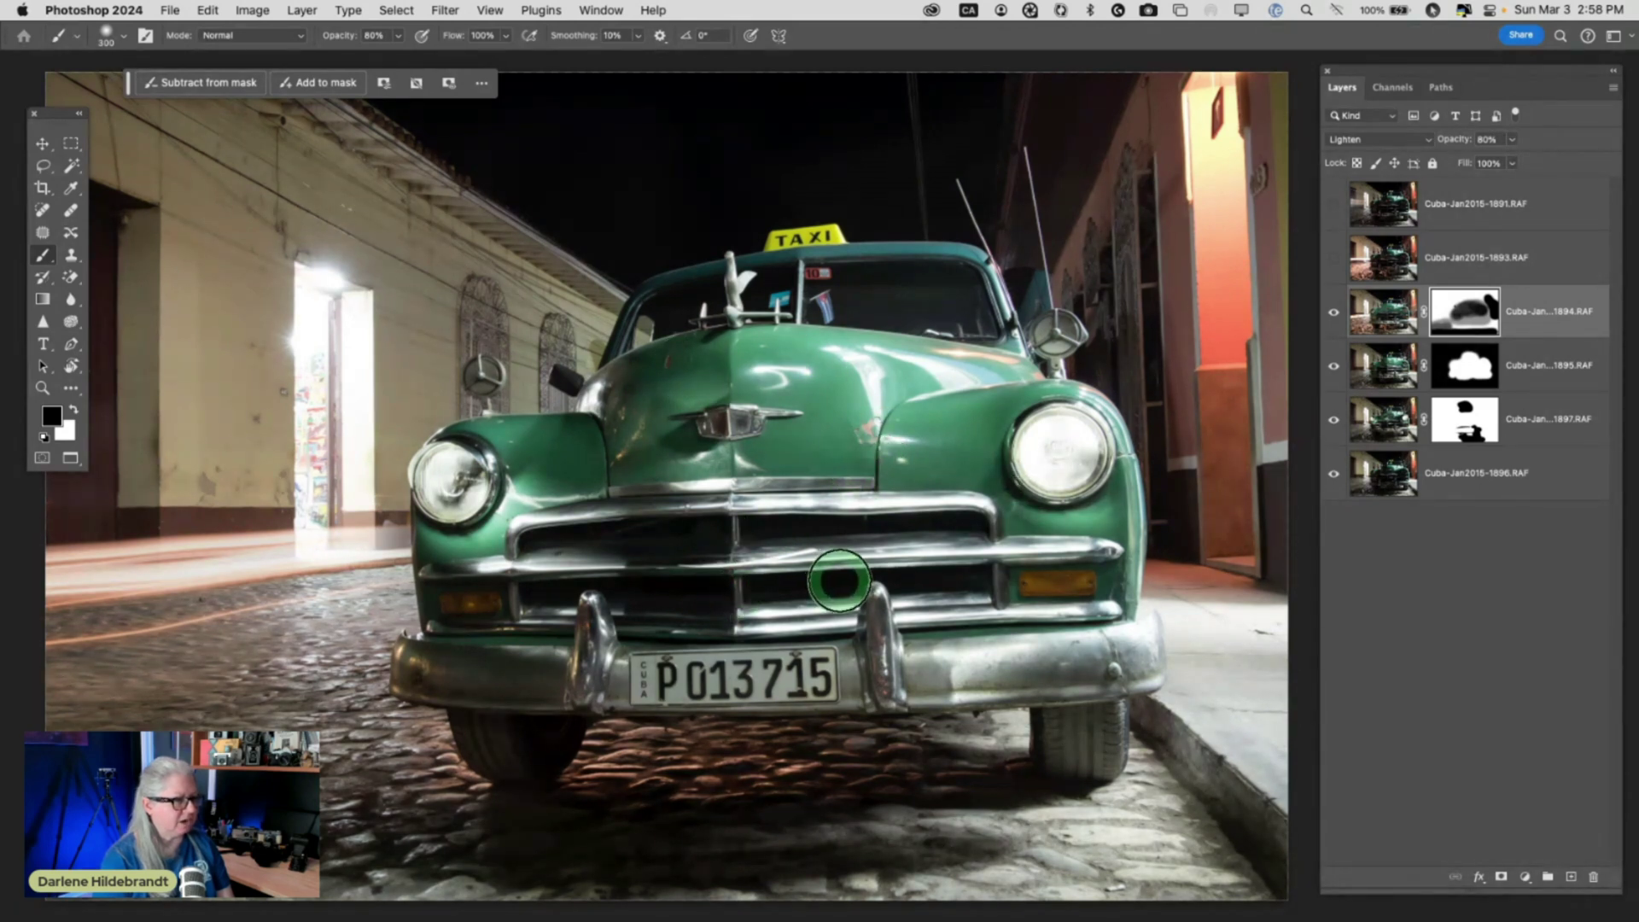
drag(1089, 646, 996, 605)
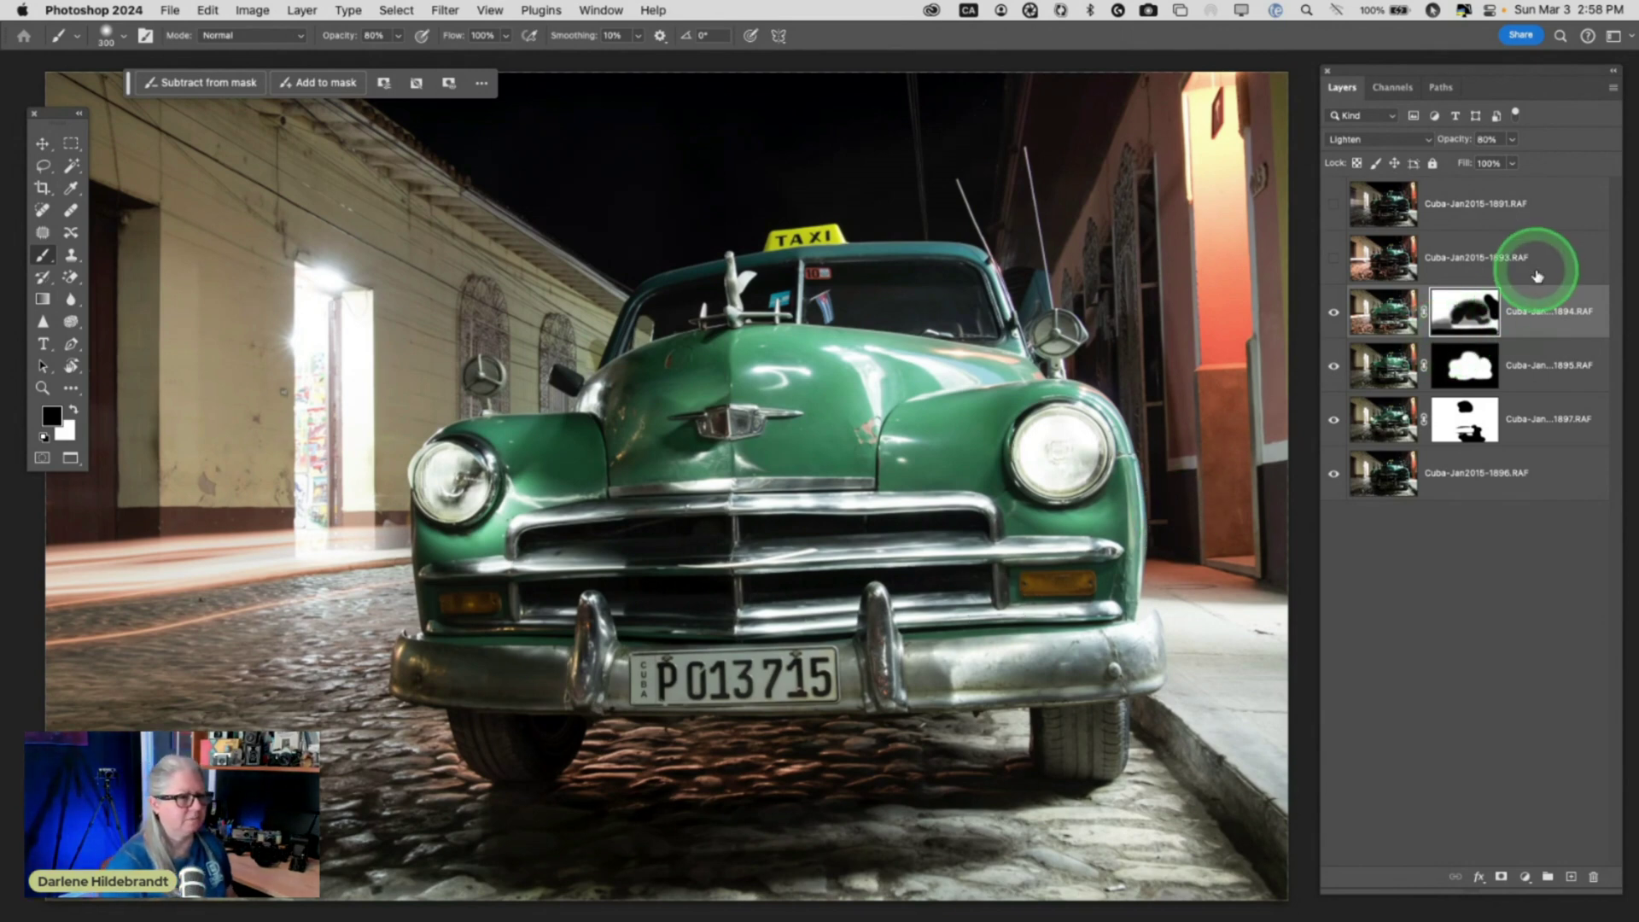
Show the Cuba-Jan2015-1893 layer, compare it on and off, and lower its opacity to 64%
click(1502, 259)
click(1335, 258)
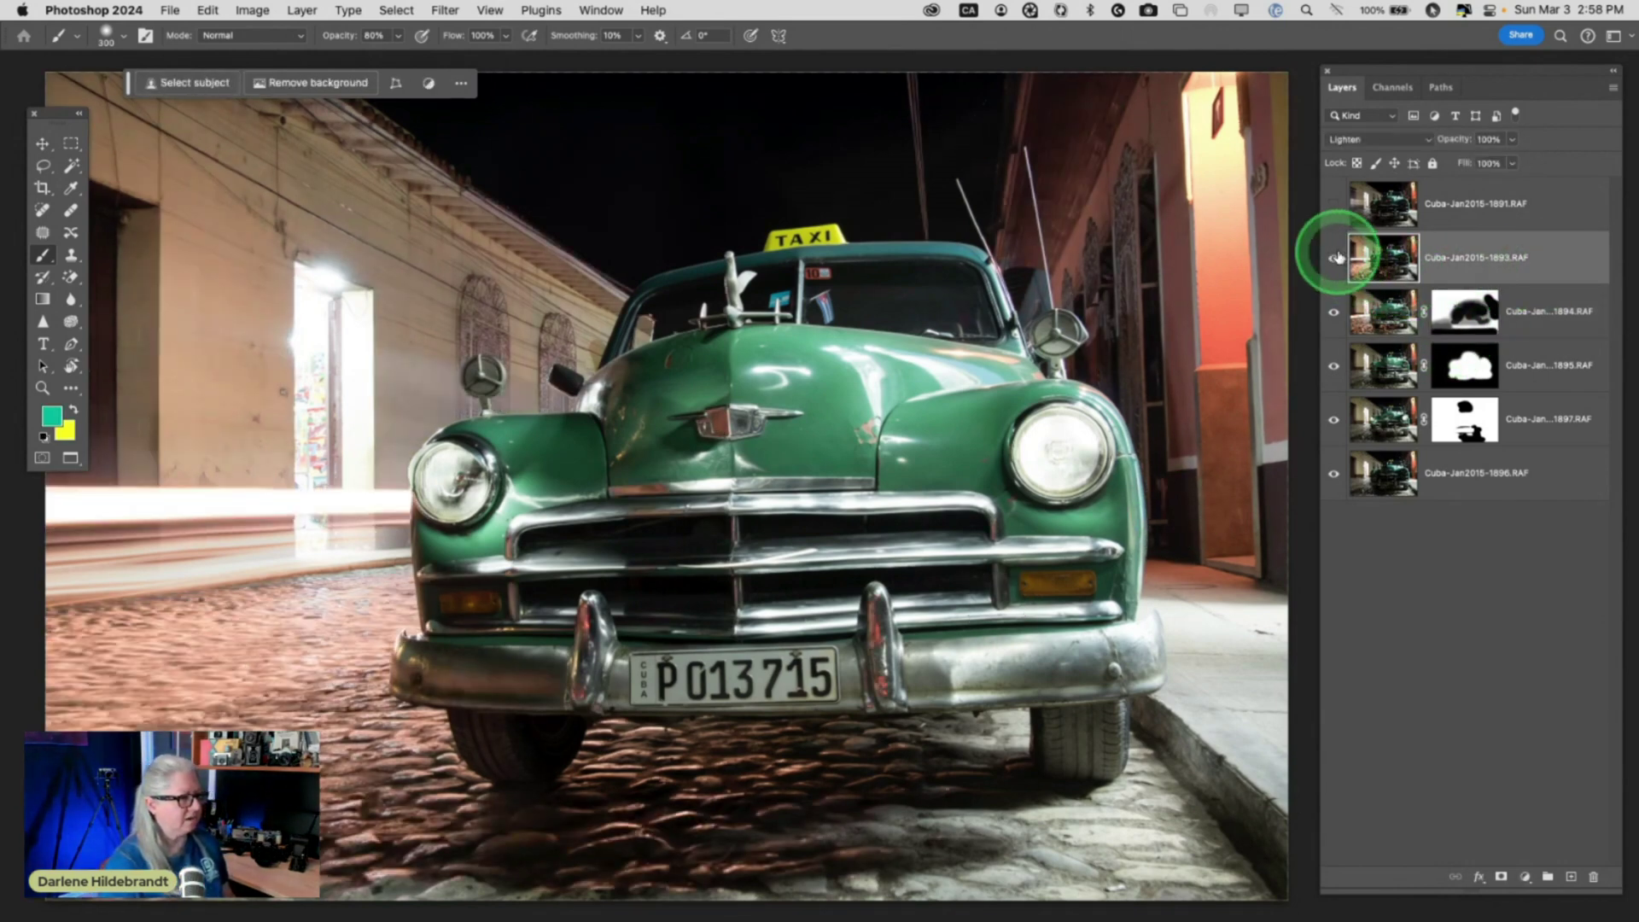
click(1335, 257)
click(1334, 258)
click(1335, 258)
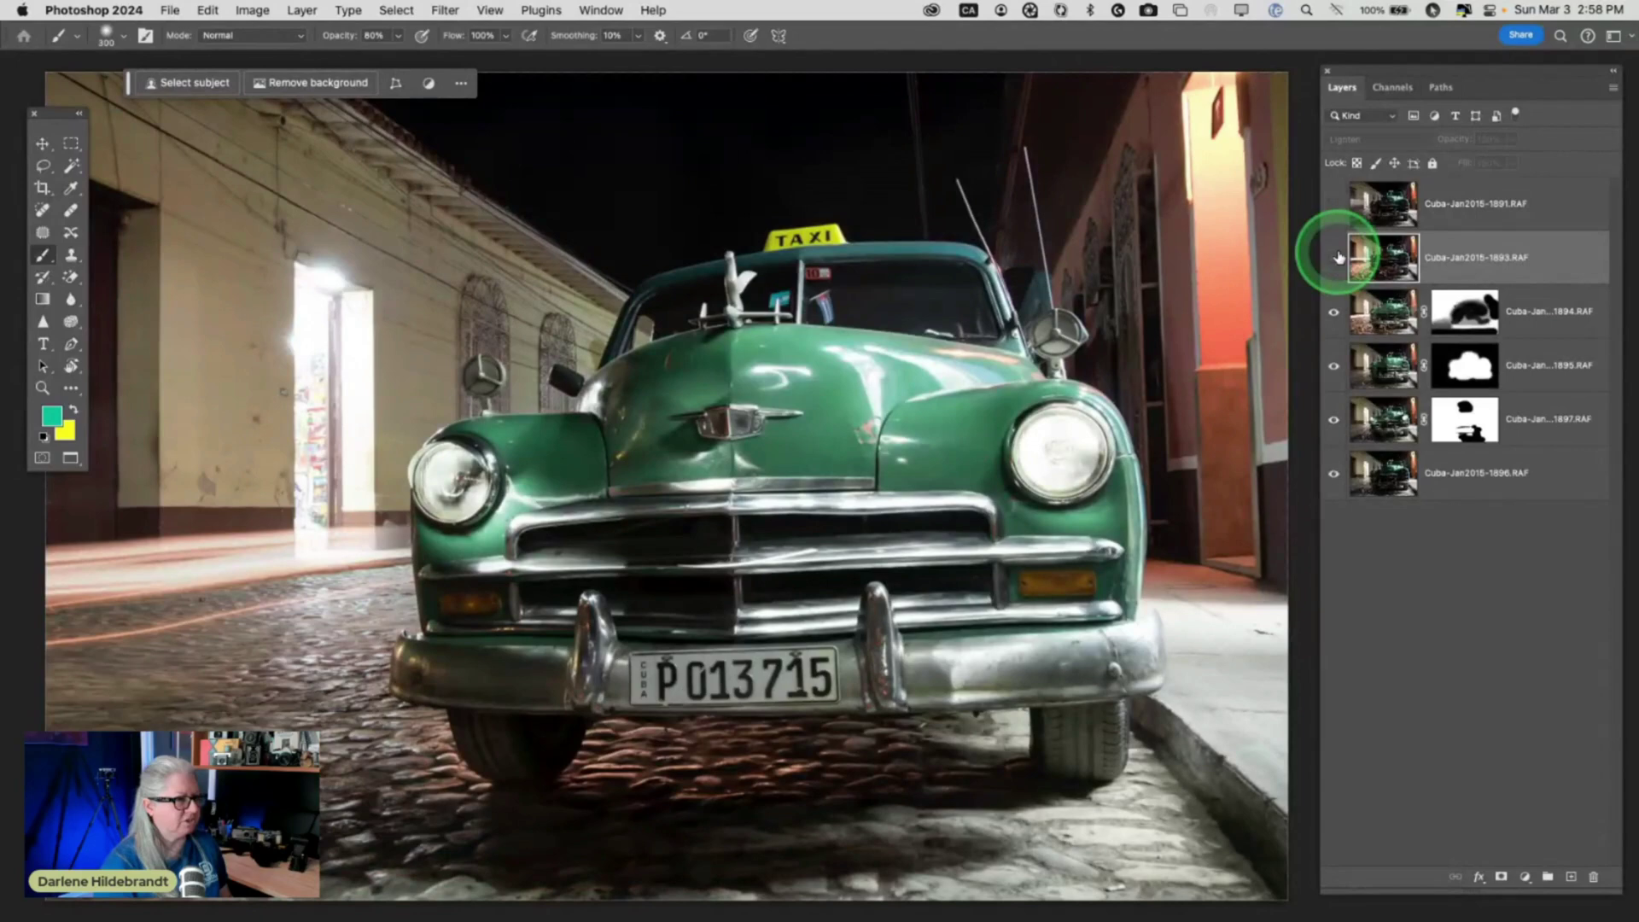
click(1335, 258)
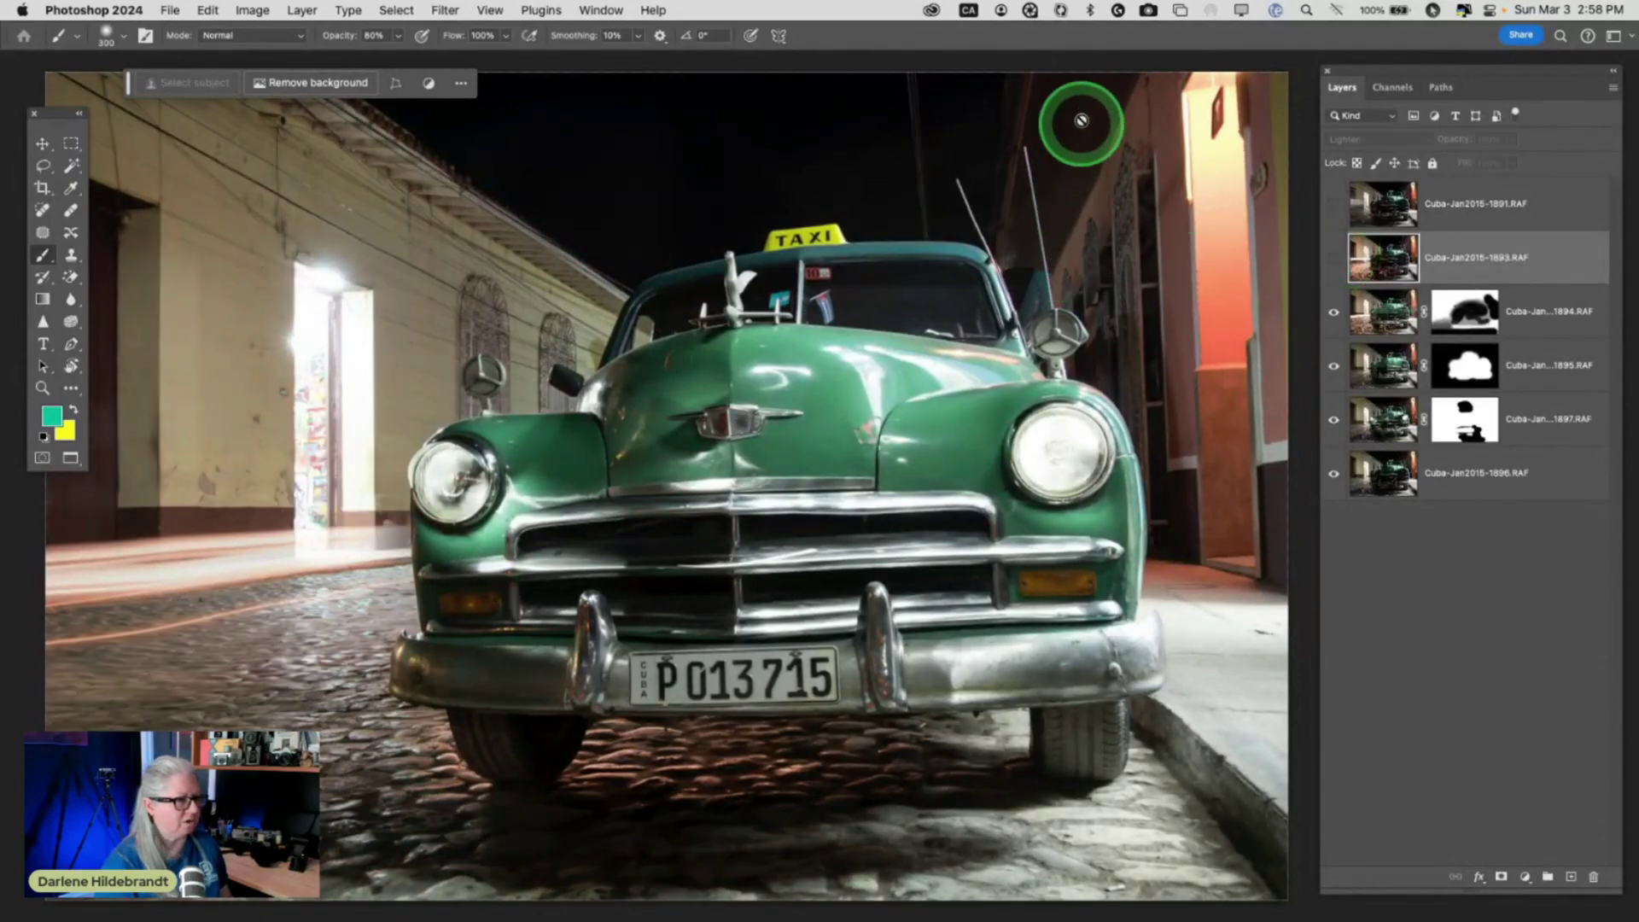
click(1334, 258)
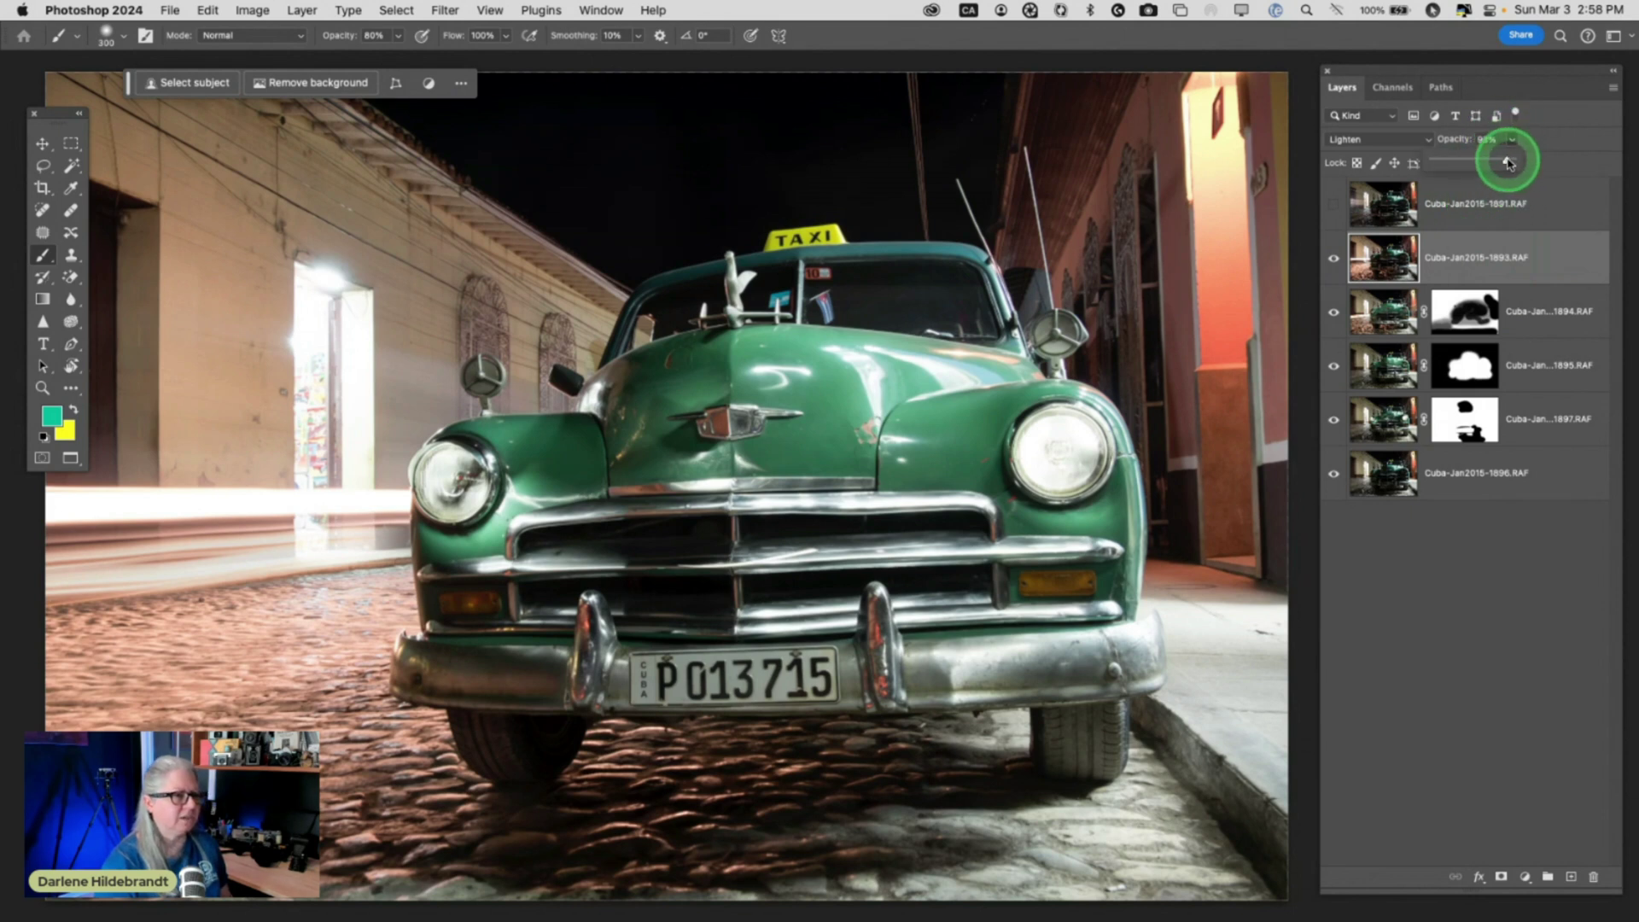
mouse_move(1489, 163)
mouse_down()
mouse_move(1470, 163)
mouse_move(1486, 164)
mouse_up()
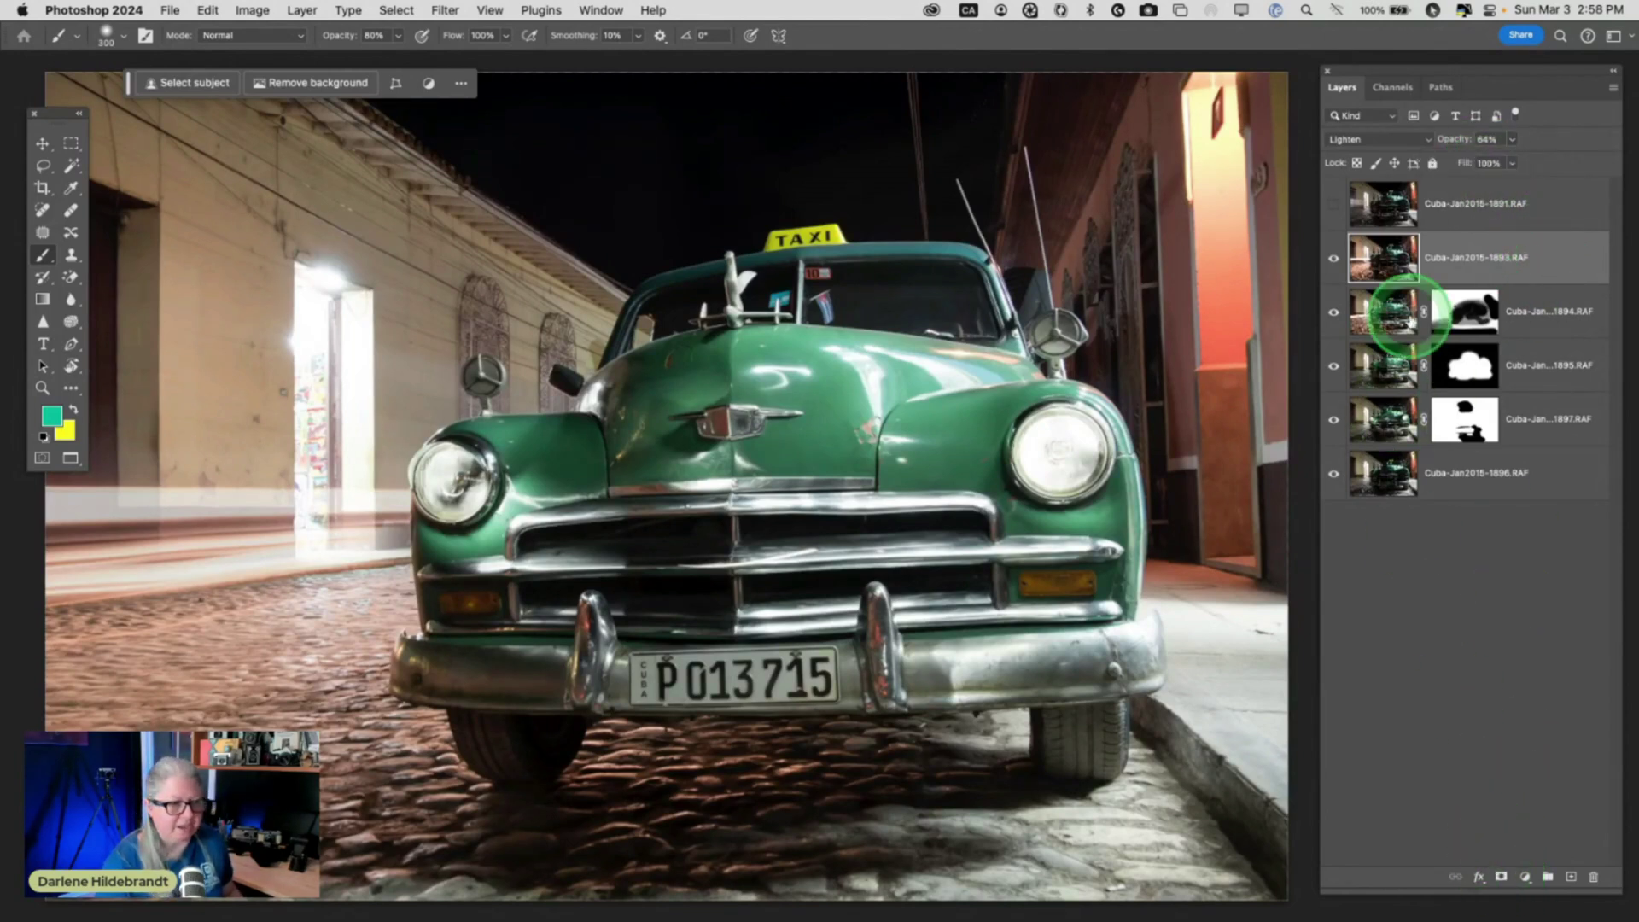
Give the 1893 layer a black mask and paint its light back along the lower-left wall at full brush strength
alt+click(1502, 878)
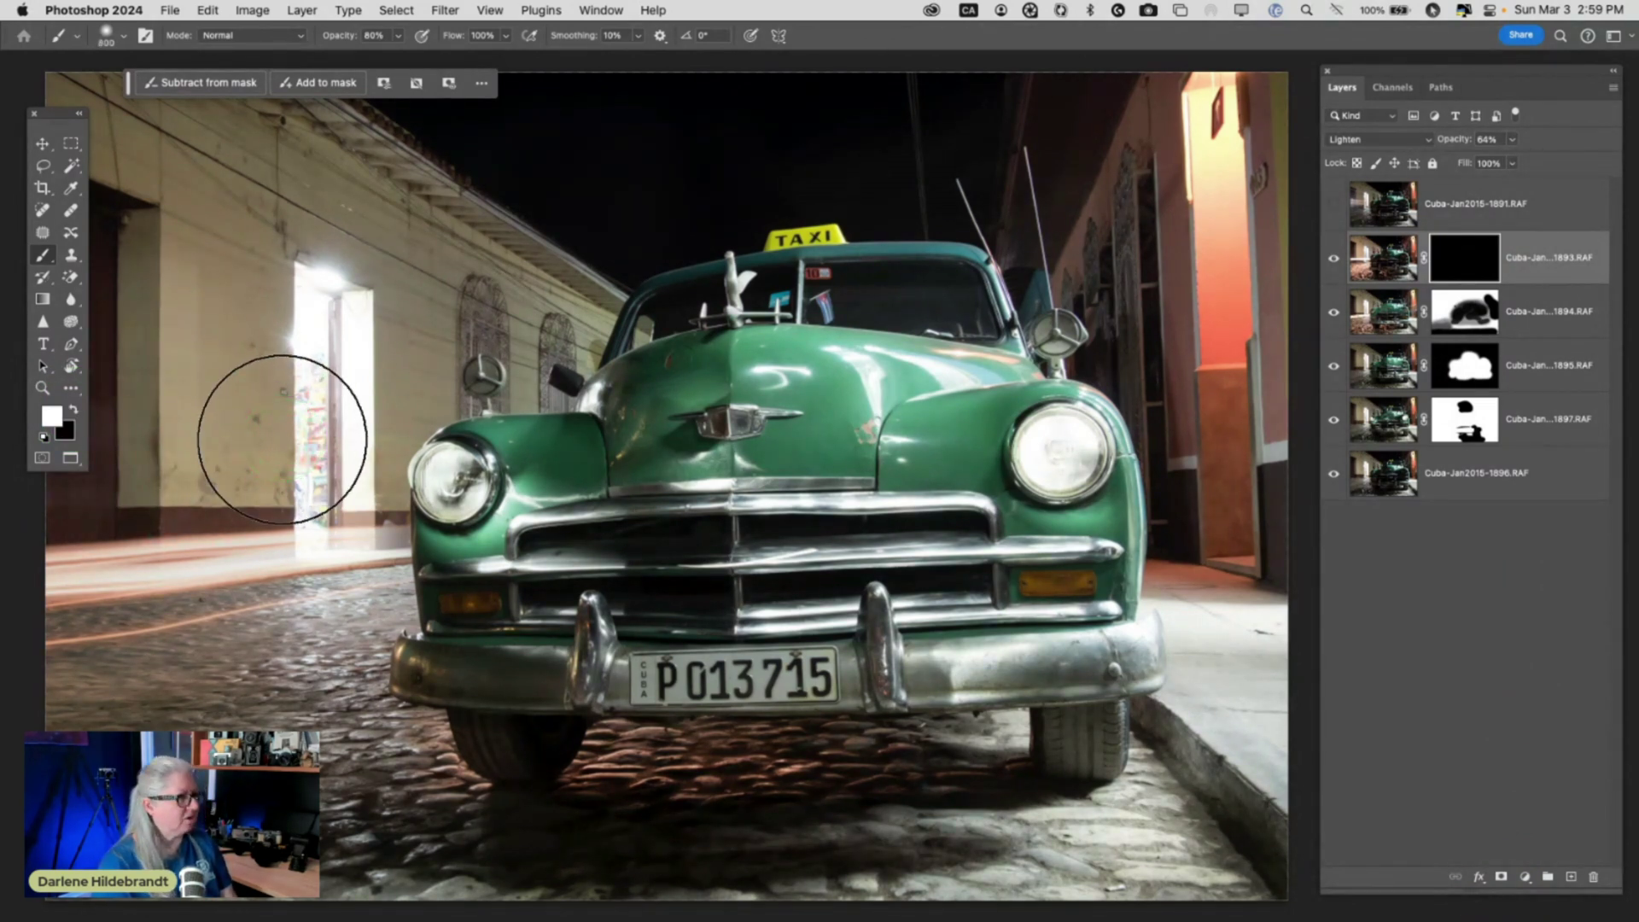
click(228, 404)
key(0)
mouse_move(267, 381)
mouse_down()
mouse_move(122, 475)
mouse_move(312, 459)
mouse_move(221, 507)
mouse_move(77, 529)
mouse_move(63, 684)
mouse_move(99, 695)
mouse_move(190, 620)
mouse_move(297, 567)
mouse_move(405, 405)
mouse_move(300, 331)
mouse_move(173, 389)
mouse_move(251, 609)
mouse_move(77, 649)
mouse_move(223, 337)
mouse_move(533, 250)
mouse_move(44, 119)
mouse_move(531, 267)
mouse_move(285, 241)
mouse_move(110, 191)
mouse_move(61, 384)
mouse_move(17, 746)
mouse_move(191, 710)
mouse_move(355, 626)
mouse_move(324, 658)
mouse_move(2, 713)
mouse_up()
mouse_move(318, 302)
mouse_down()
mouse_move(110, 113)
mouse_move(436, 267)
mouse_move(54, 342)
mouse_move(445, 326)
mouse_move(248, 384)
mouse_move(18, 384)
mouse_move(51, 613)
mouse_move(74, 614)
mouse_move(51, 530)
mouse_move(158, 538)
mouse_move(377, 512)
mouse_move(85, 555)
mouse_move(223, 581)
mouse_up()
Target the 1893 layer mask and compare the image with the mask disabled and enabled
click(1483, 268)
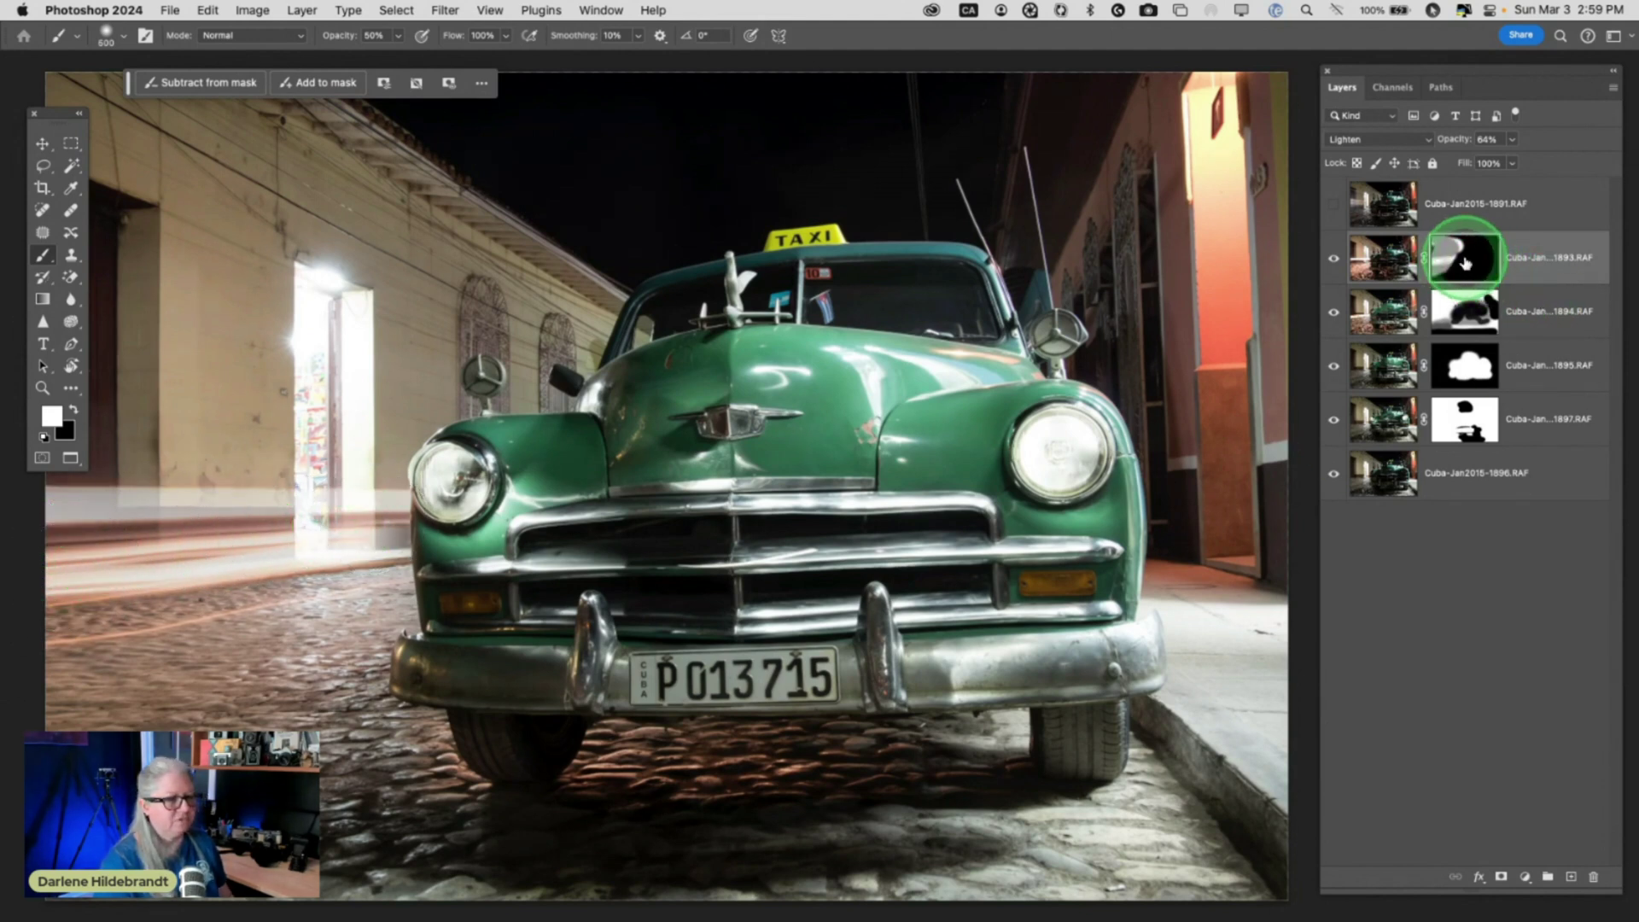
drag(1465, 263, 1481, 255)
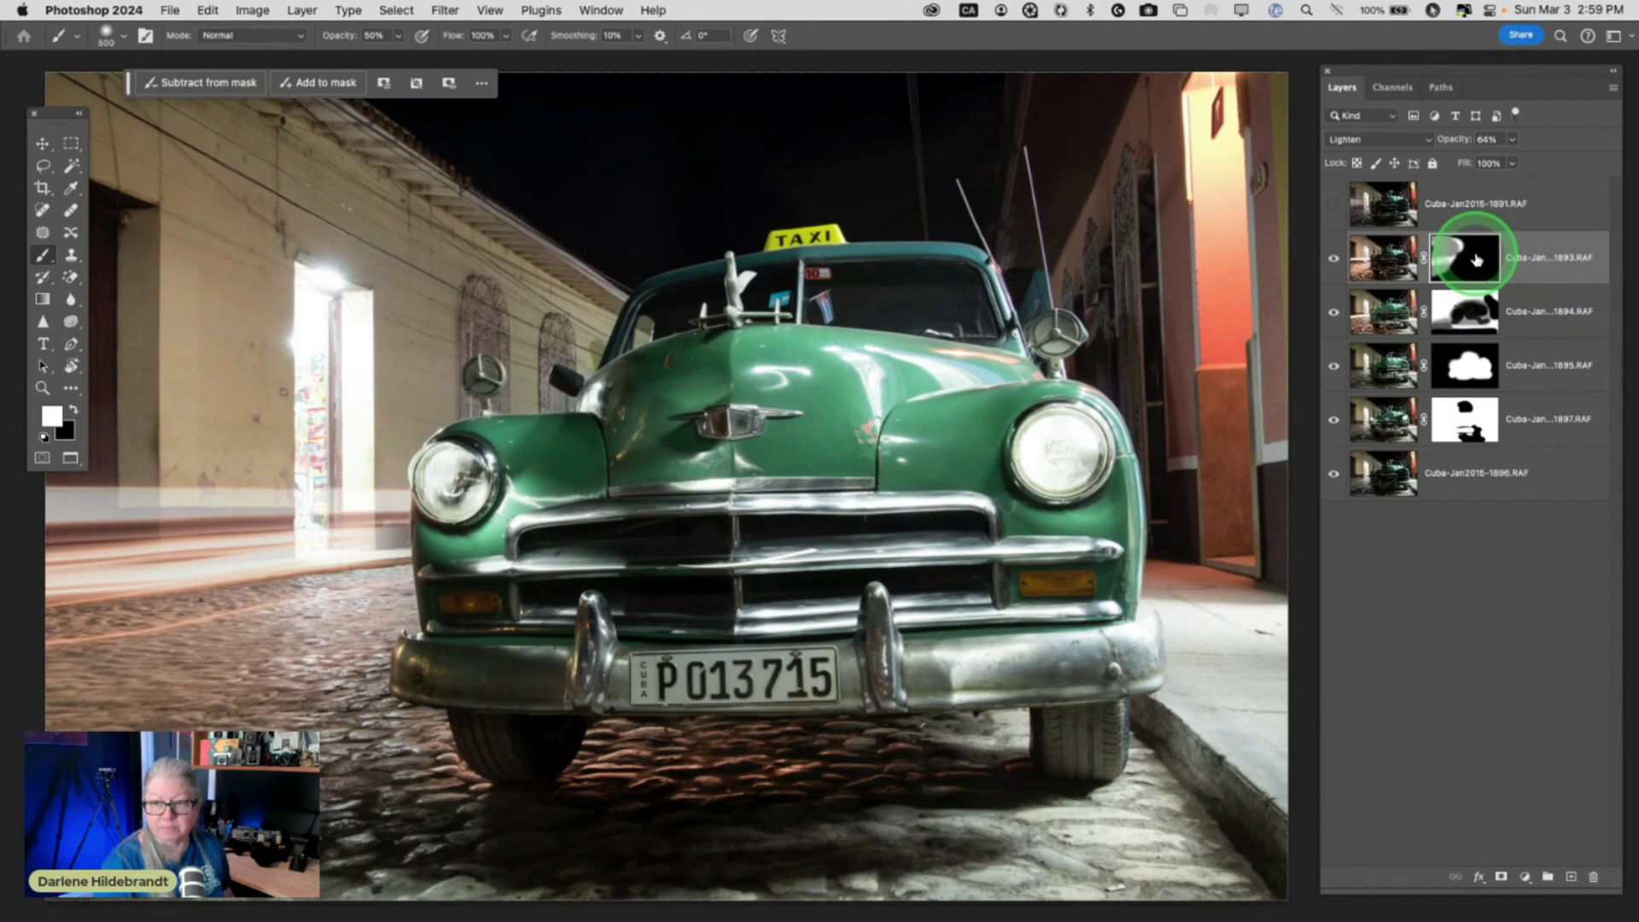
shift+click(1476, 258)
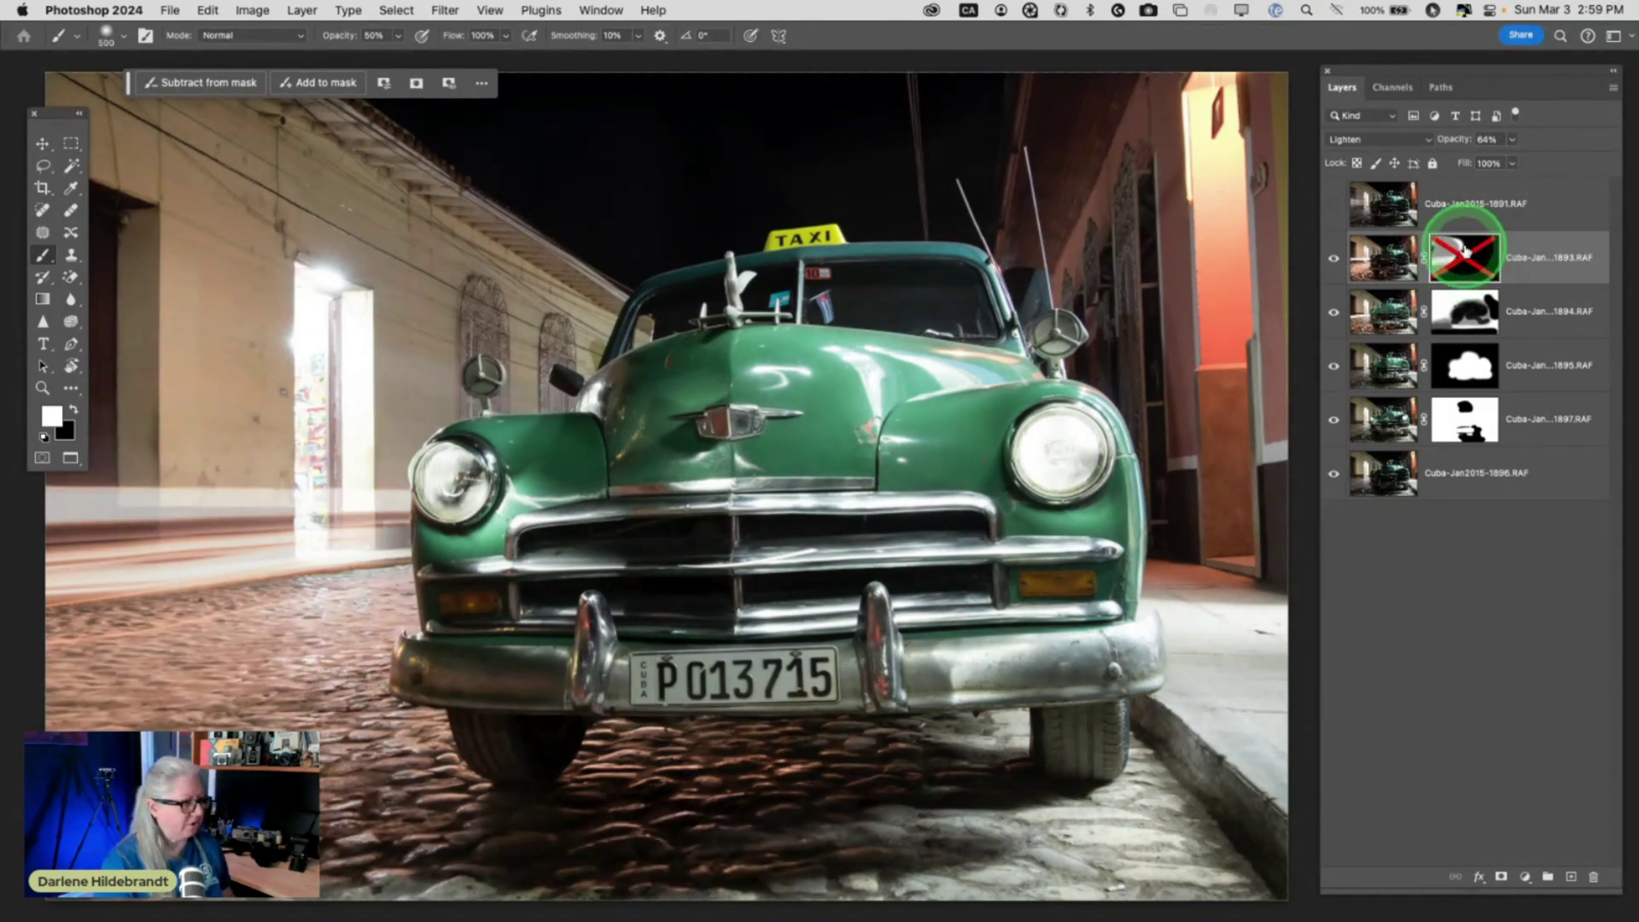
shift+click(1464, 250)
shift+click(1465, 250)
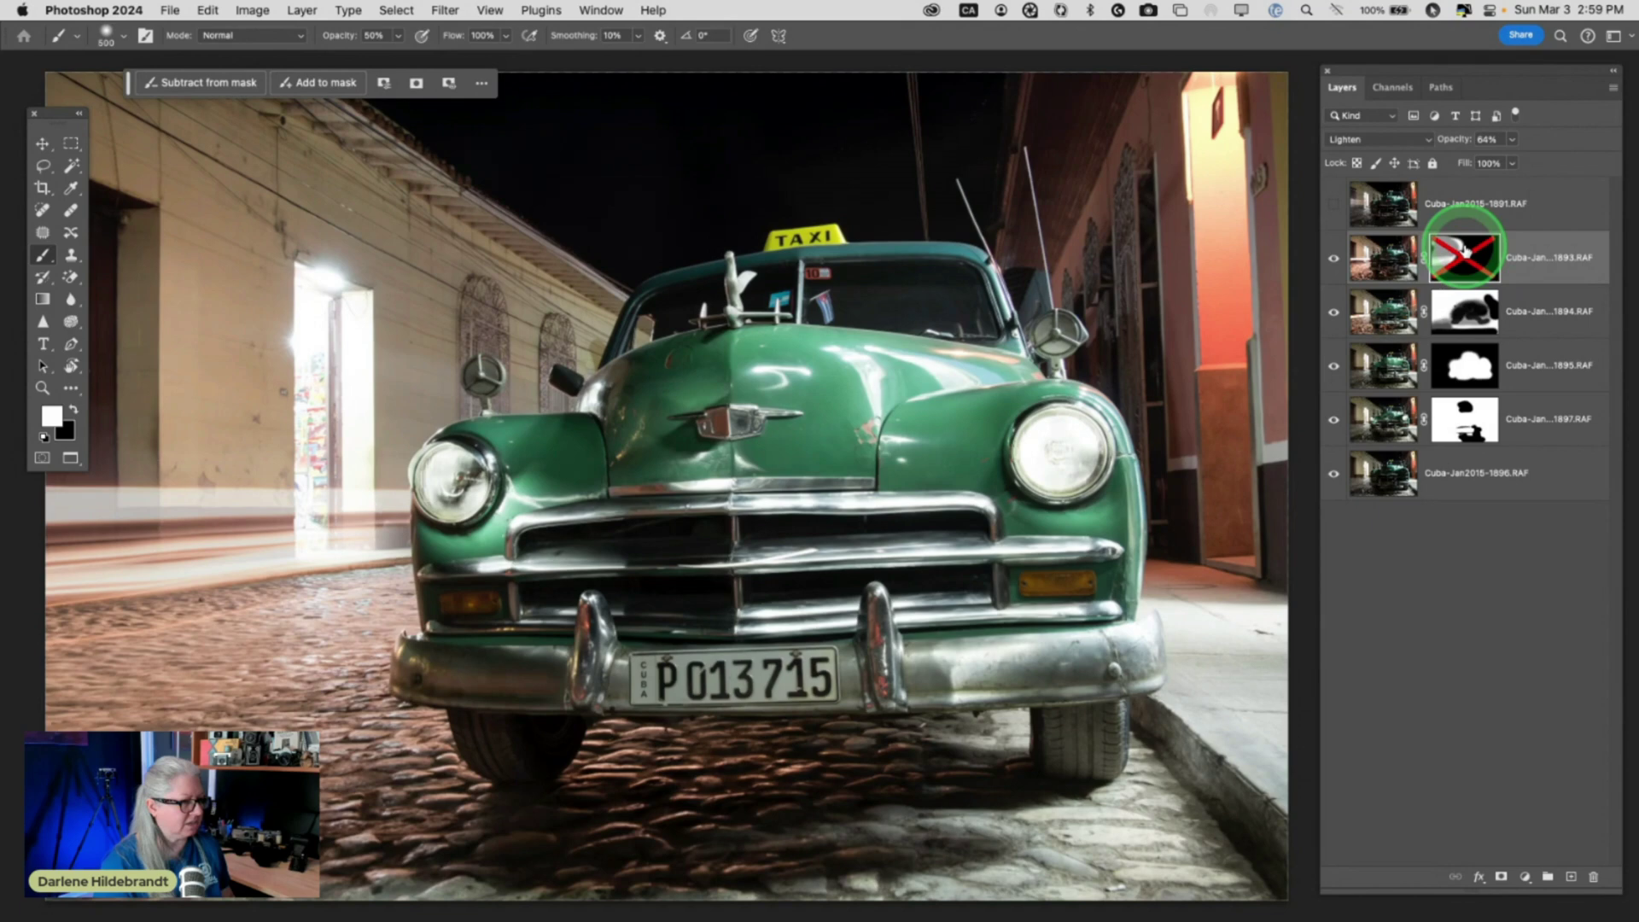
shift+click(1465, 250)
shift+click(1465, 250)
shift+click(1465, 250)
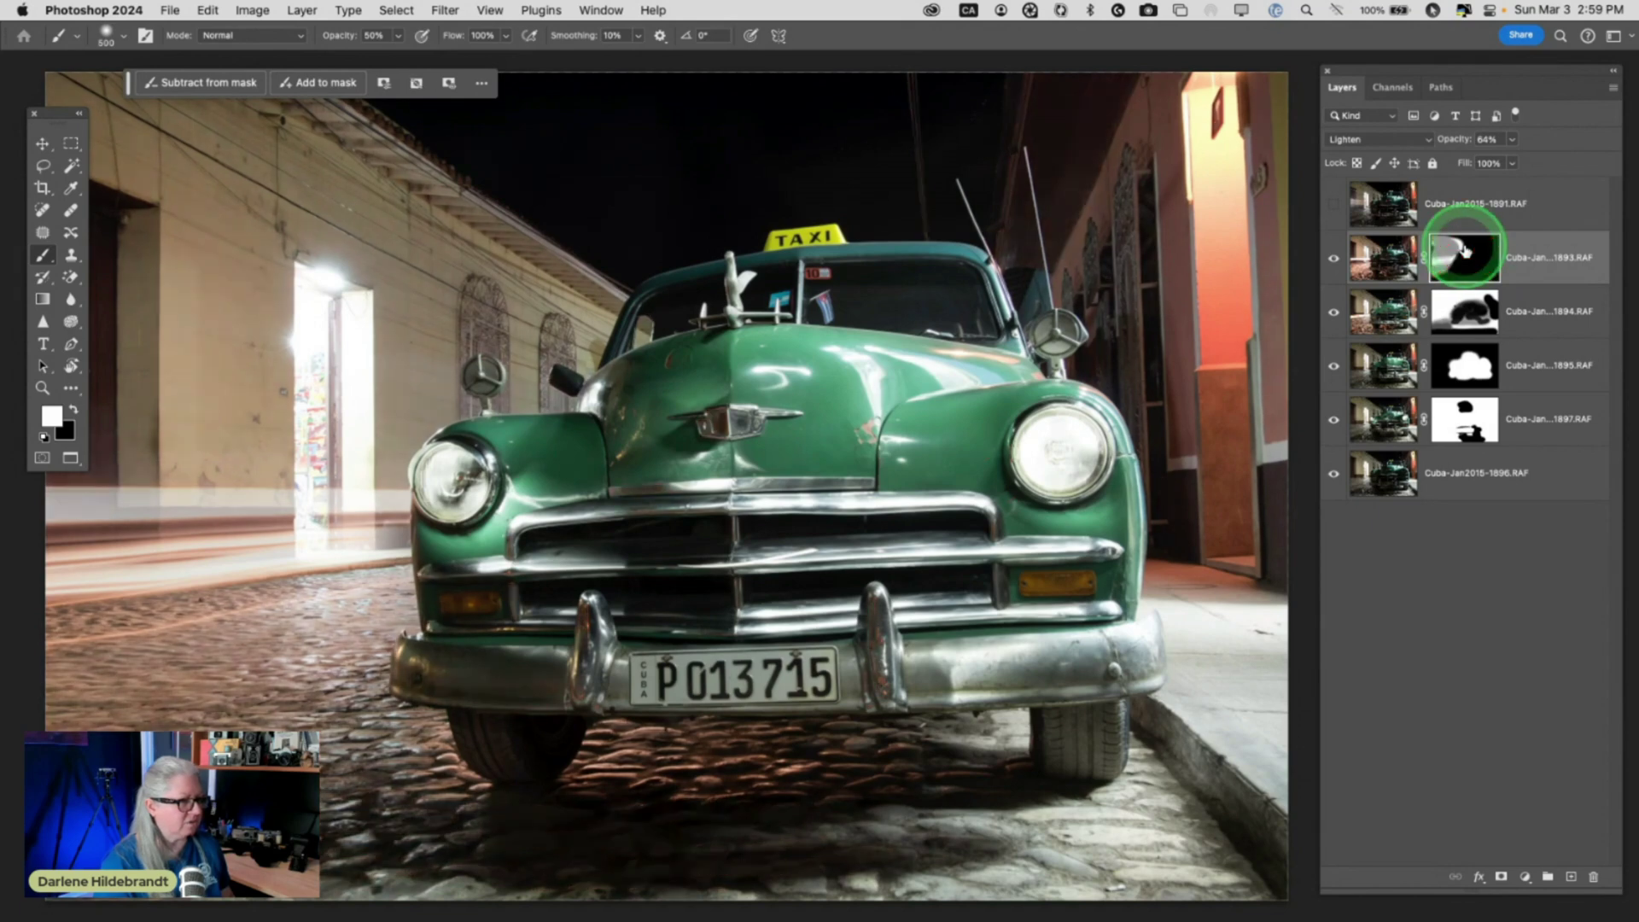
shift+click(1465, 250)
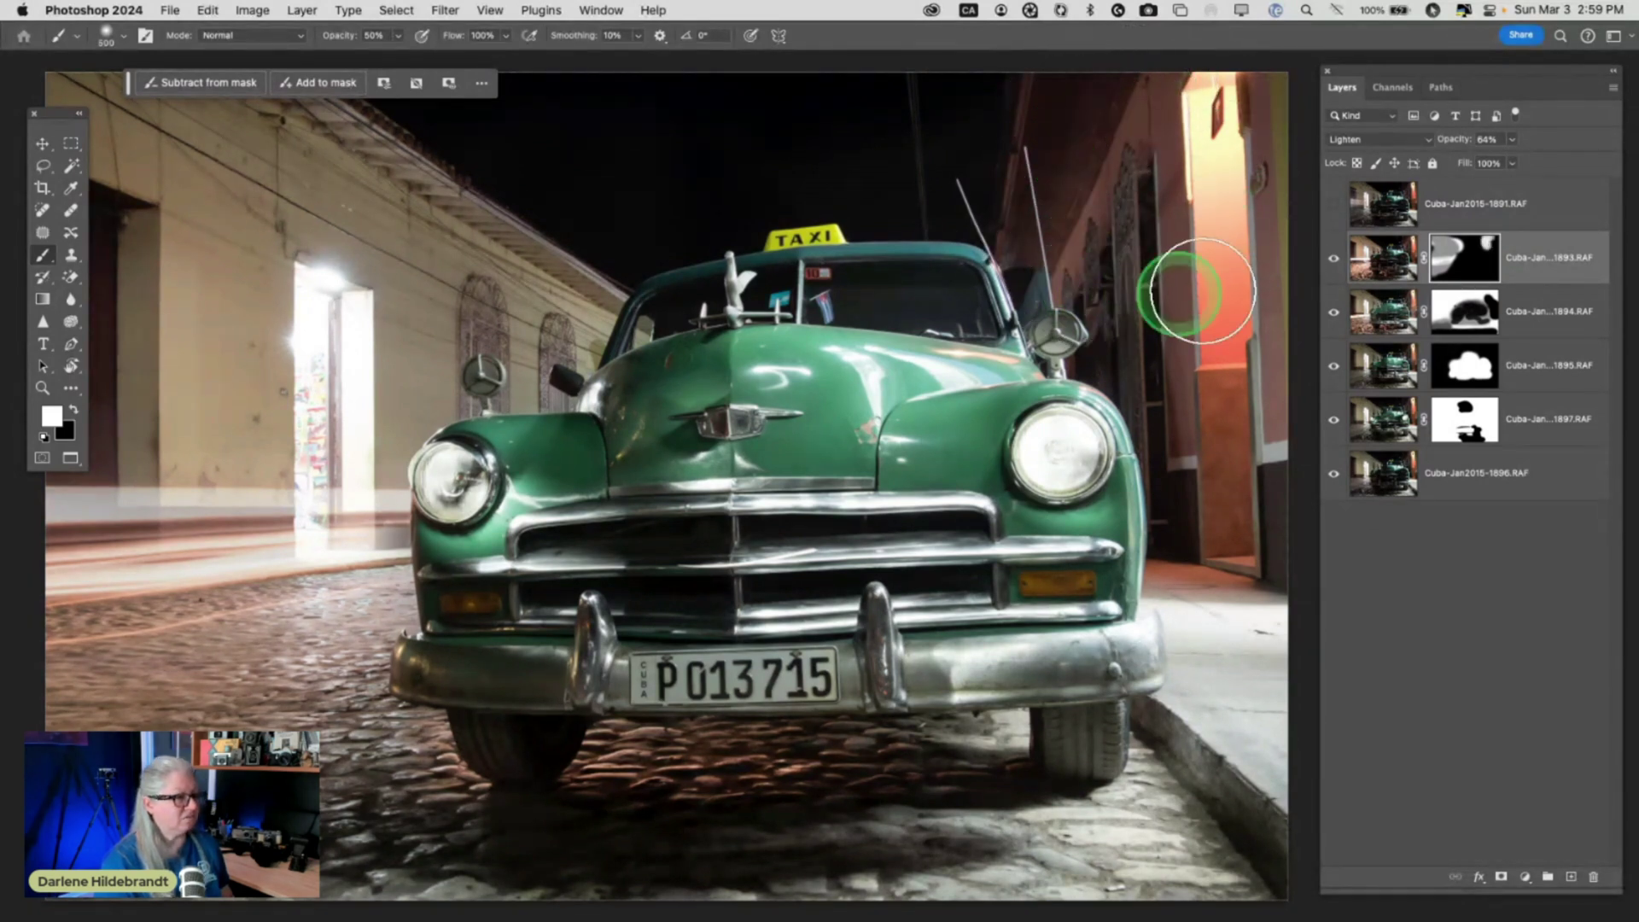
Preview the cobbles with the mask off, then paint white on the mask over the cobblestones under the car
shift+click(1465, 259)
shift+click(1467, 262)
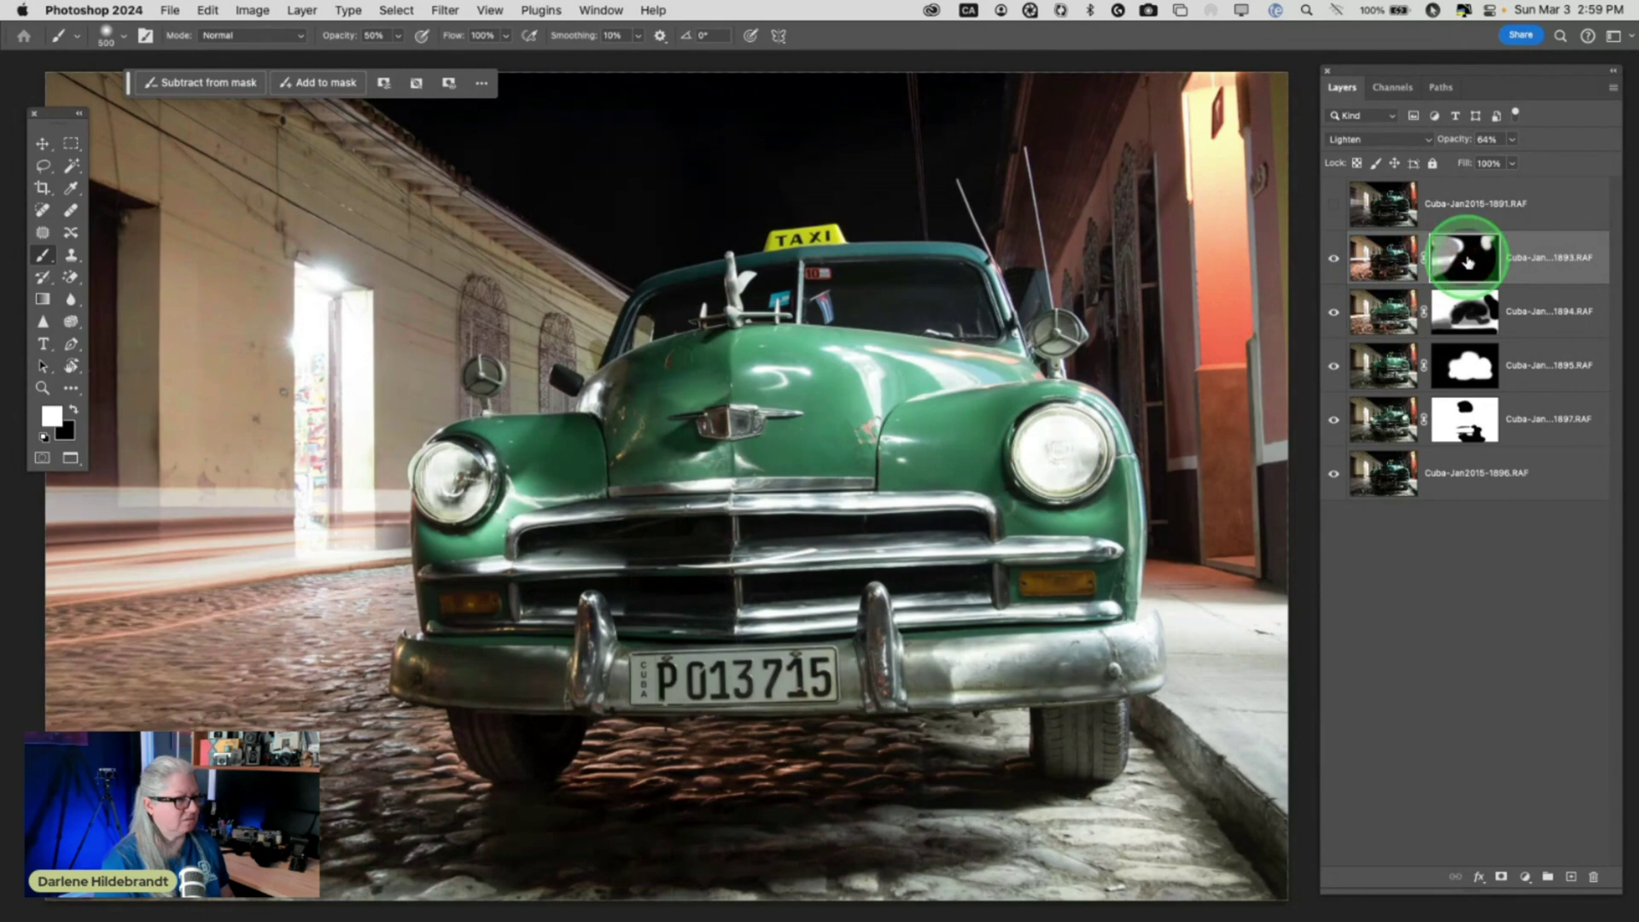
shift+click(1466, 262)
shift+click(1466, 262)
shift+click(1466, 262)
shift+click(1466, 262)
mouse_move(640, 826)
mouse_down()
mouse_move(541, 805)
mouse_move(632, 797)
mouse_move(341, 810)
mouse_up()
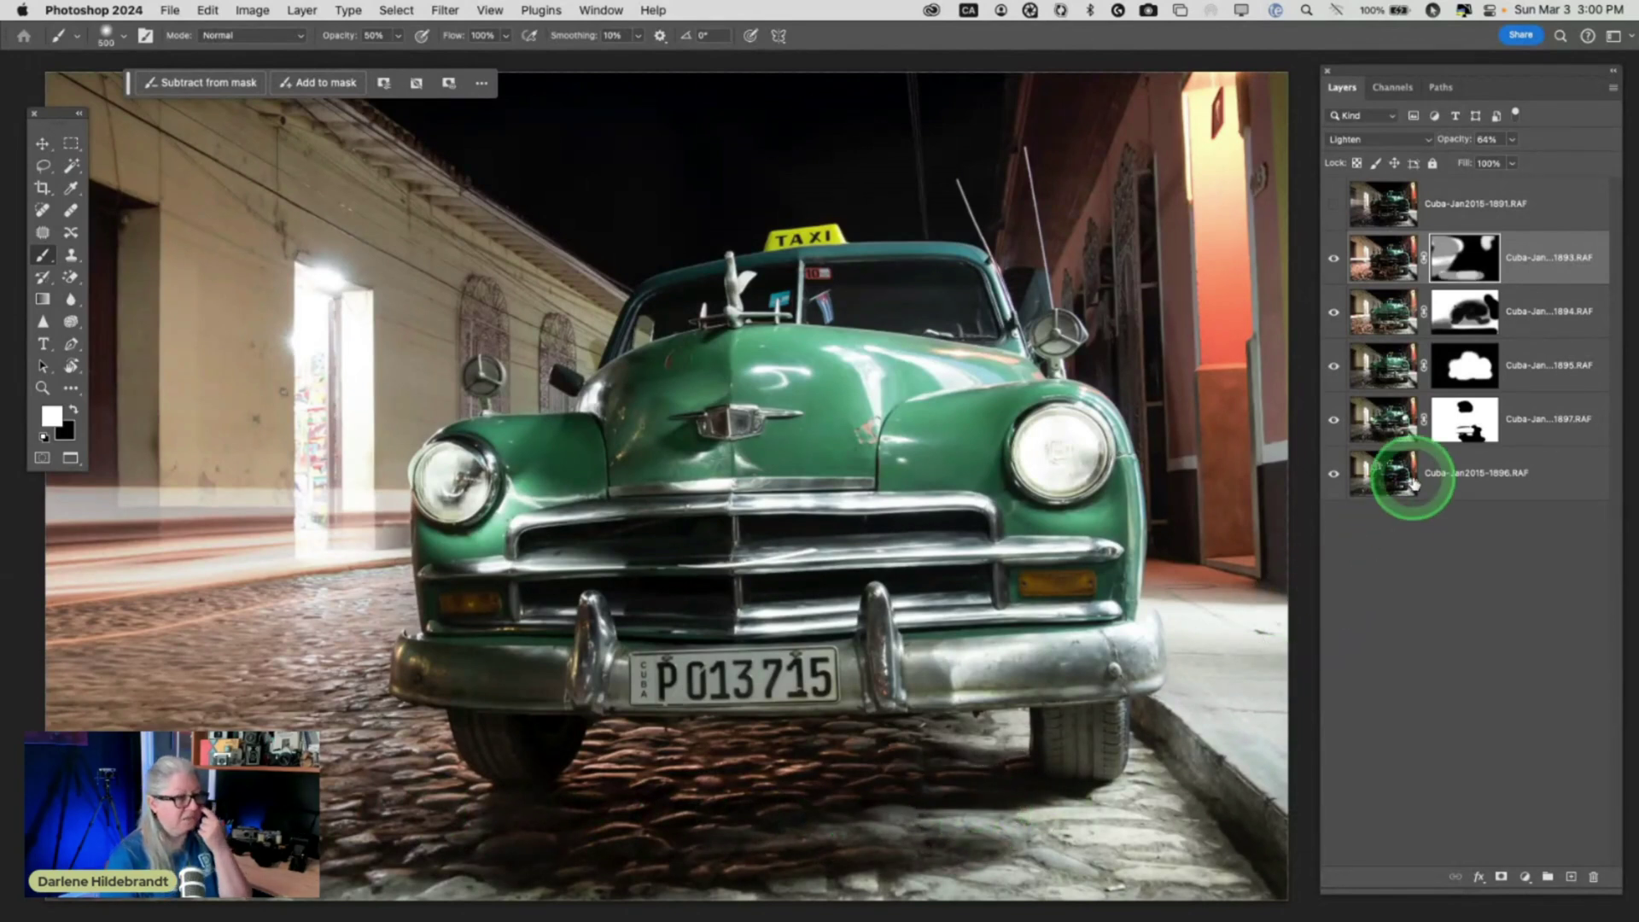
Select the top Cuba-Jan2015-1891 layer, make it visible at 100% opacity, and compare it on and off
click(1517, 203)
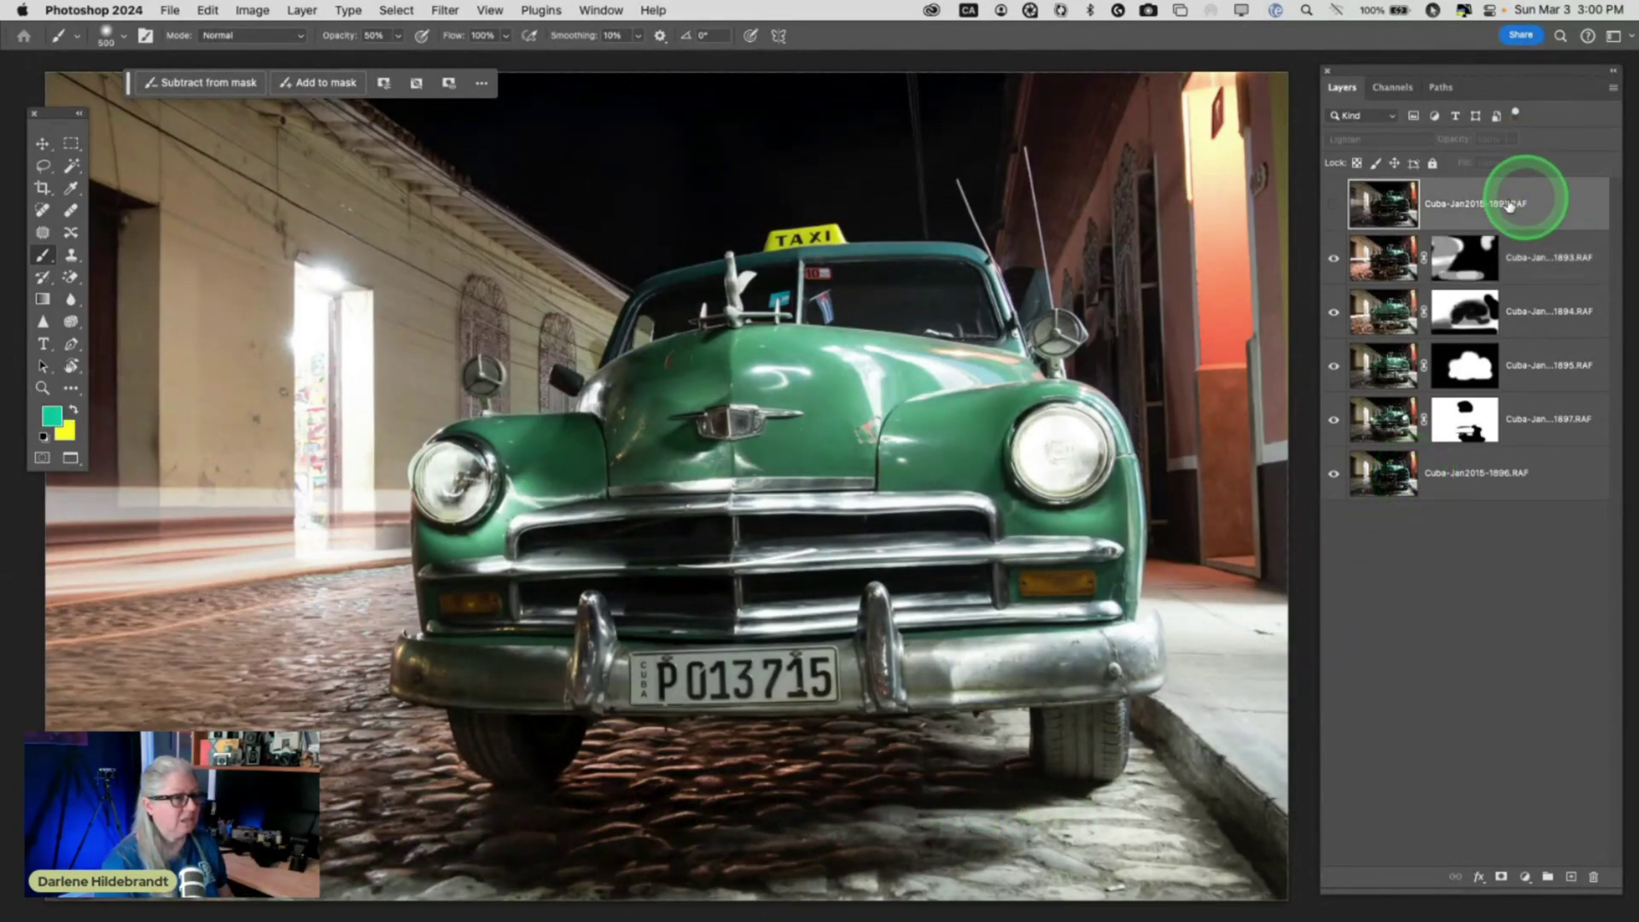
click(1335, 205)
click(1335, 206)
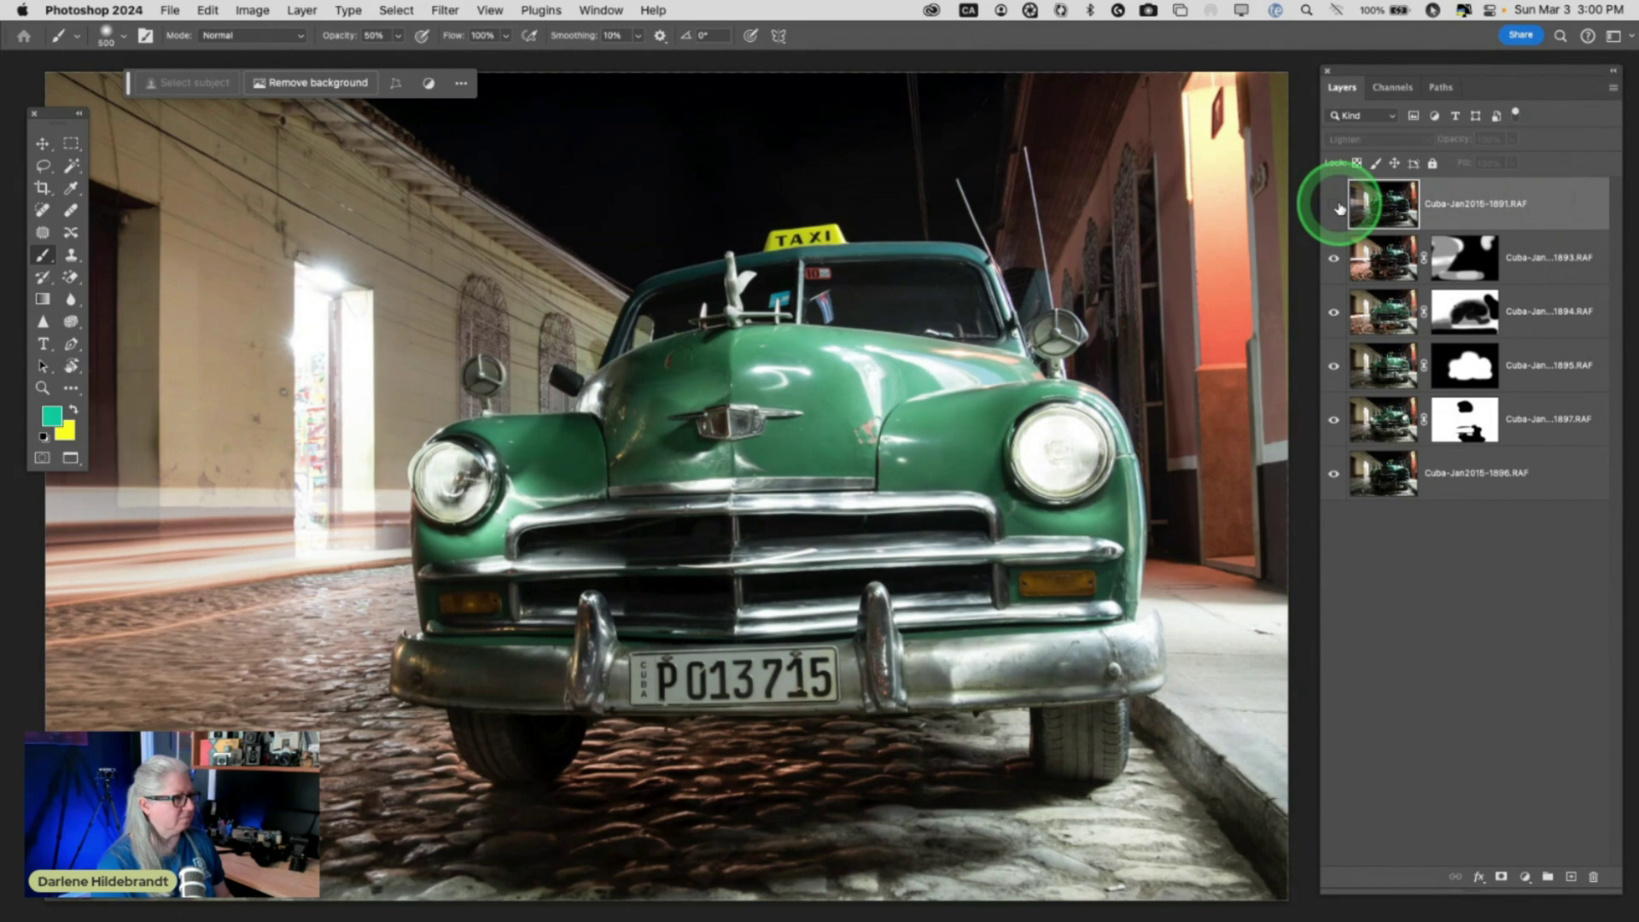
click(1335, 205)
click(1337, 206)
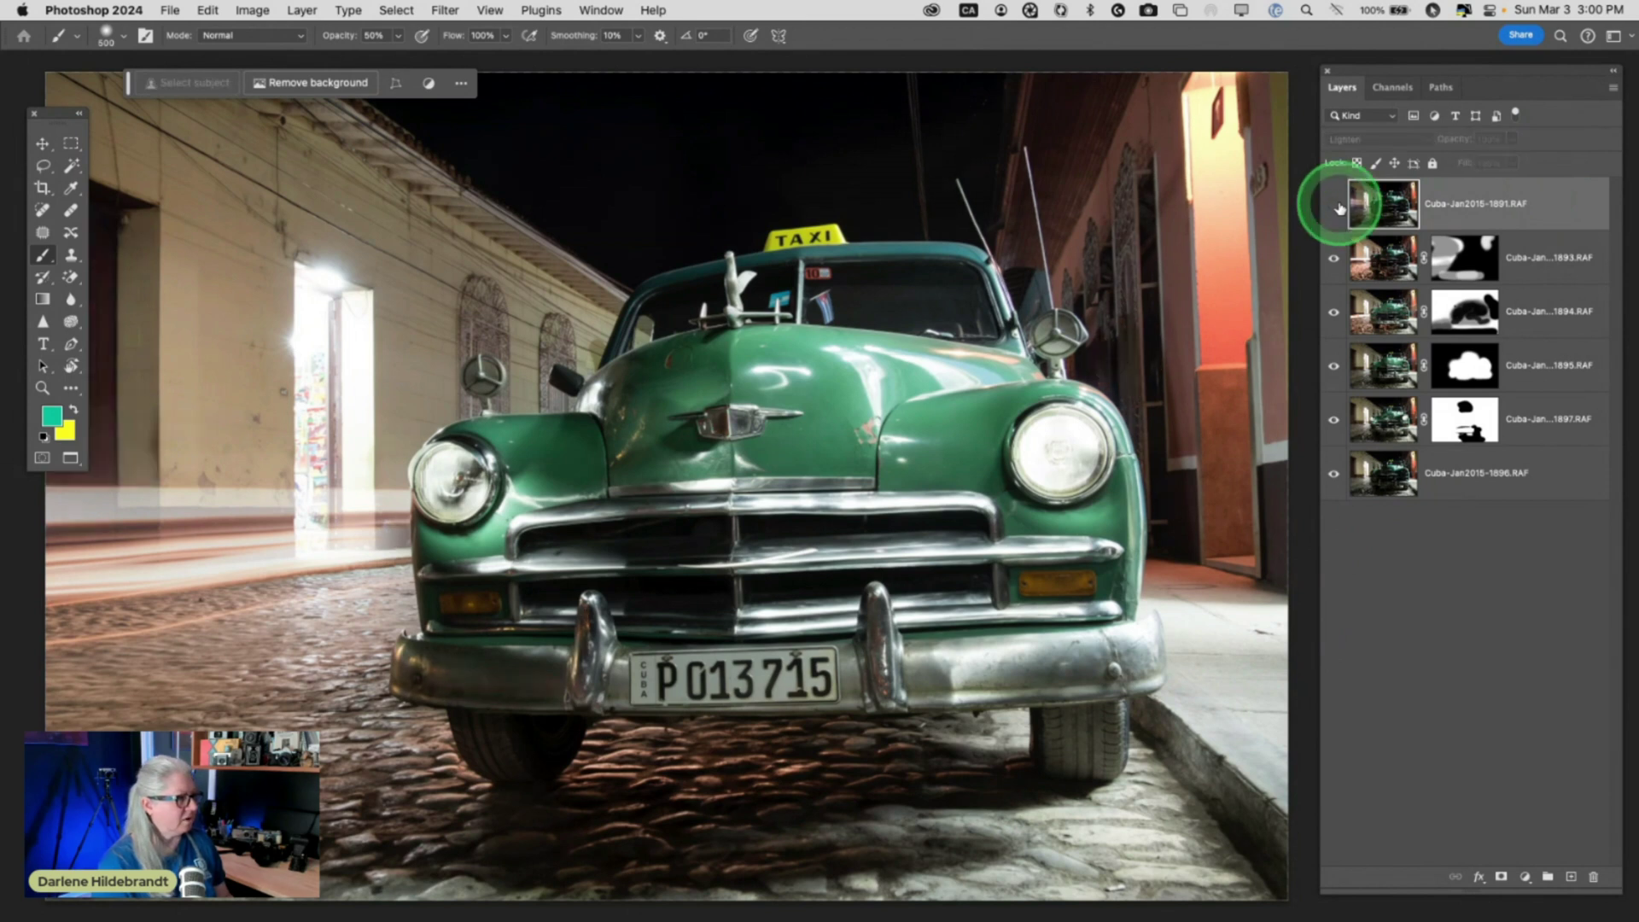
click(1336, 205)
click(1337, 206)
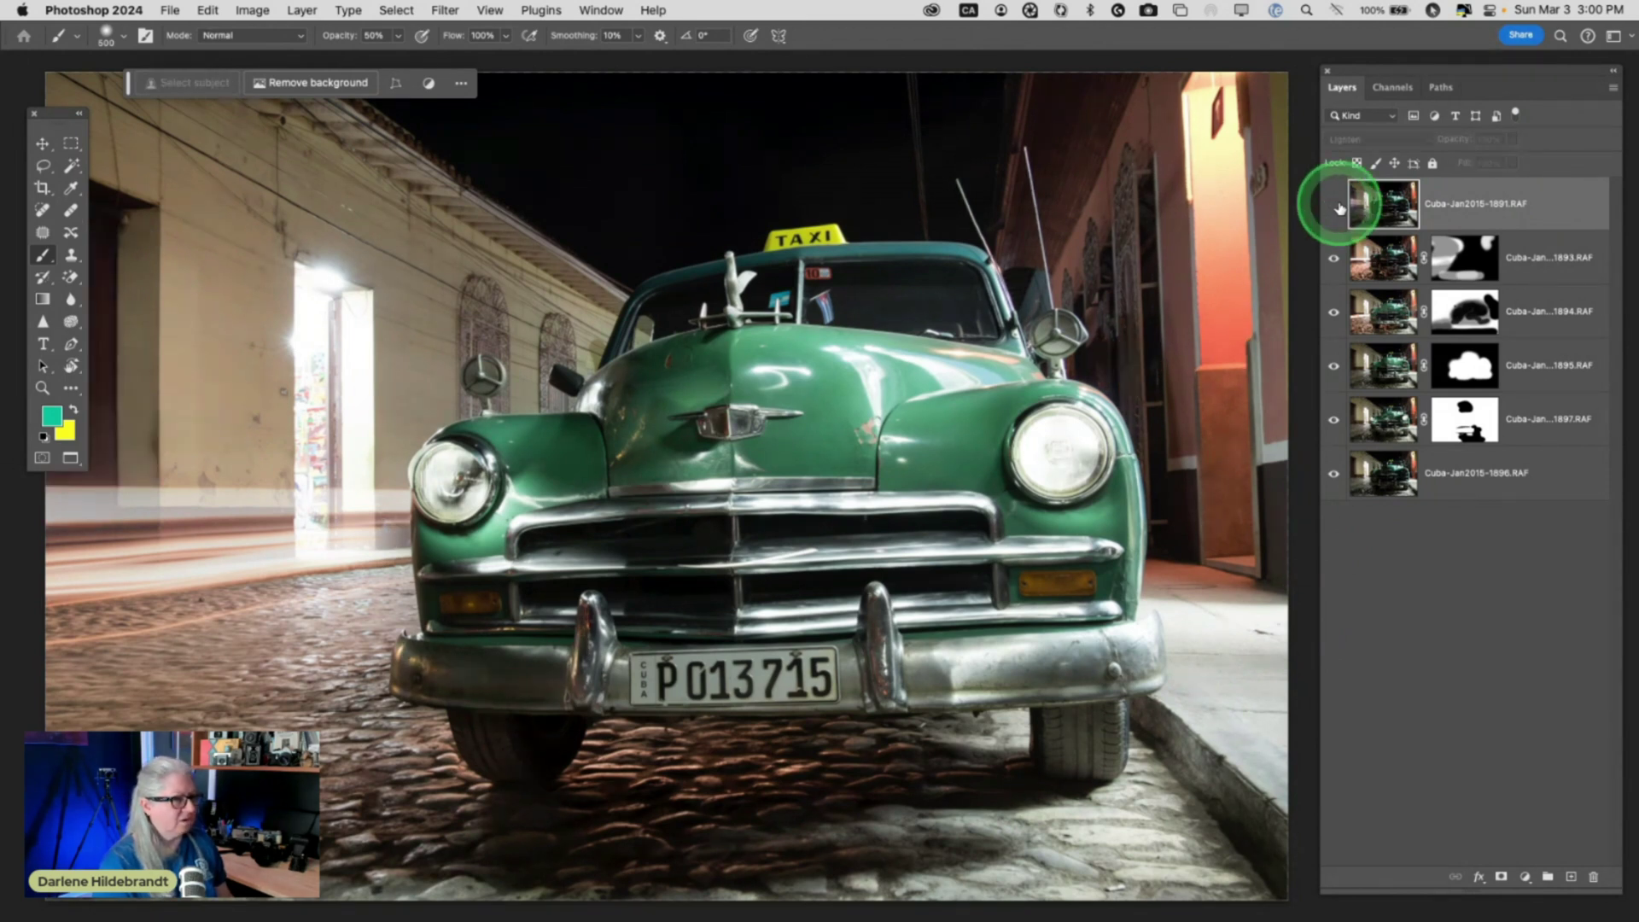
click(1336, 205)
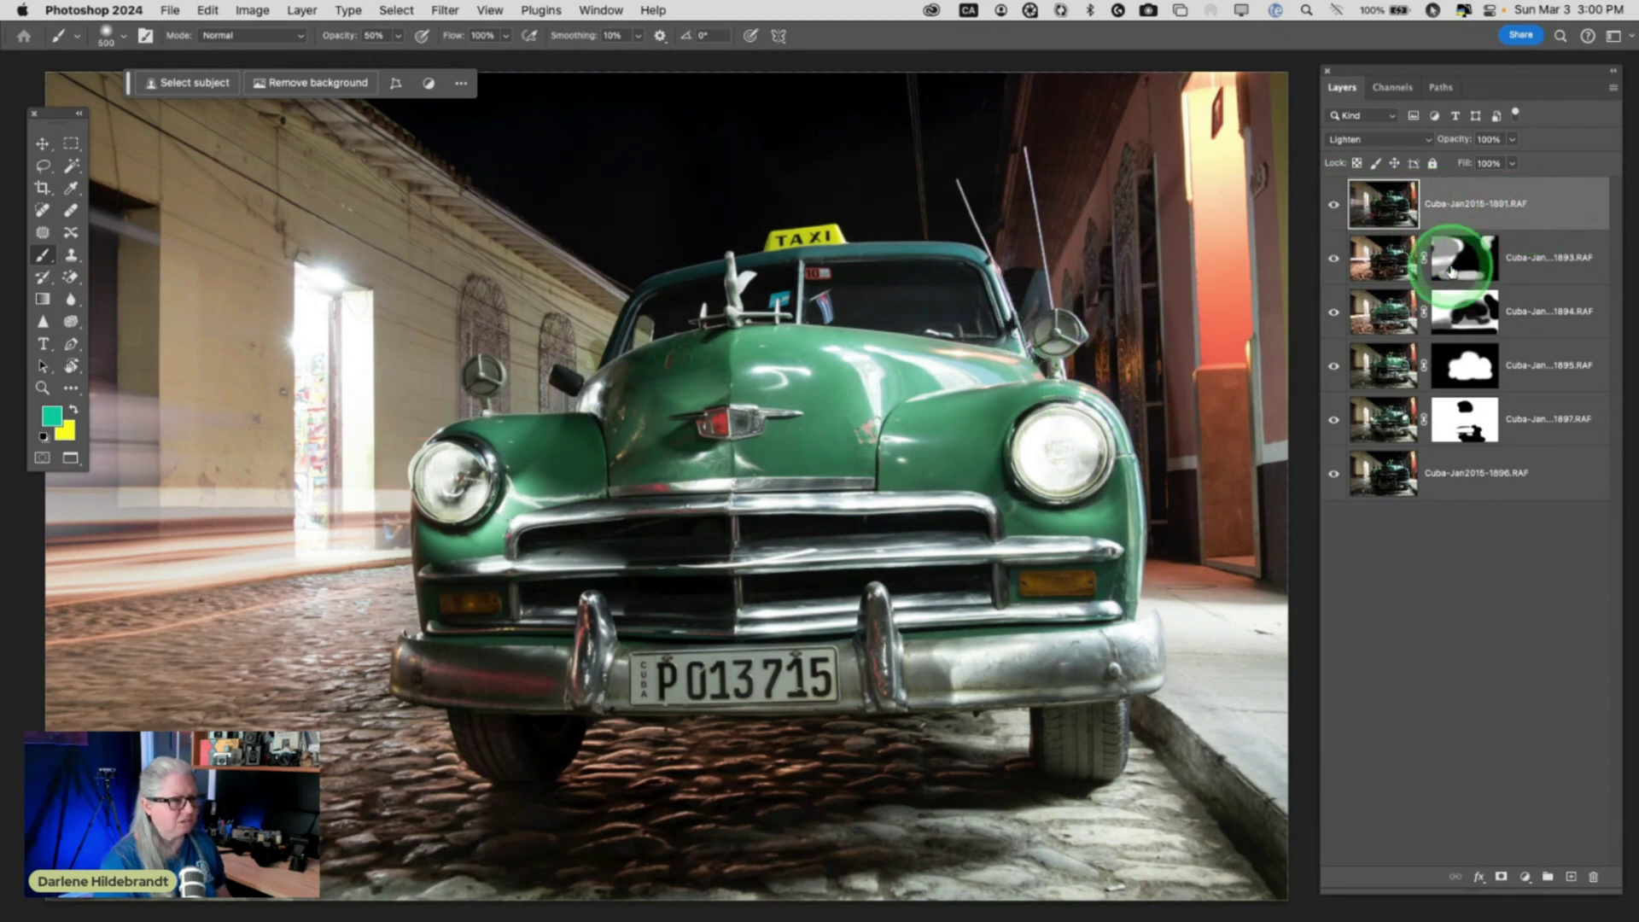
Give the 1891 layer a black mask, reveal its light over the mirror and antenna, and compare mask on and off
alt+click(1501, 877)
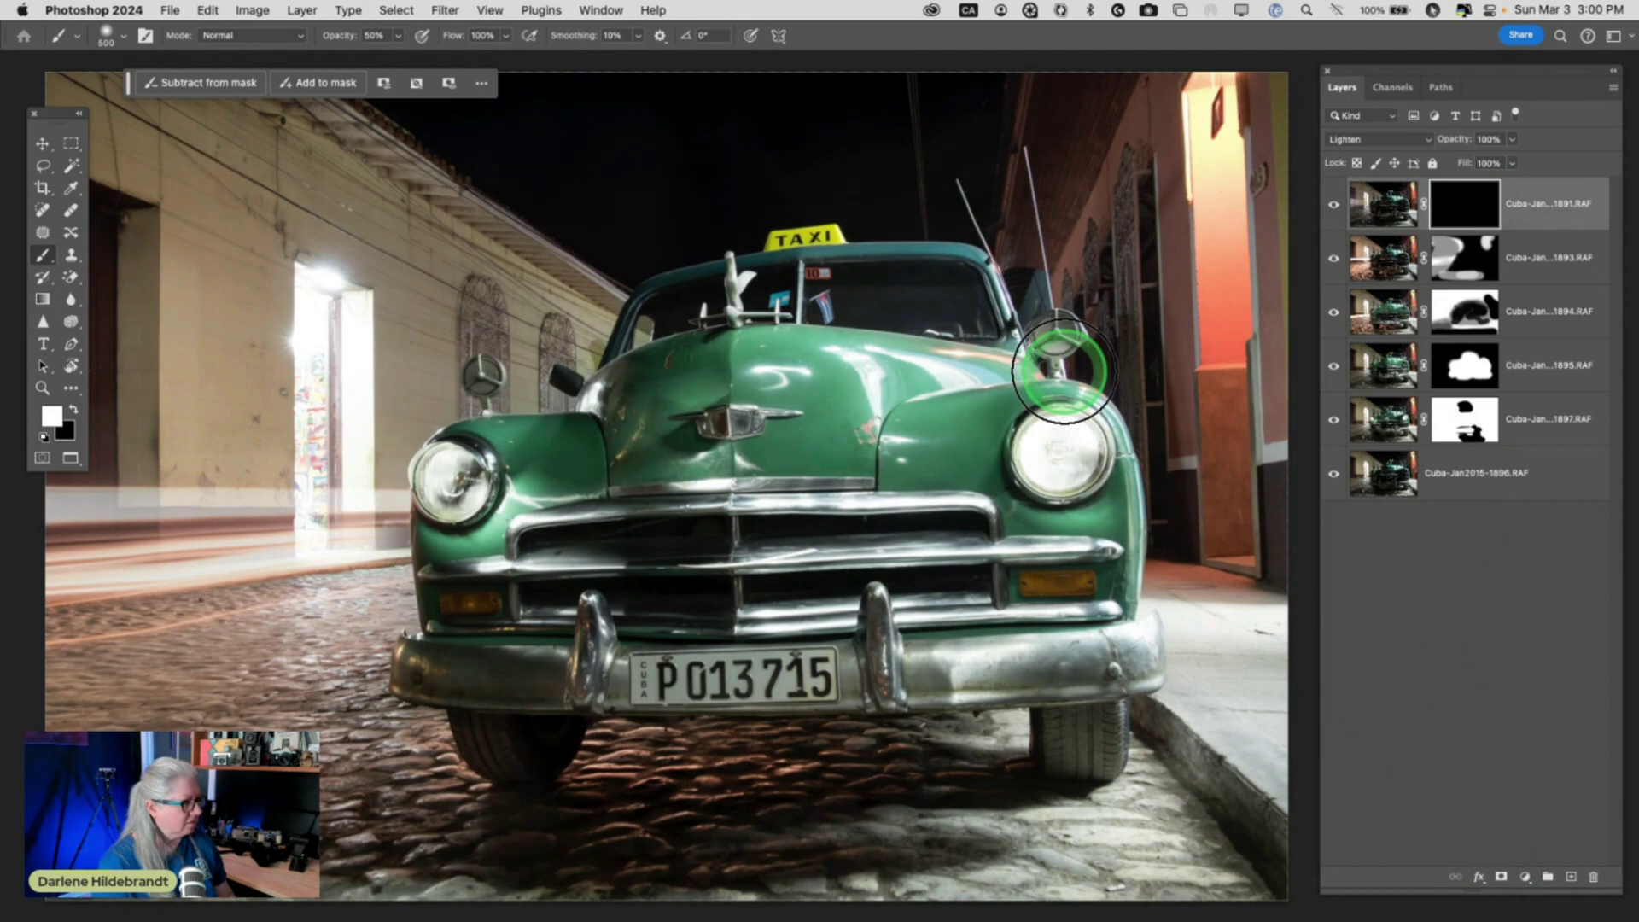
mouse_move(1063, 369)
mouse_down()
mouse_move(1074, 273)
mouse_move(1010, 206)
mouse_move(1050, 233)
mouse_move(1022, 268)
mouse_move(1193, 244)
mouse_move(1156, 387)
mouse_move(1123, 197)
mouse_move(1118, 406)
mouse_move(1215, 314)
mouse_move(1185, 232)
mouse_move(1260, 386)
mouse_move(1262, 285)
mouse_move(1176, 420)
mouse_move(1127, 316)
mouse_move(1148, 560)
mouse_up()
key(0)
shift+click(1459, 213)
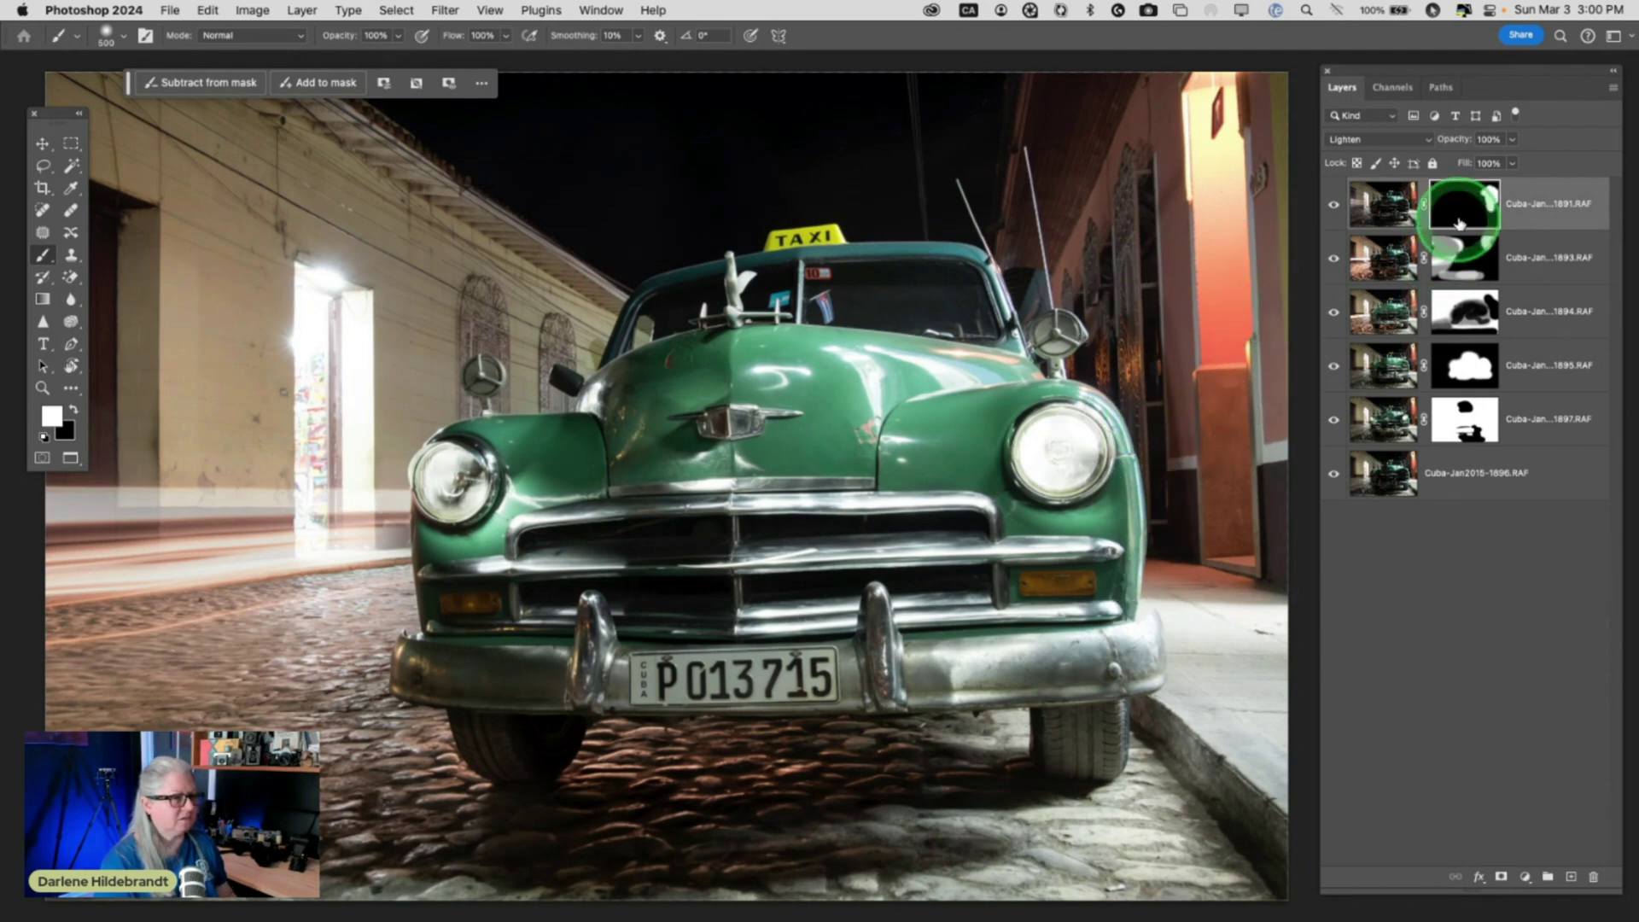
shift+click(1460, 213)
shift+click(1460, 213)
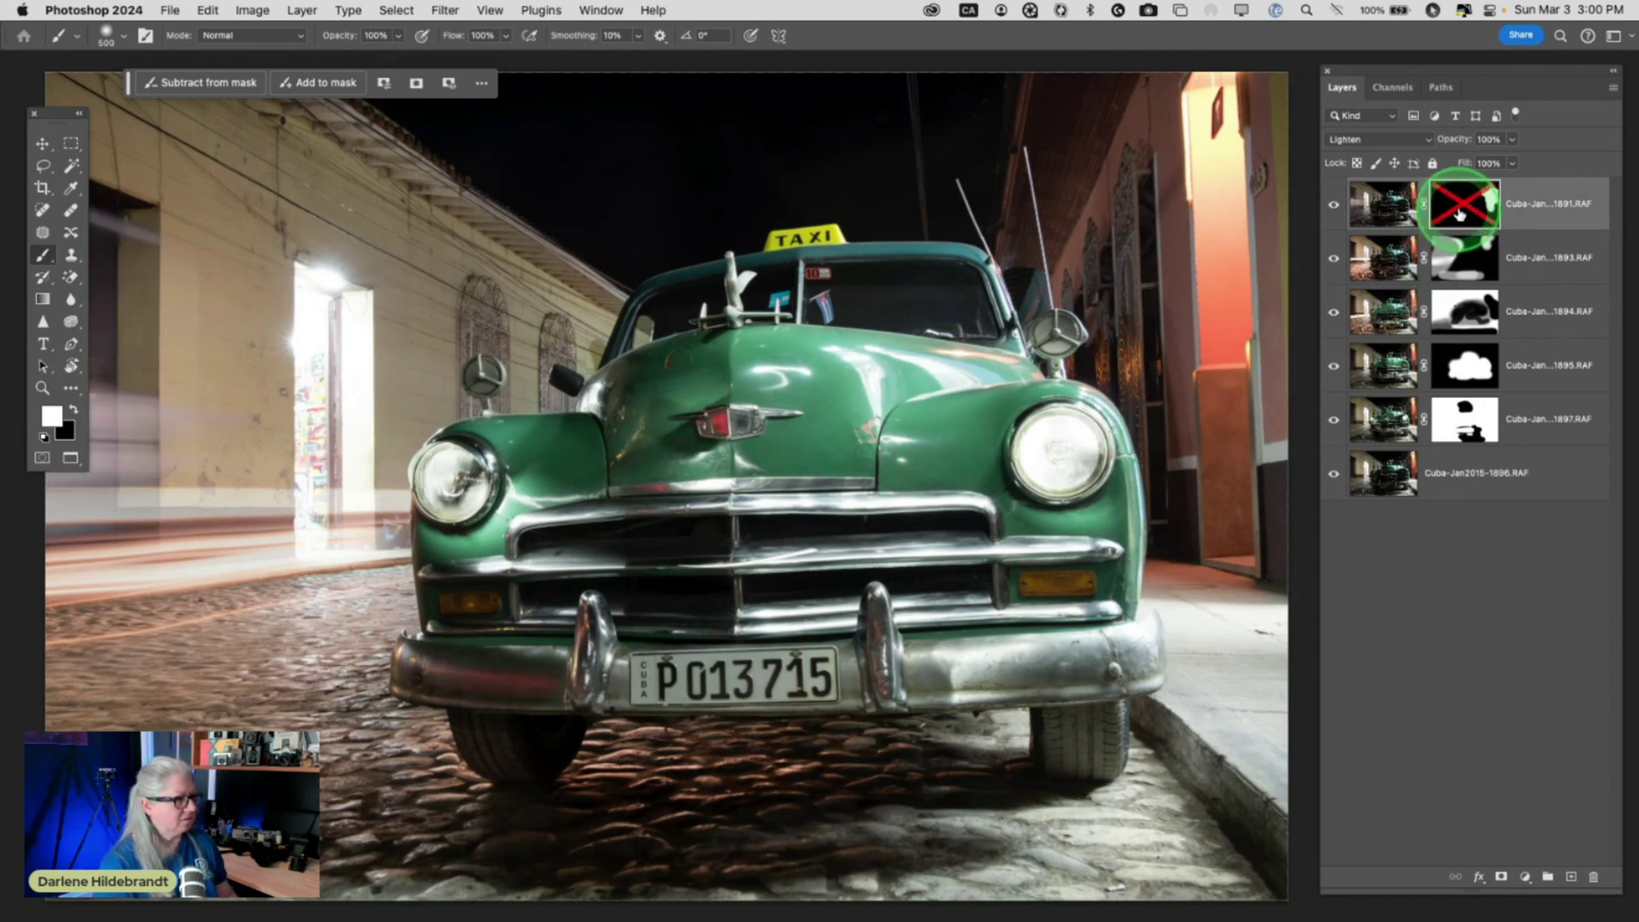
shift+click(1459, 214)
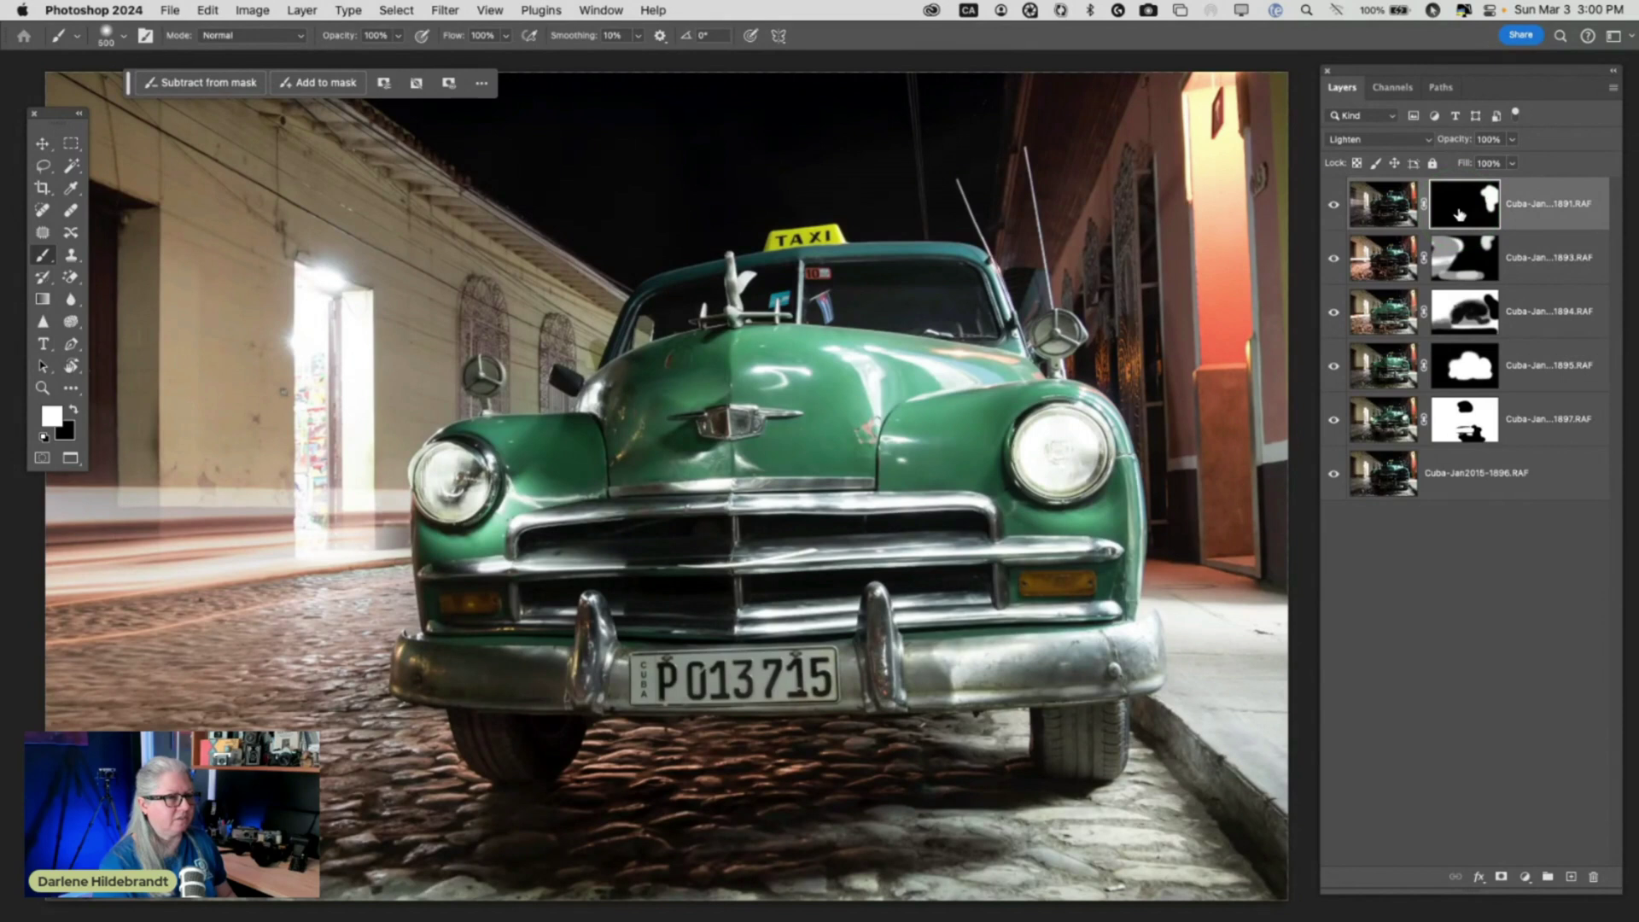
shift+click(1459, 214)
shift+click(1459, 213)
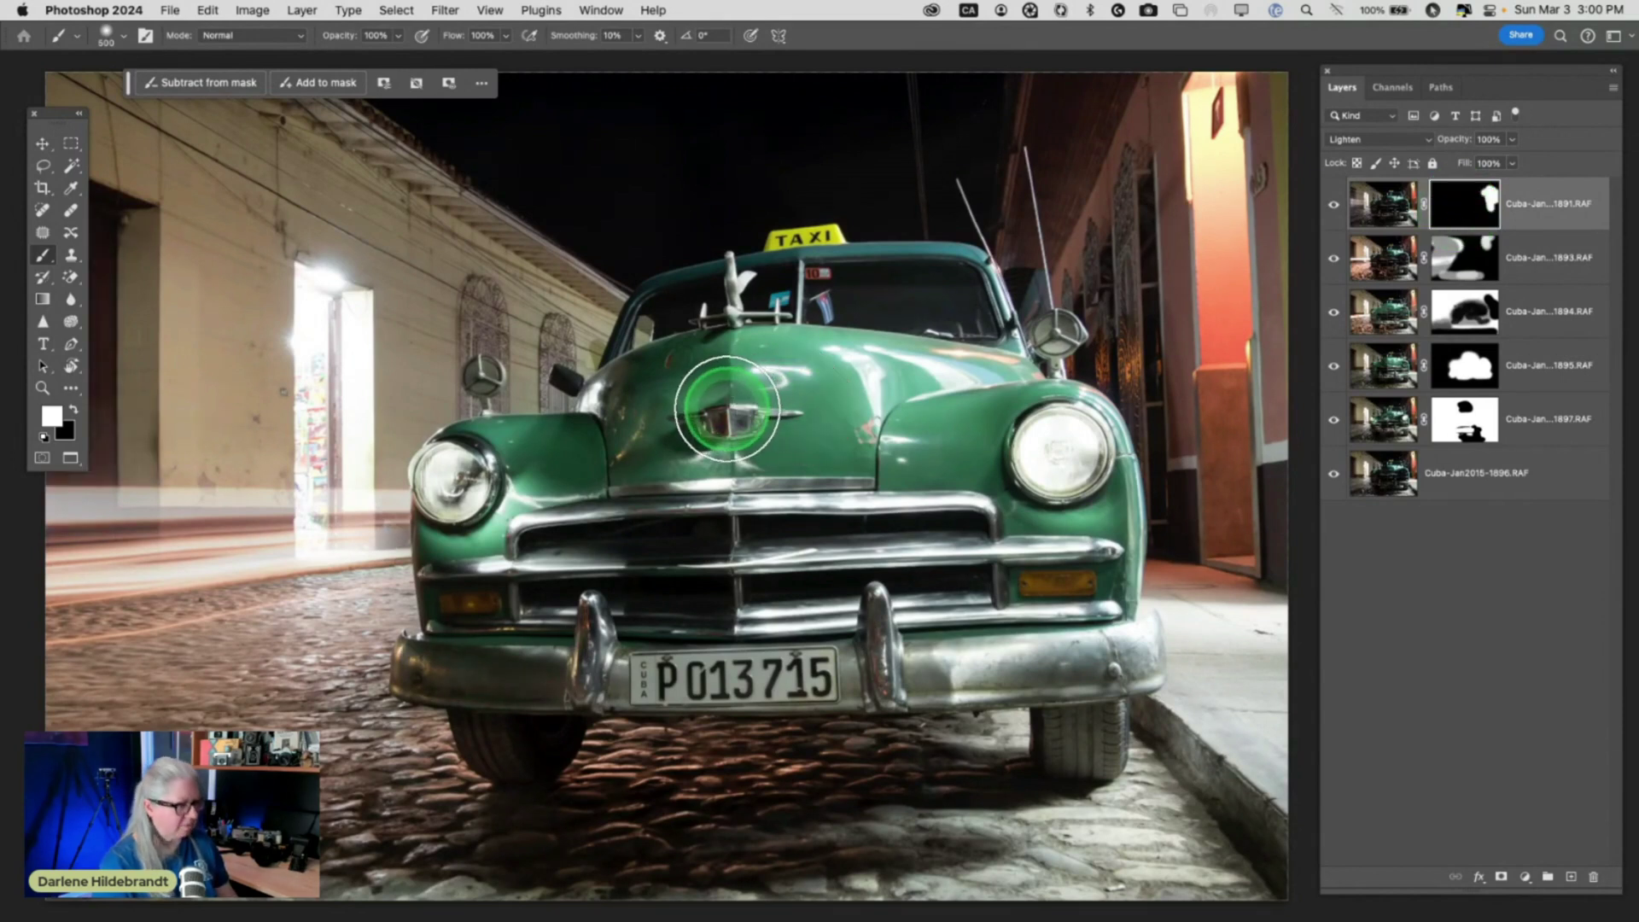
At 50% brush strength, paint white over the hood emblem, the left bumper, and the left wall
key(5)
click(721, 411)
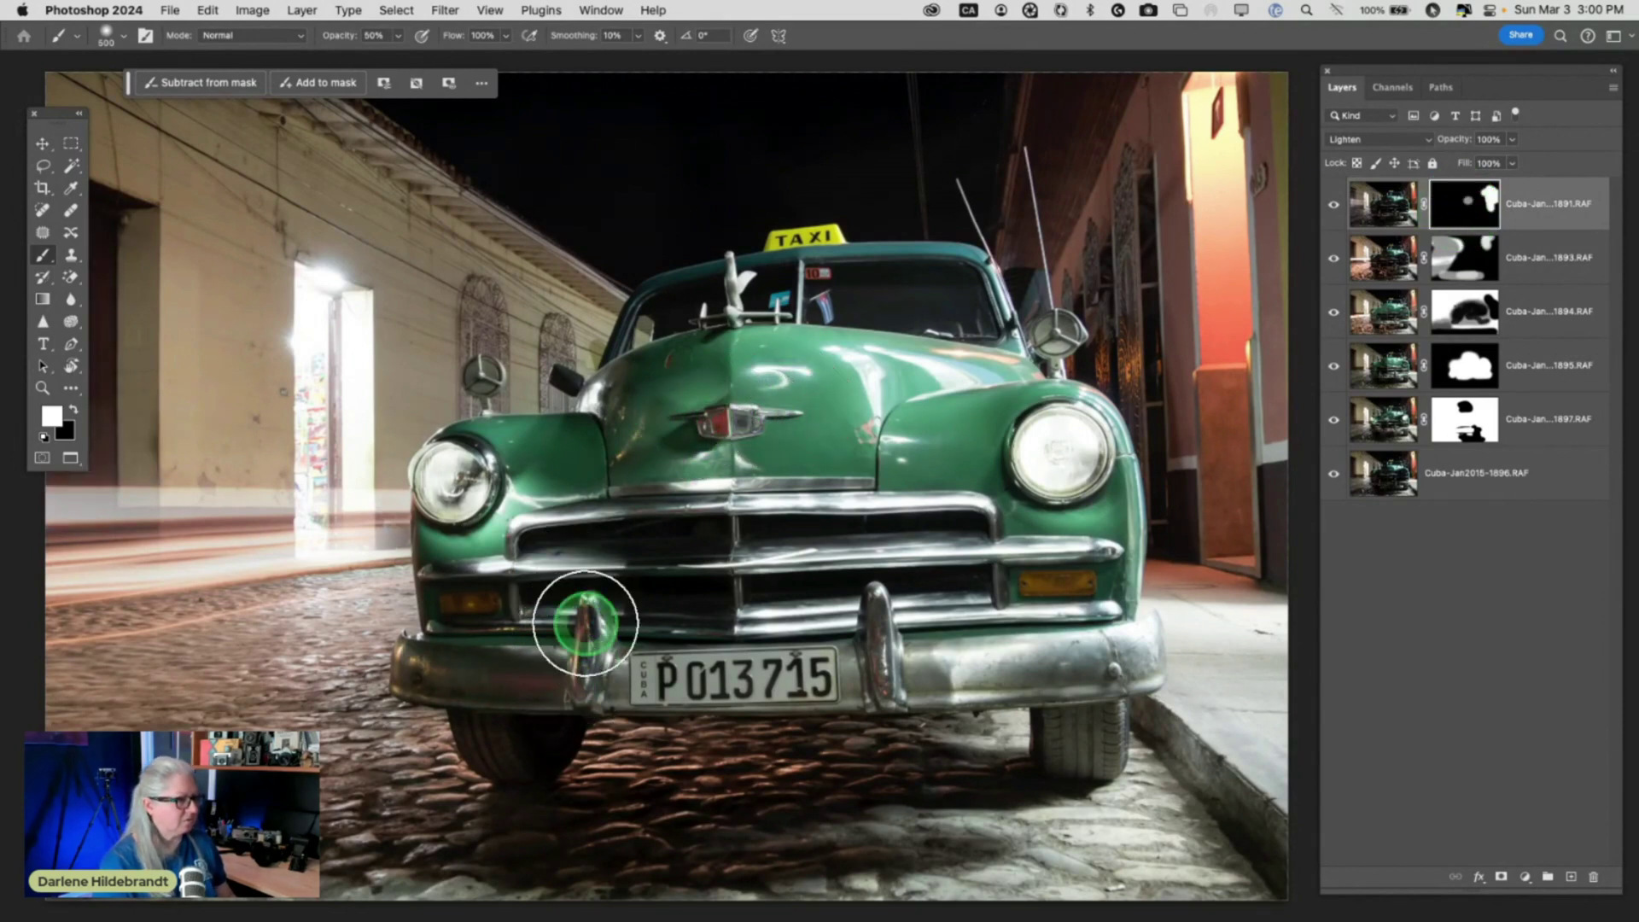
mouse_move(446, 666)
mouse_down()
mouse_move(614, 555)
mouse_move(772, 410)
mouse_move(738, 421)
mouse_up()
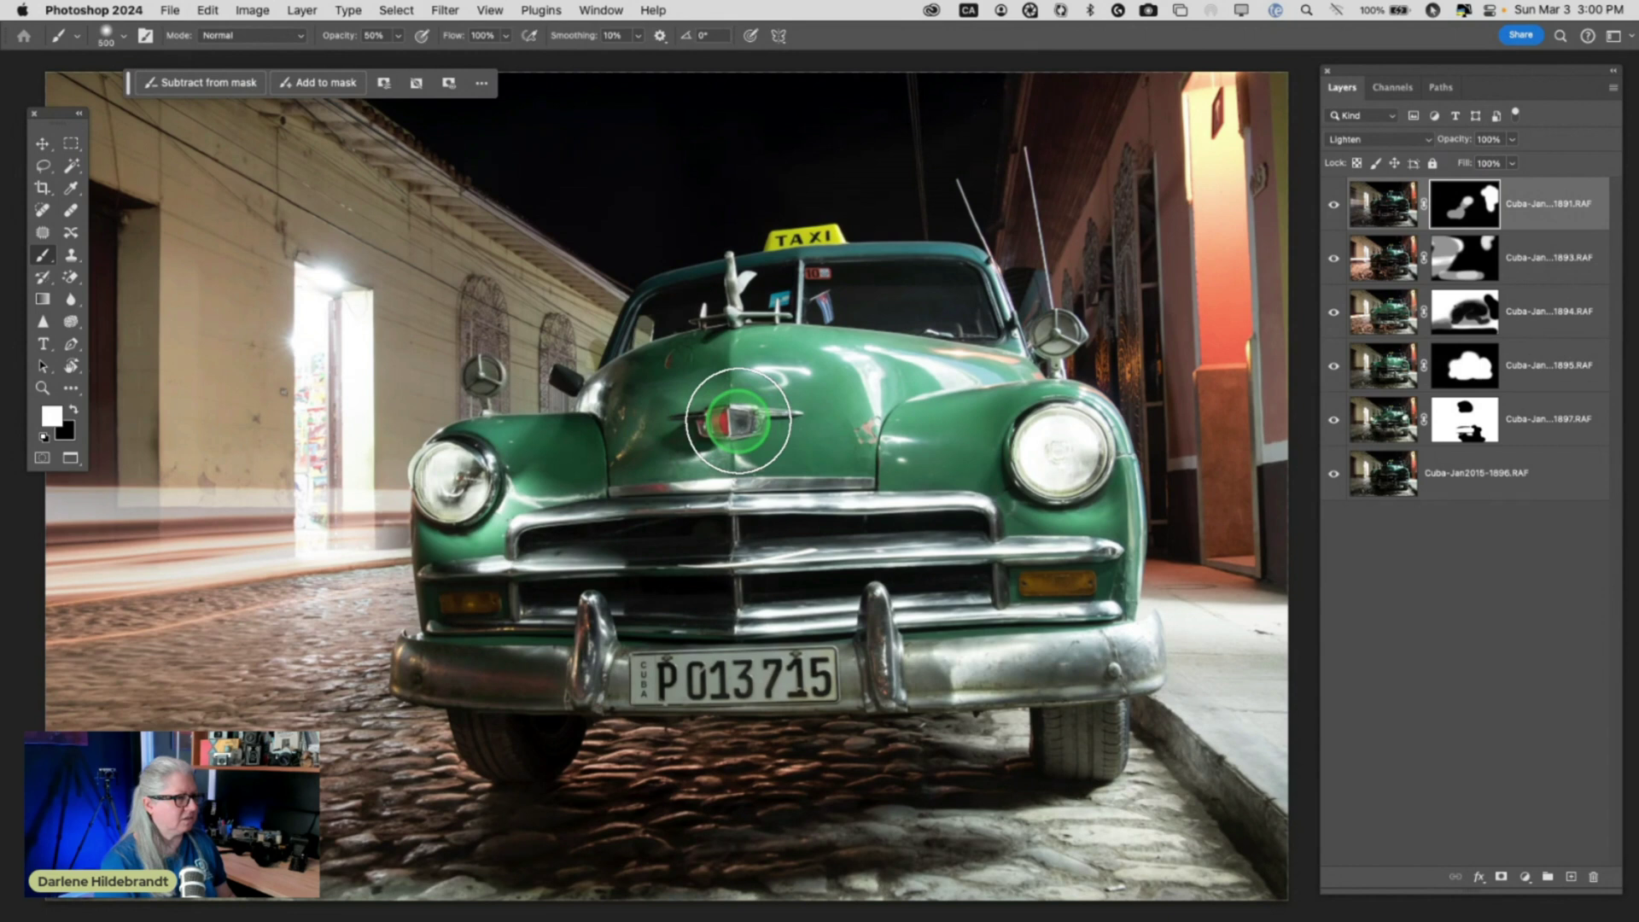
drag(538, 680, 424, 648)
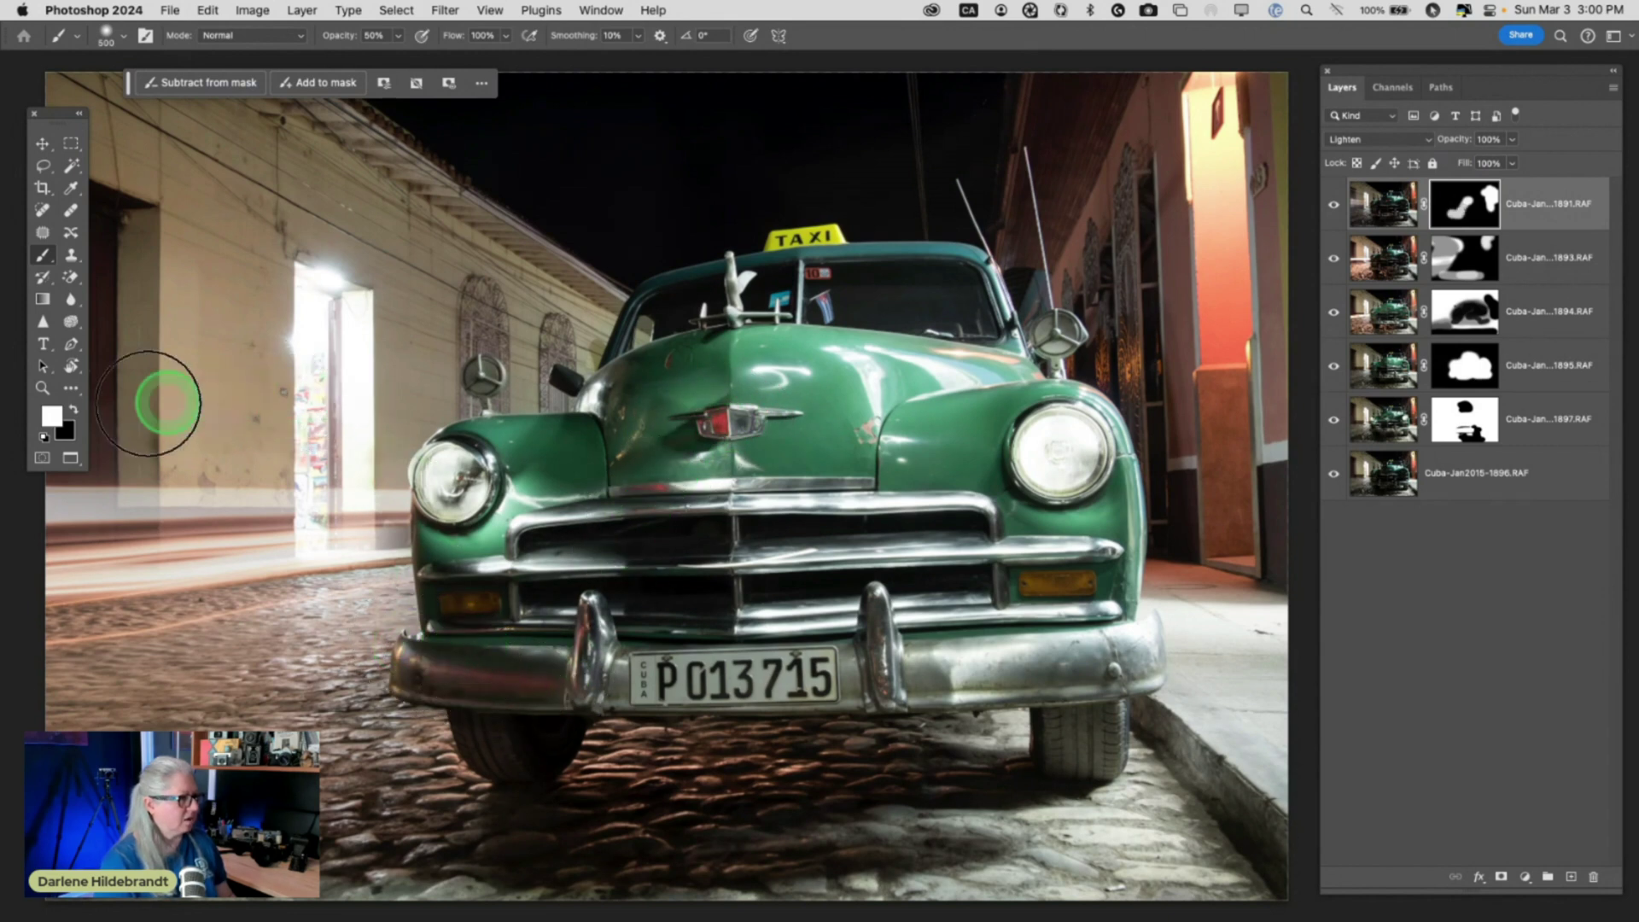
mouse_move(168, 403)
mouse_down()
mouse_move(12, 403)
mouse_move(402, 439)
mouse_move(55, 446)
mouse_move(358, 441)
mouse_up()
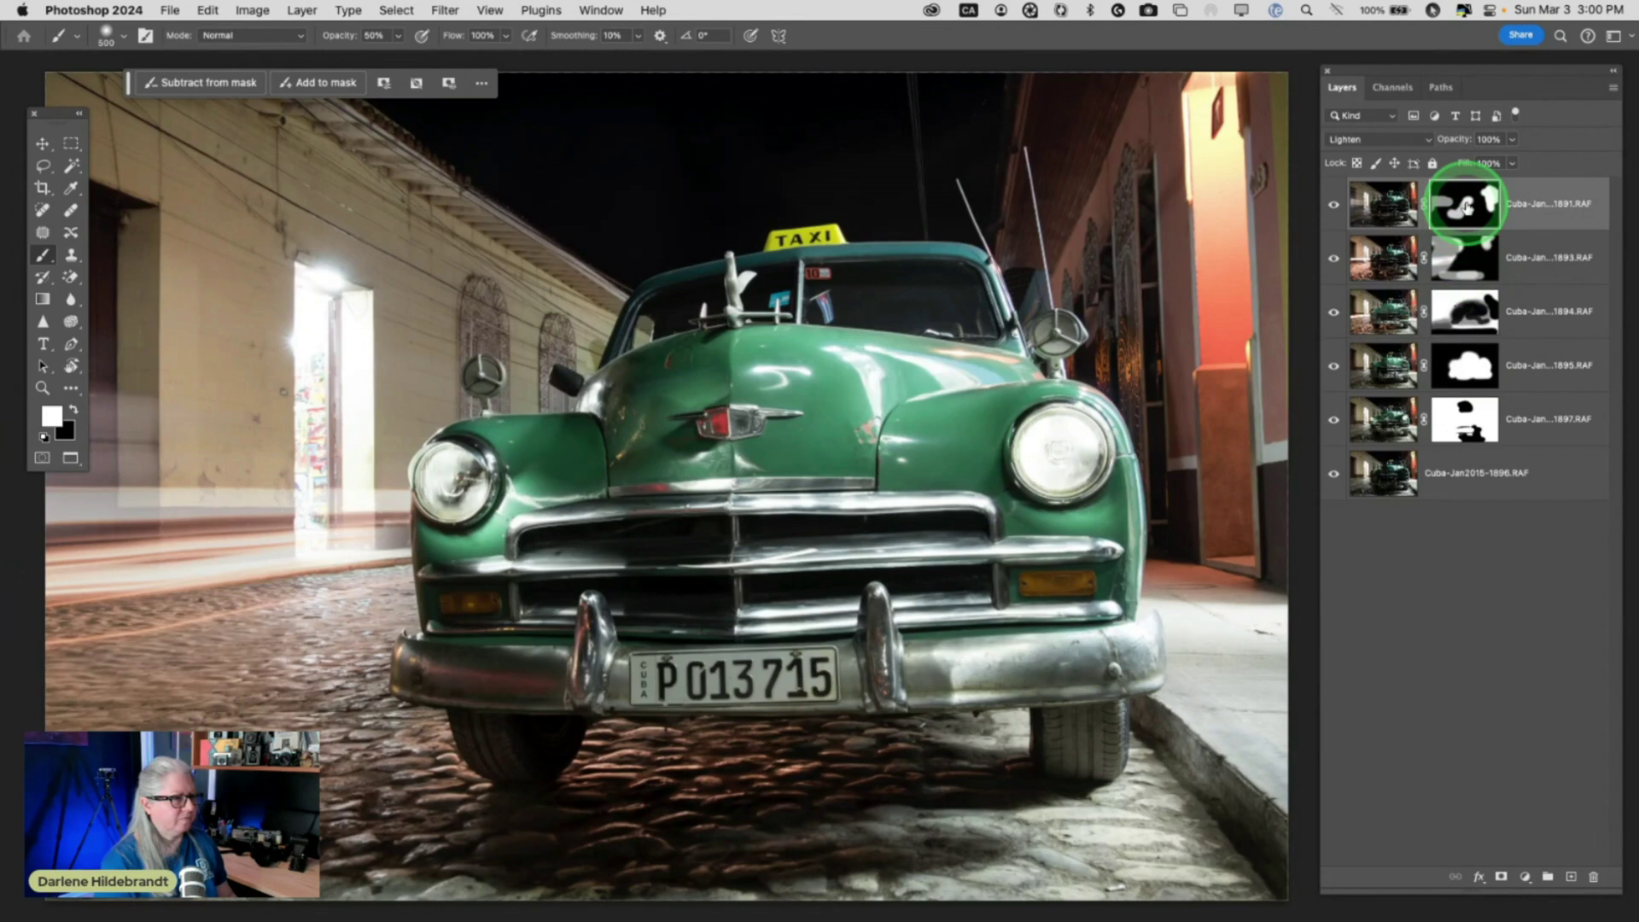
Compare the top mask on and off, reveal more light on the left wall, and reset brush opacity to 100%
shift+click(1465, 205)
shift+click(1465, 205)
shift+click(1465, 204)
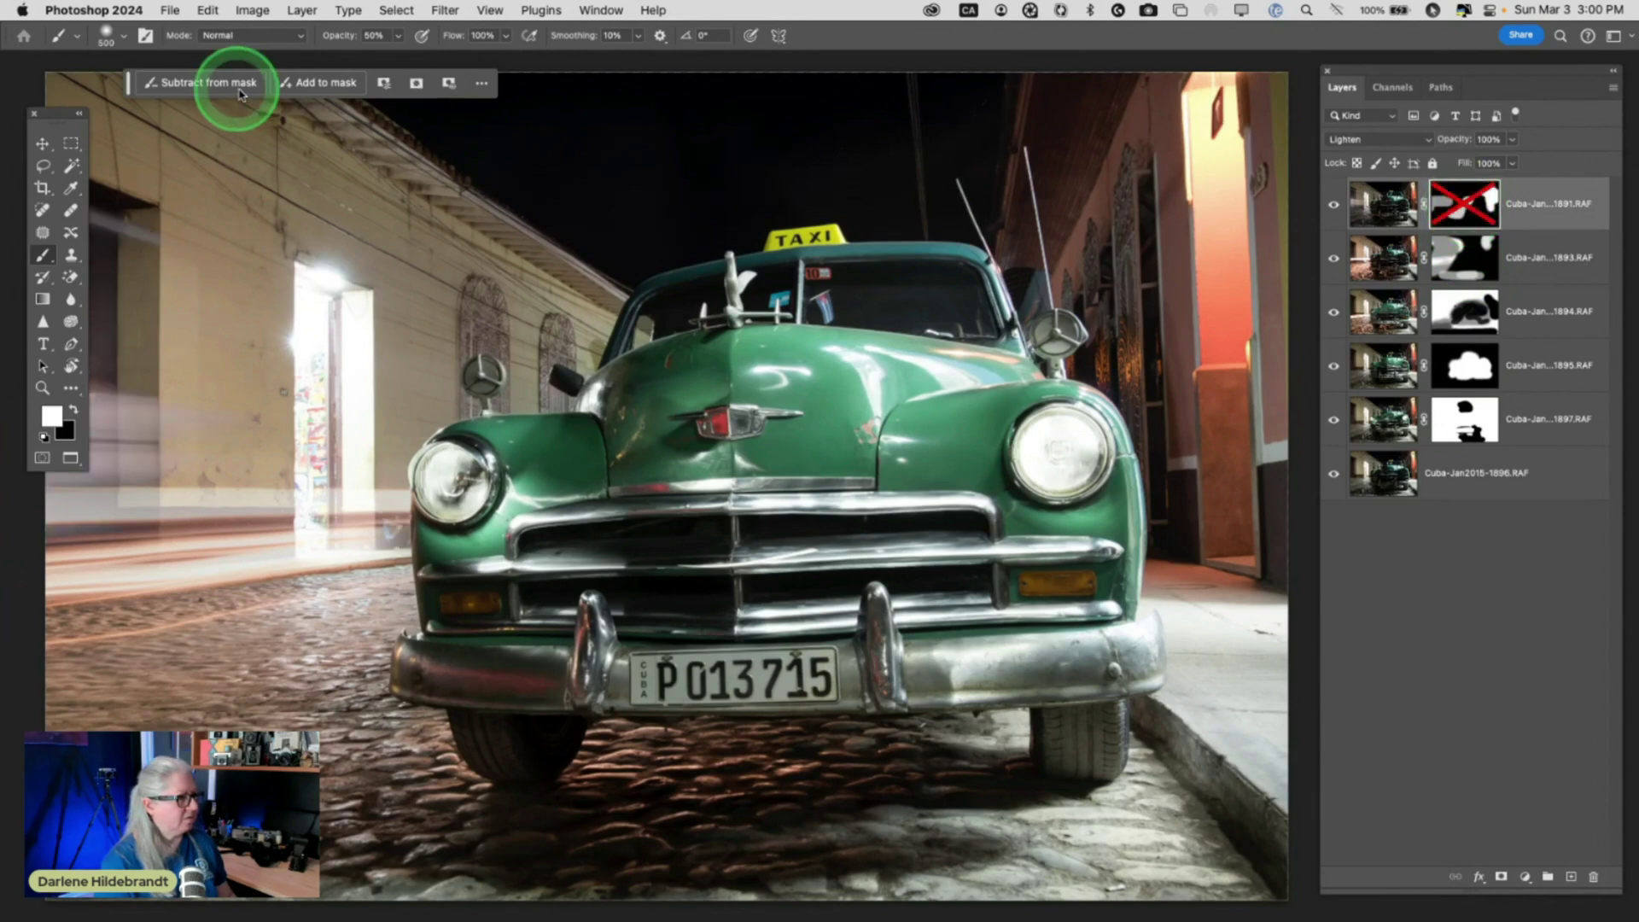
shift+click(1465, 205)
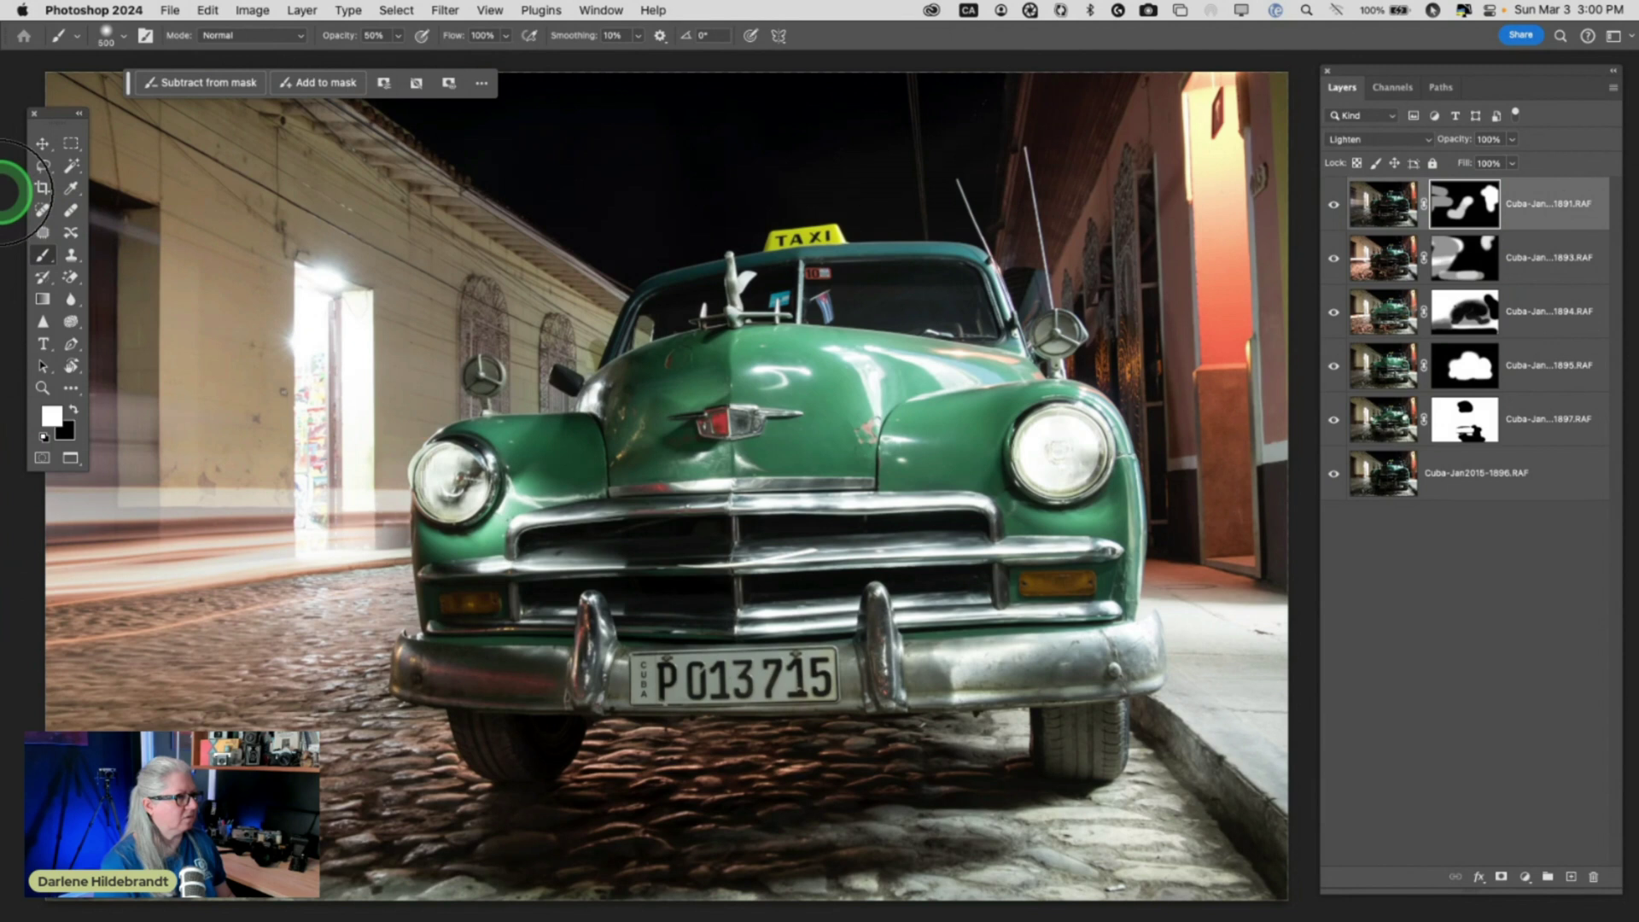
drag(236, 246, 284, 300)
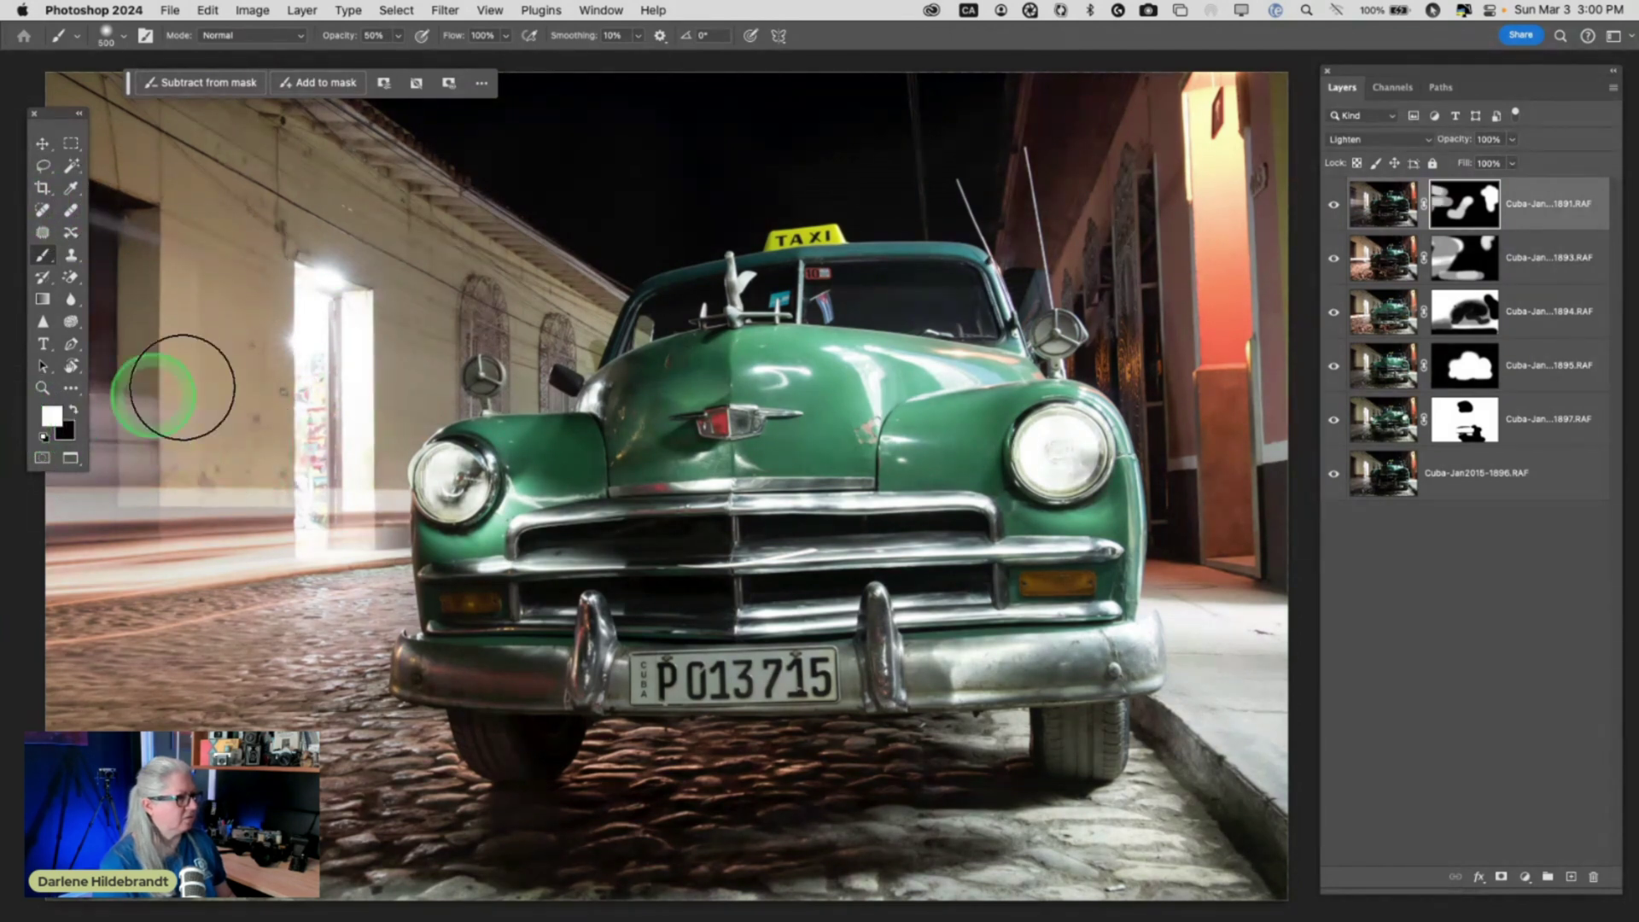
key(0)
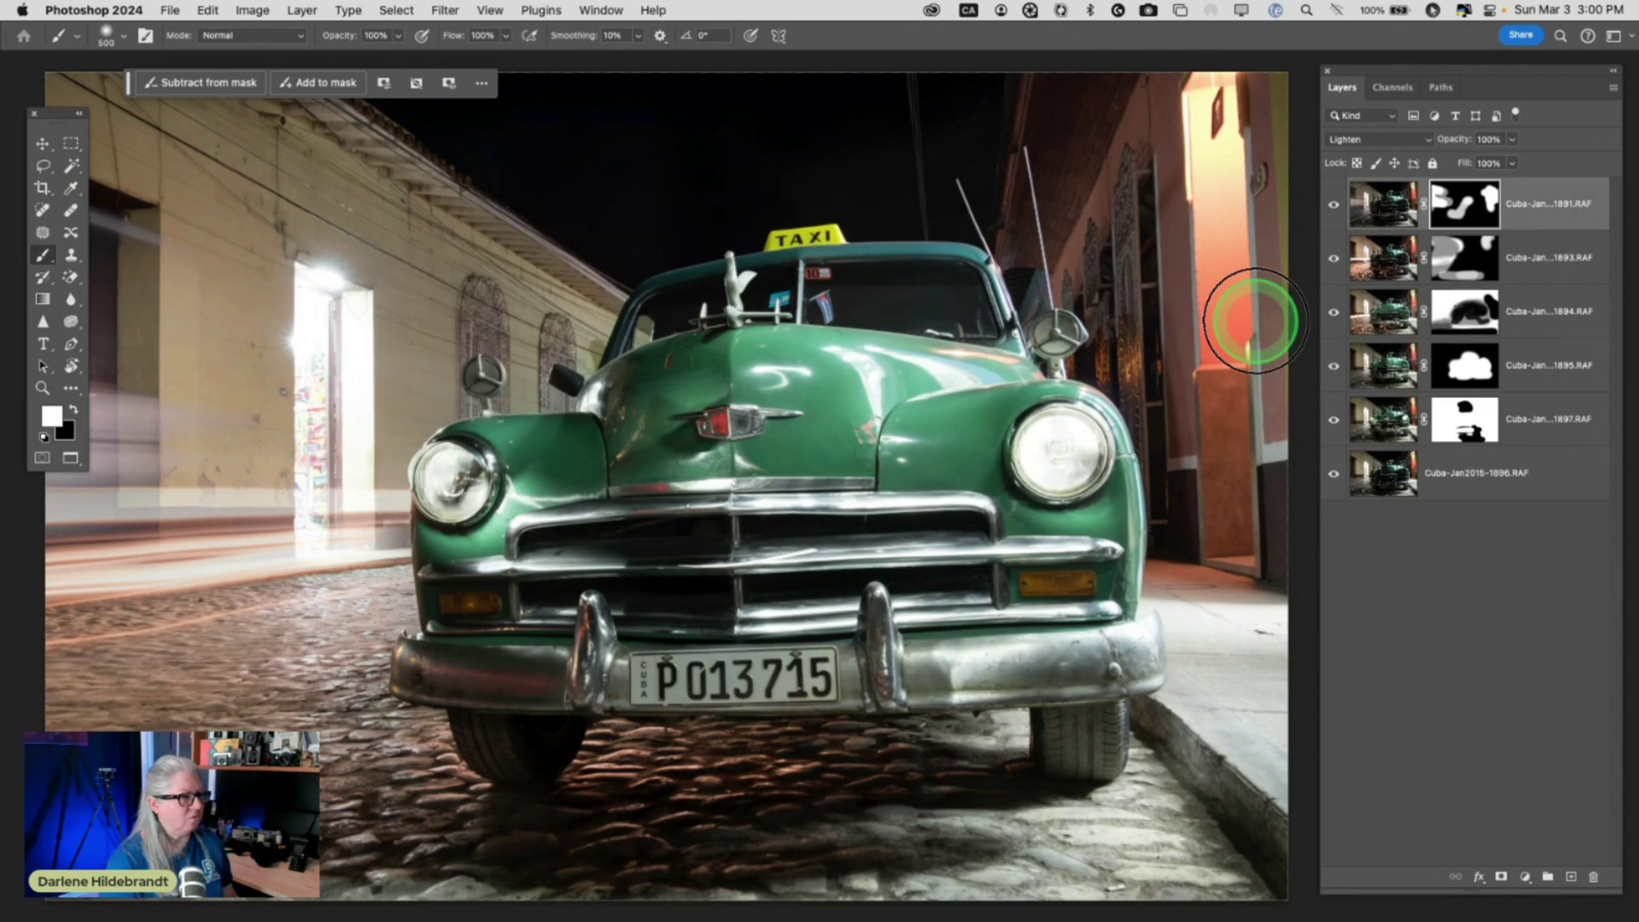
key(super+minus)
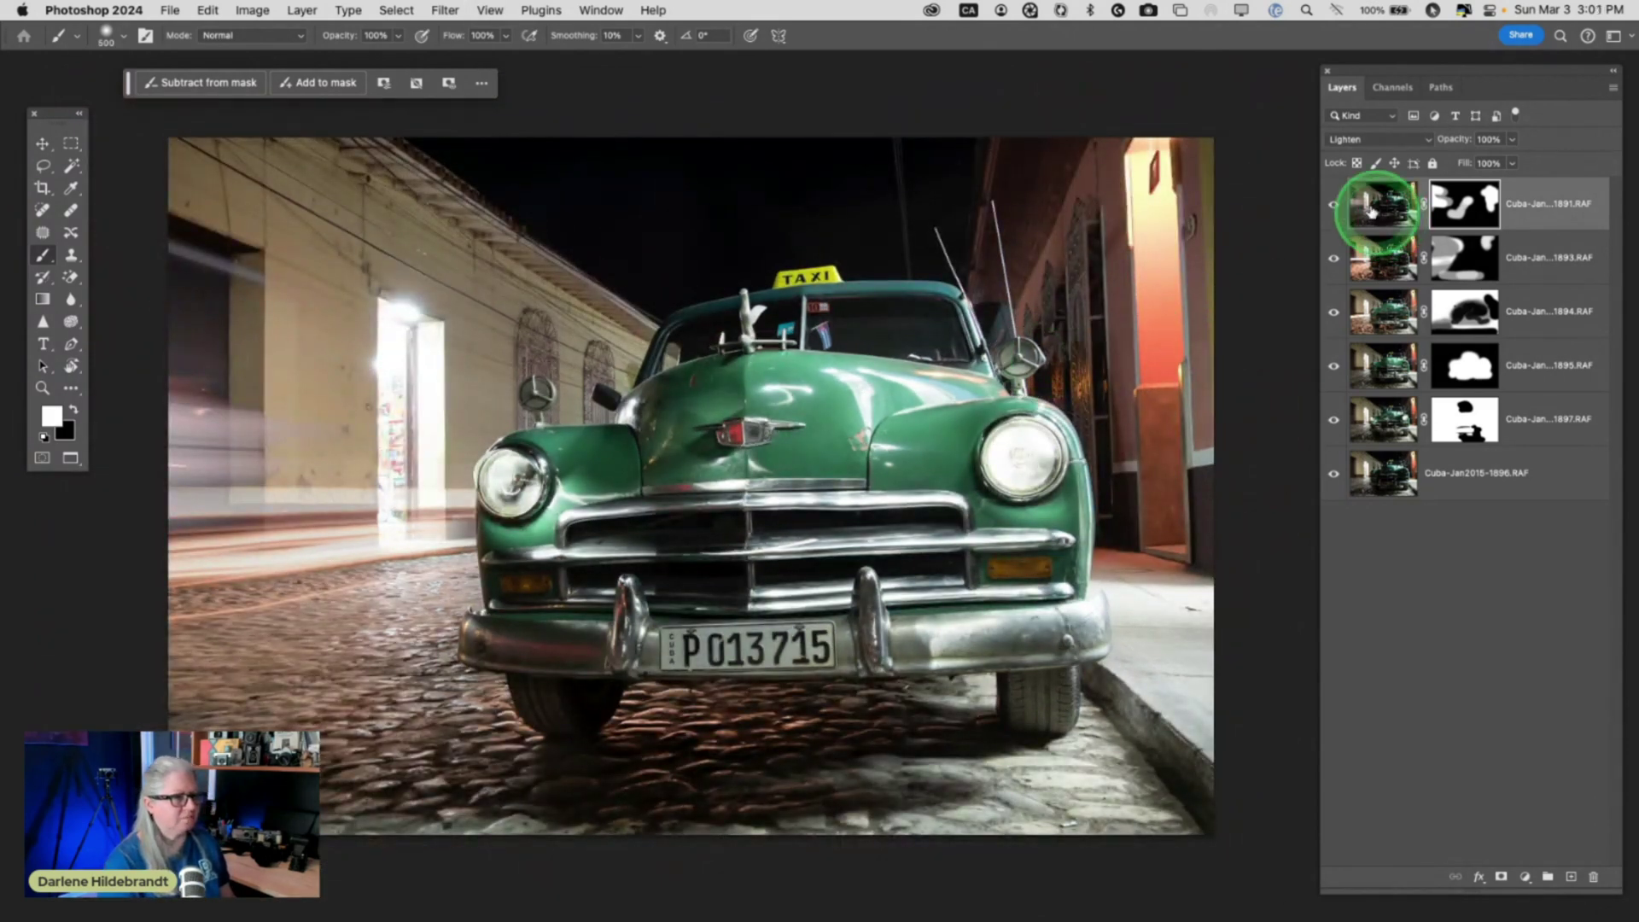
alt+click(1335, 474)
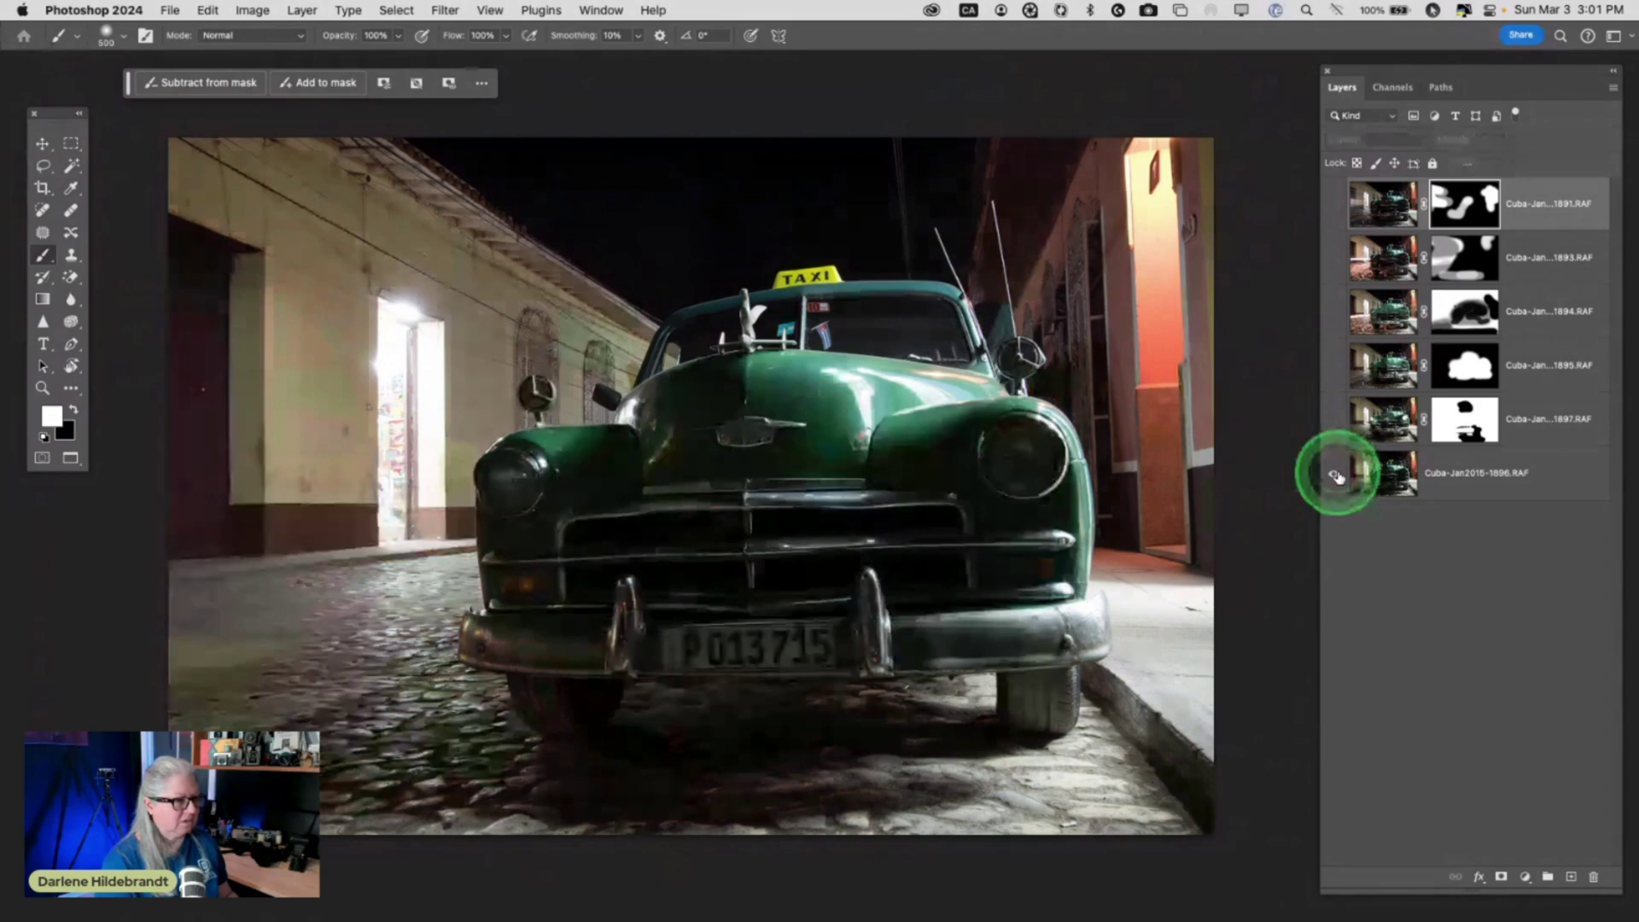
alt+click(1334, 474)
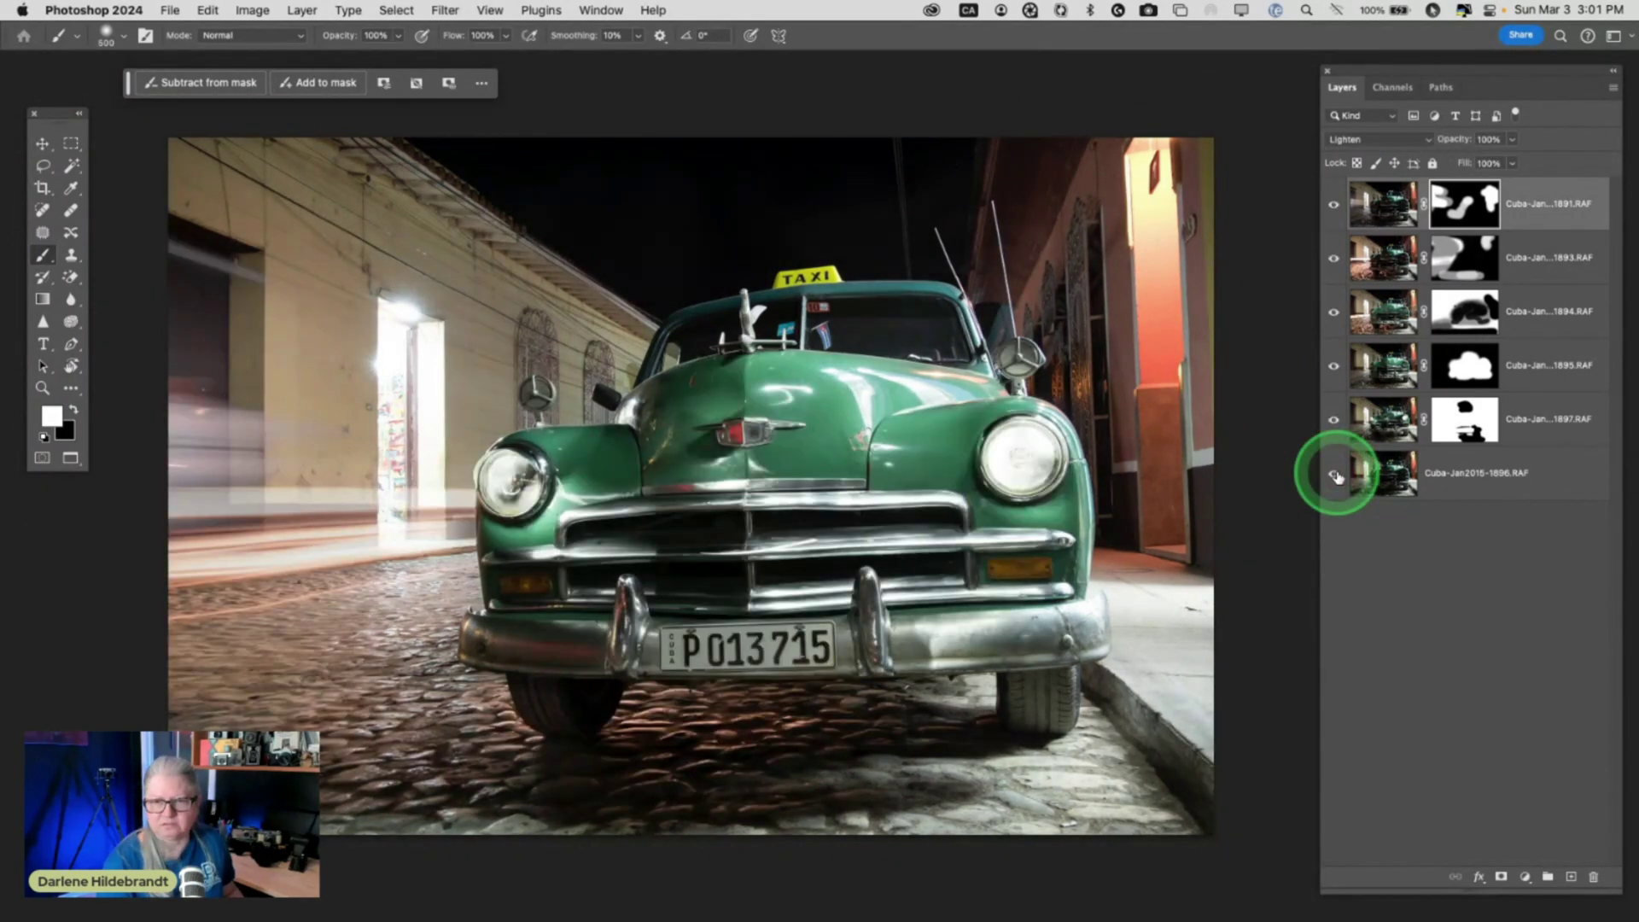
alt+click(1334, 474)
alt+click(1334, 473)
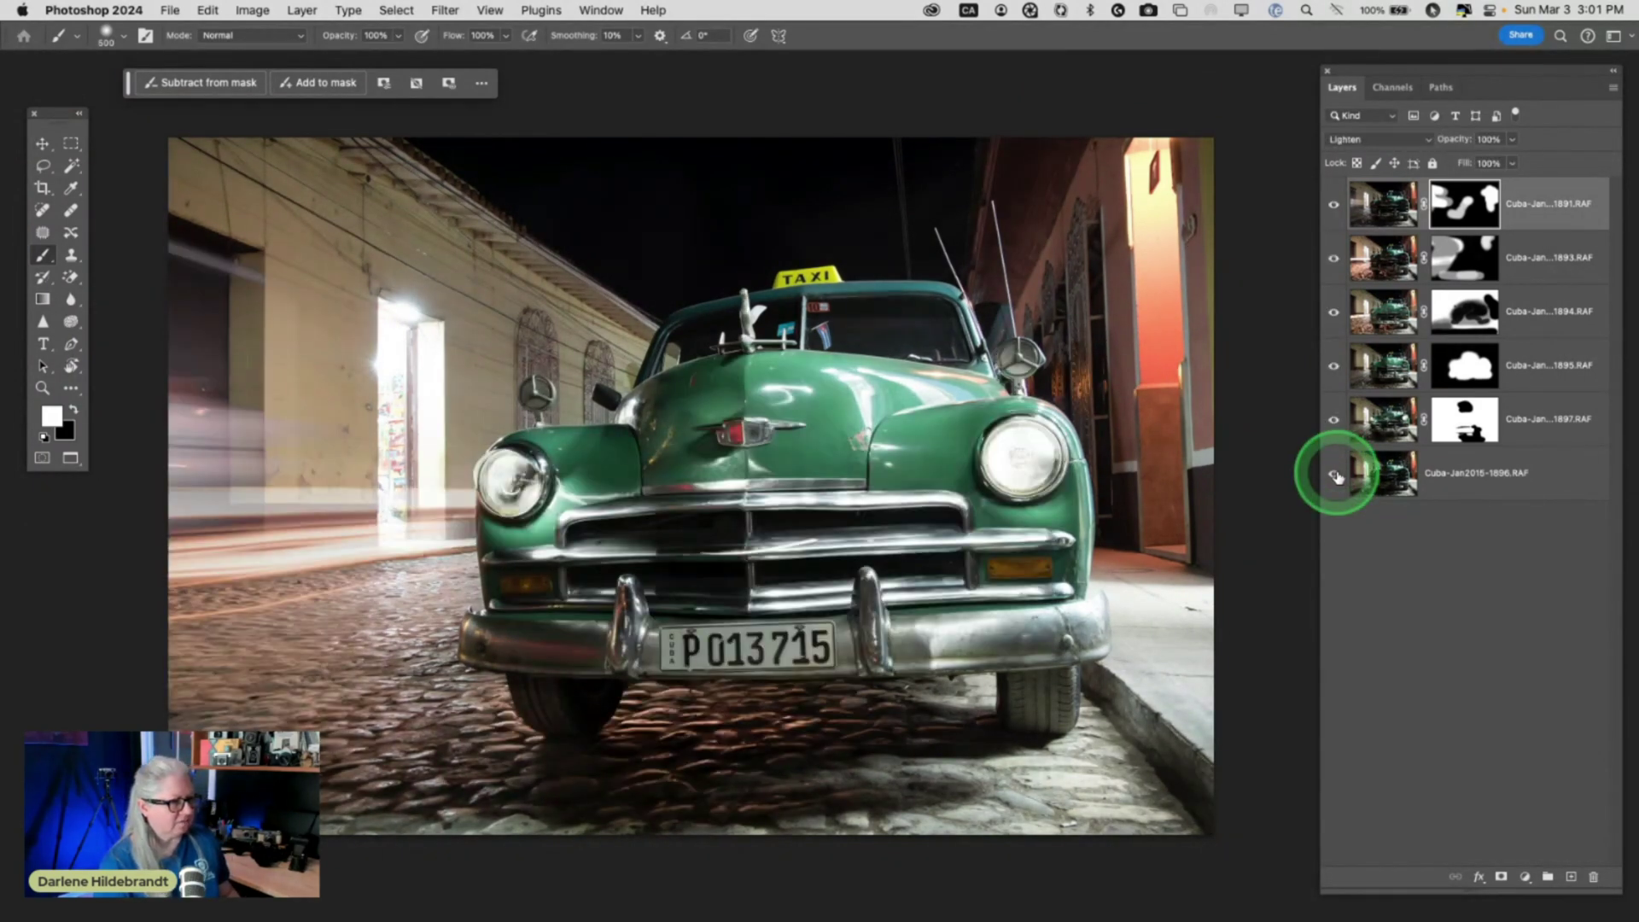
alt+click(1334, 474)
alt+click(1334, 474)
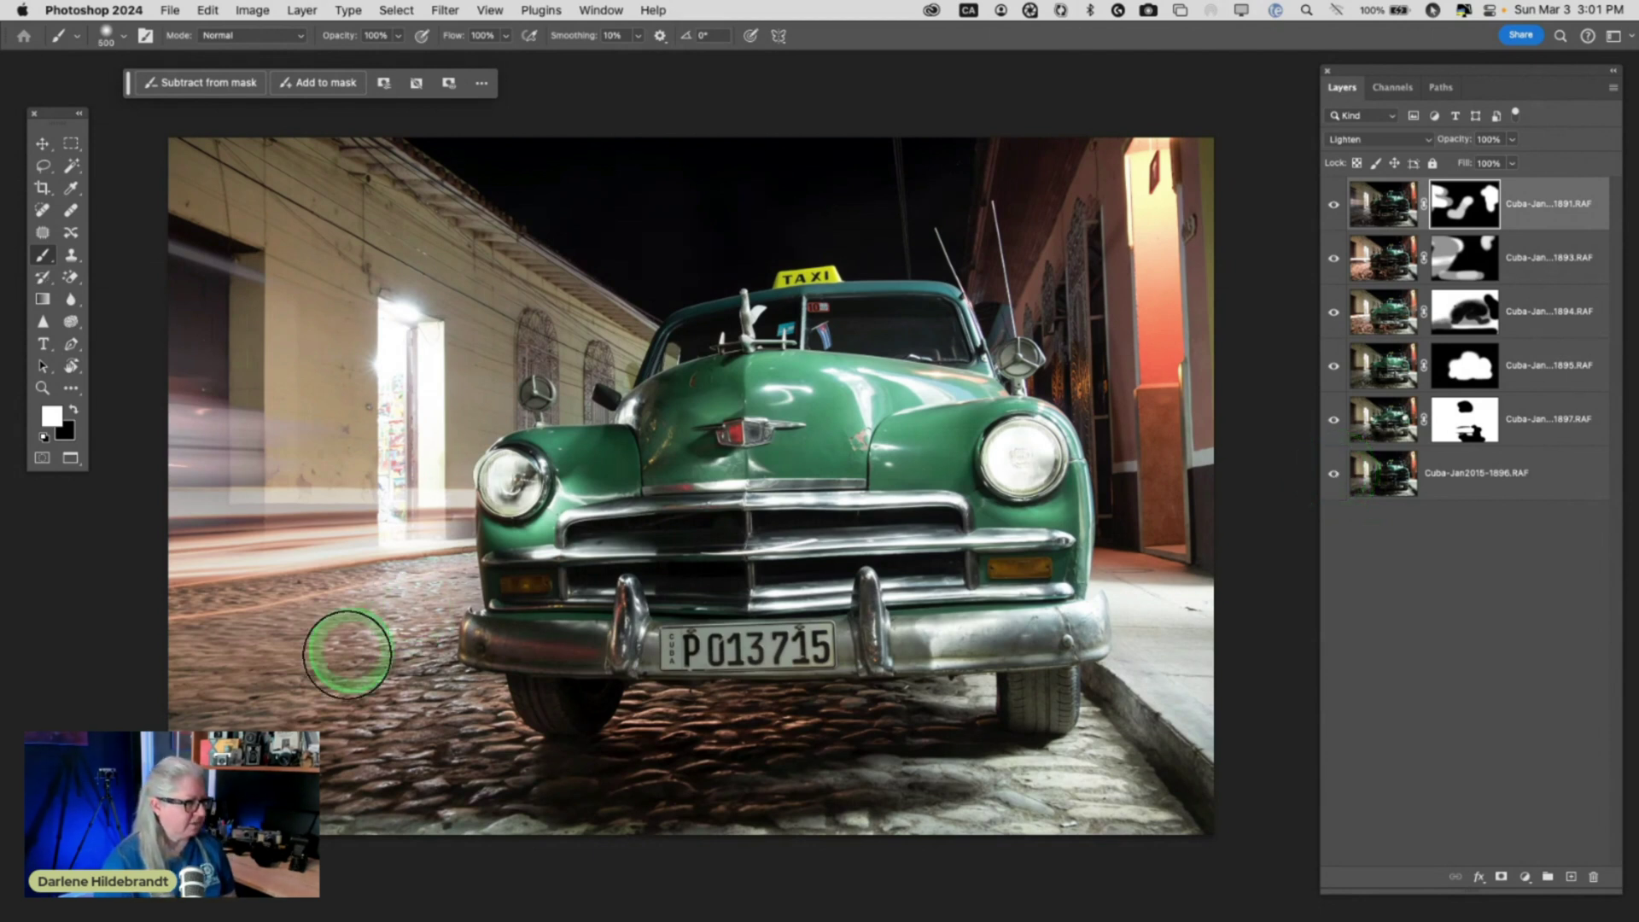
click(1383, 418)
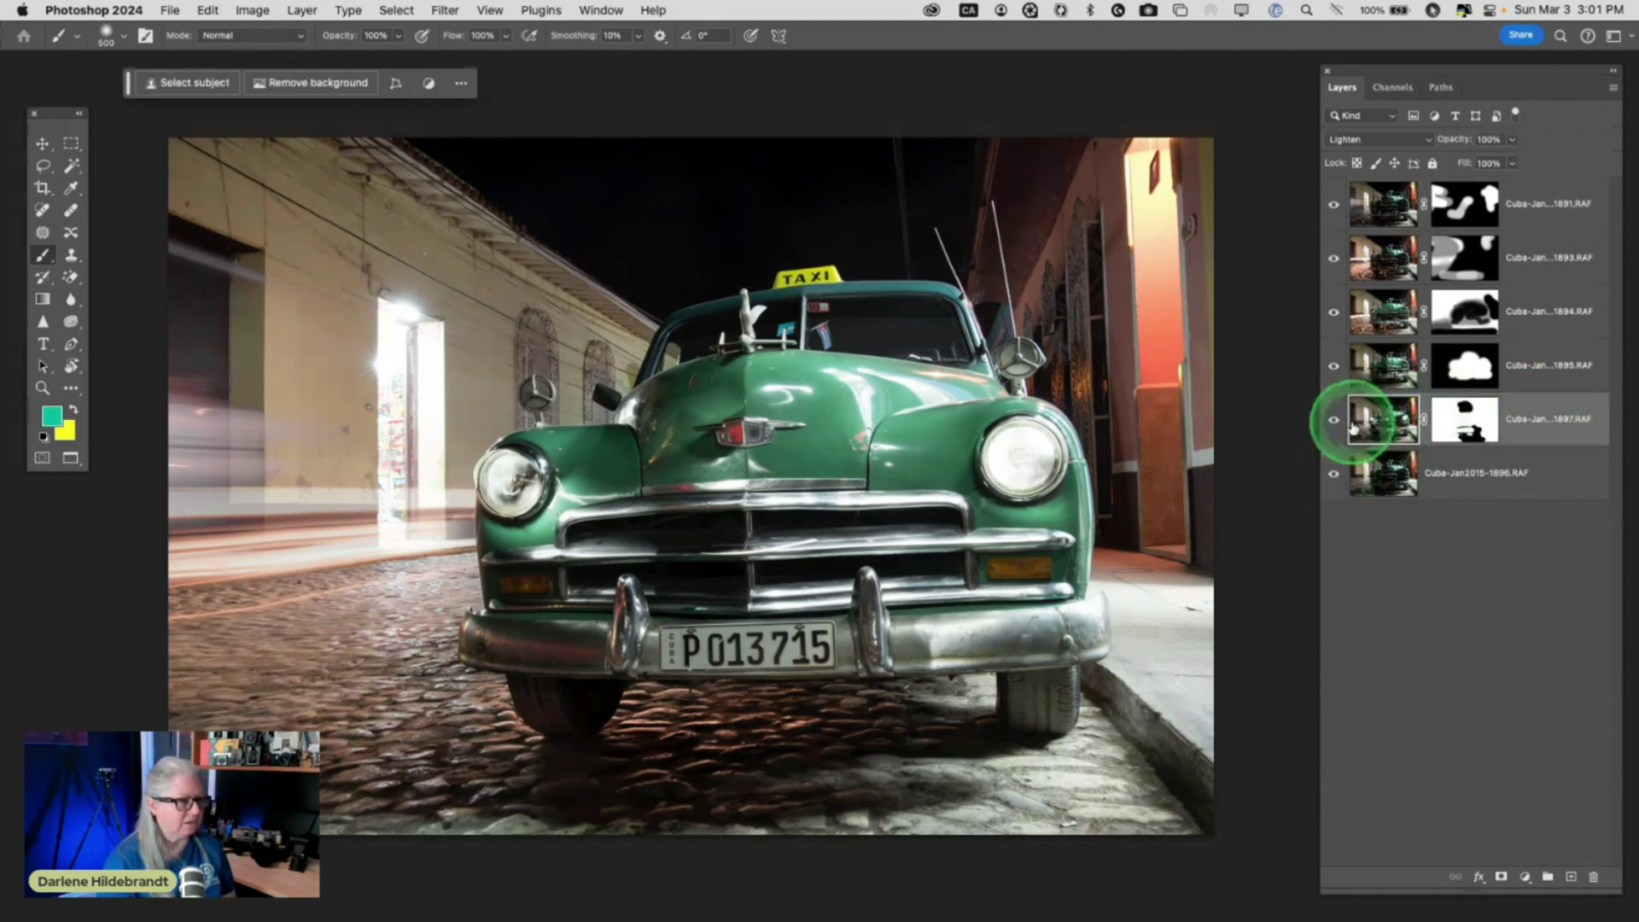
click(1333, 419)
click(1333, 419)
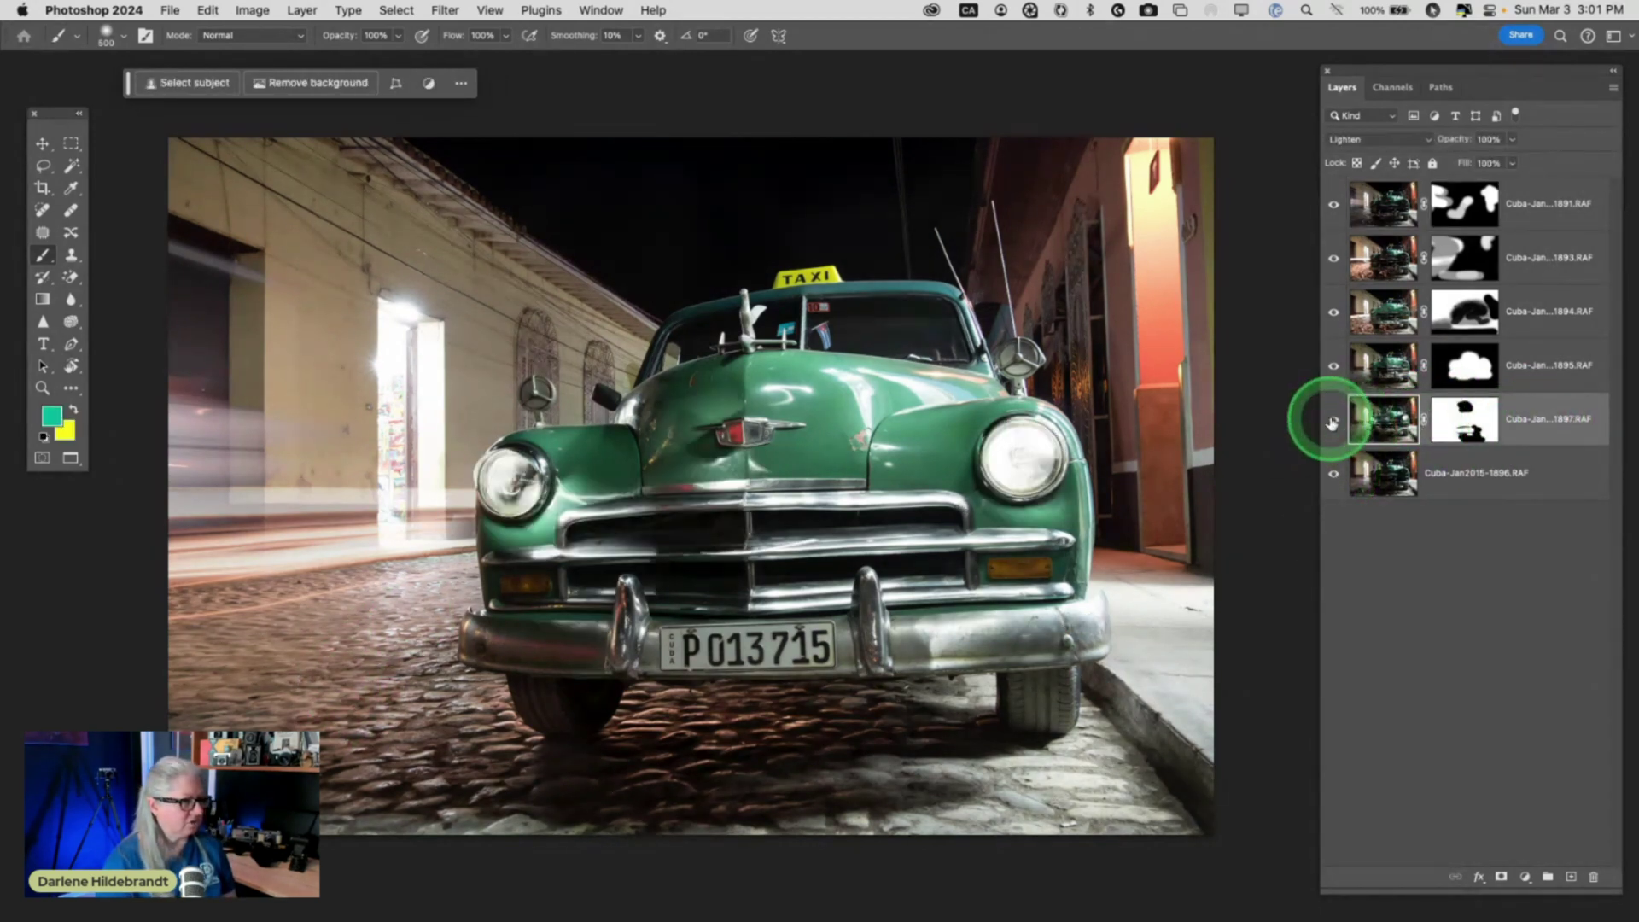
click(1335, 368)
click(1334, 369)
click(1335, 310)
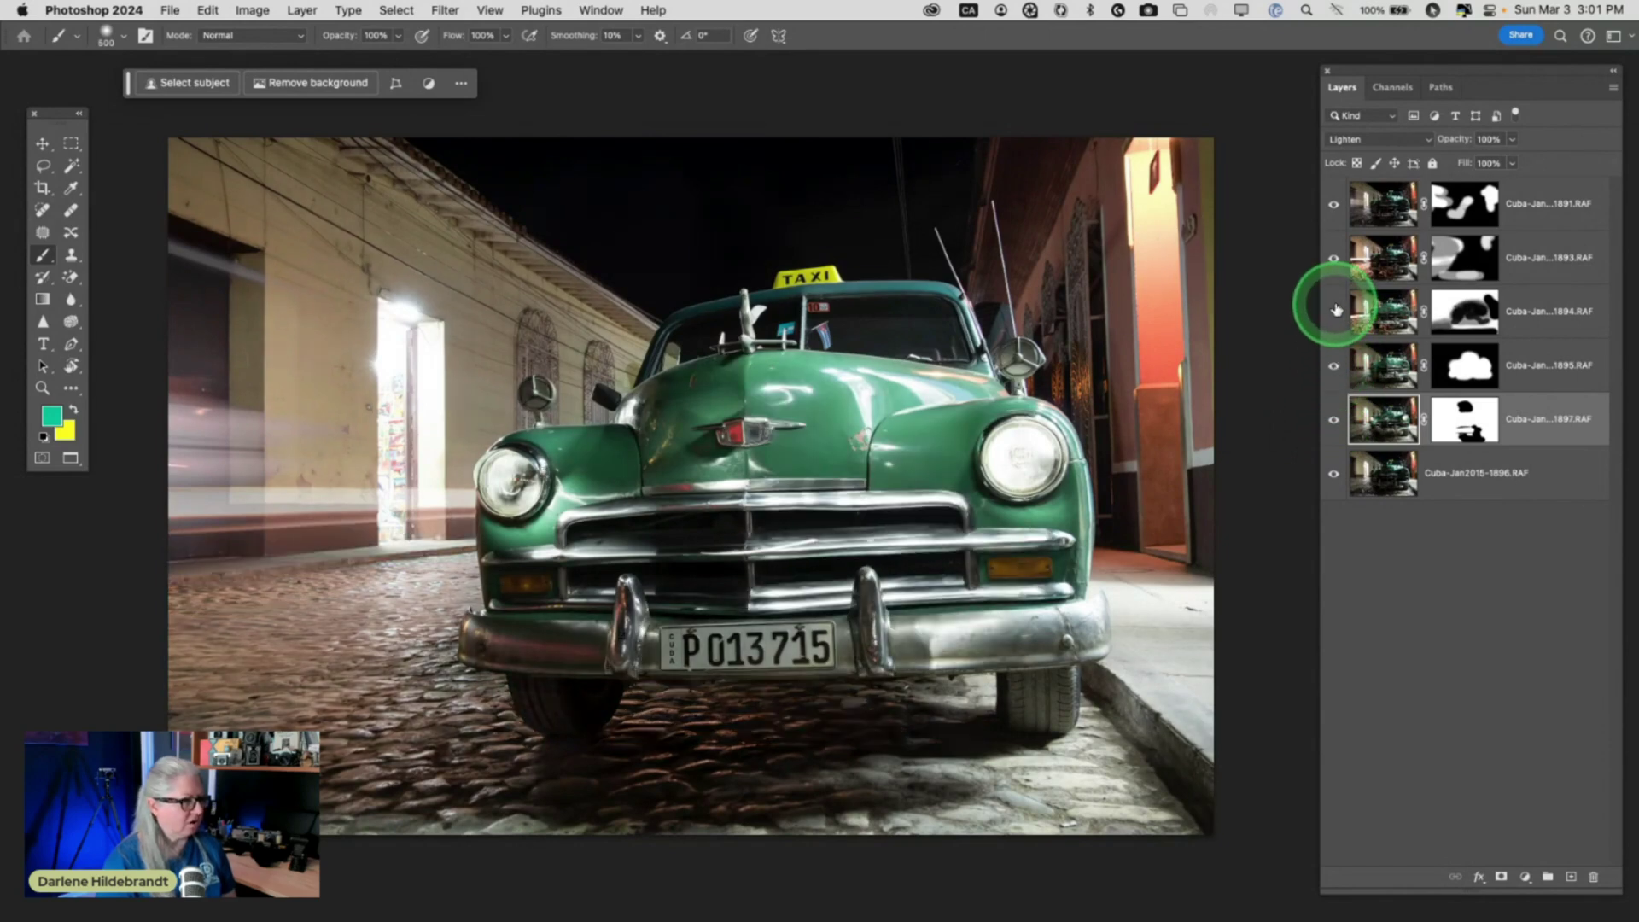
click(1335, 310)
click(1335, 310)
click(1335, 310)
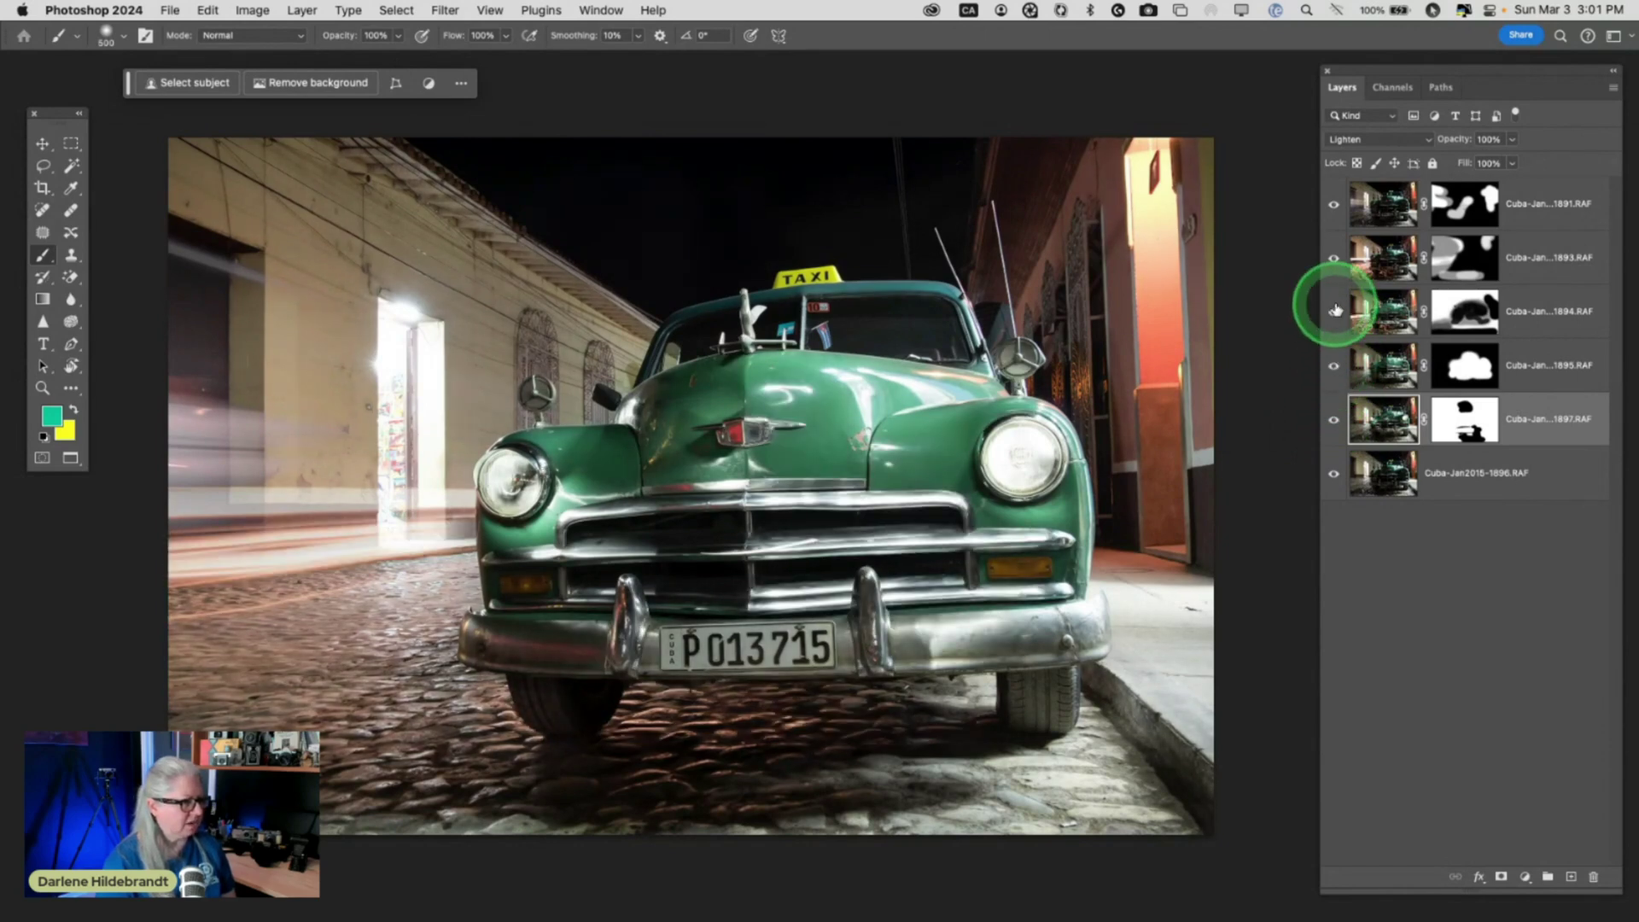
click(1335, 311)
Lower the opacity of the 1894 exposure layer after comparing it on and off
click(1335, 310)
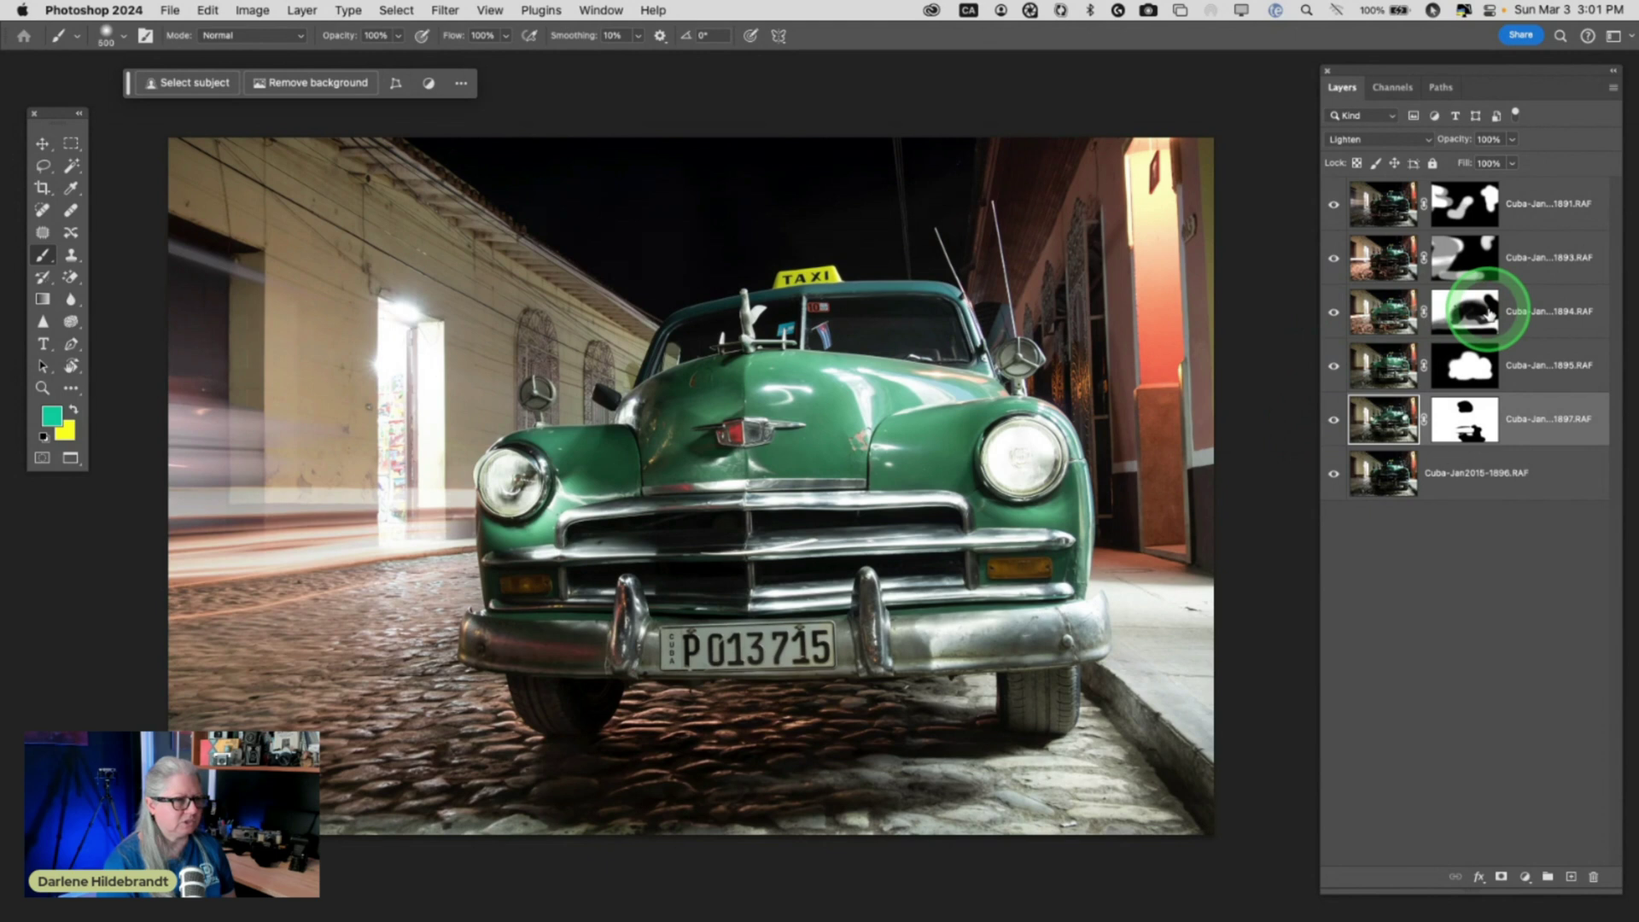
click(1545, 329)
click(1512, 139)
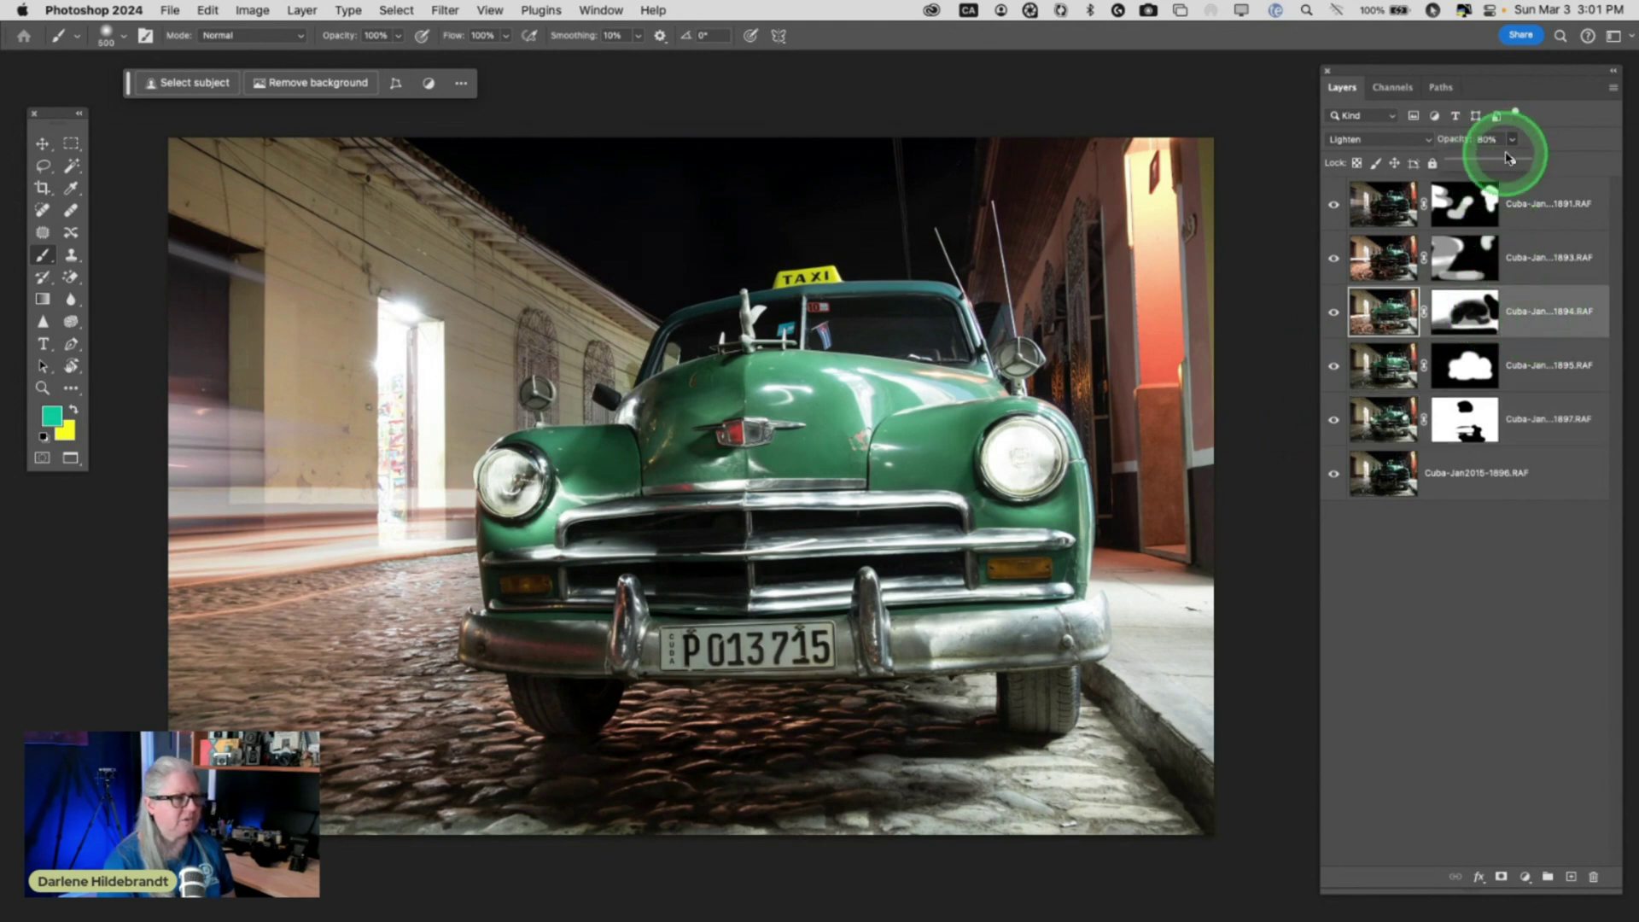
drag(1503, 164, 1486, 163)
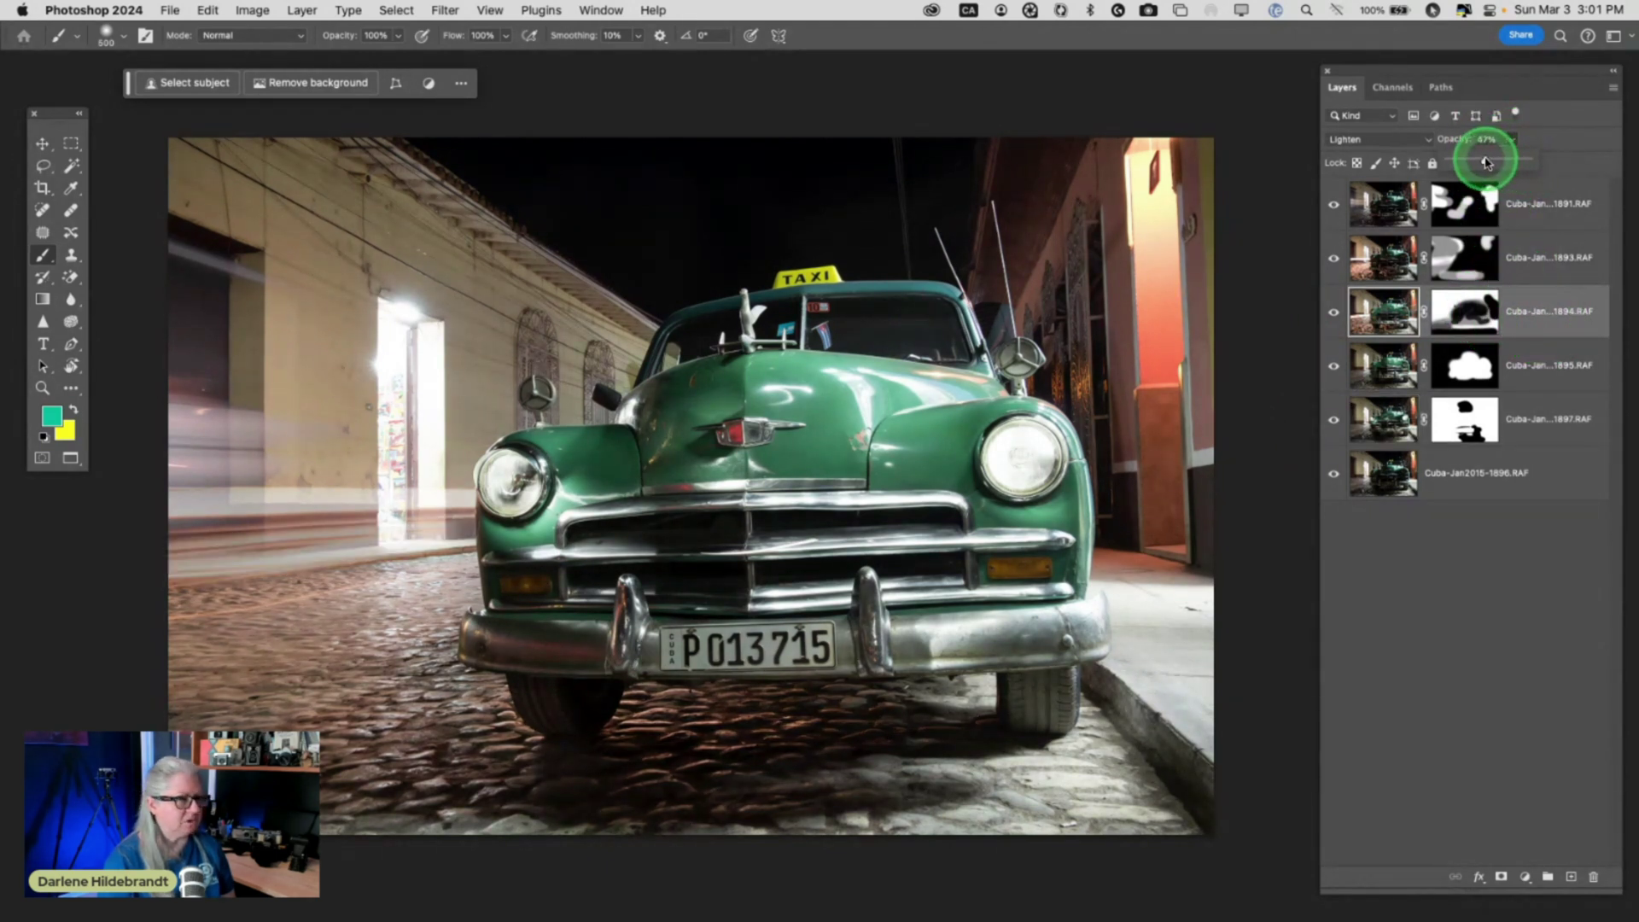
Compare the 1893 layer on and off, then target its mask with black as the paint colour
click(1529, 256)
click(1331, 259)
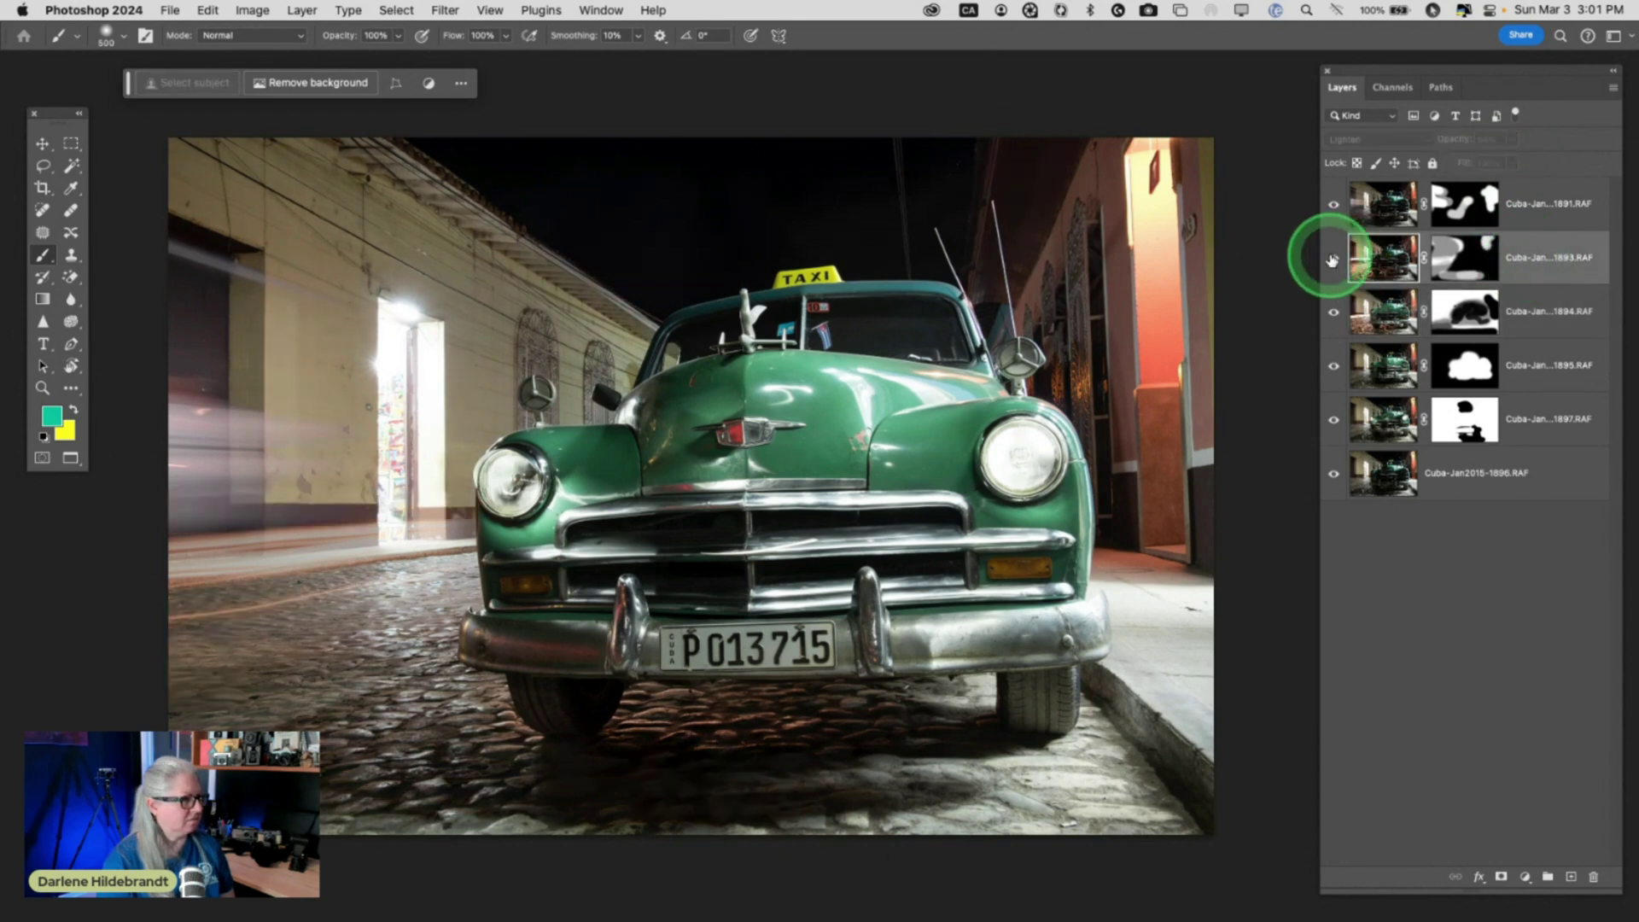
click(1332, 258)
click(1332, 259)
click(1332, 258)
click(1384, 269)
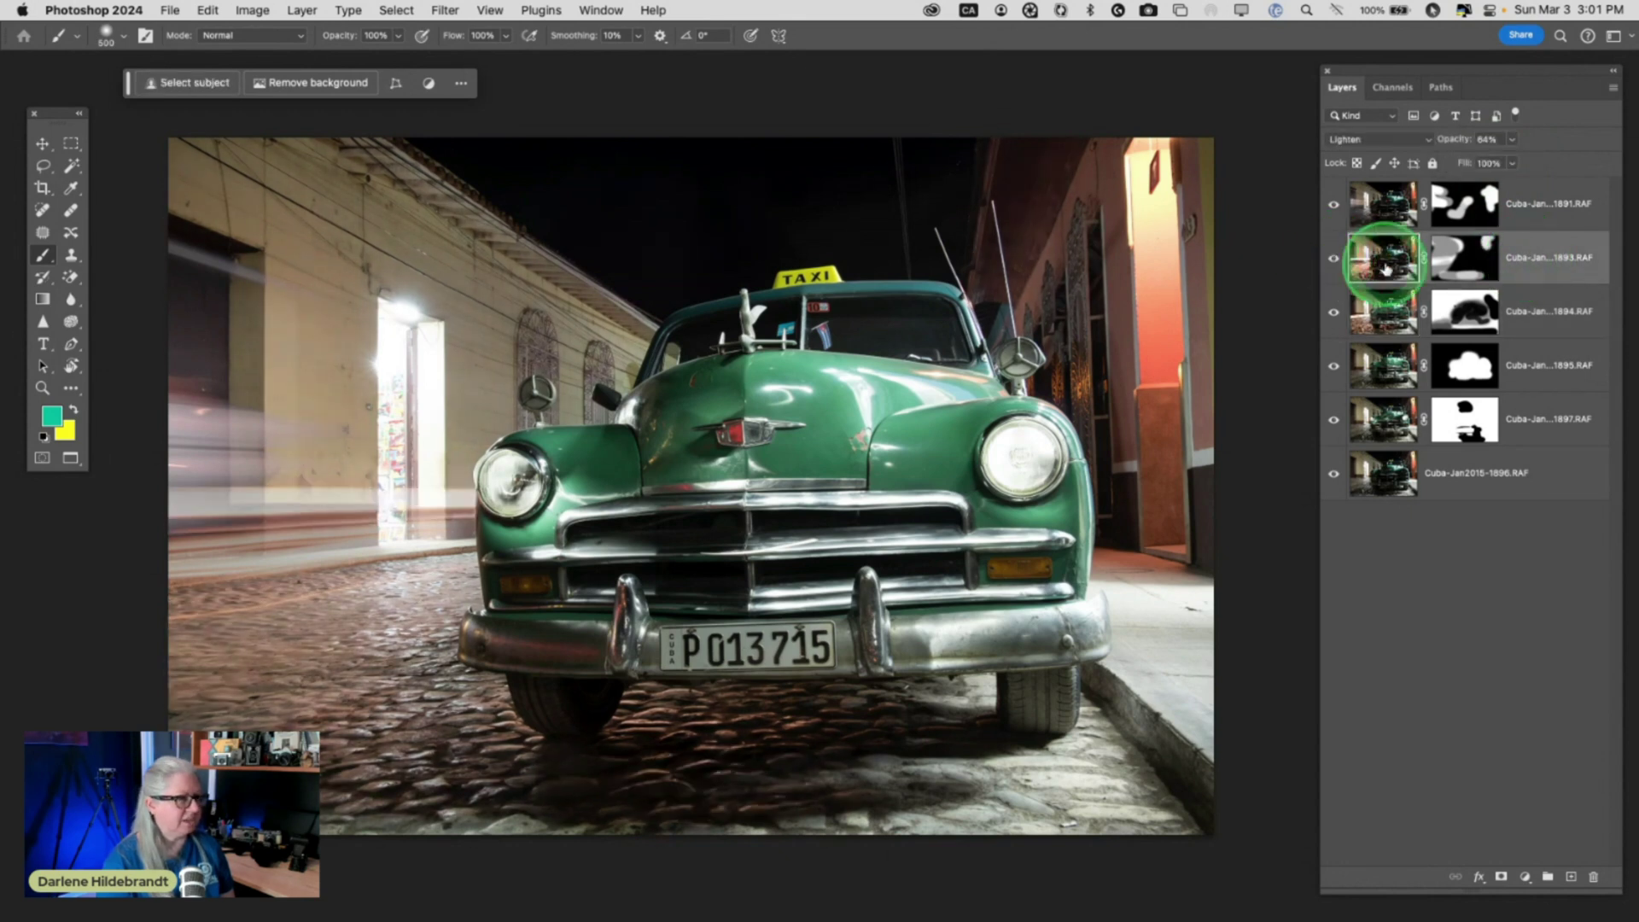
click(1465, 267)
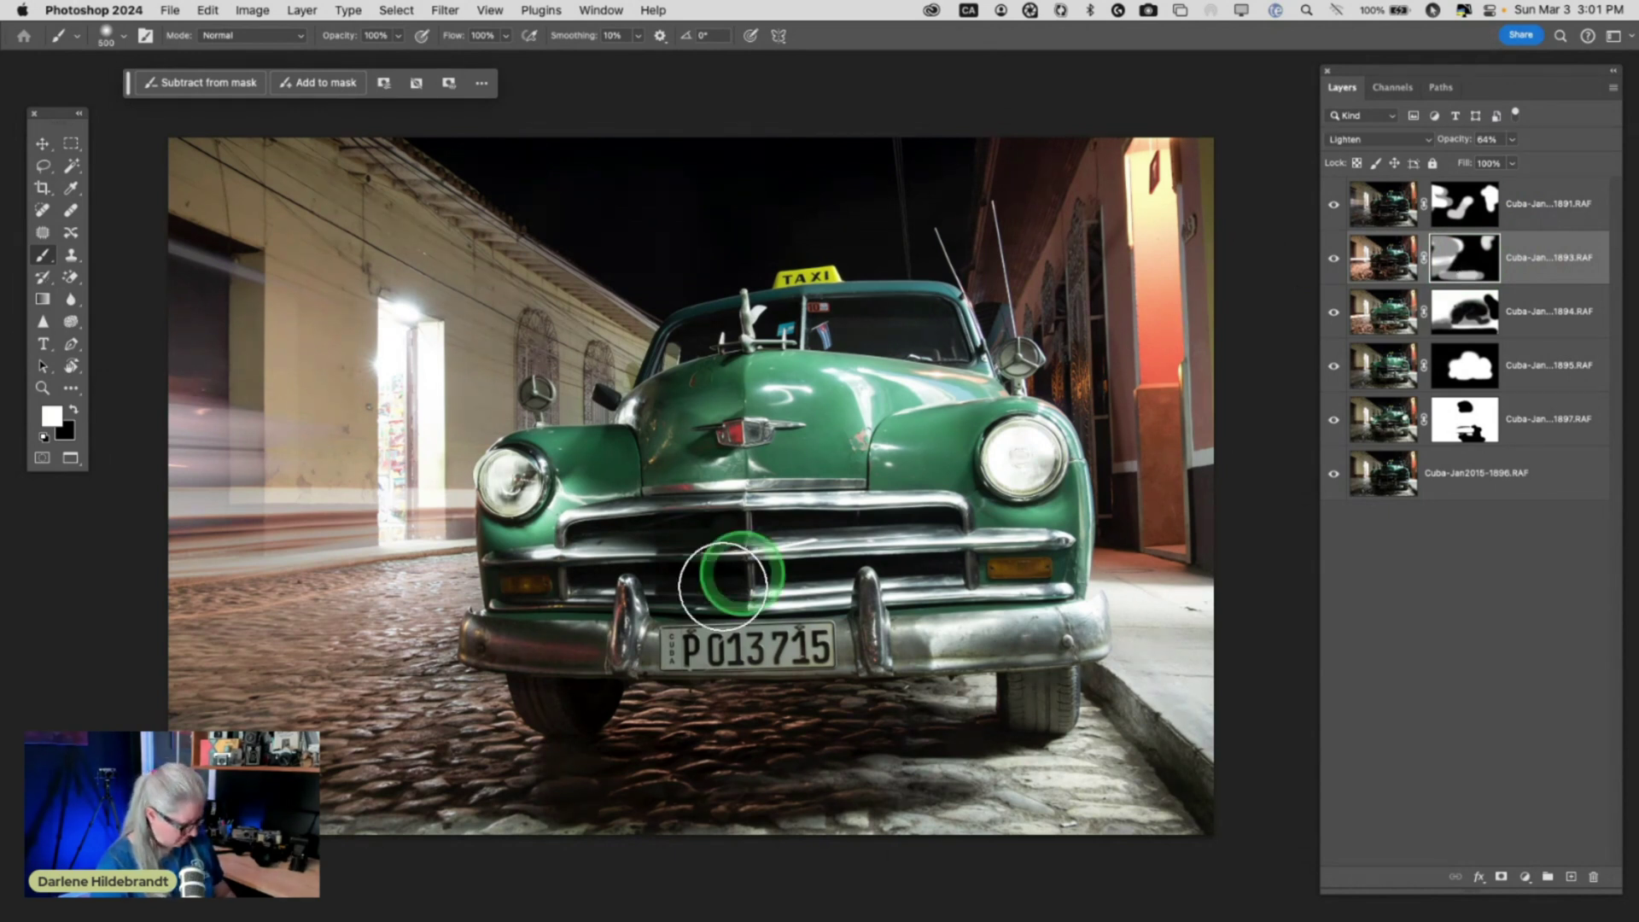
key(x)
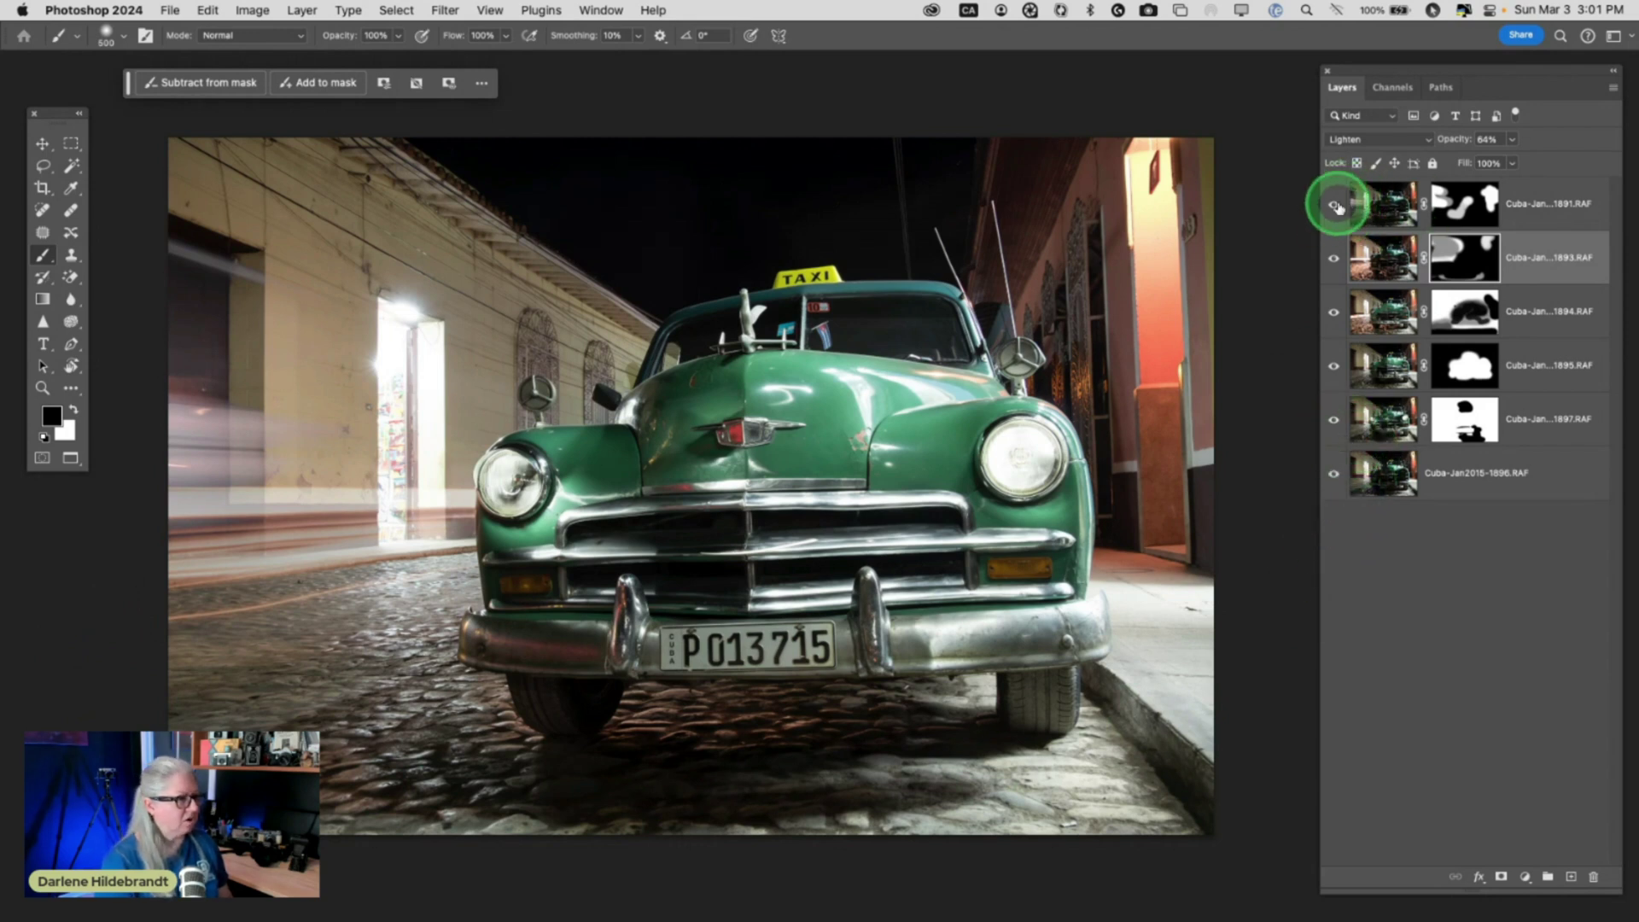
Check the top layer on and off, save the composite with File > Save, and switch to Lightroom Classic
click(1334, 205)
click(1334, 205)
click(1335, 205)
click(1335, 204)
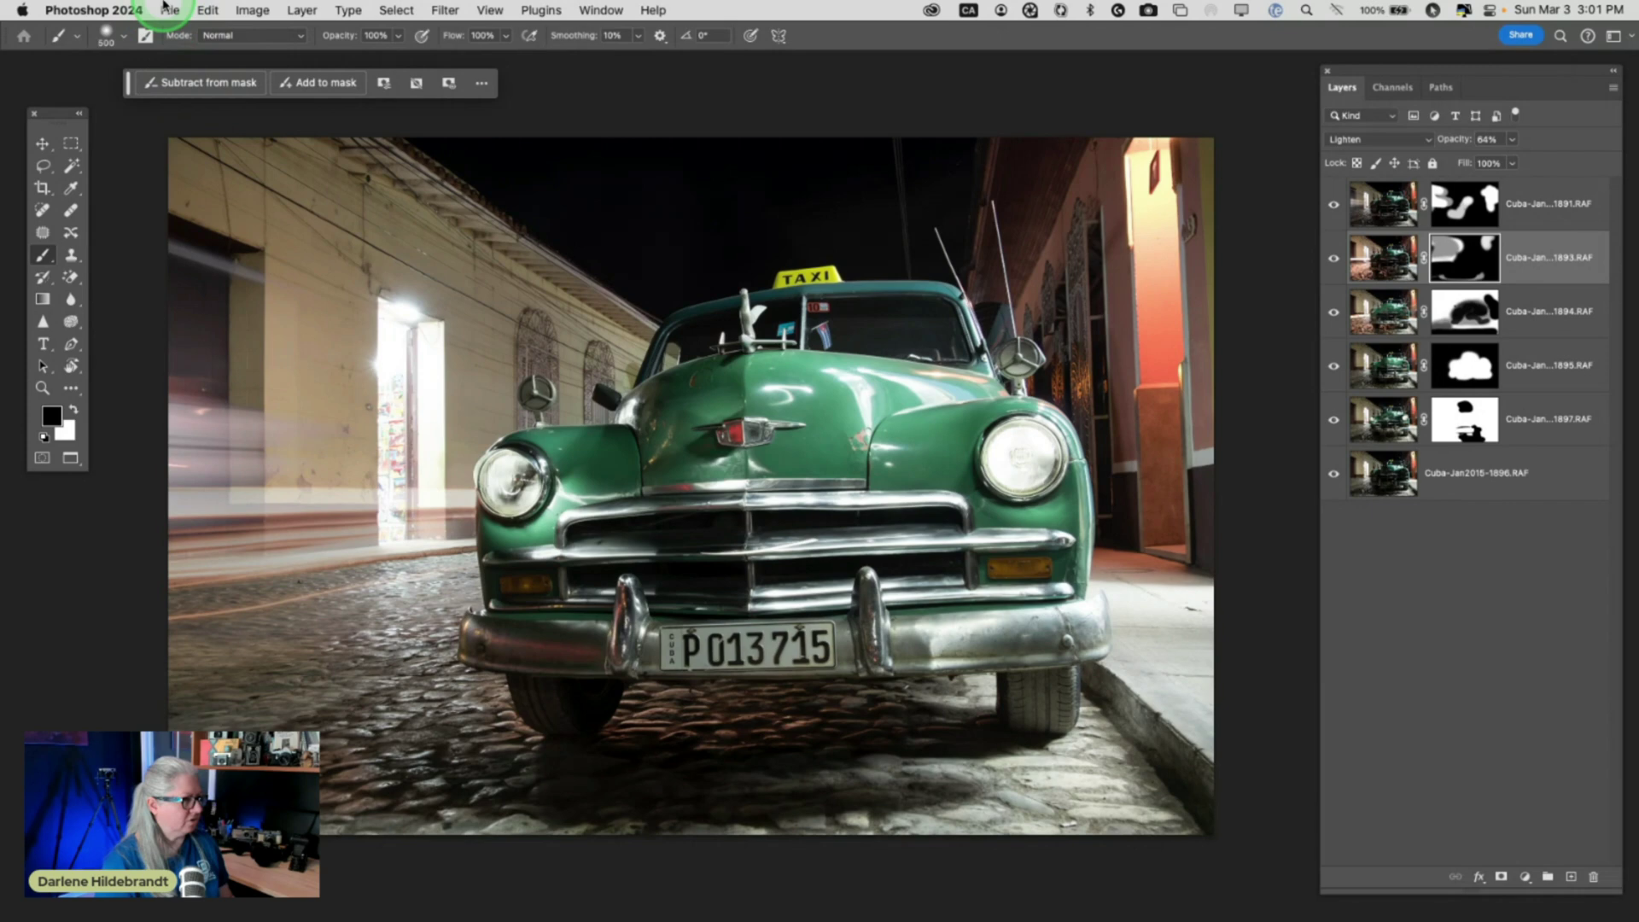
click(170, 10)
click(213, 194)
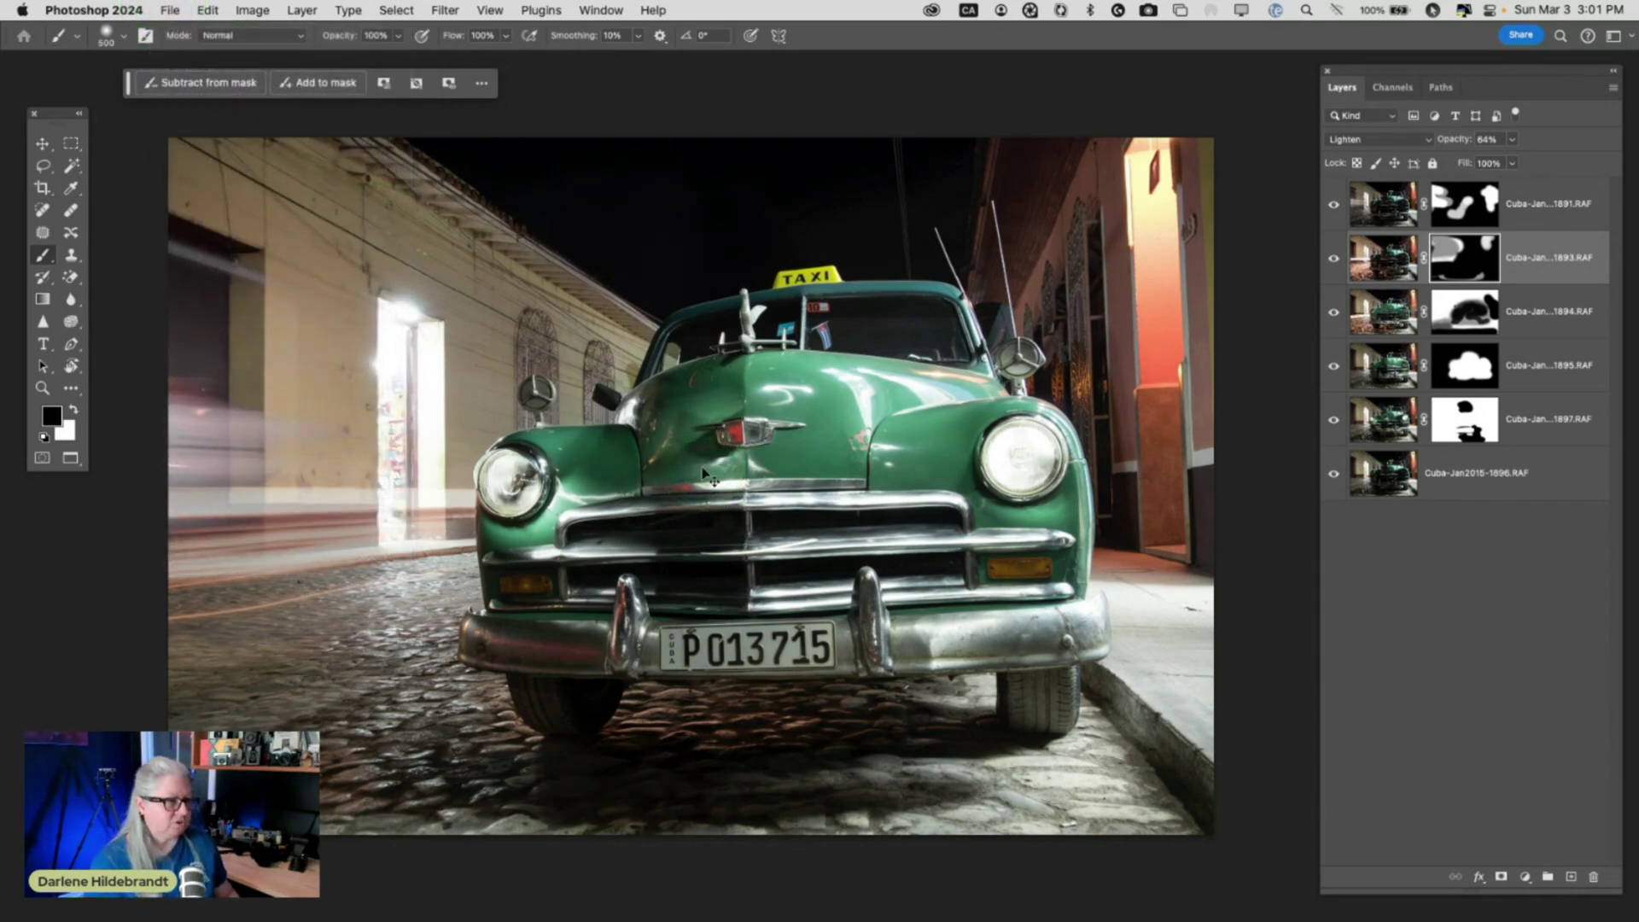
click(702, 470)
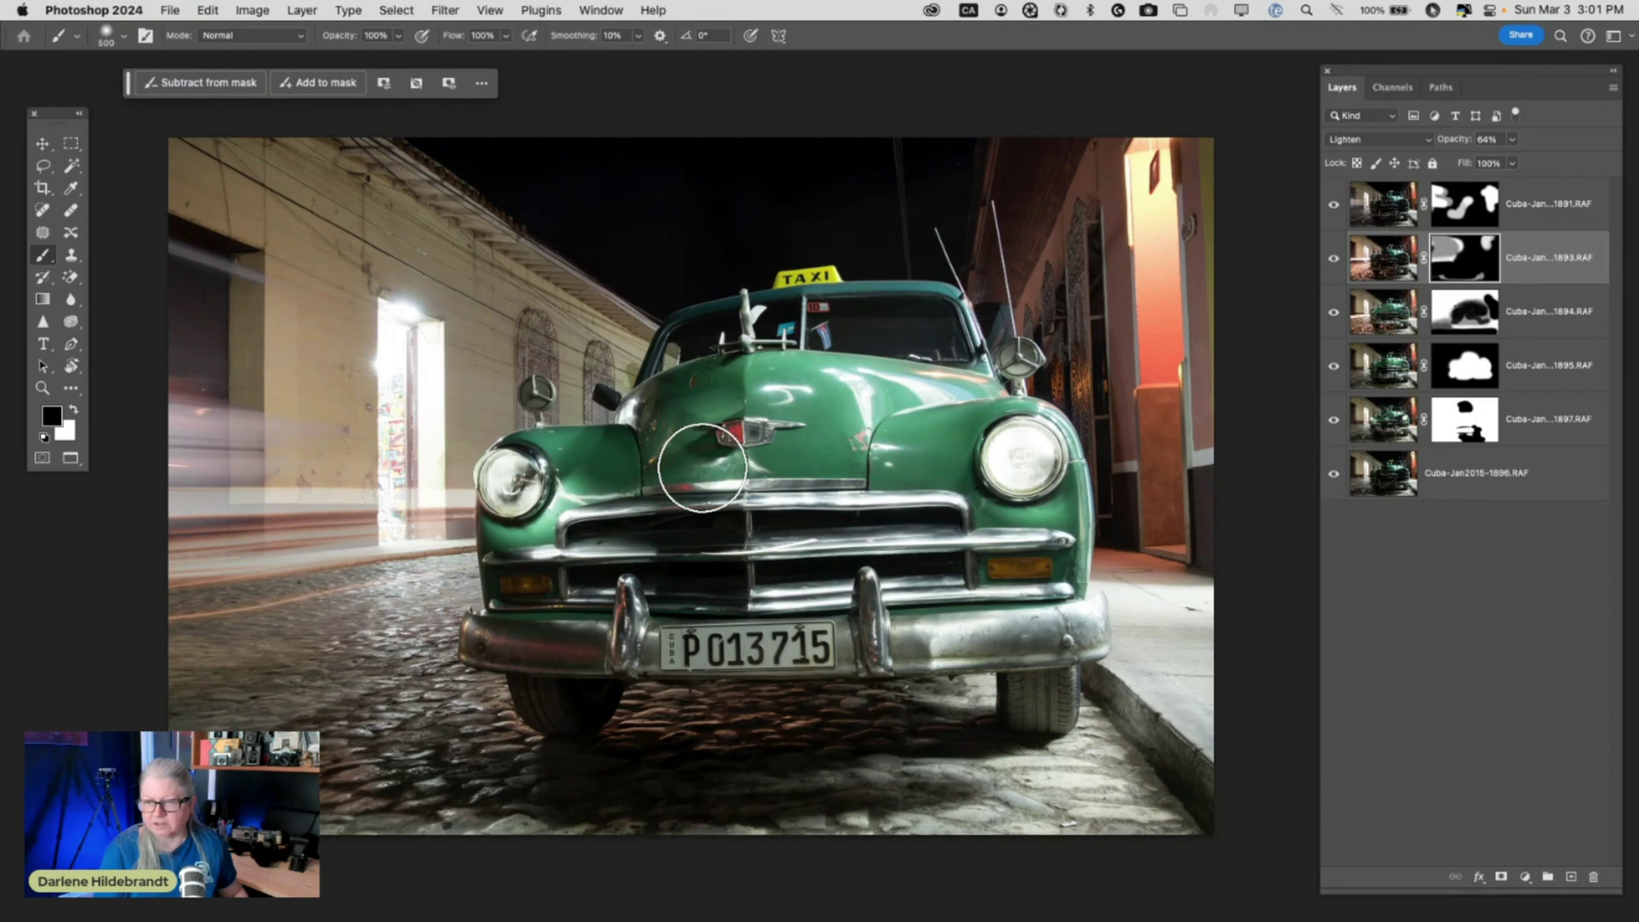
key(super+Tab)
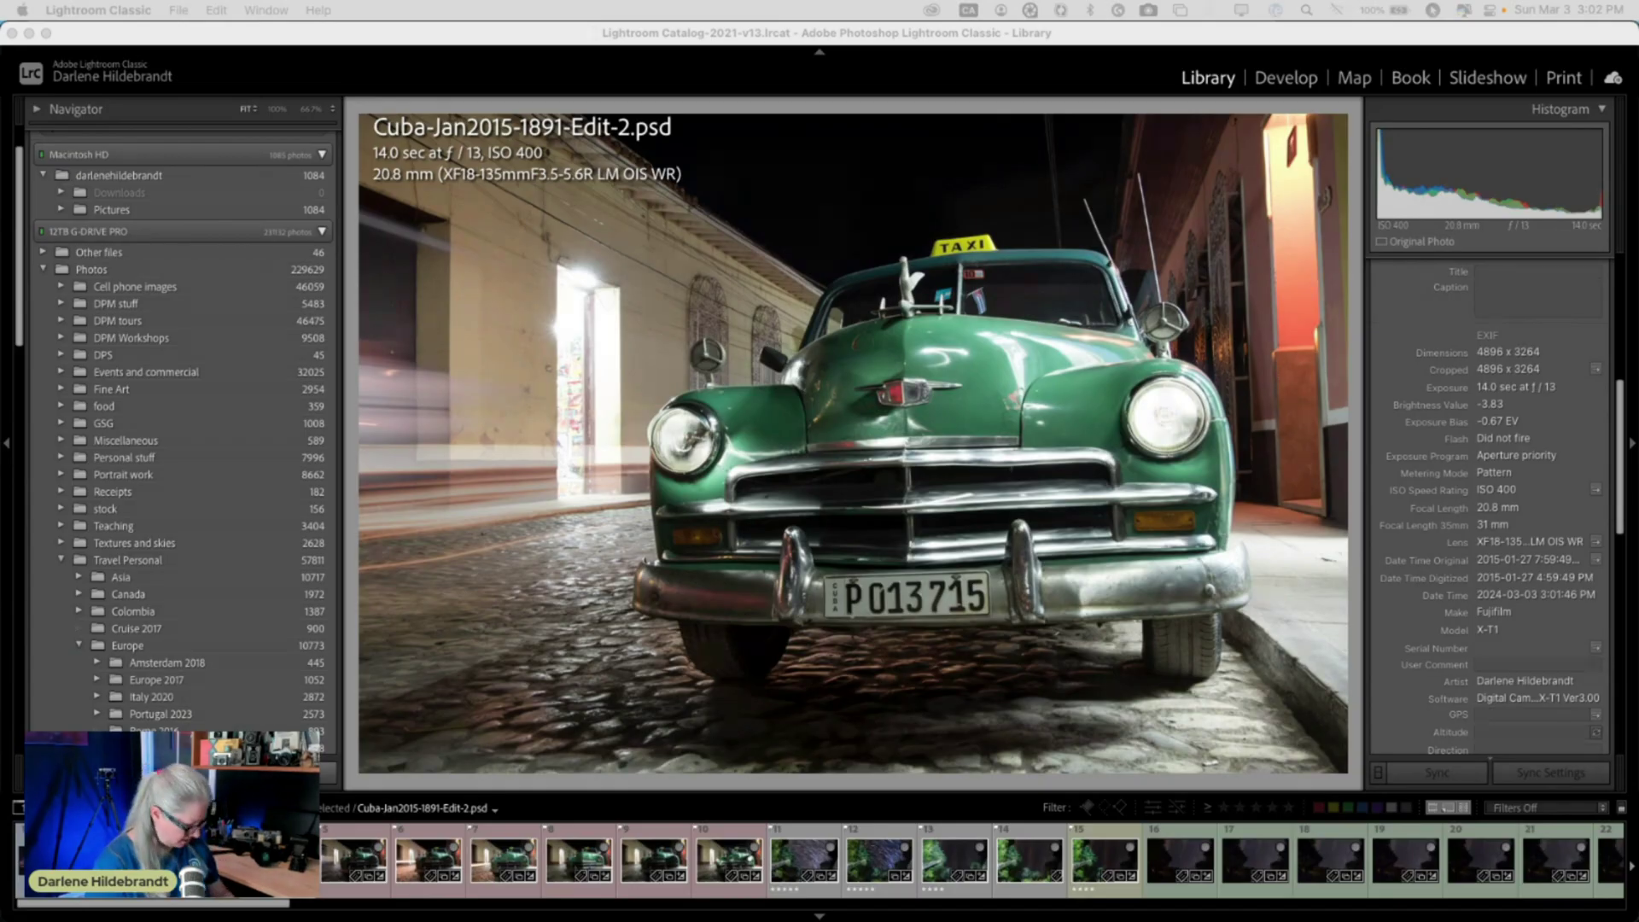
Select the Edit-2 composite with the earlier taxi edit and view both side by side in Survey view
click(1354, 567)
double_click(1228, 556)
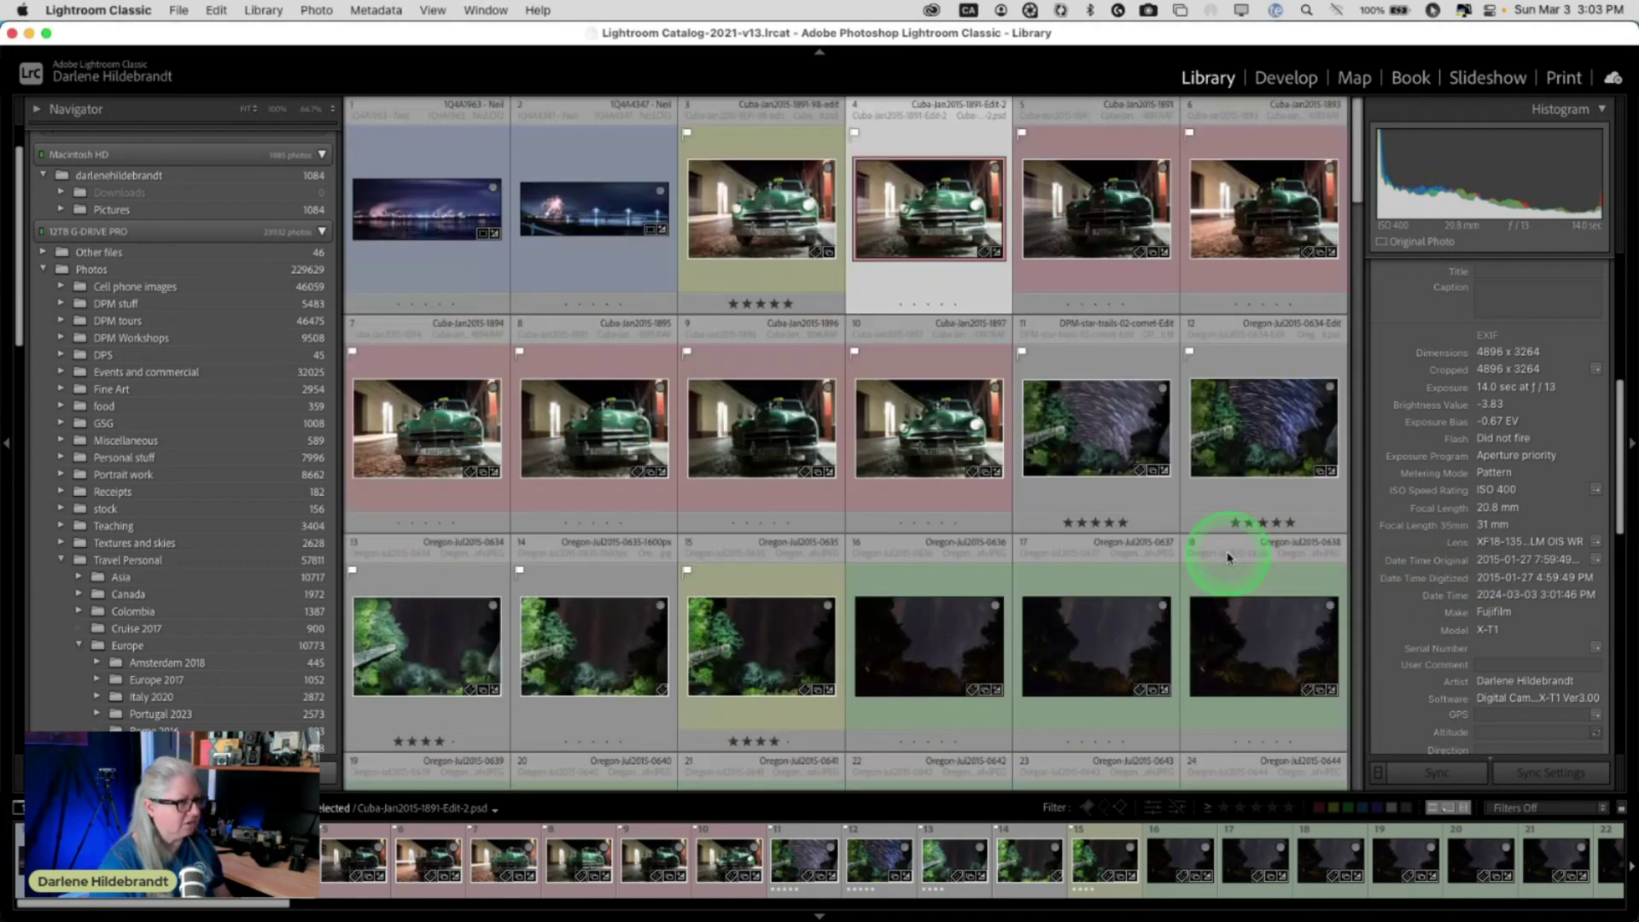
super+click(762, 231)
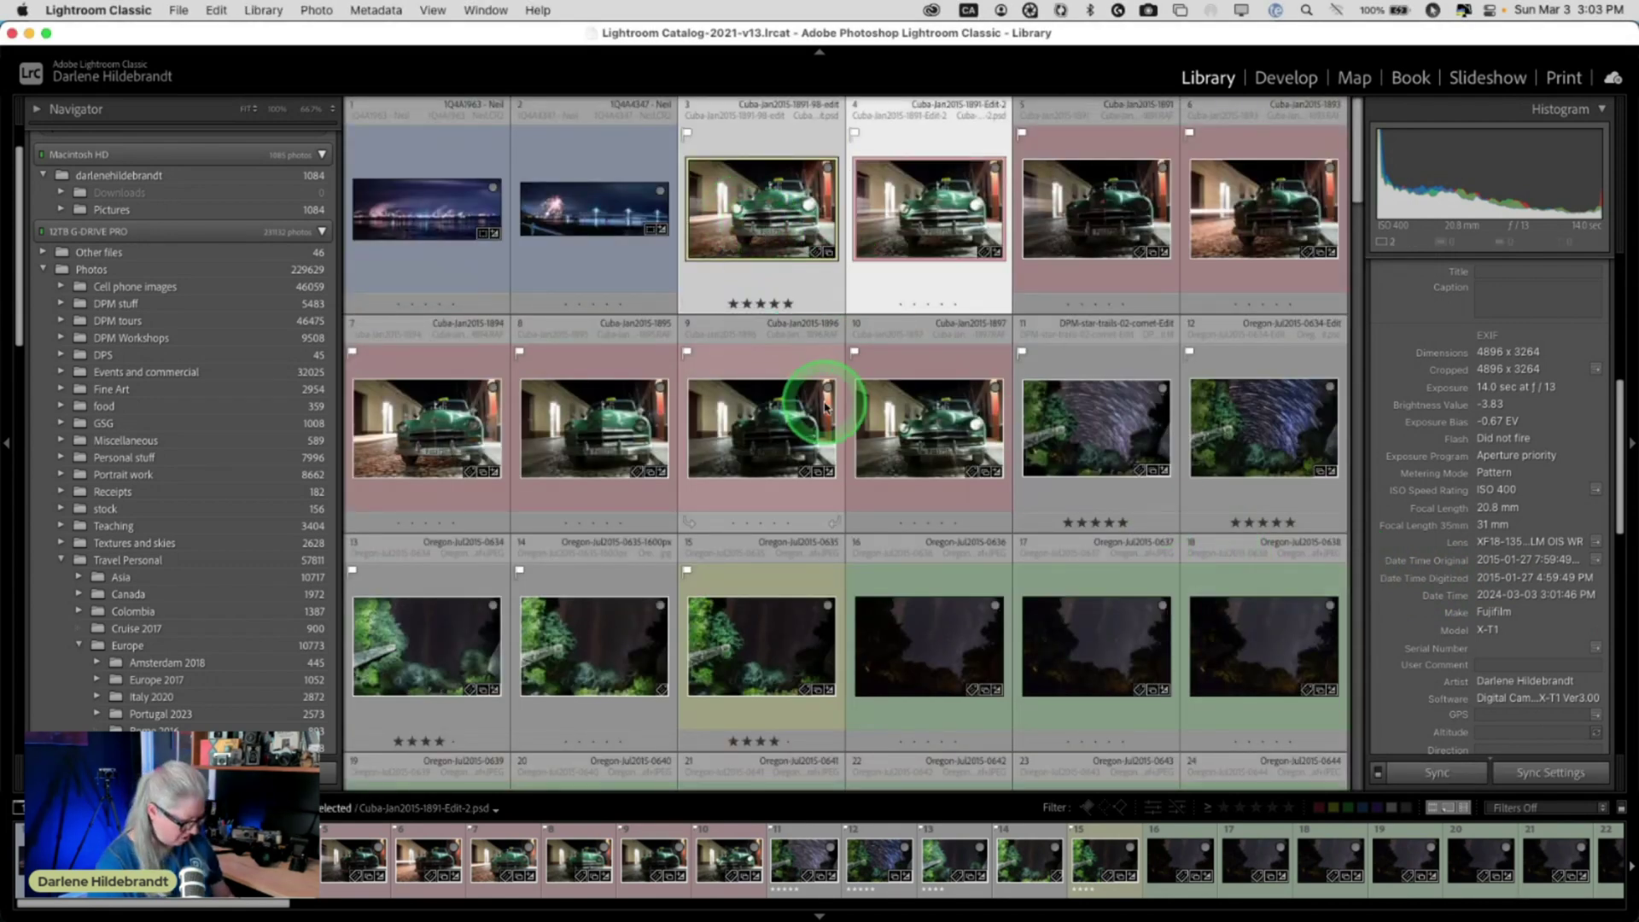
key(n)
key(shift+Tab)
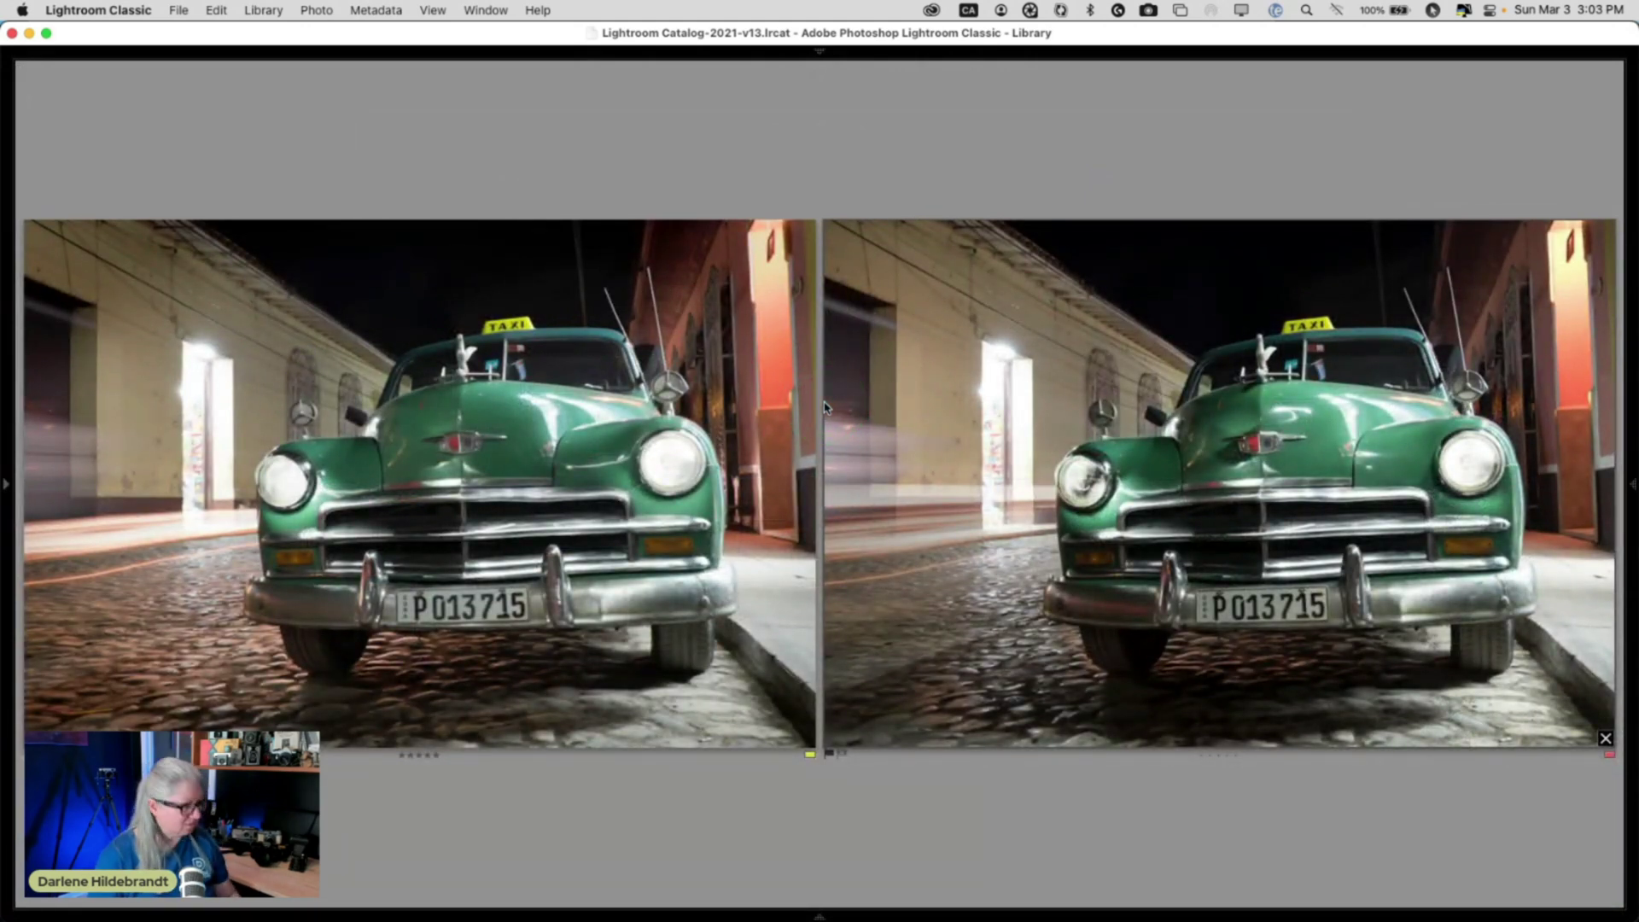
super+click(825, 407)
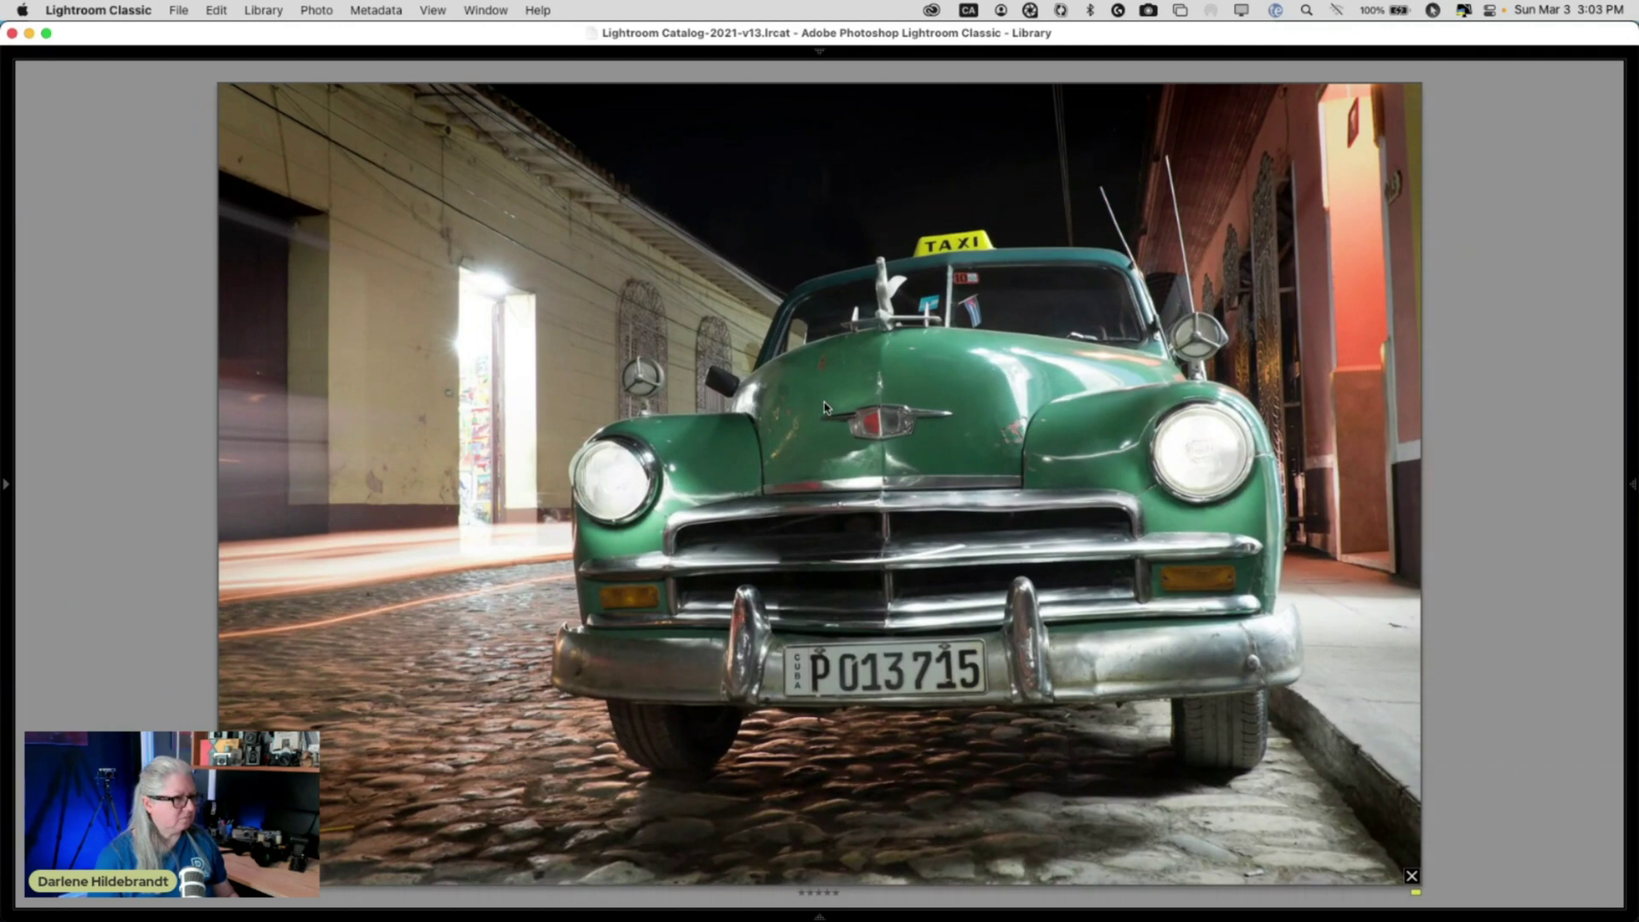
key(g)
Compare the two composites in Compare view with info overlays, then return to the Grid
key(c)
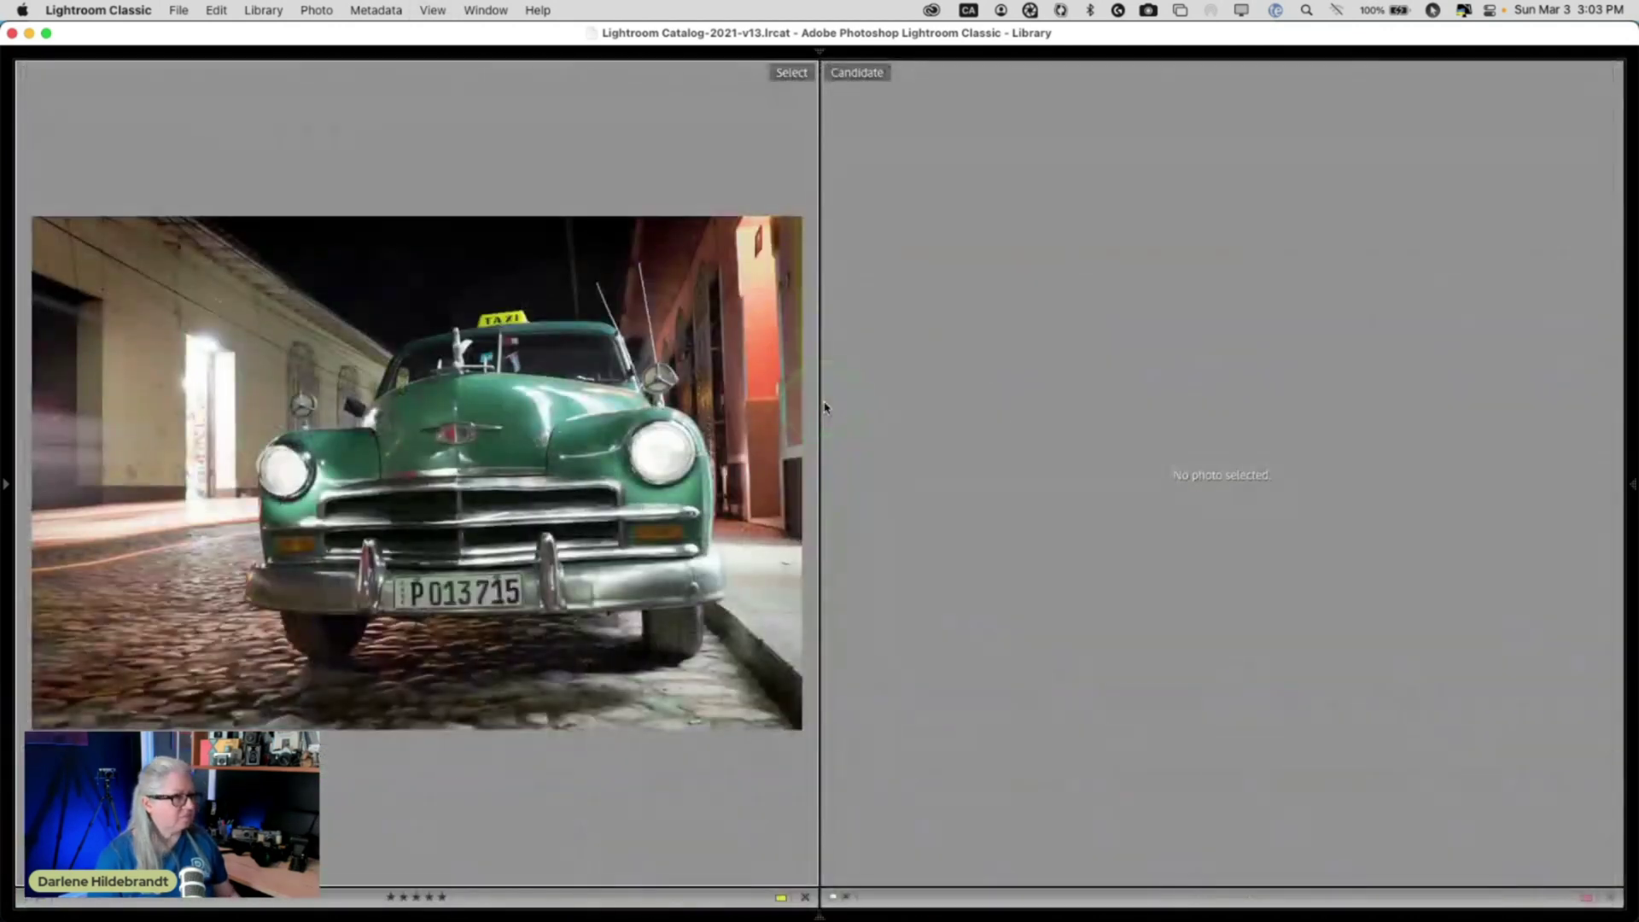
key(i)
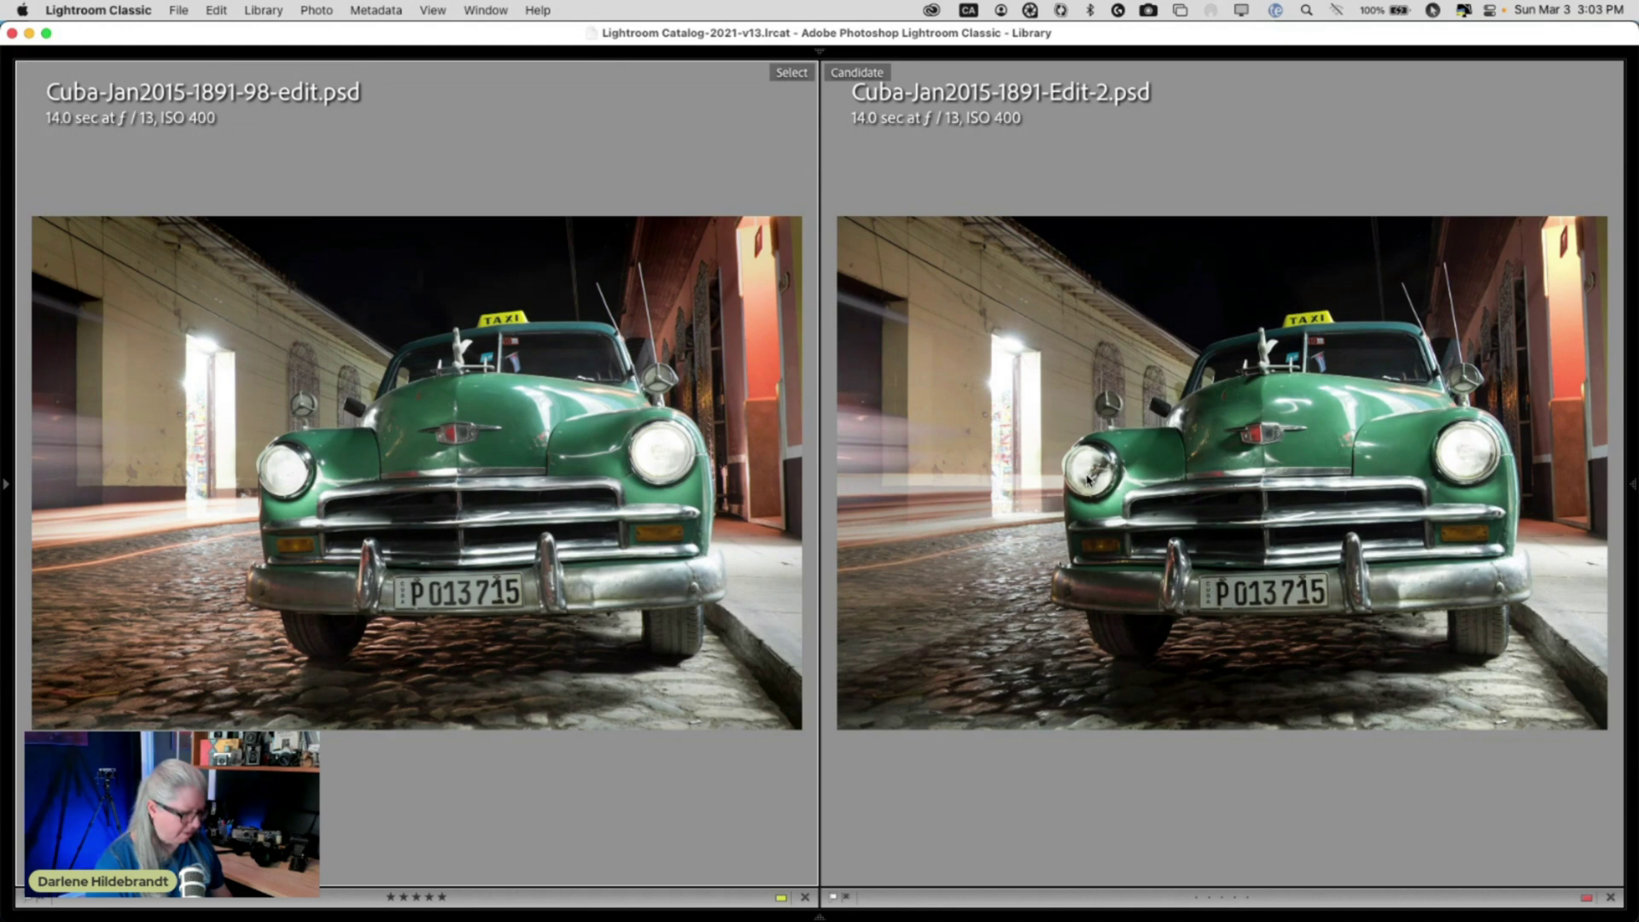
key(g)
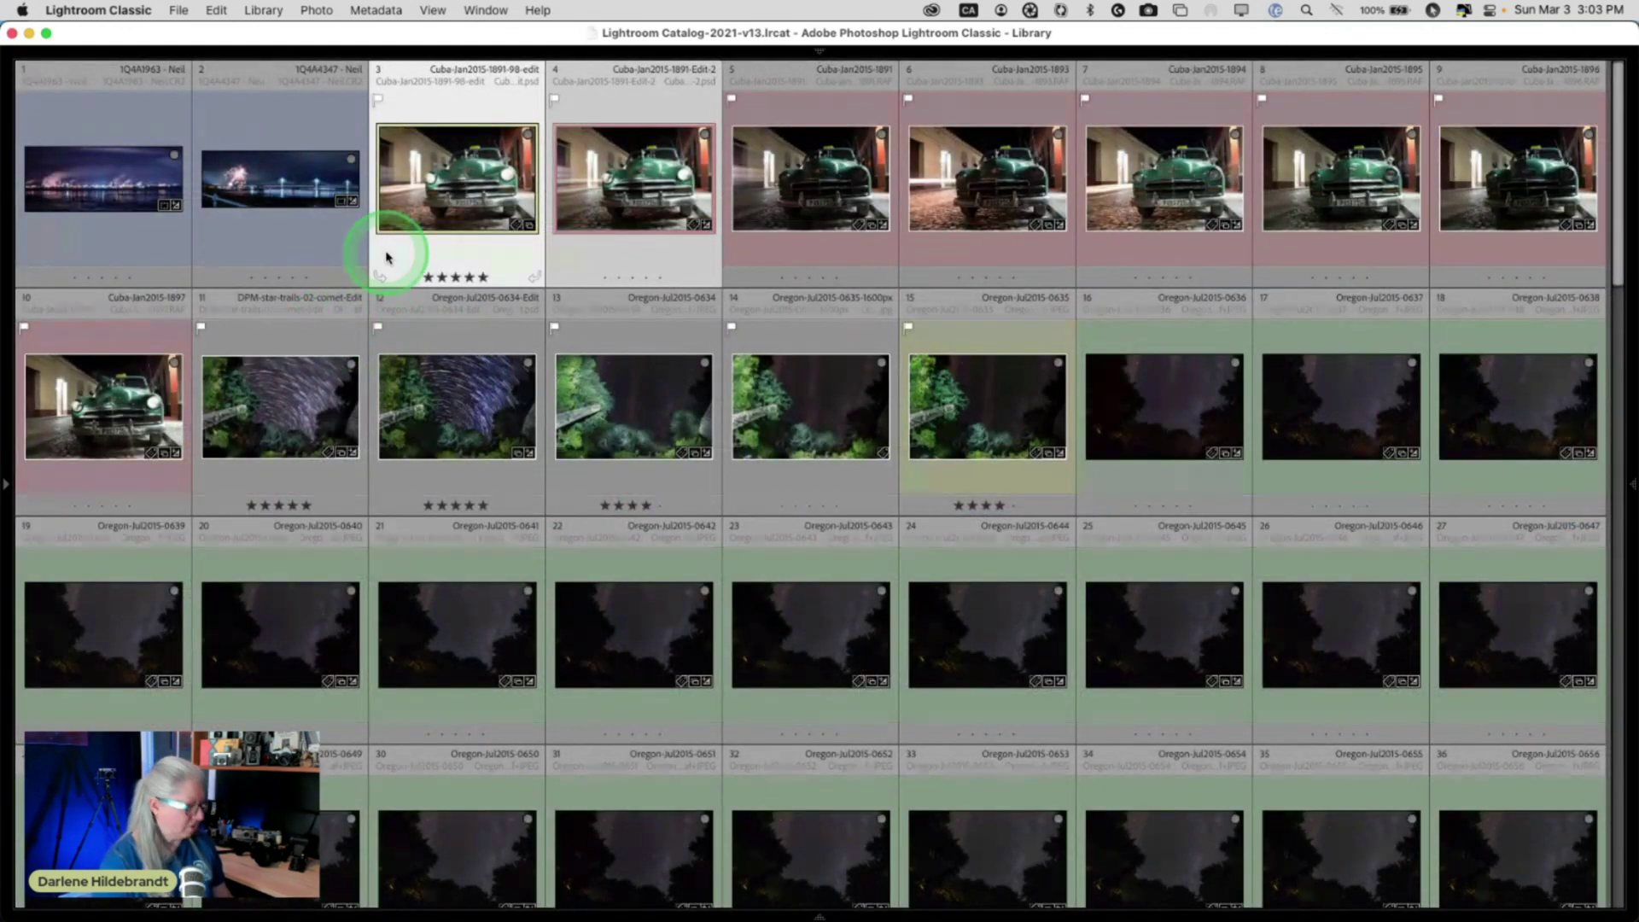
Open the taxi in Develop with all panels shown, compare Before/After, then move to Cuba-Jan2015-1891-Edit-2.psd
key(d)
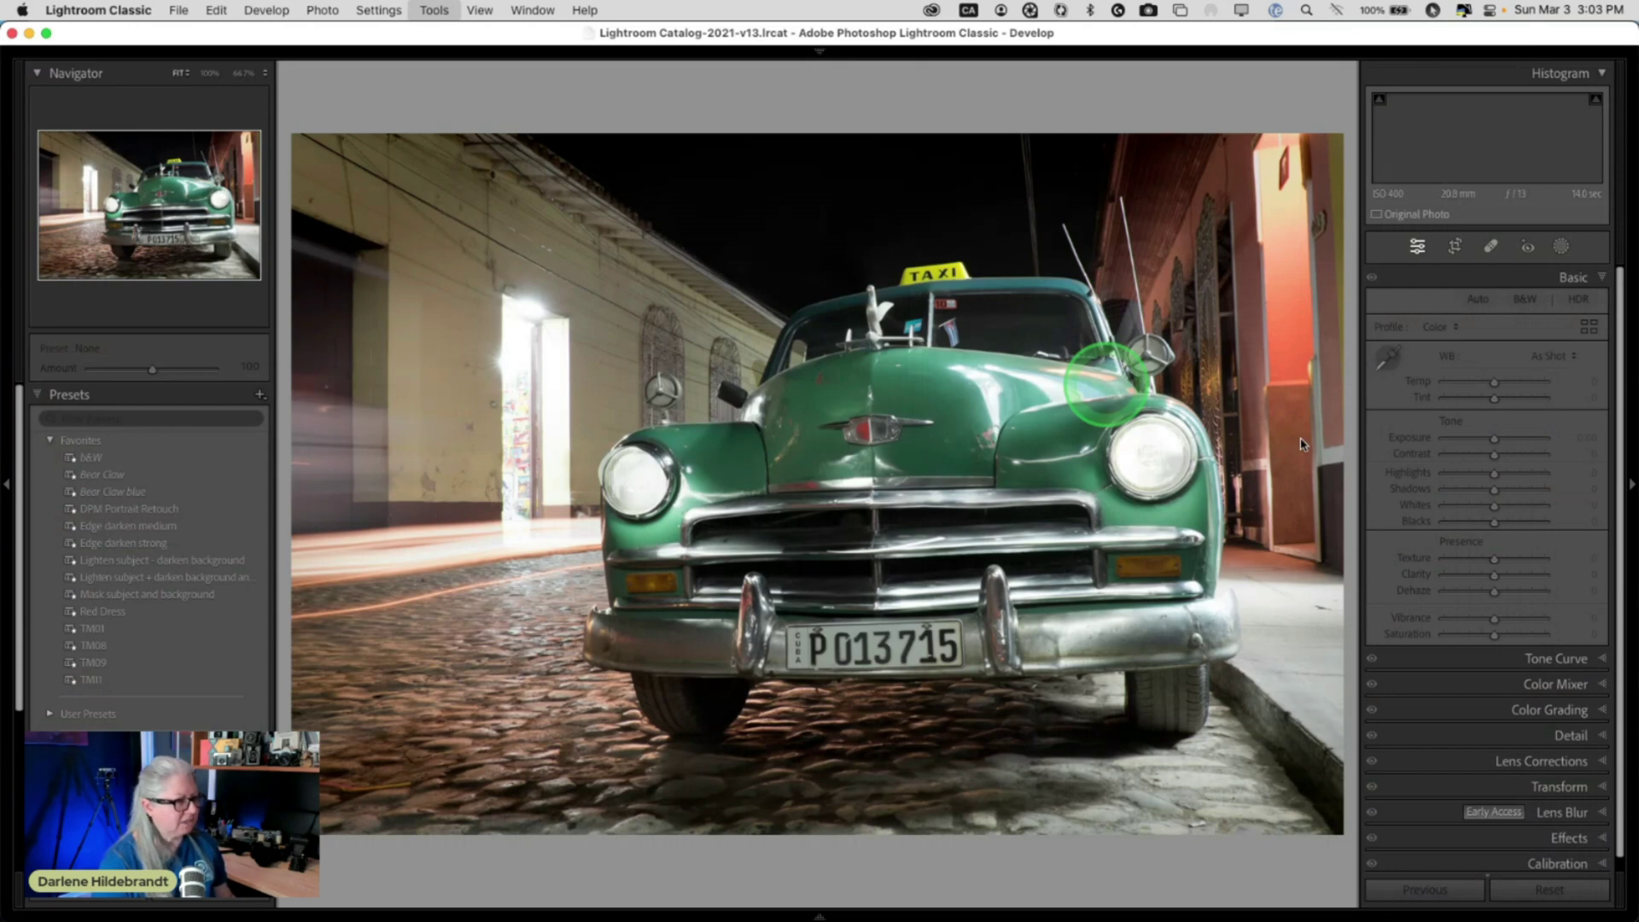
key(shift+Tab)
key(shift+Tab)
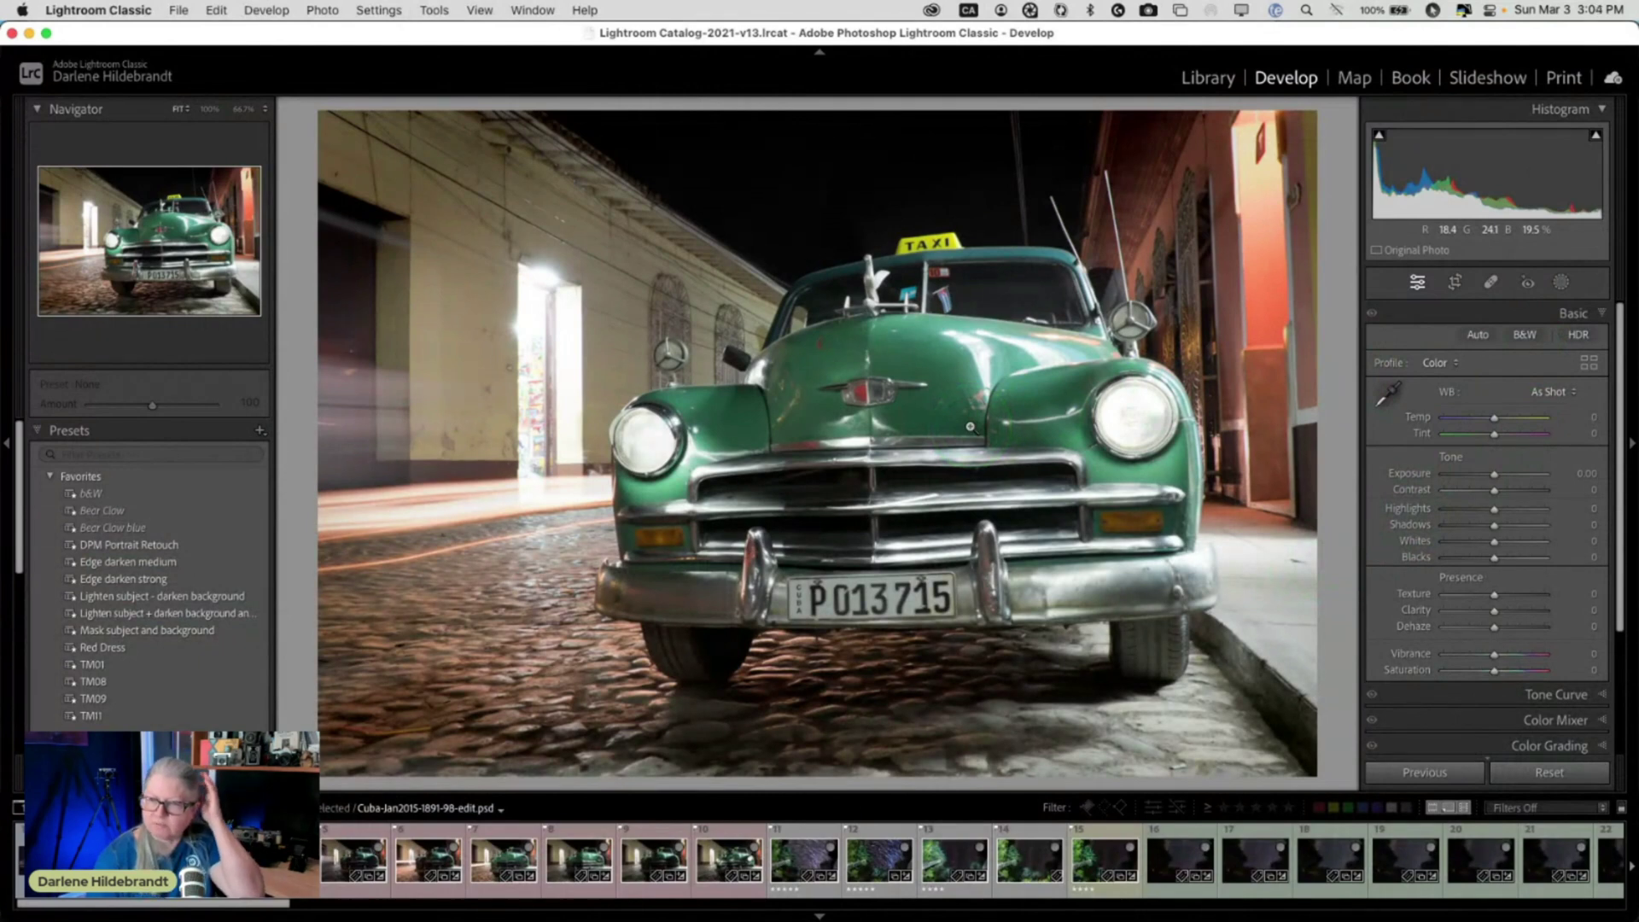
key(backslash)
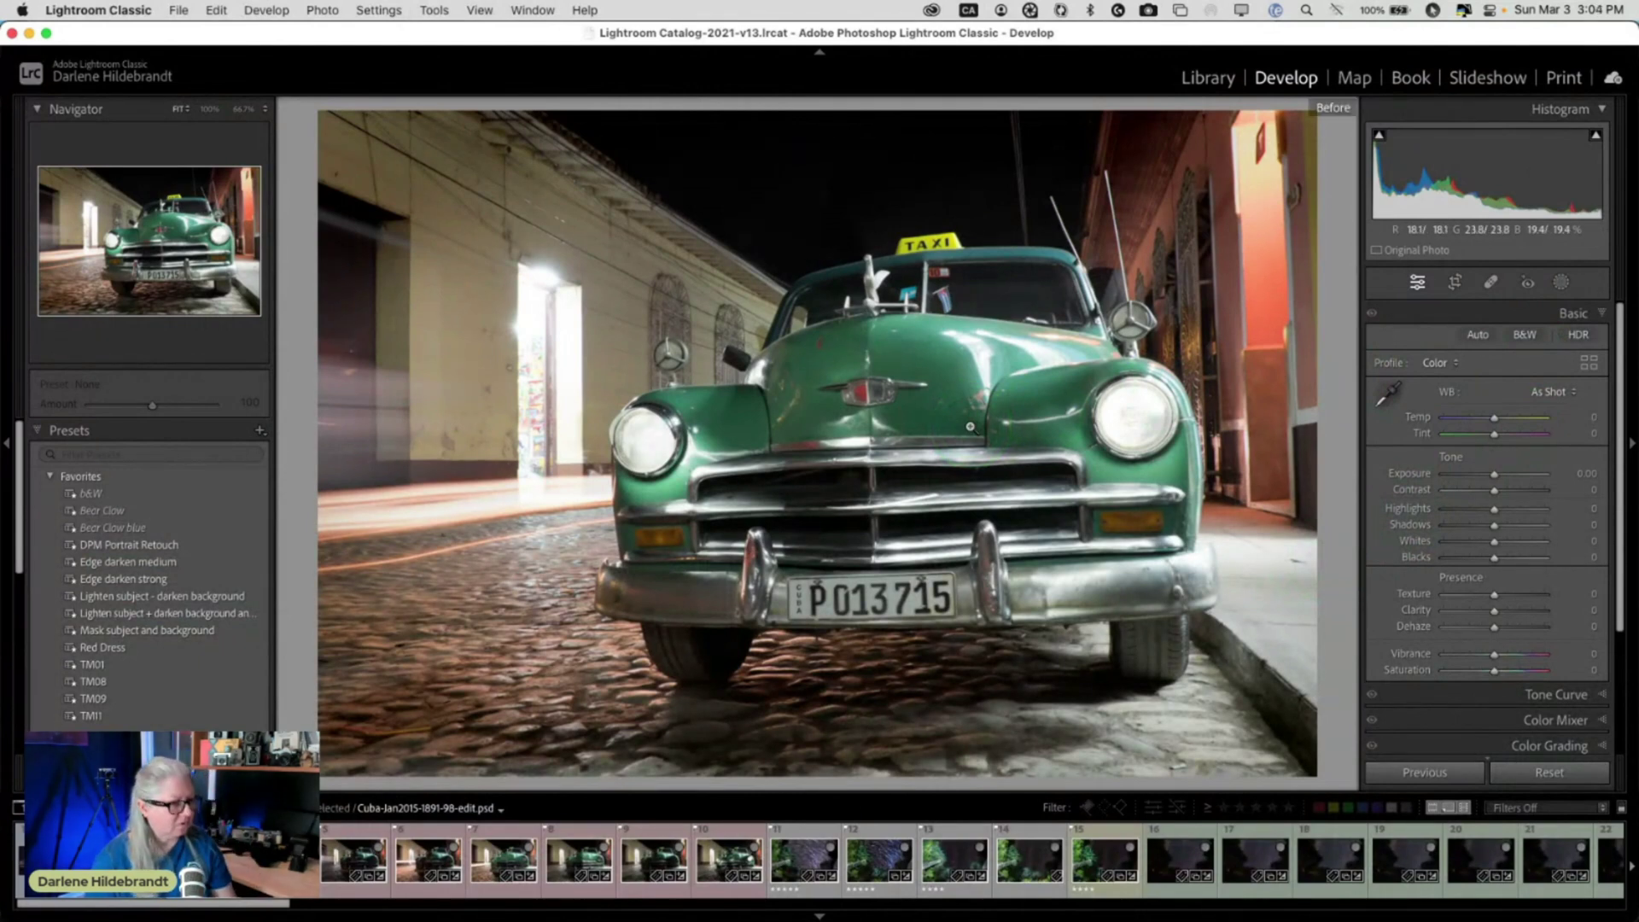
key(backslash)
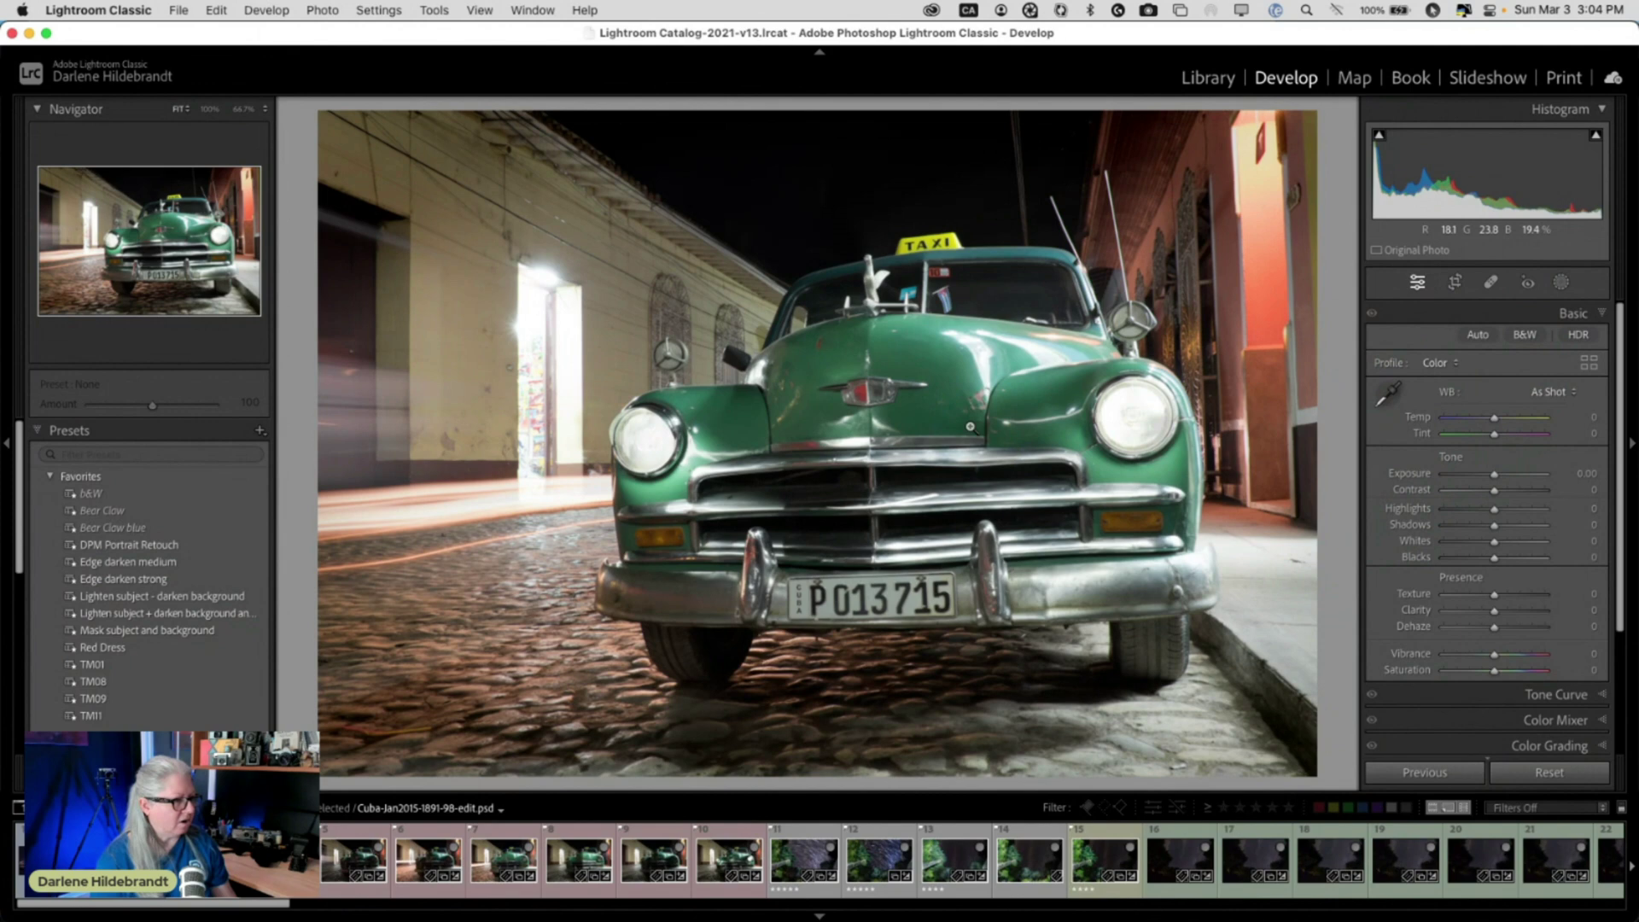
key(Right)
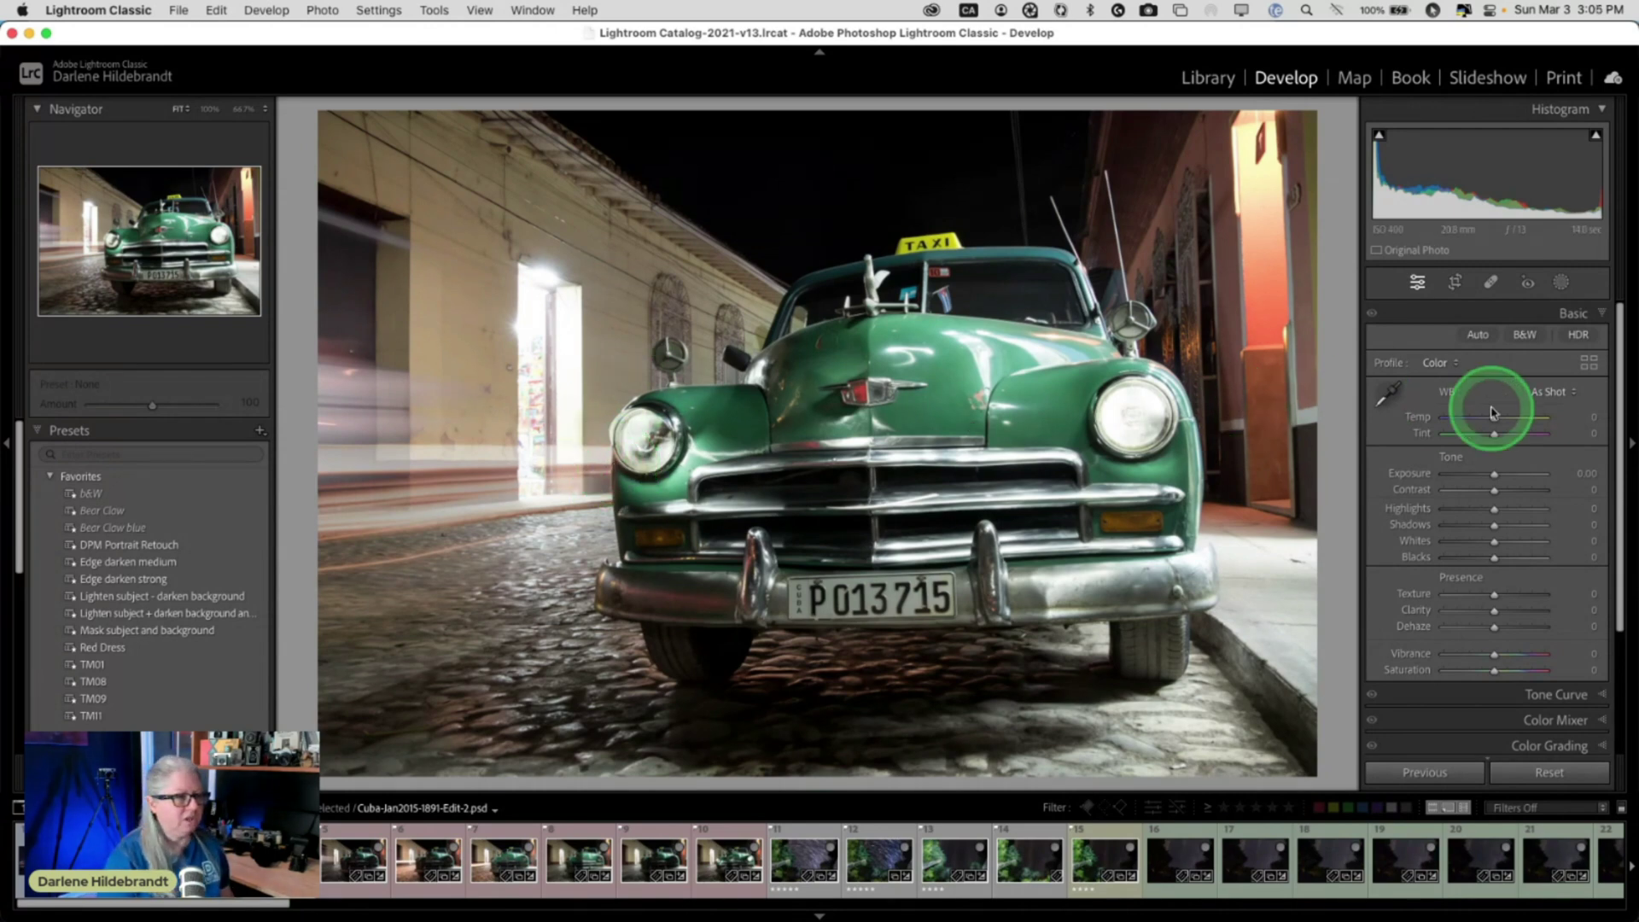
Add a radial gradient mask centred on the taxi's left headlight and zoom in on the car's front
click(1560, 283)
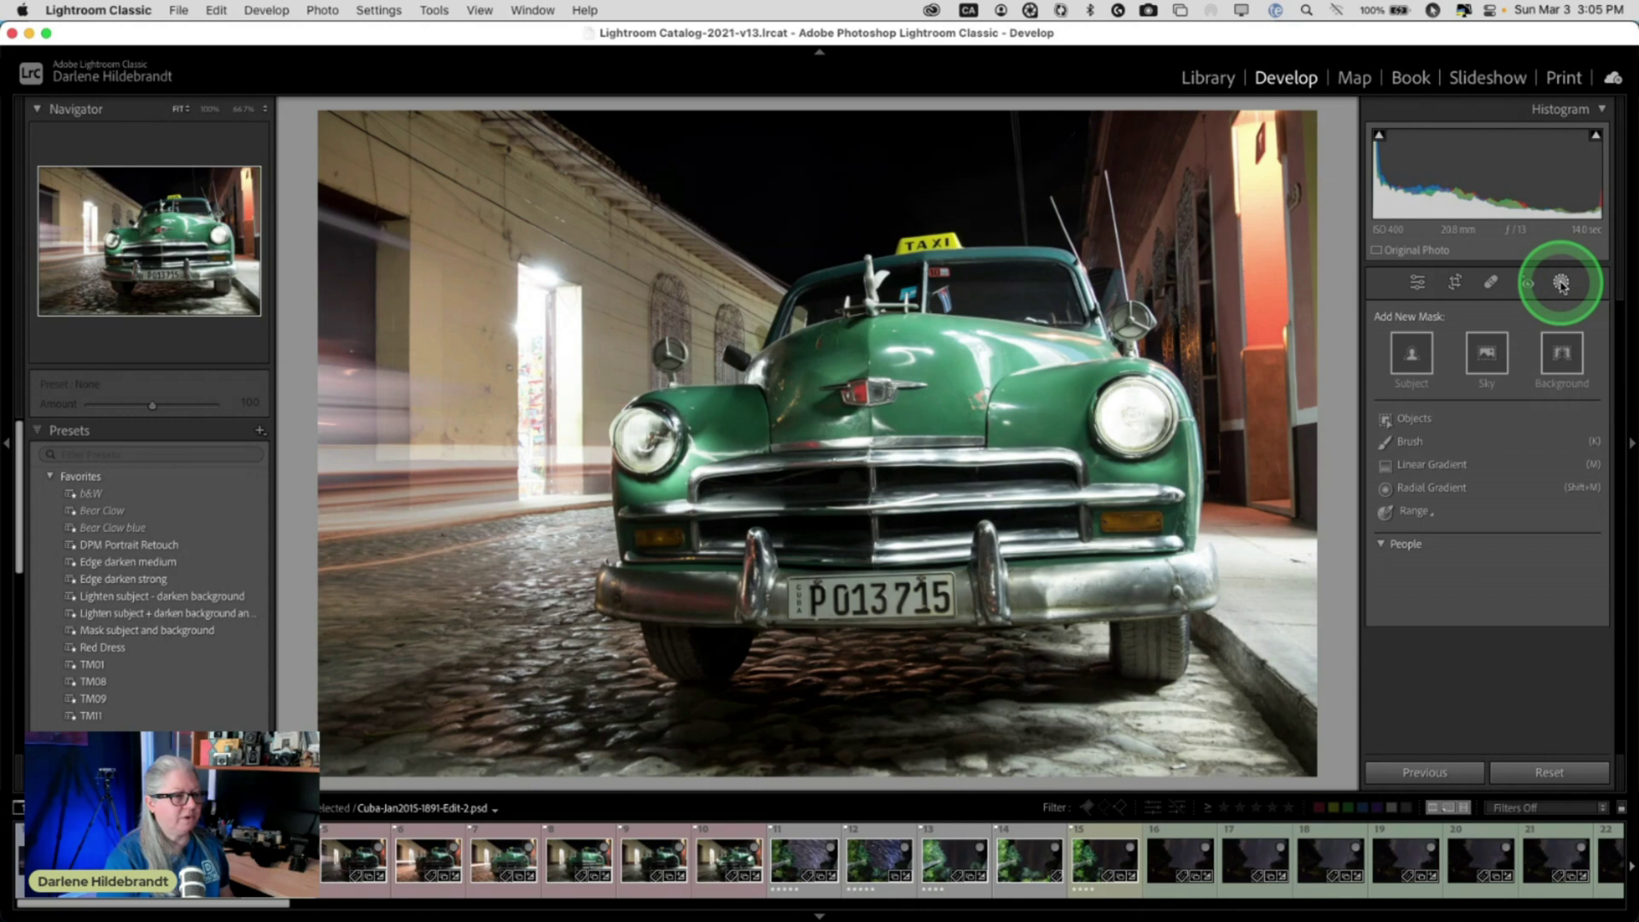
click(1421, 487)
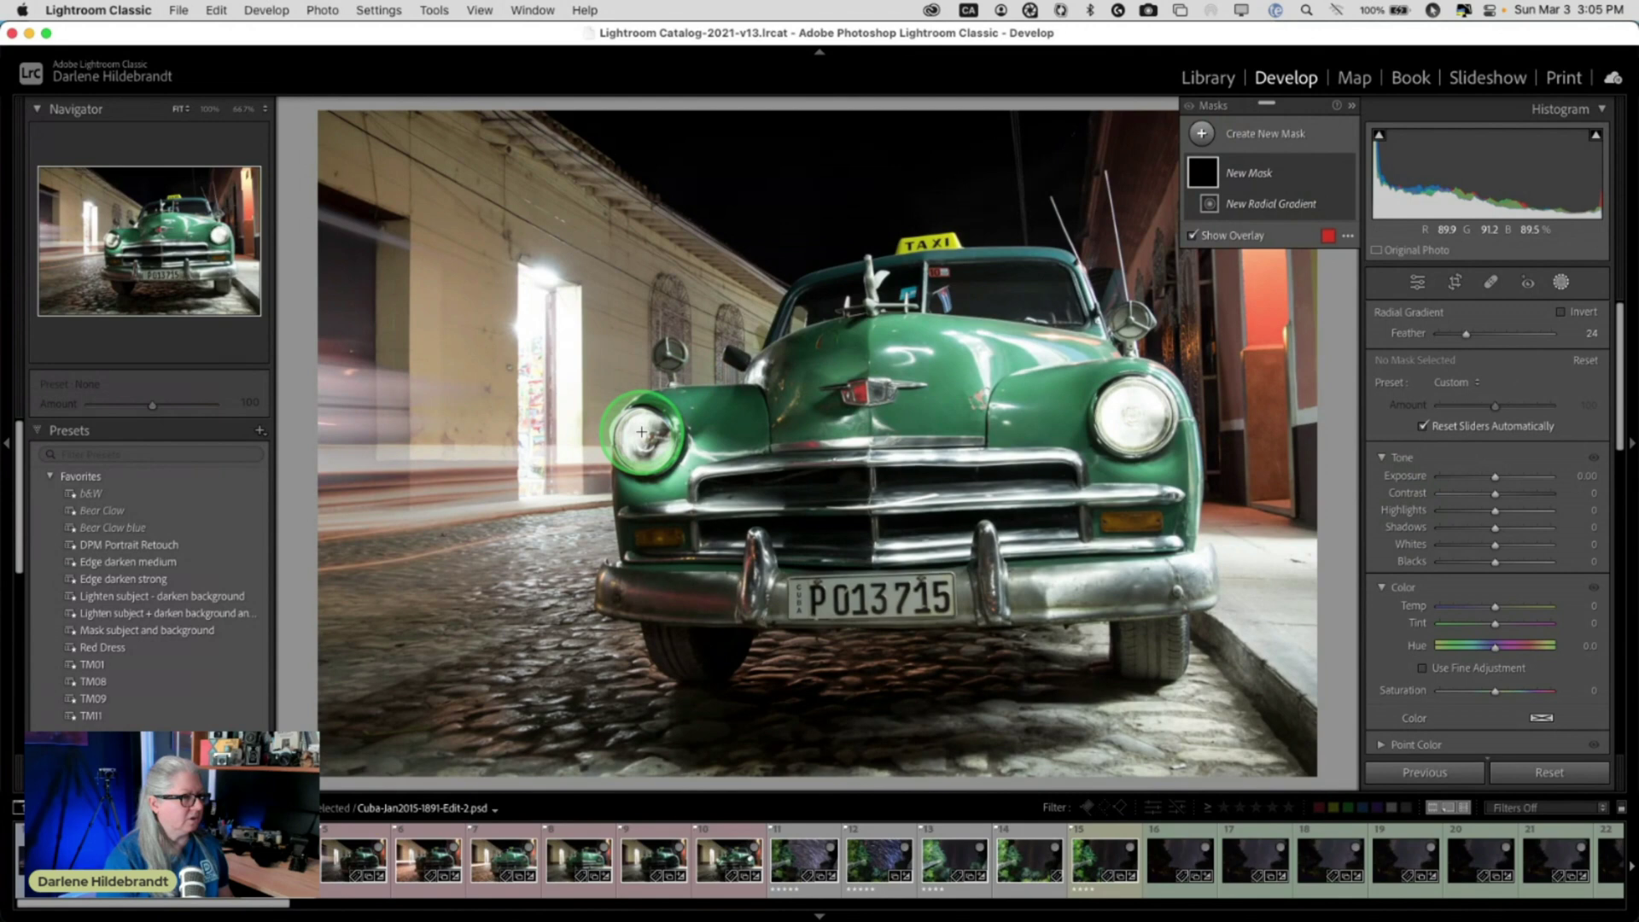
drag(642, 450, 666, 458)
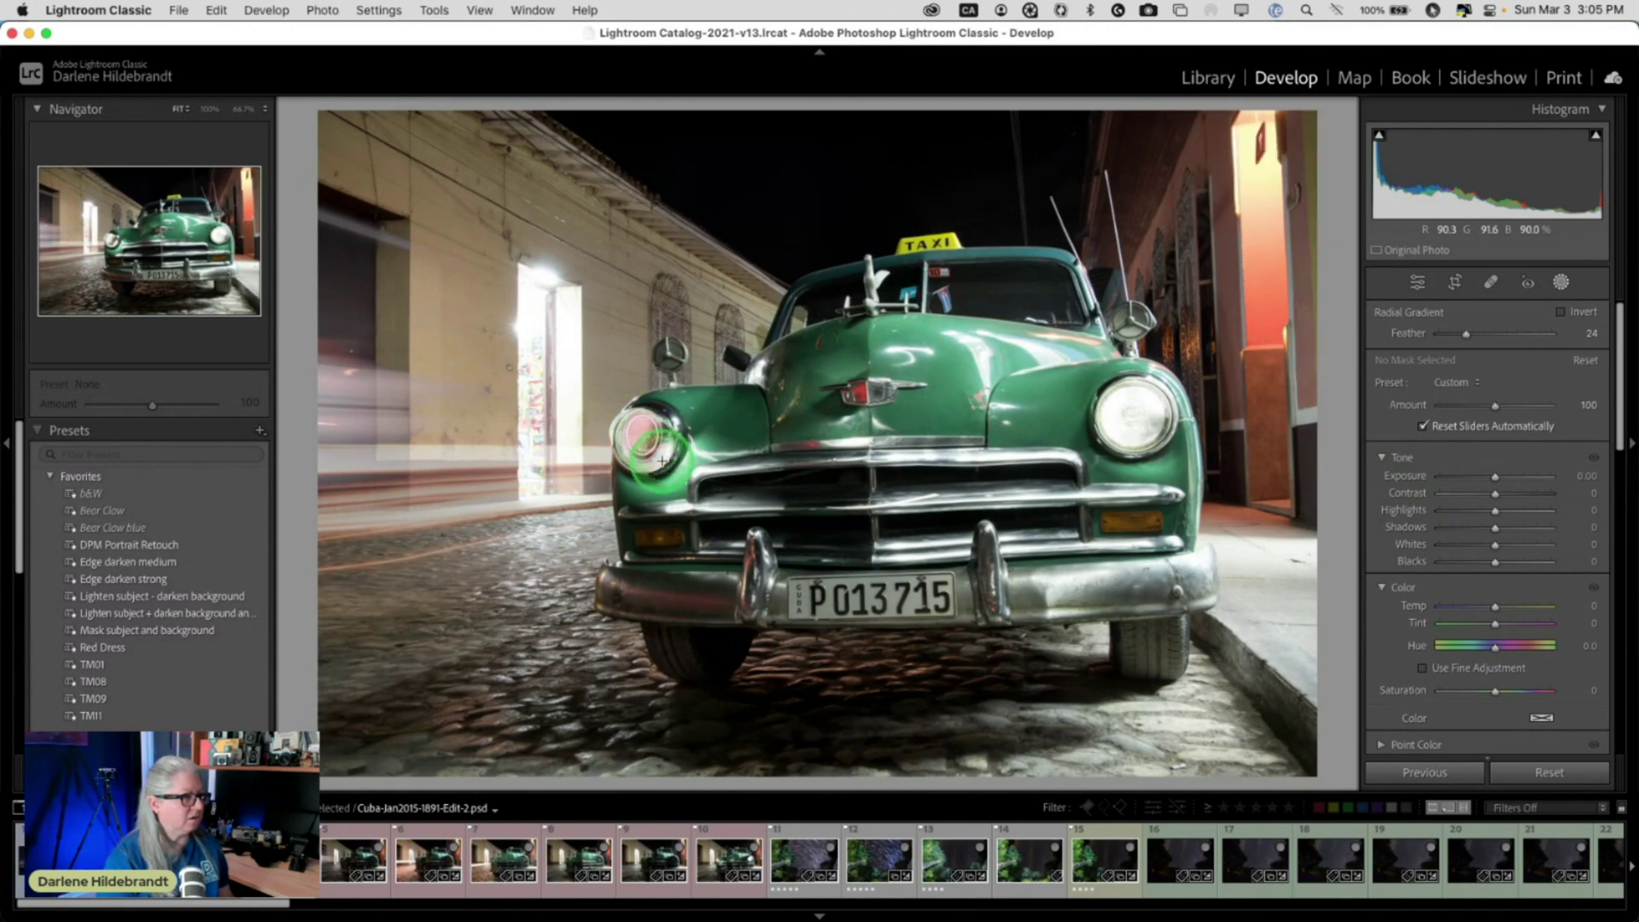
click(645, 442)
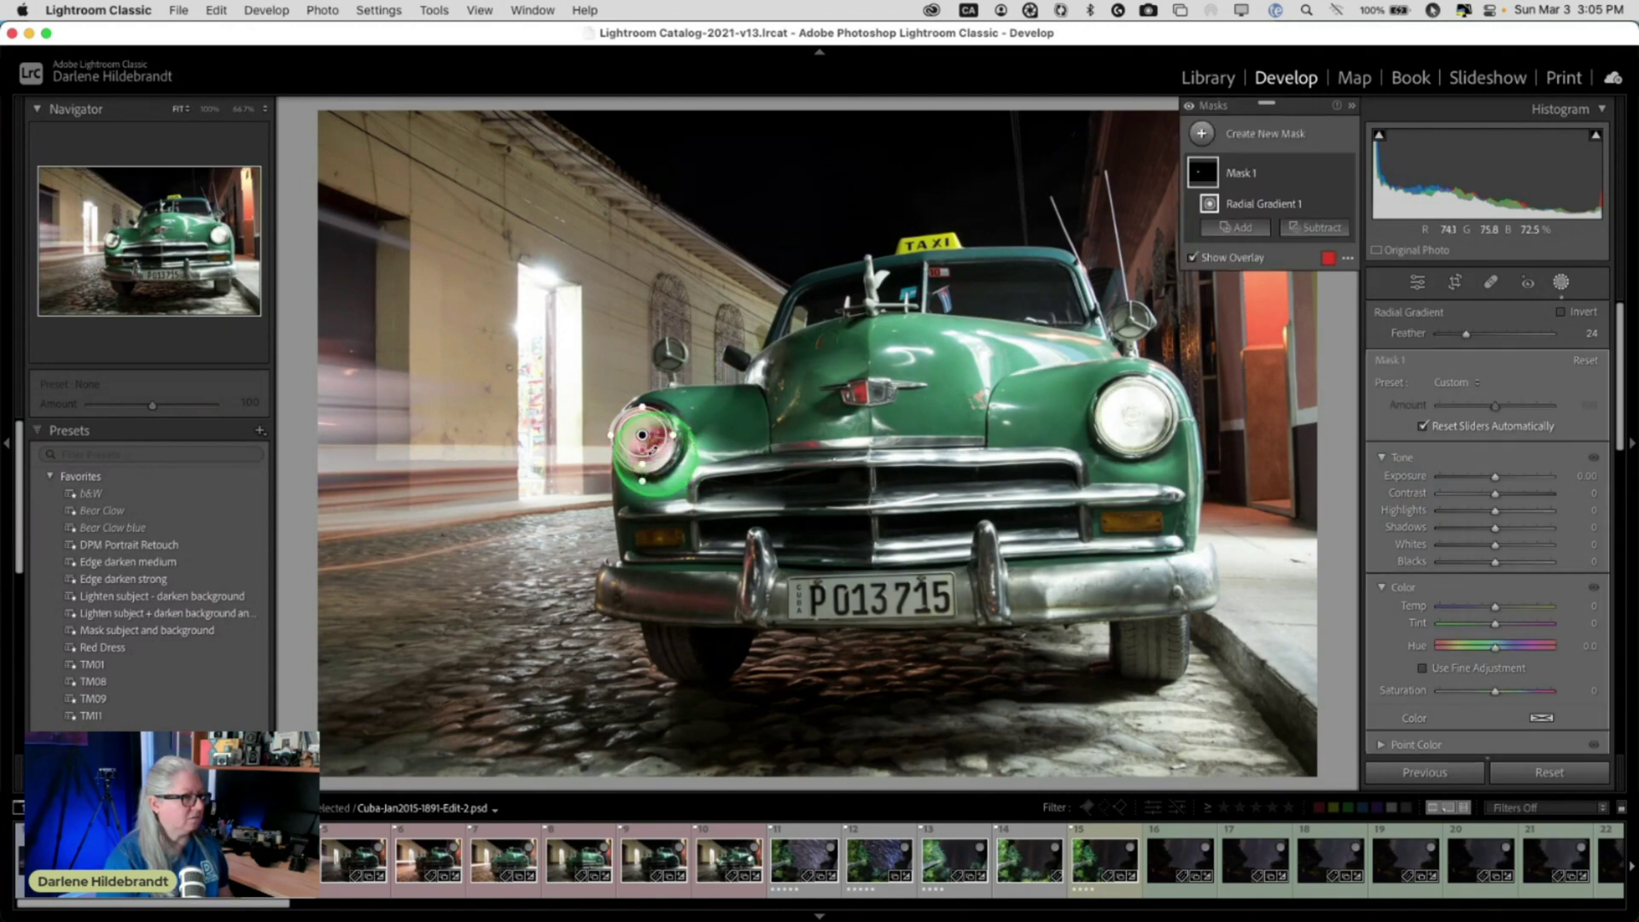
drag(645, 442, 648, 414)
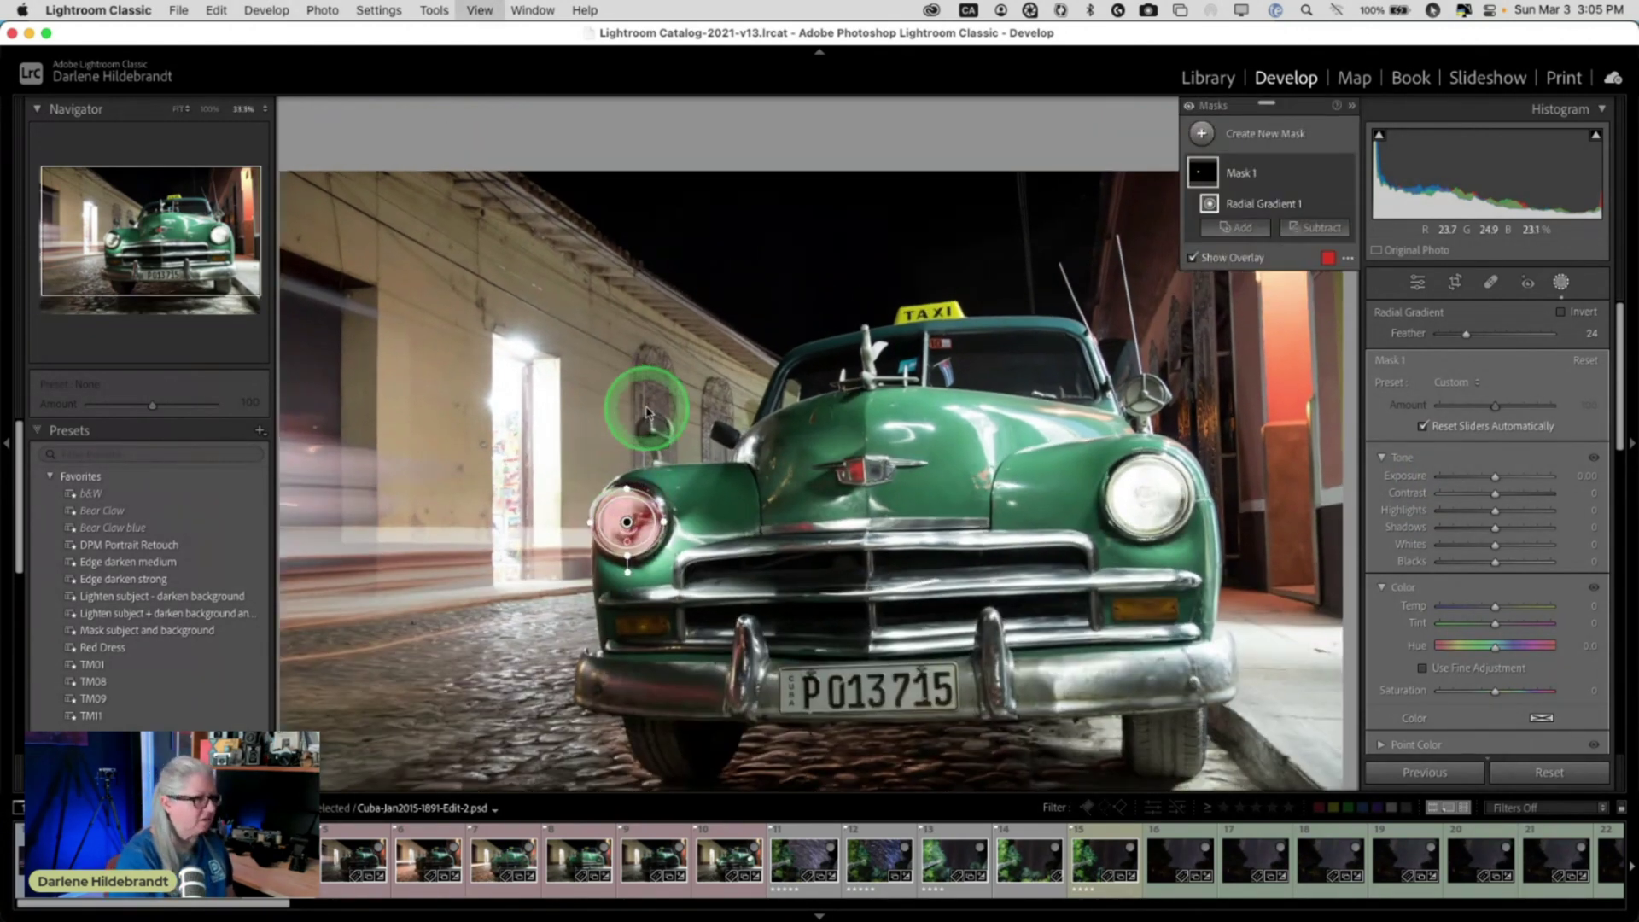
key(super+equal)
drag(623, 534, 797, 377)
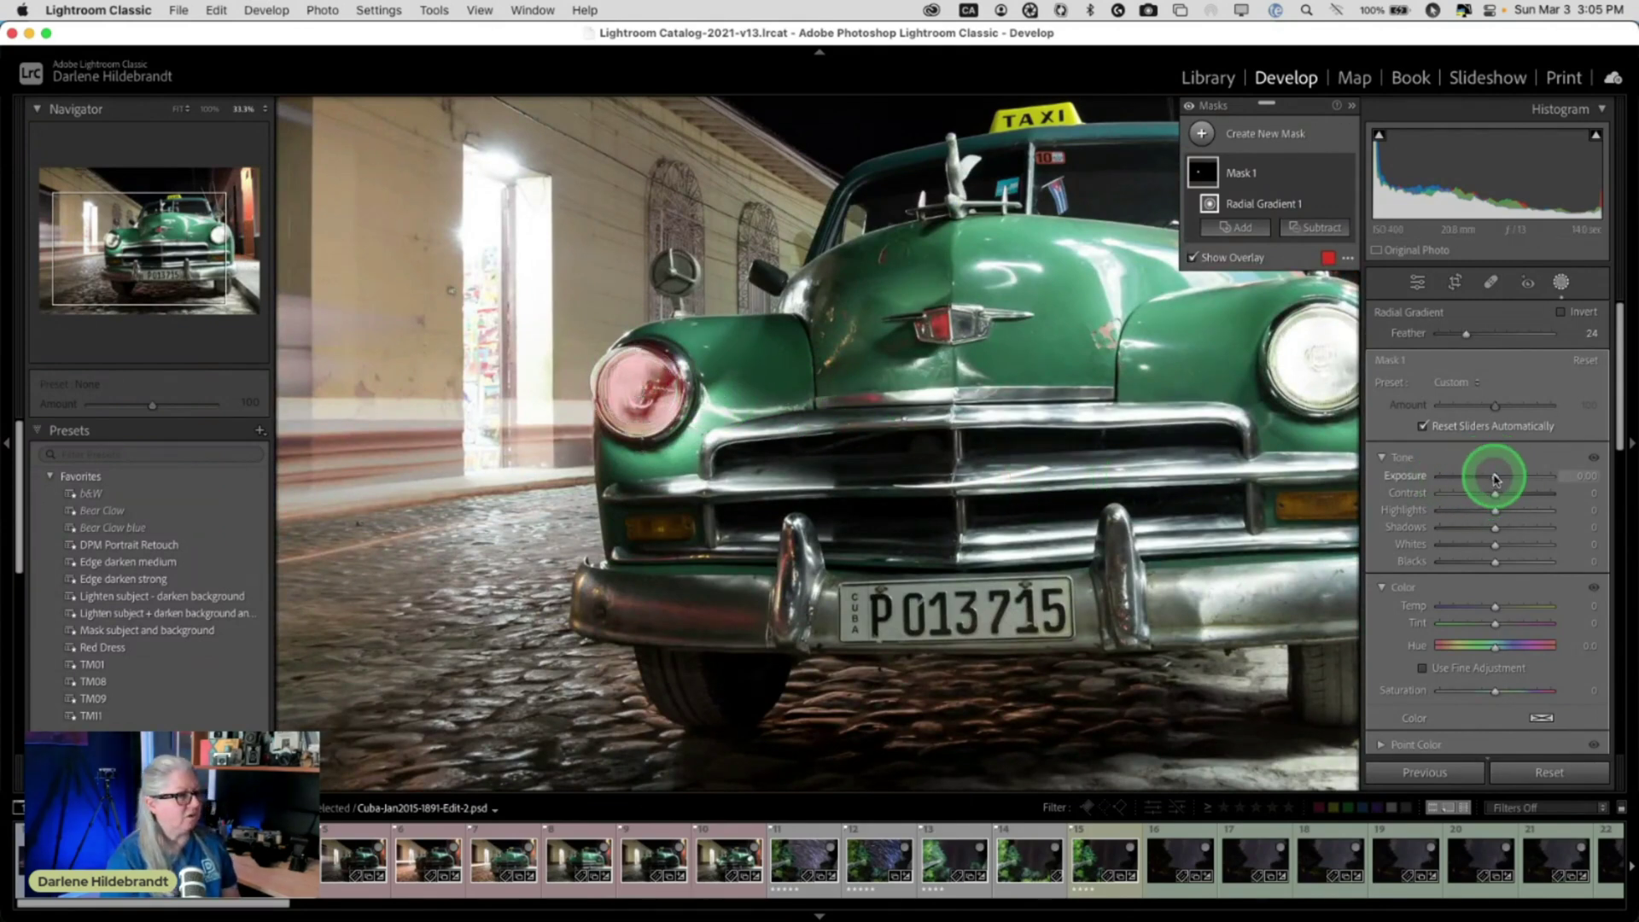
Raise the mask's Exposure to 2.38 and lift Shadows and Blacks to 100
drag(1494, 476, 1517, 477)
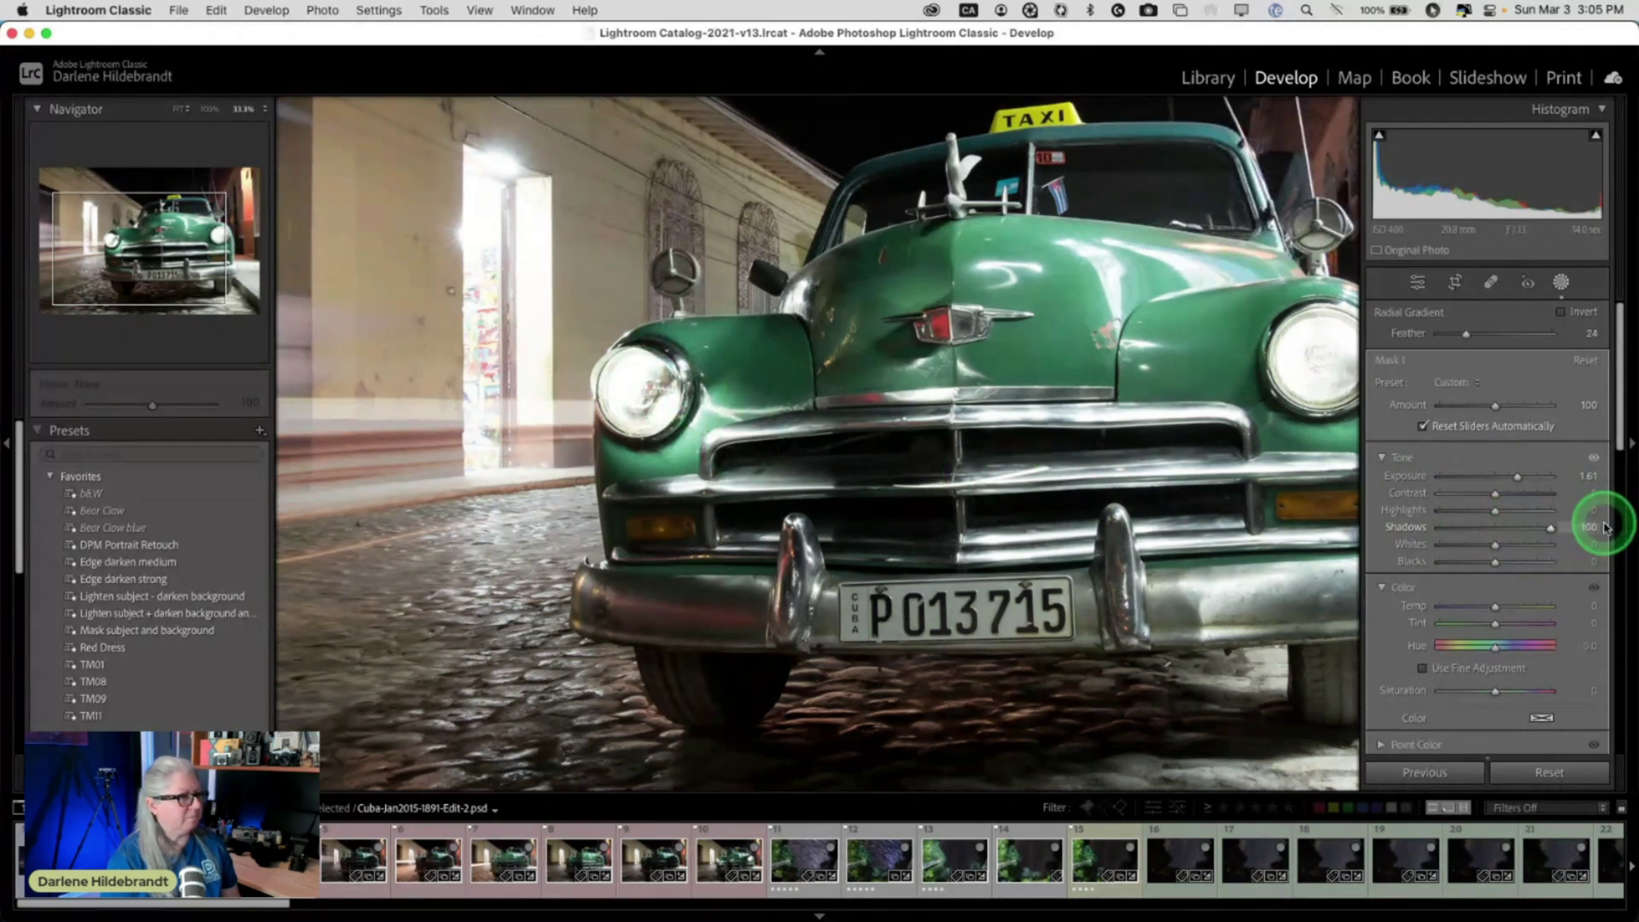
drag(1494, 561, 1579, 565)
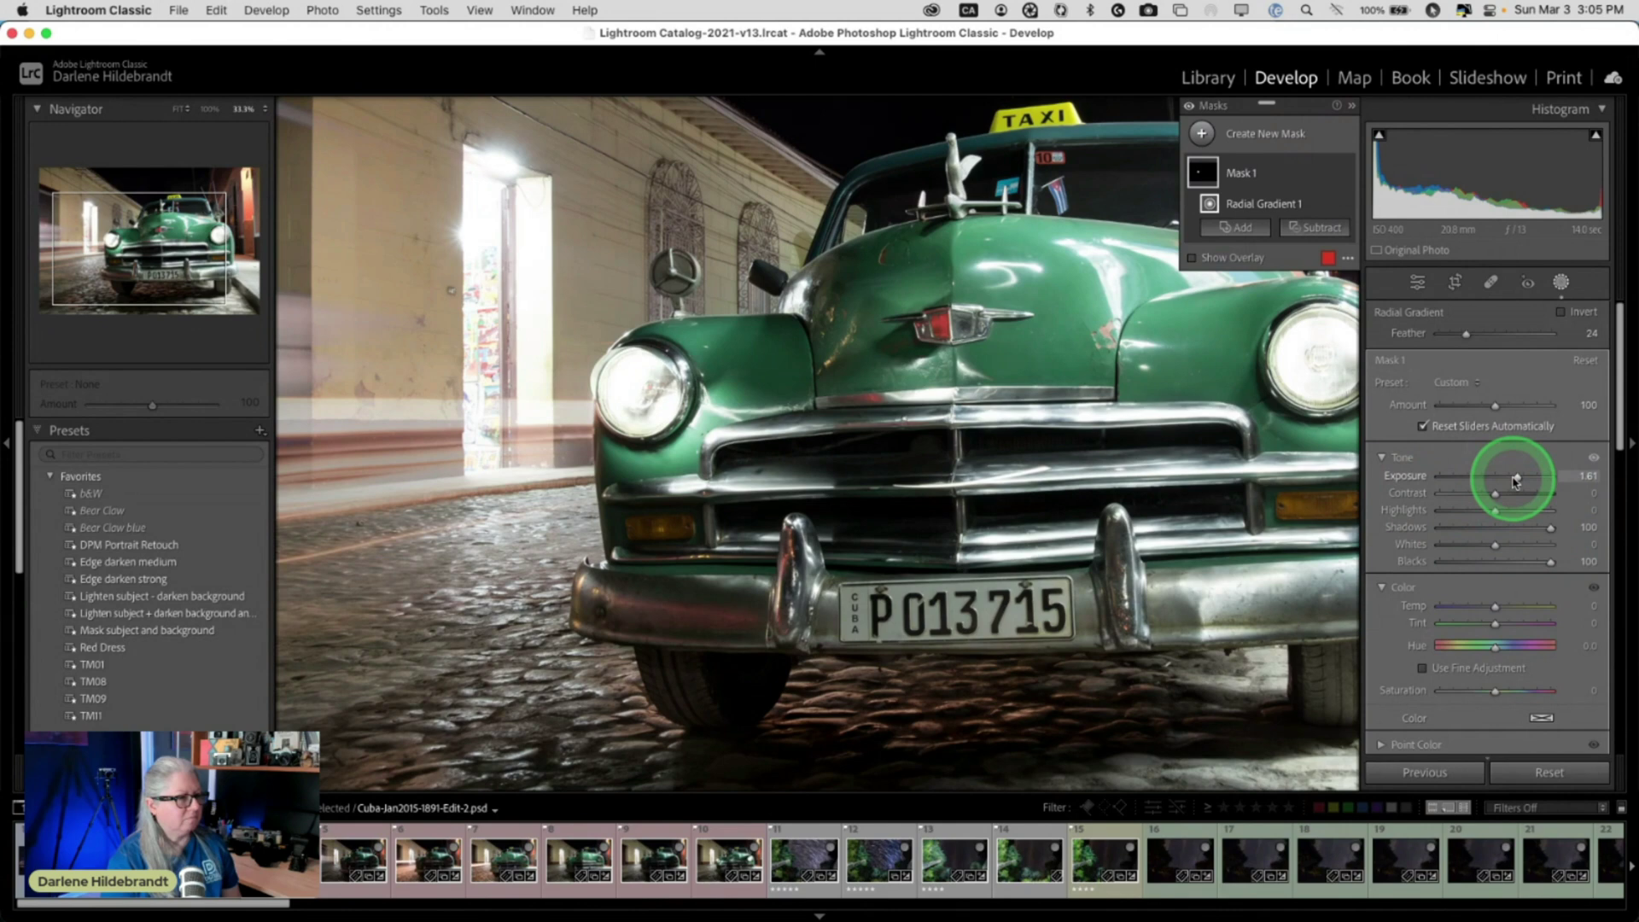
drag(1515, 481, 1501, 519)
scroll(1484, 510, down, 3)
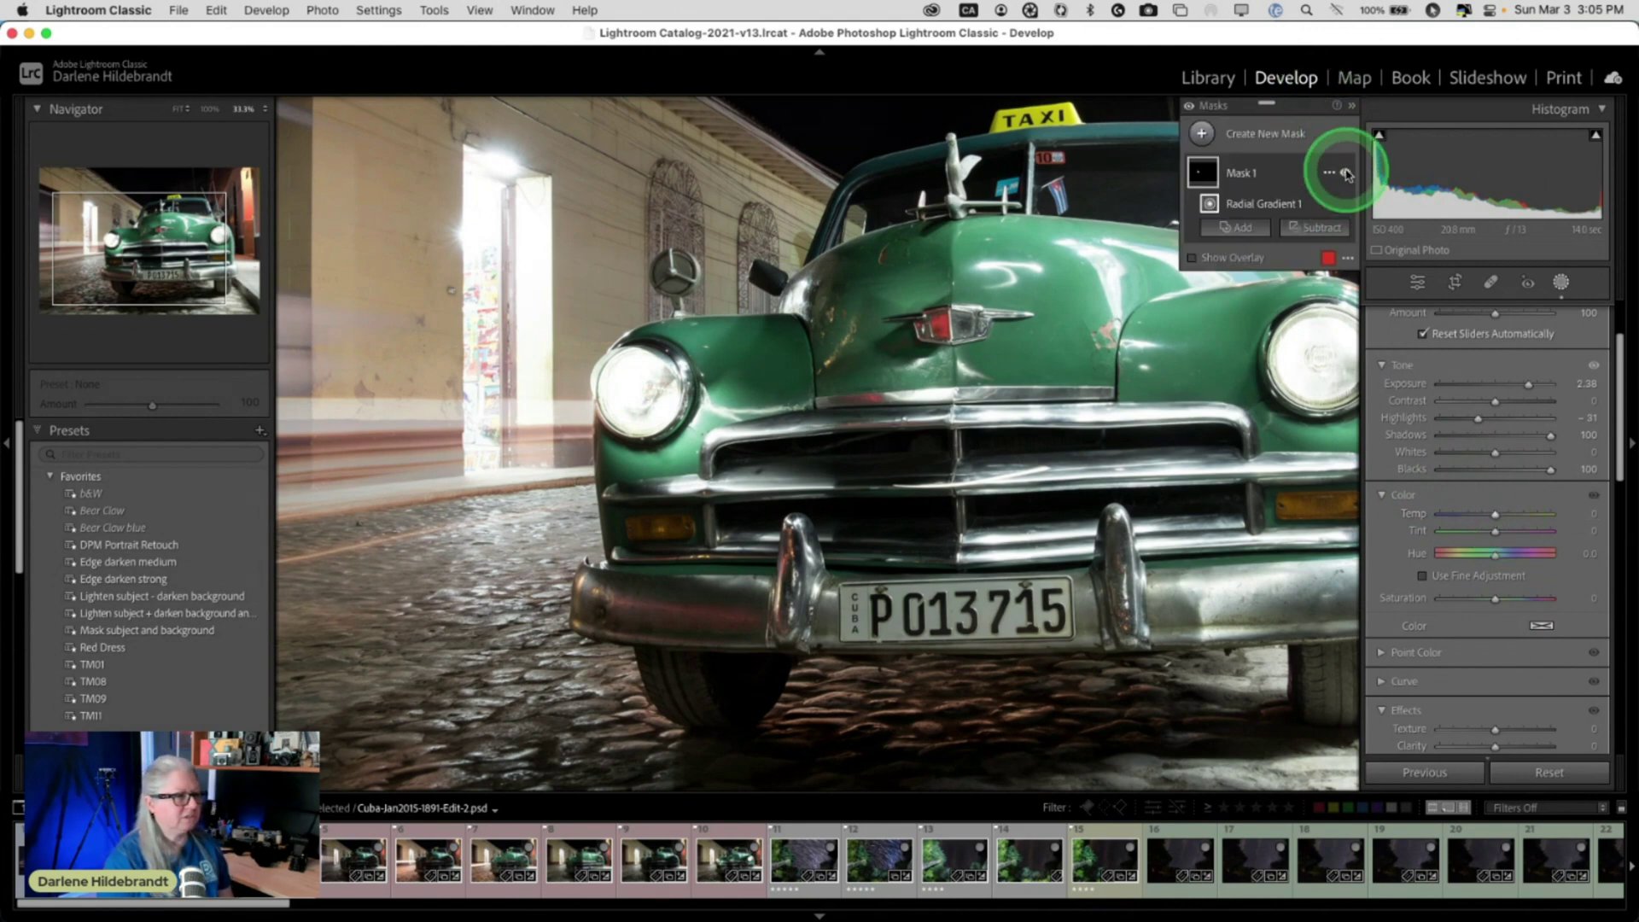
Toggle the headlight mask's visibility on and off to compare its effect
click(1346, 173)
click(1346, 173)
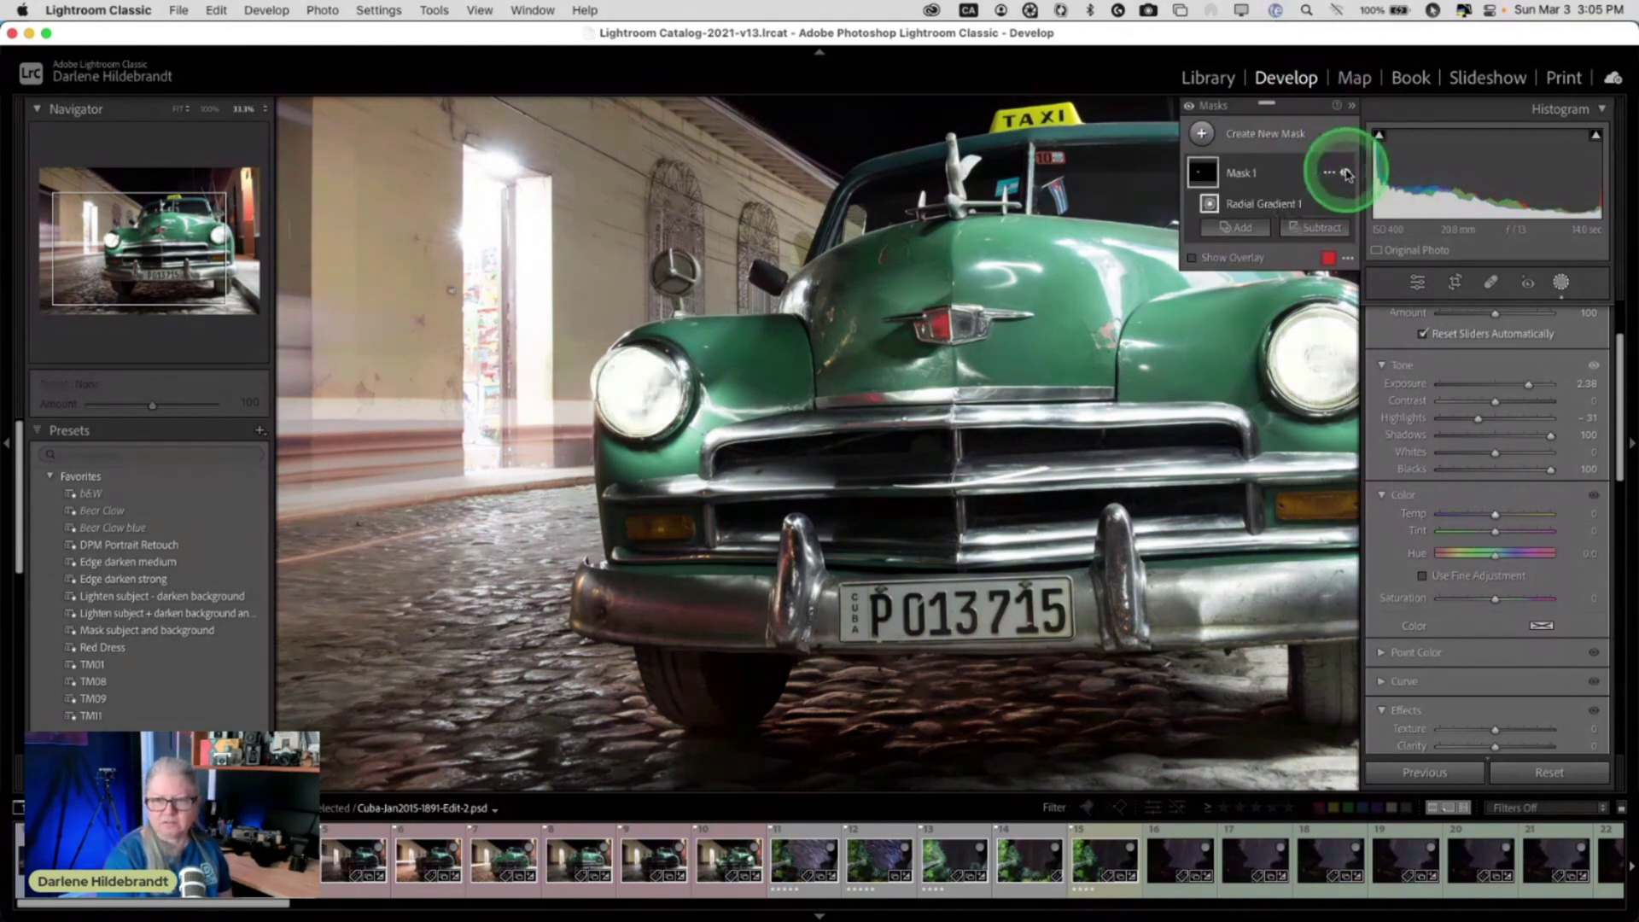
click(1346, 173)
click(1346, 174)
click(1346, 174)
click(1346, 174)
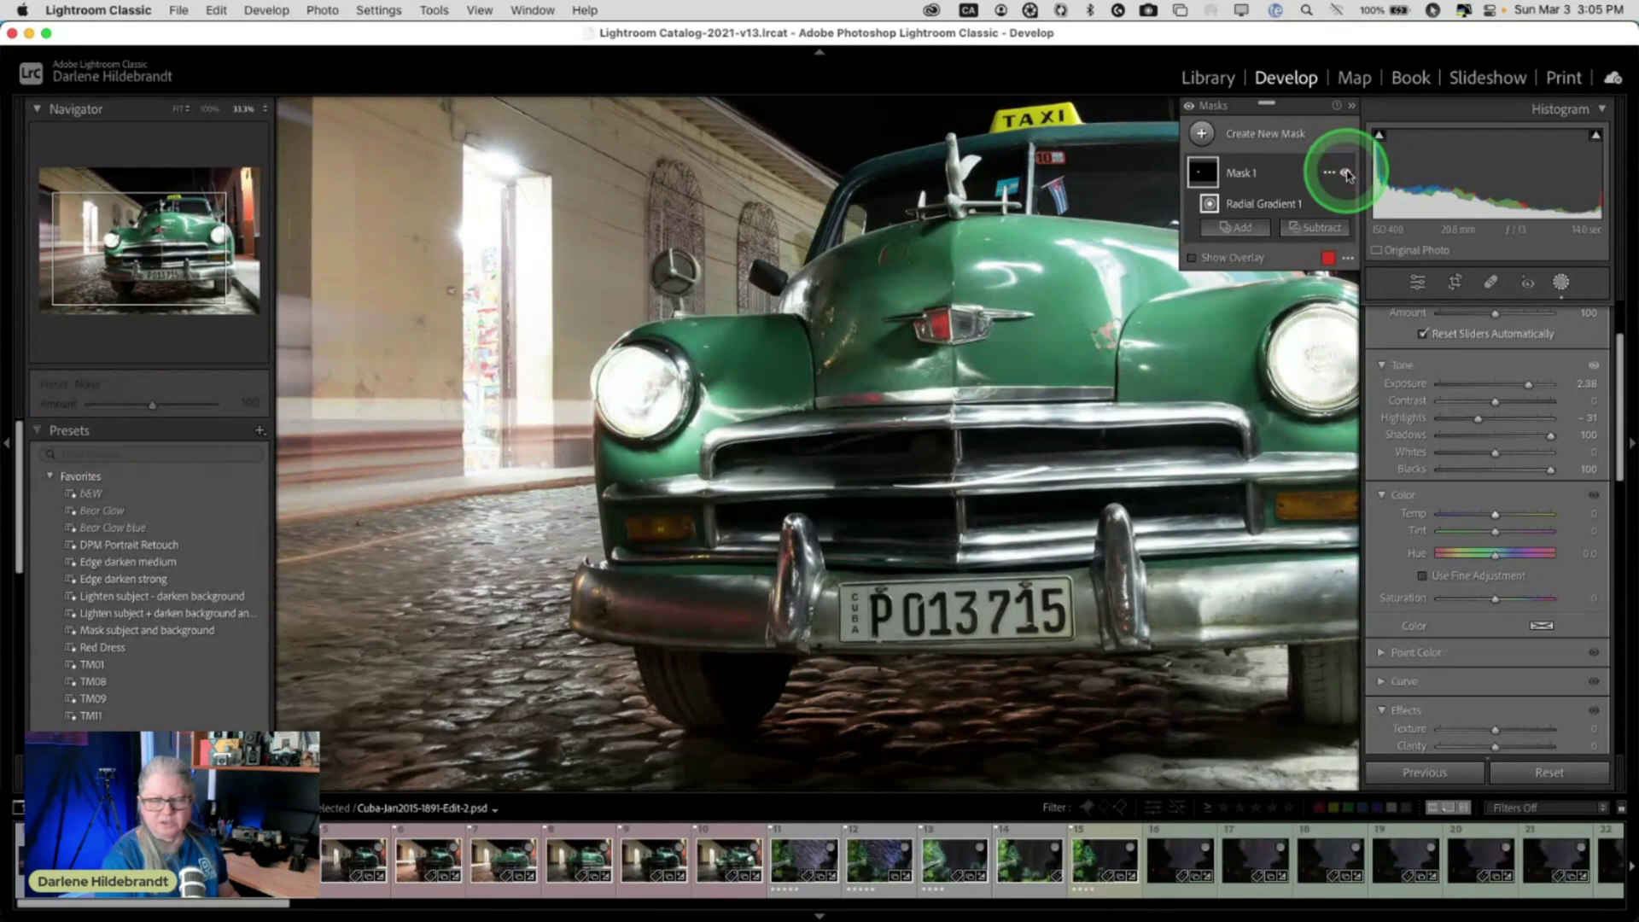
Lower the mask's Texture and Clarity, and pull Exposure to 1.14 and Shadows to 51
scroll(1463, 475, down, 3)
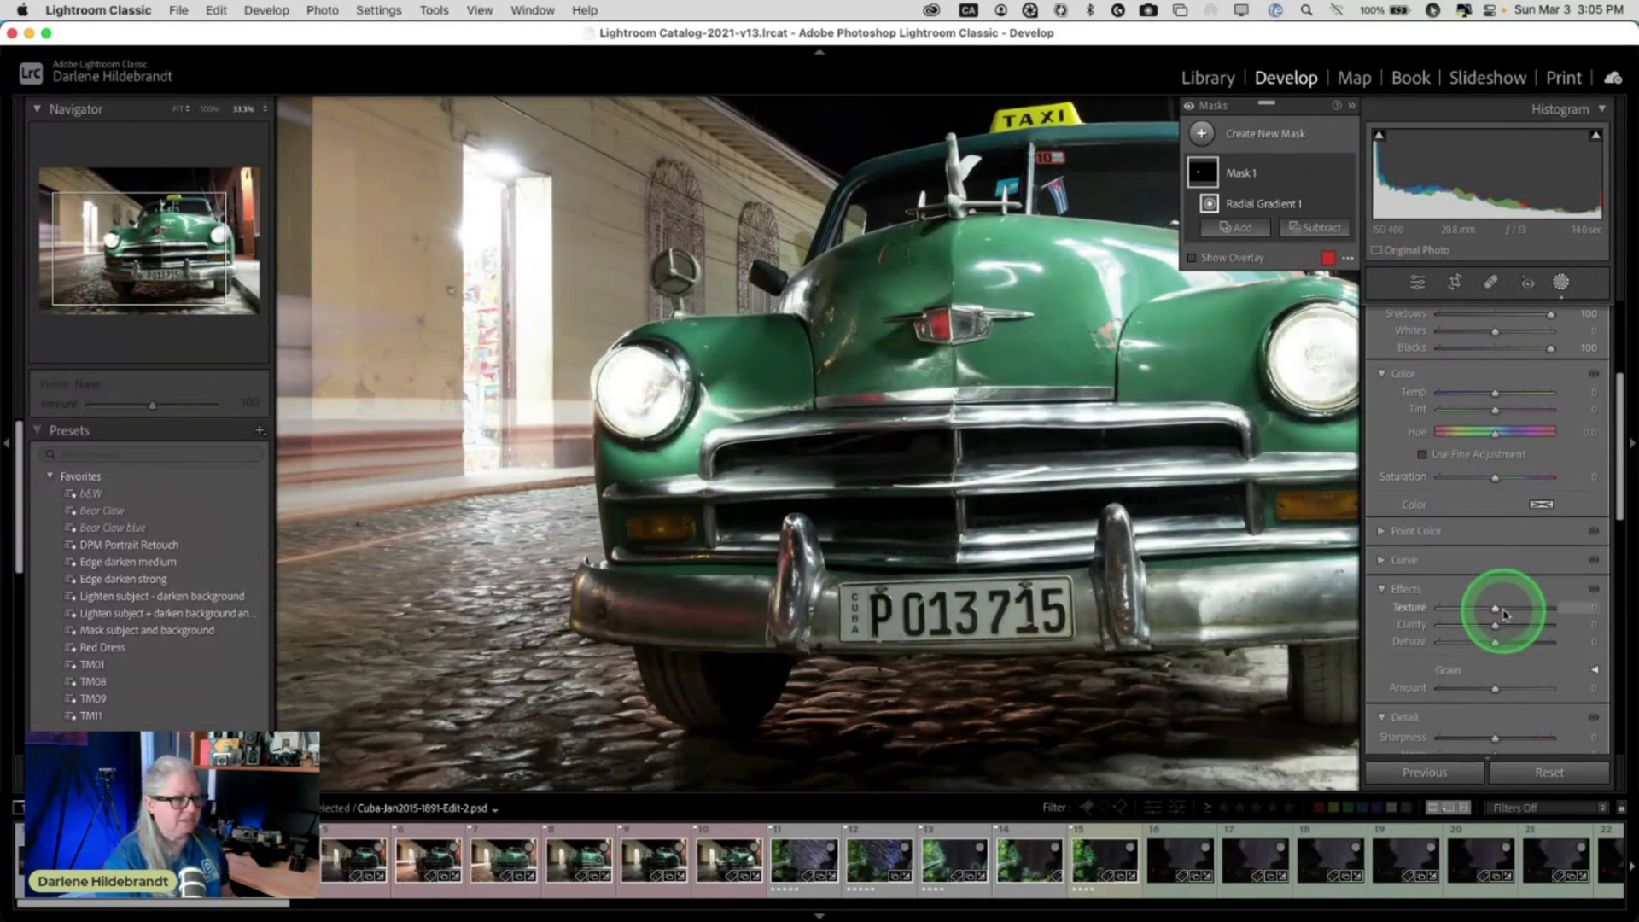
drag(1504, 613, 1464, 640)
scroll(1476, 512, up, 4)
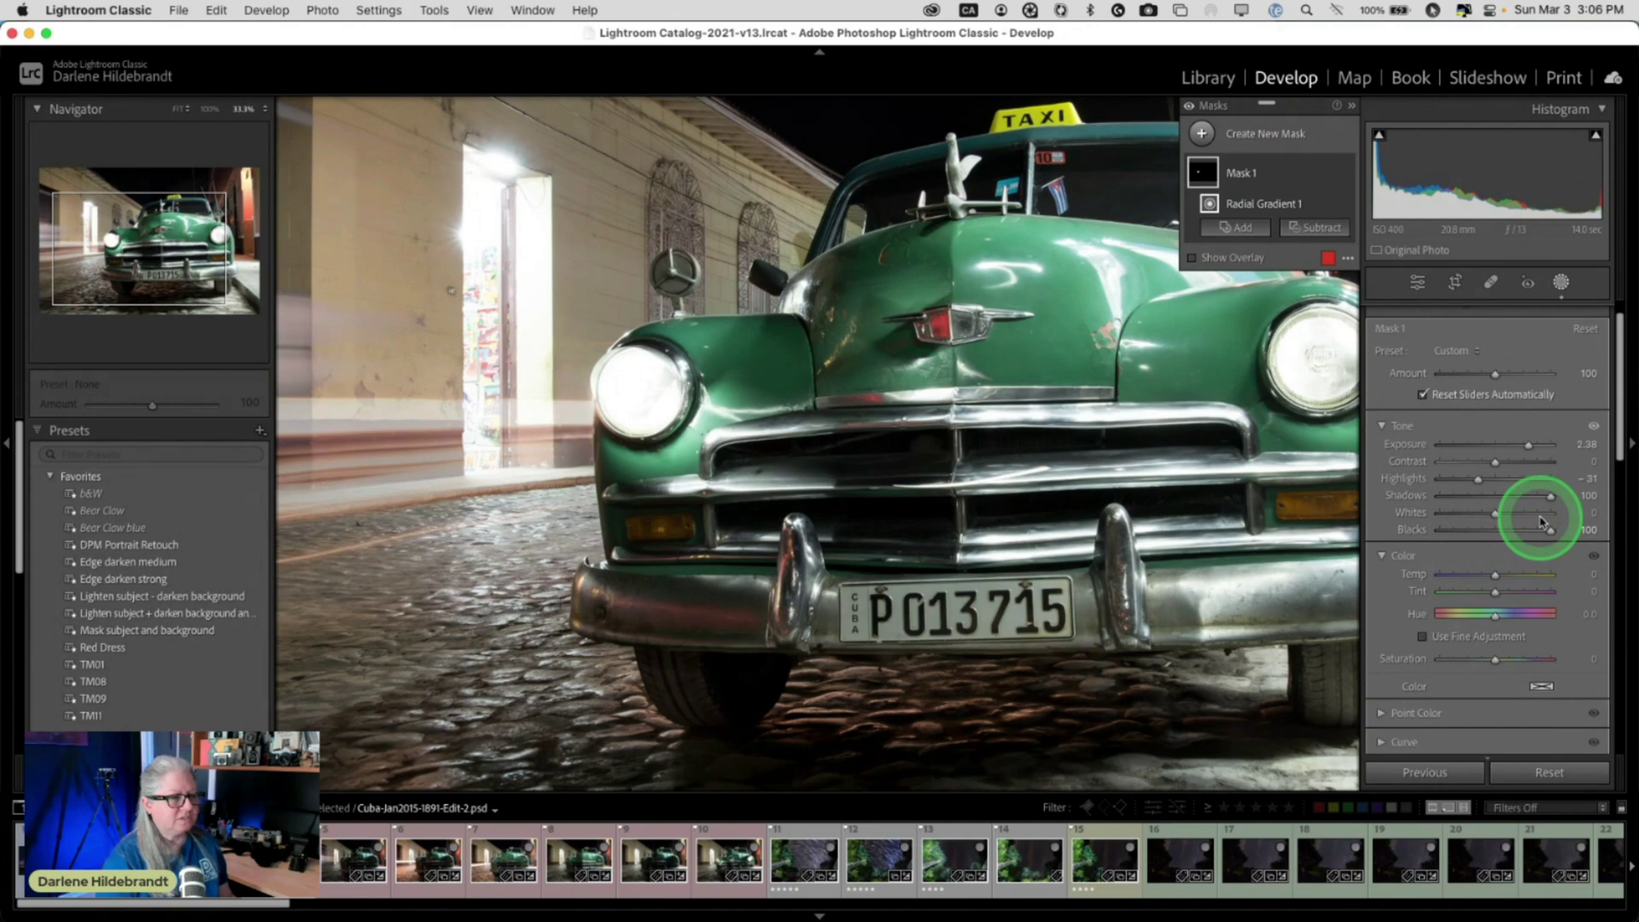
drag(1550, 495, 1510, 445)
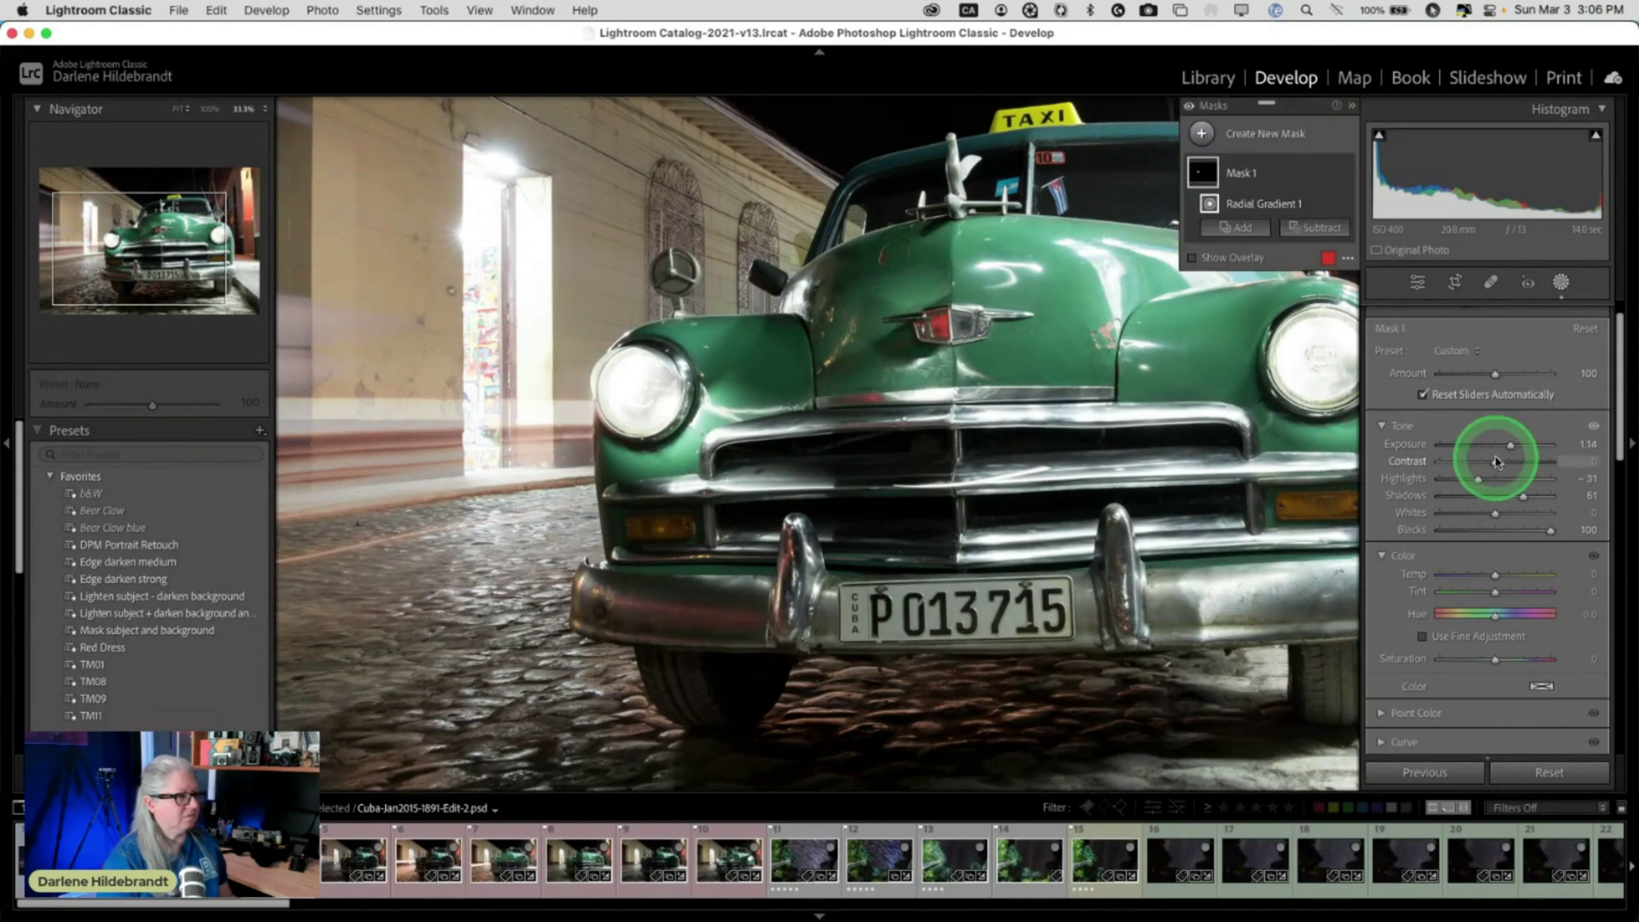
Recheck the toned-down headlight mask against the original, then close masking and fit the photo to view
click(1347, 174)
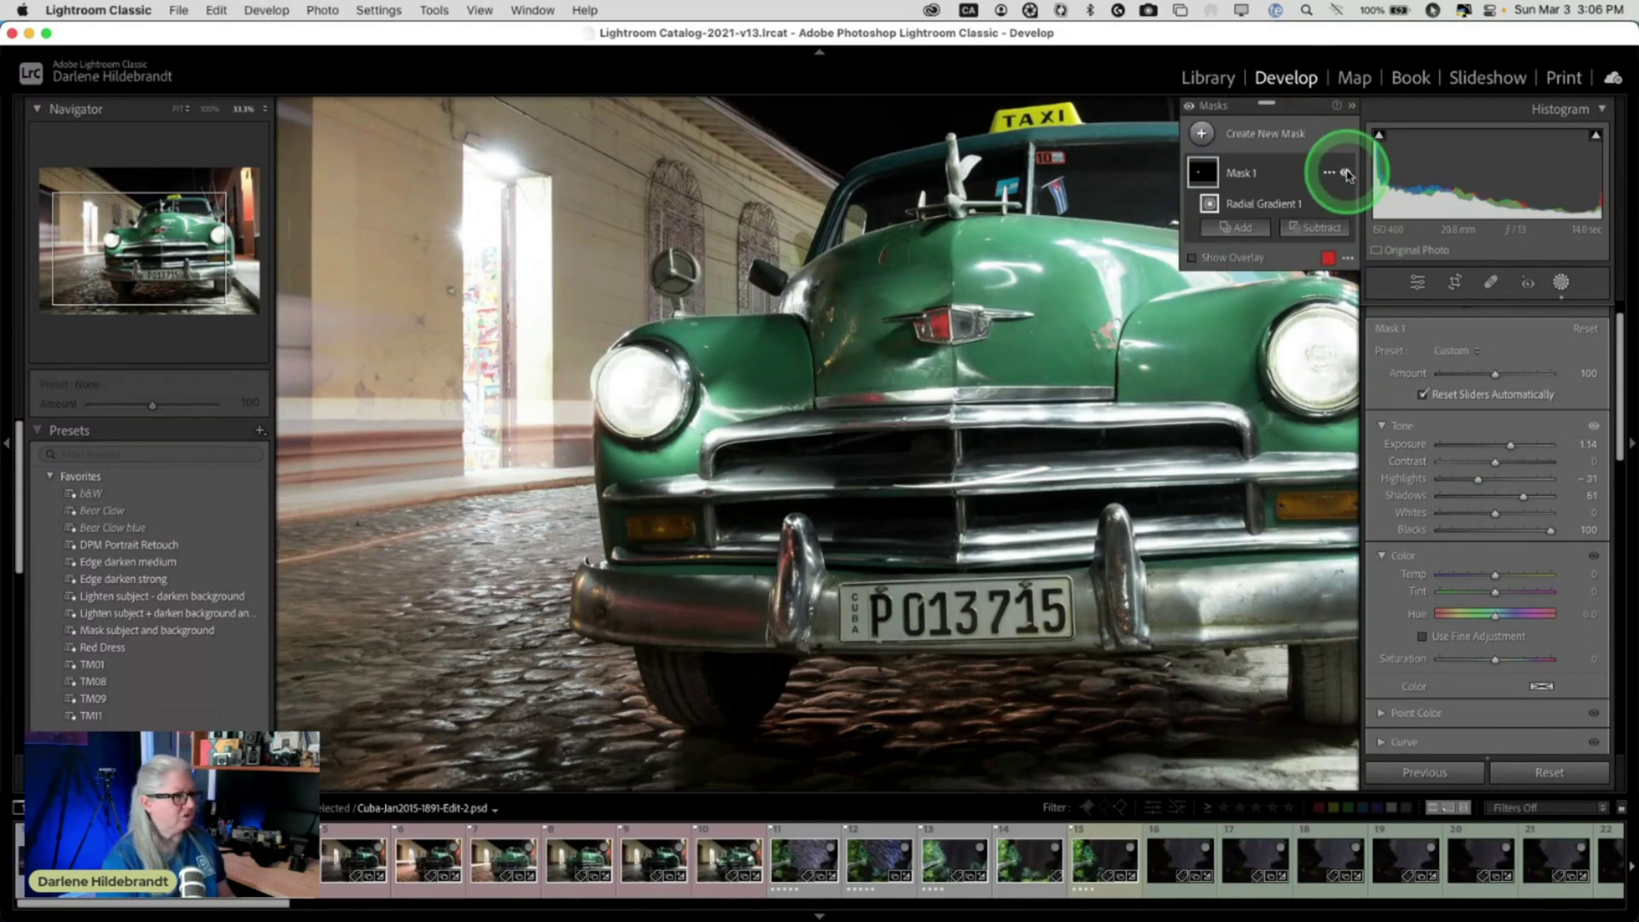
click(1347, 174)
click(1346, 174)
click(1347, 174)
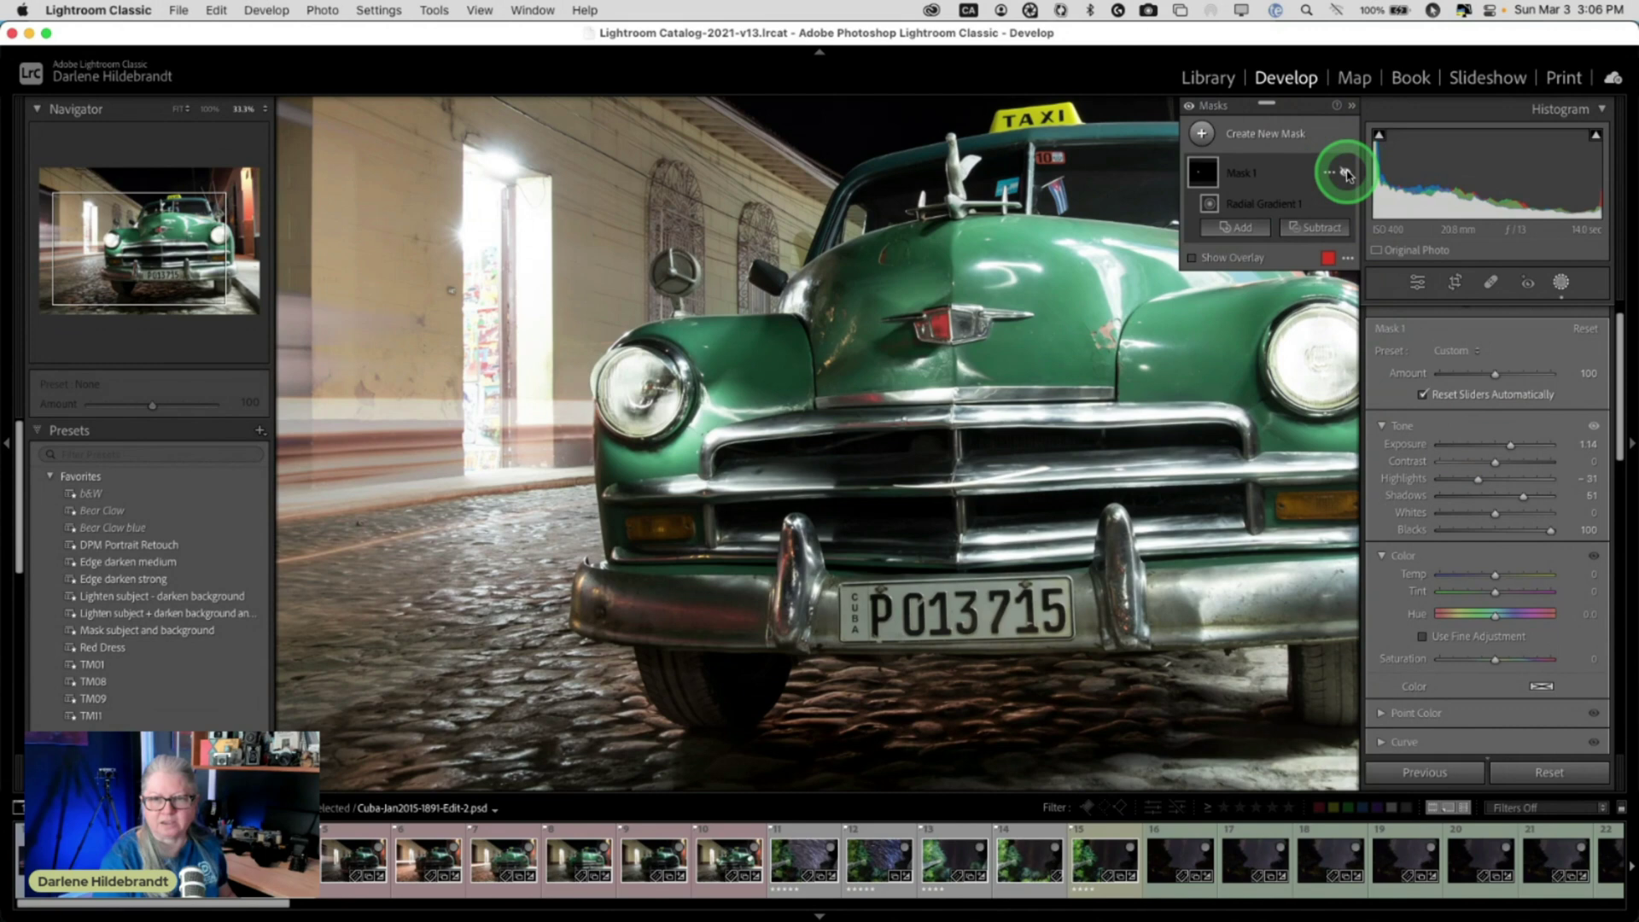
click(1347, 175)
click(1347, 174)
click(1347, 174)
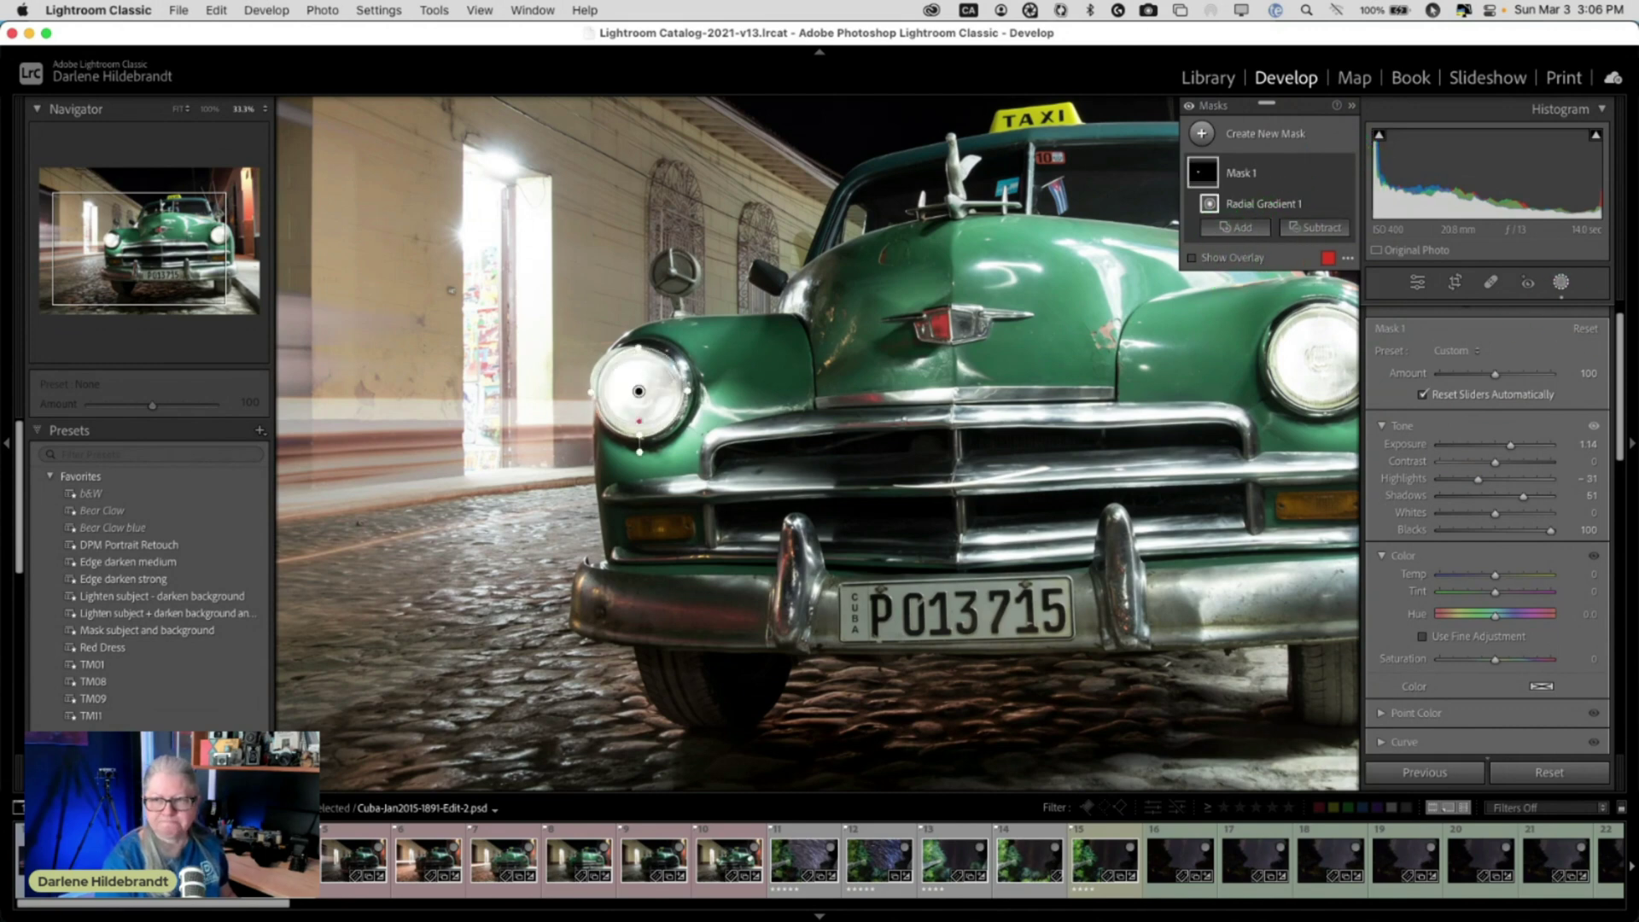
click(1559, 287)
click(1005, 413)
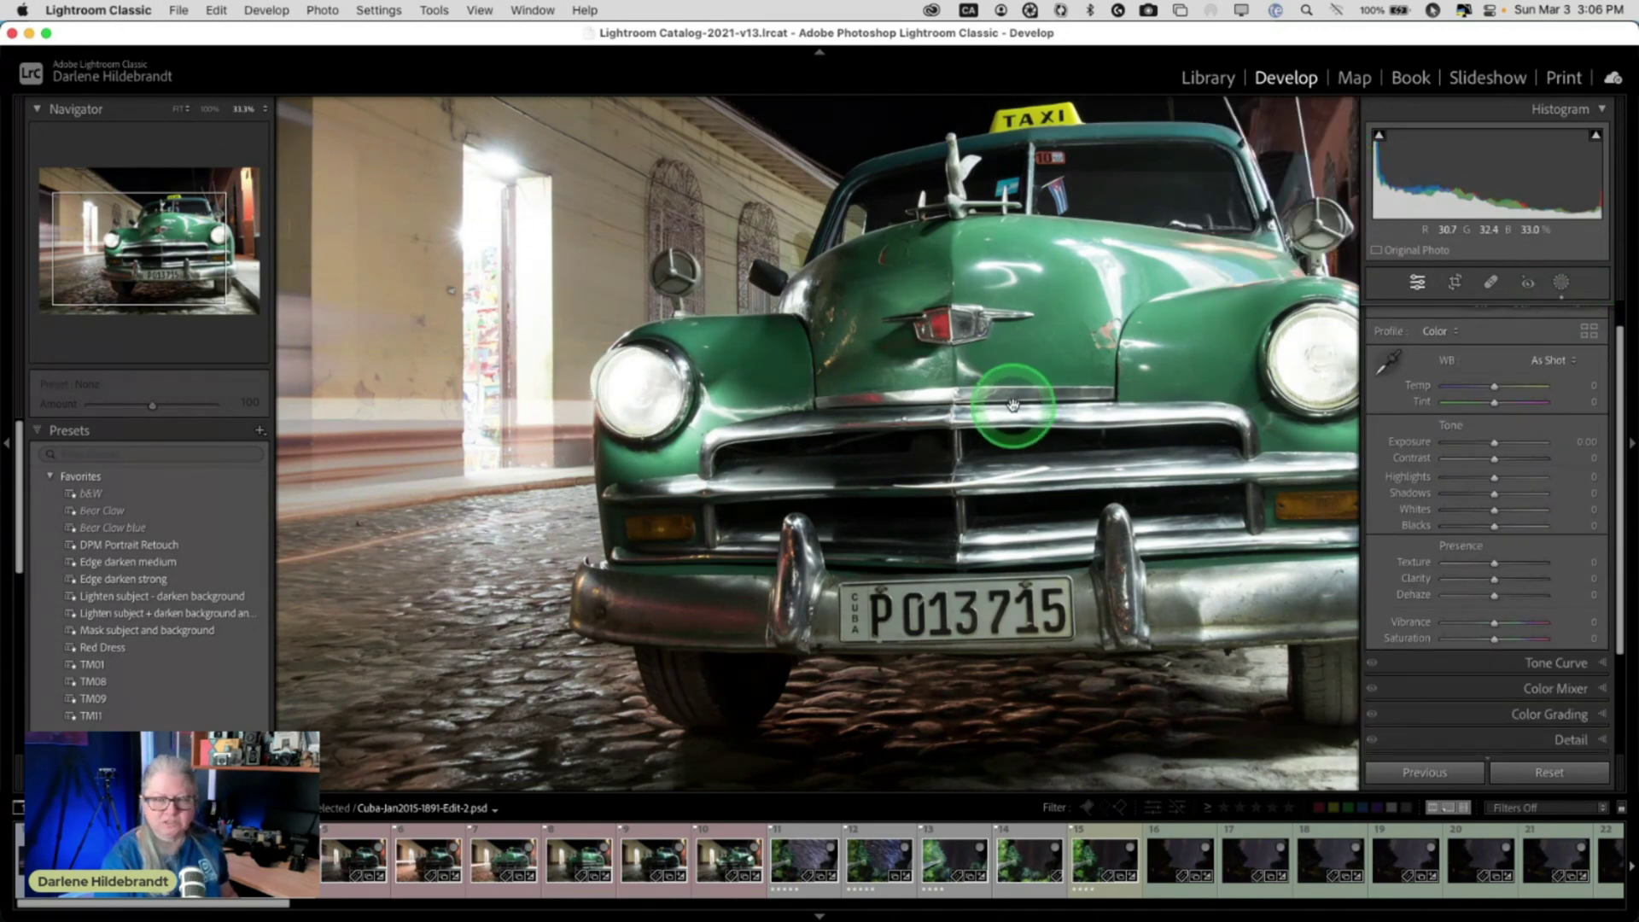